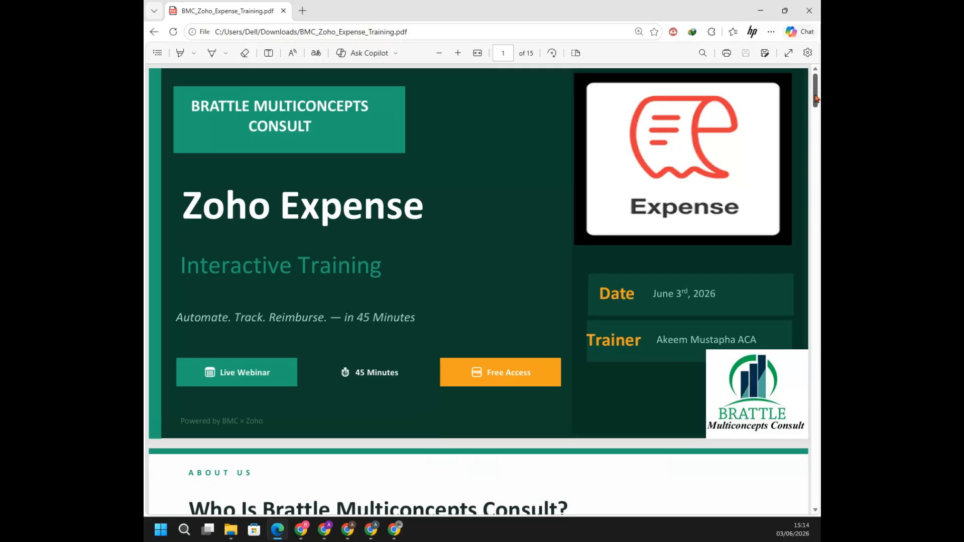
# Read through the training slides from the title page to Module 02, Org Setup & Configuration
pyautogui.moveTo(817, 95); pyautogui.dragTo(818, 125)
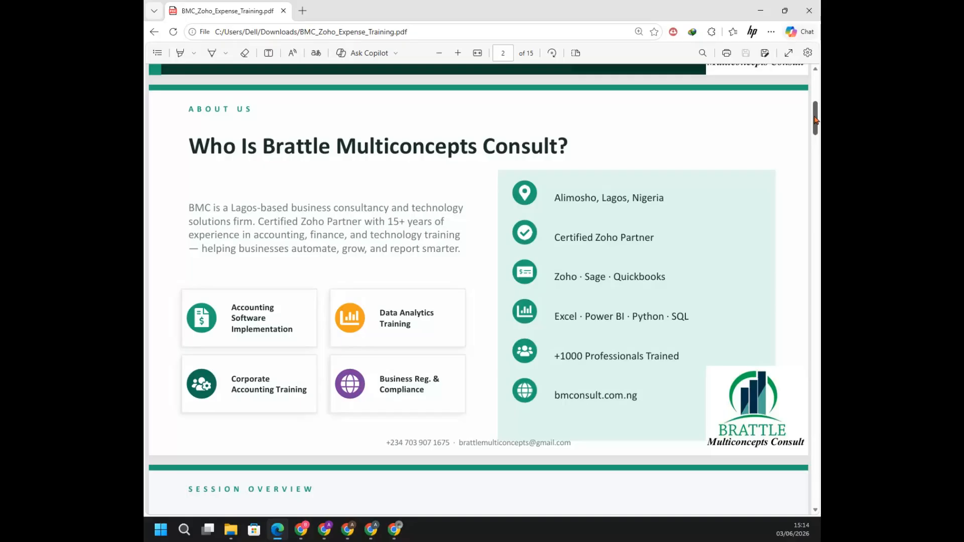
pyautogui.moveTo(816, 120); pyautogui.dragTo(819, 149)
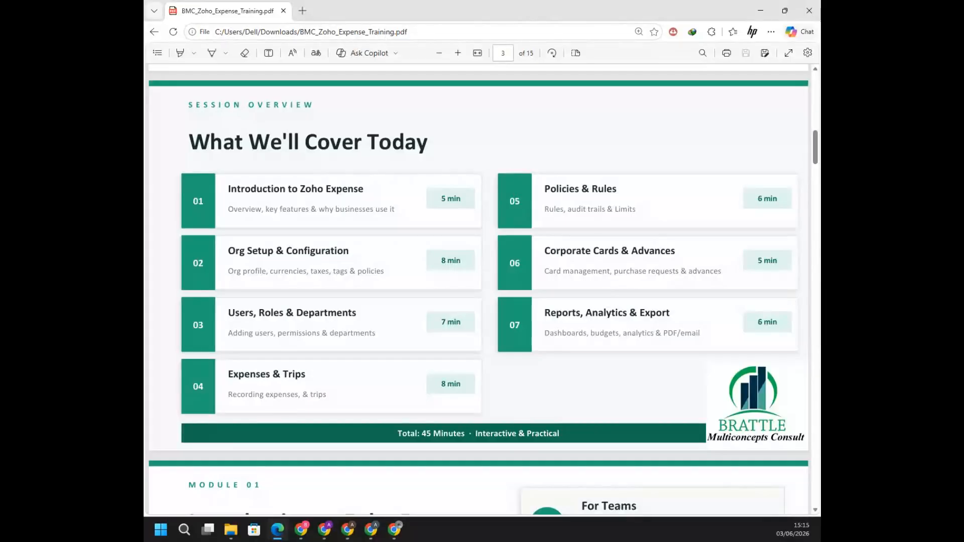
pyautogui.scroll(-2, 818, 165)
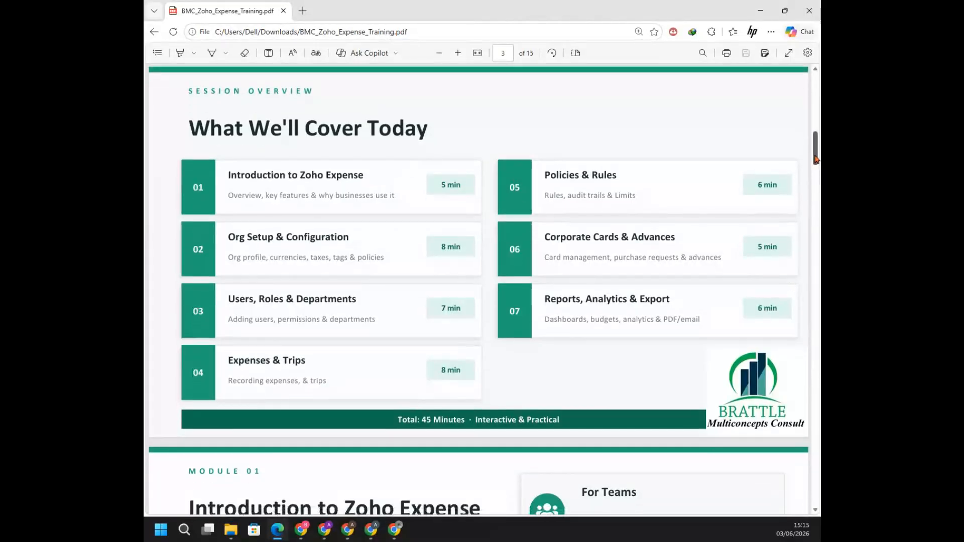
pyautogui.scroll(-5, 818, 166)
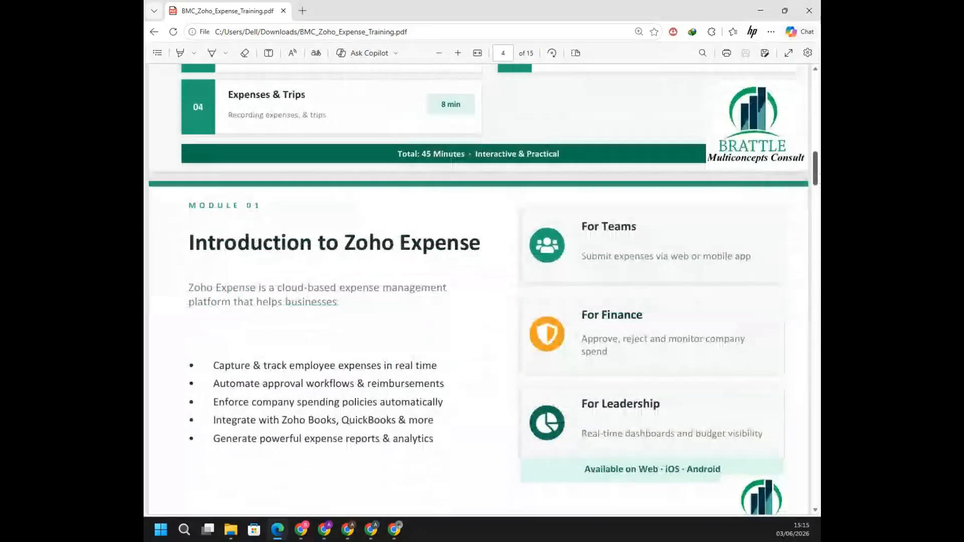
pyautogui.scroll(-1, 817, 171)
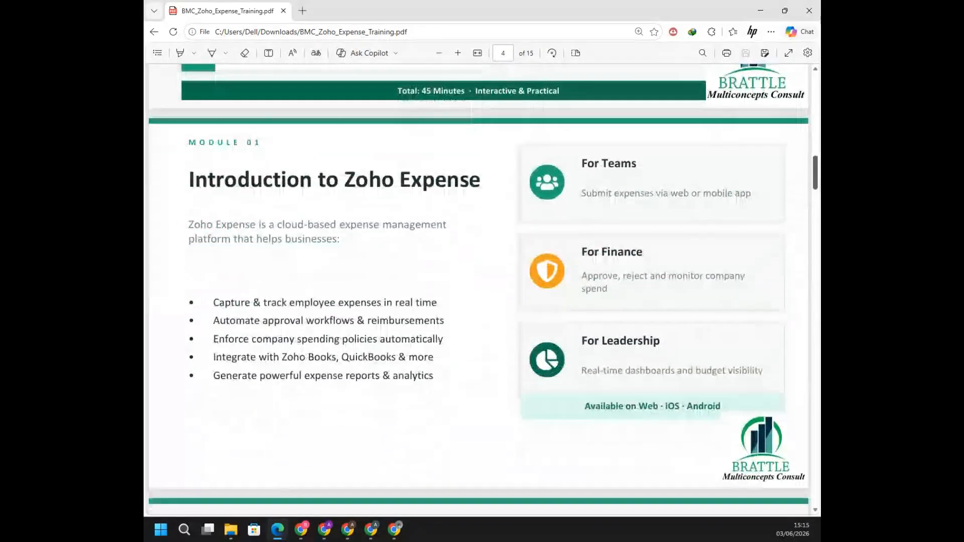
pyautogui.scroll(-1, 478, 287)
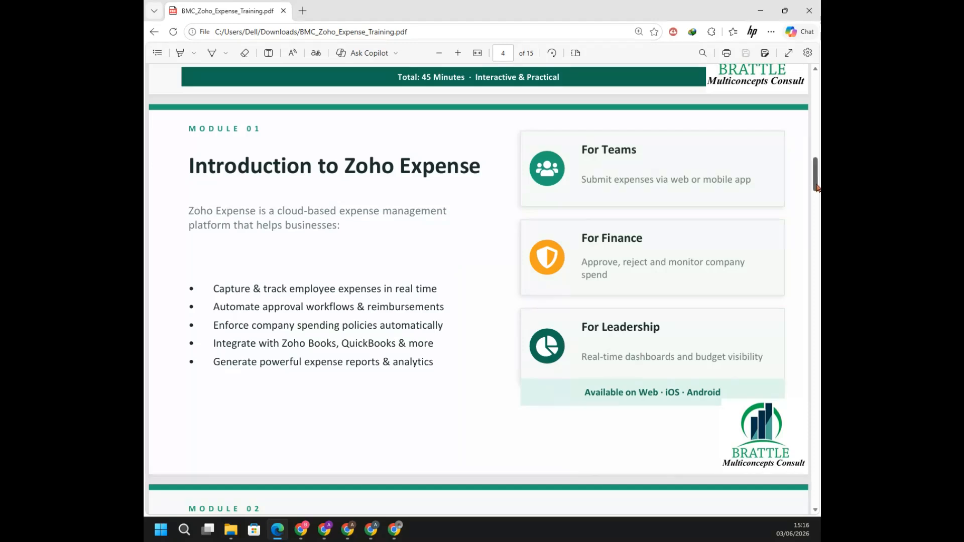
pyautogui.scroll(-2, 817, 188)
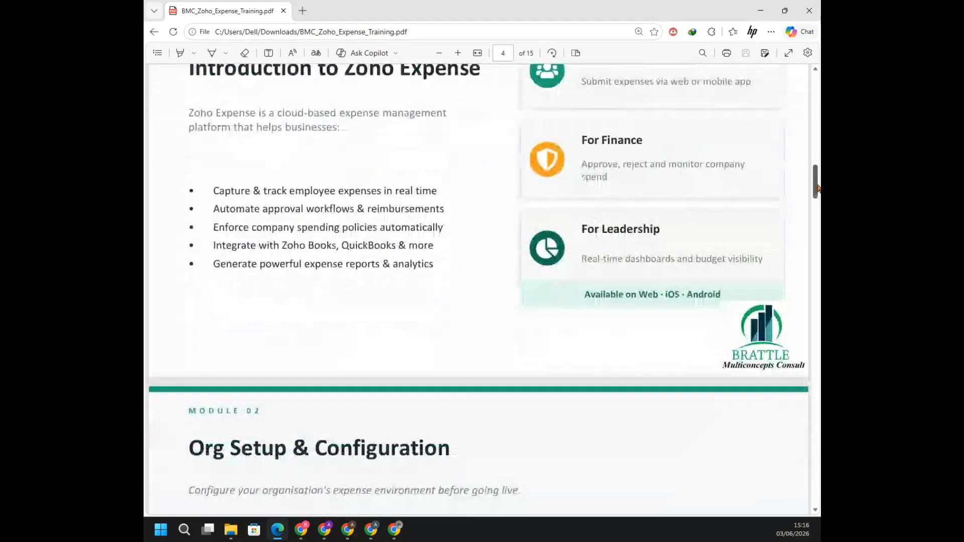
pyautogui.scroll(-6, 817, 188)
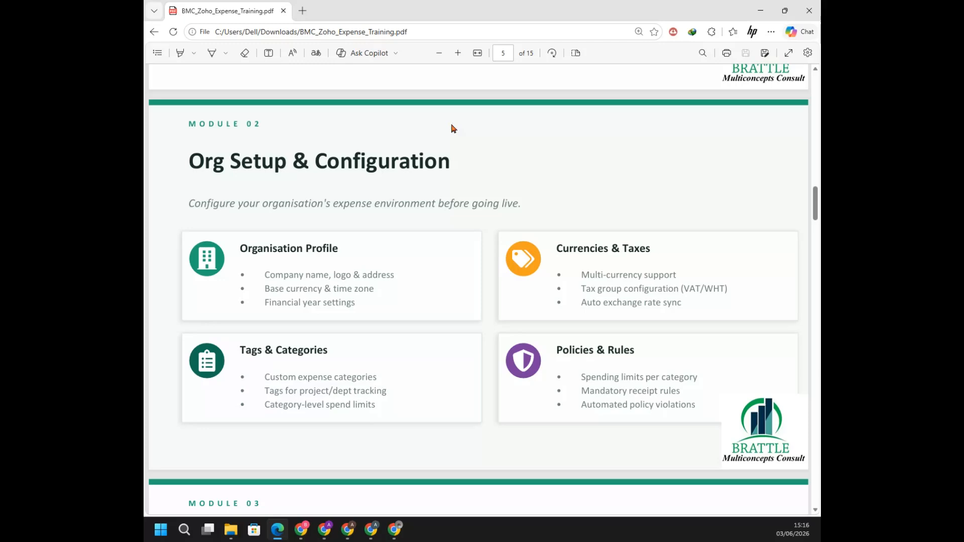
# Switch to the Chrome window showing the Zoho Finance Plus website and open its free-trial sign-up form
pyautogui.hotkey('alt', 'Tab')
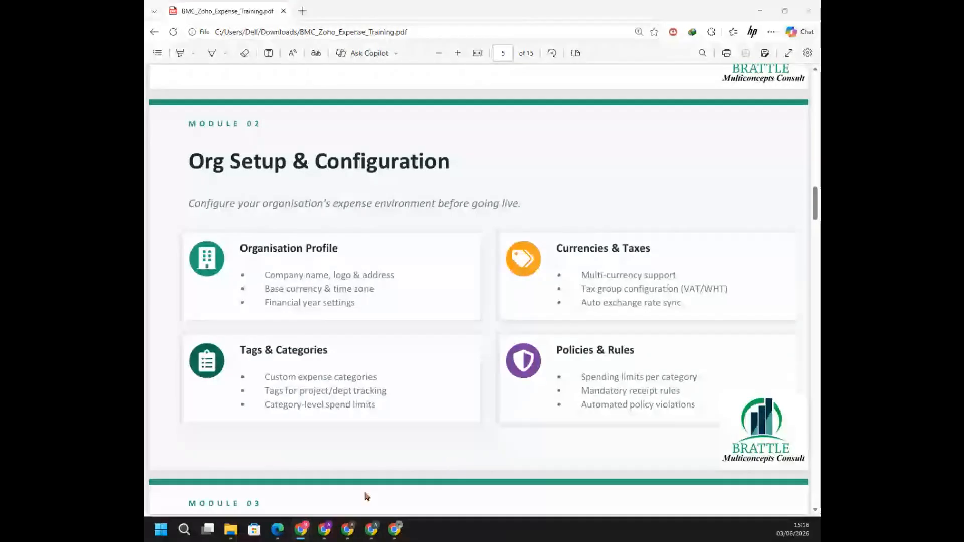
pyautogui.moveTo(340, 532)
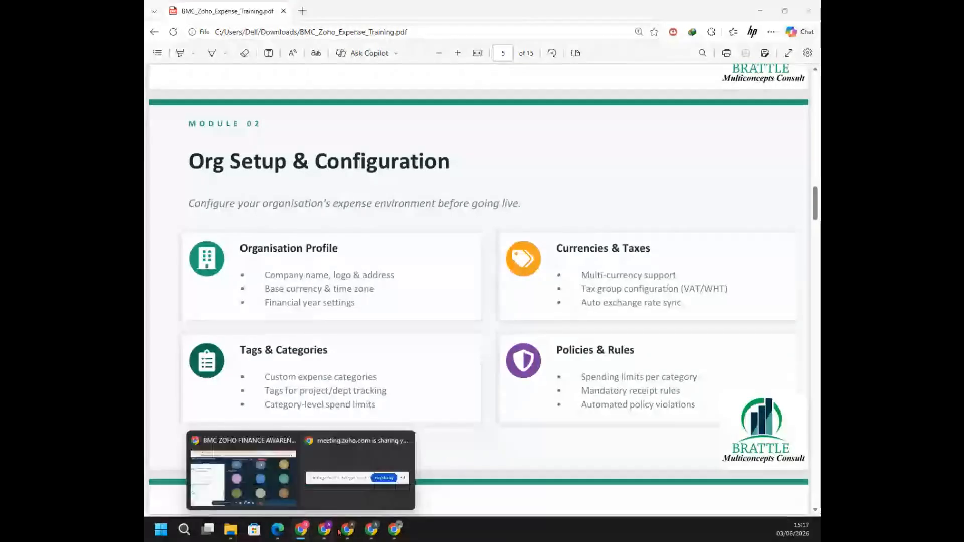
pyautogui.click(367, 530)
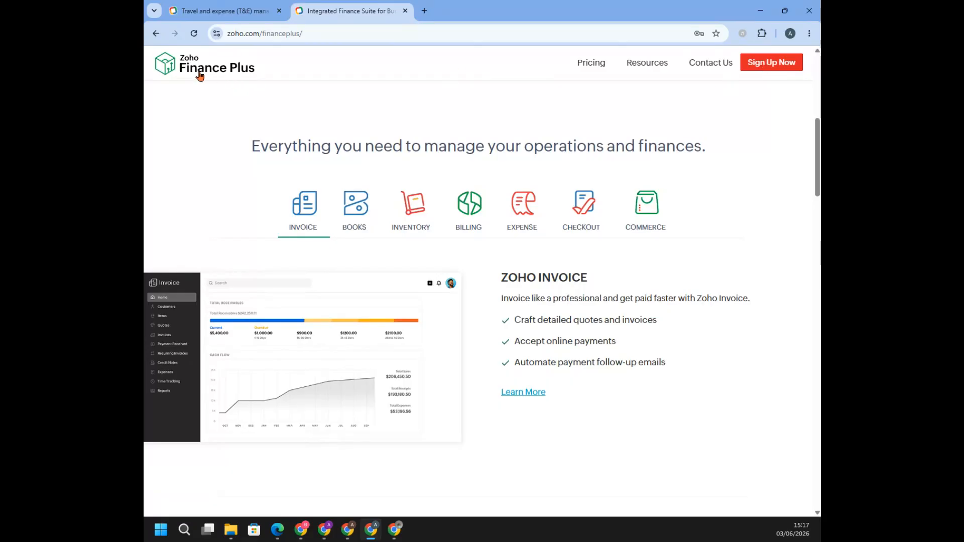
pyautogui.click(776, 63)
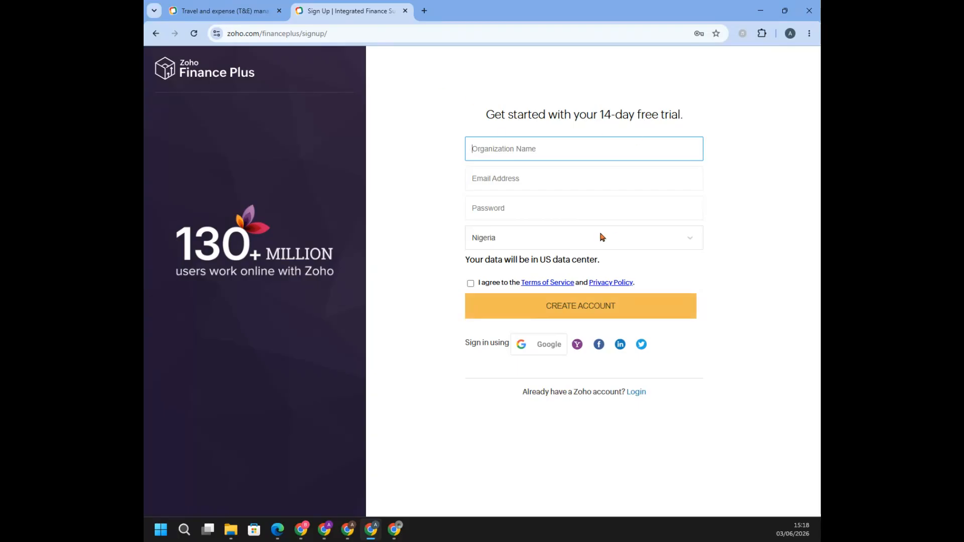
# Go to the Zoho Expense product page at zoho.com/expense to show its 14-day free trial form
pyautogui.click(419, 32)
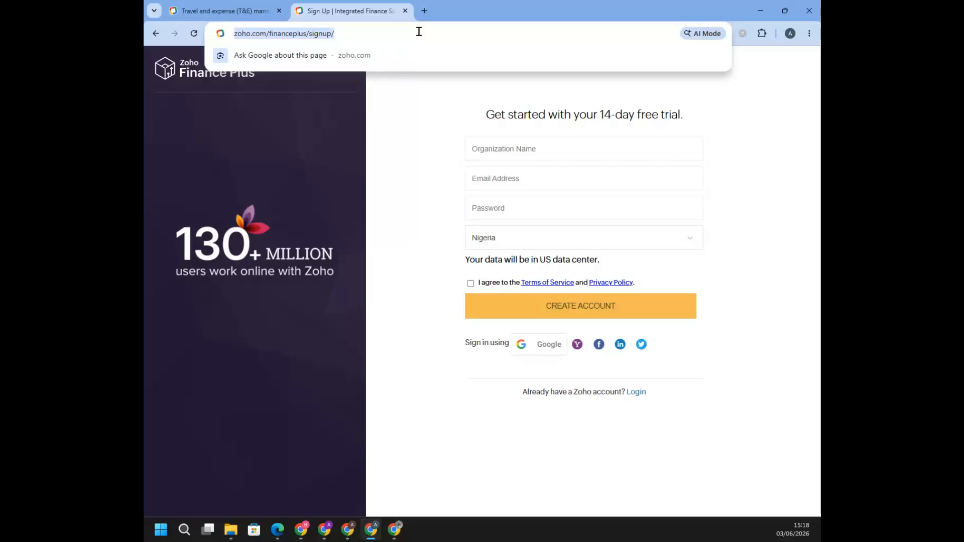
pyautogui.write('expe')
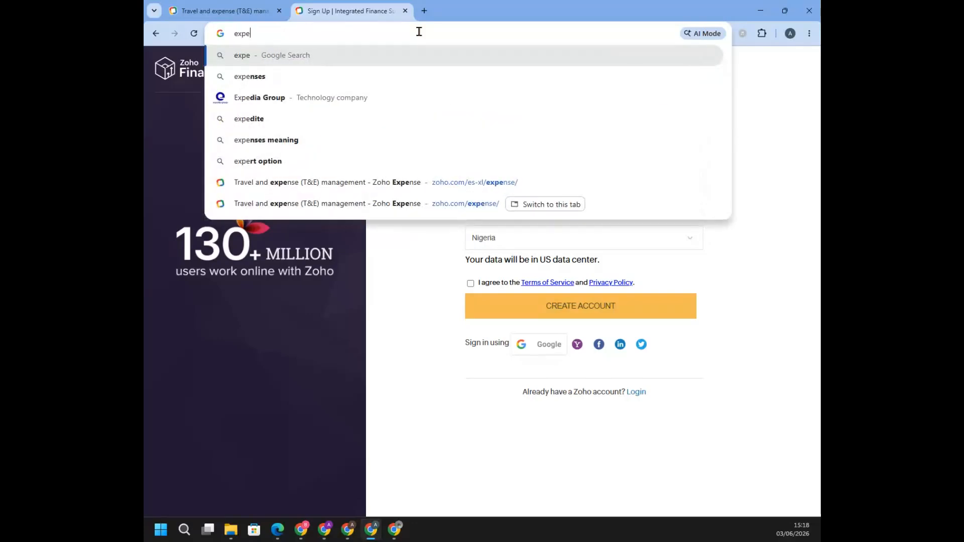
pyautogui.click(456, 211)
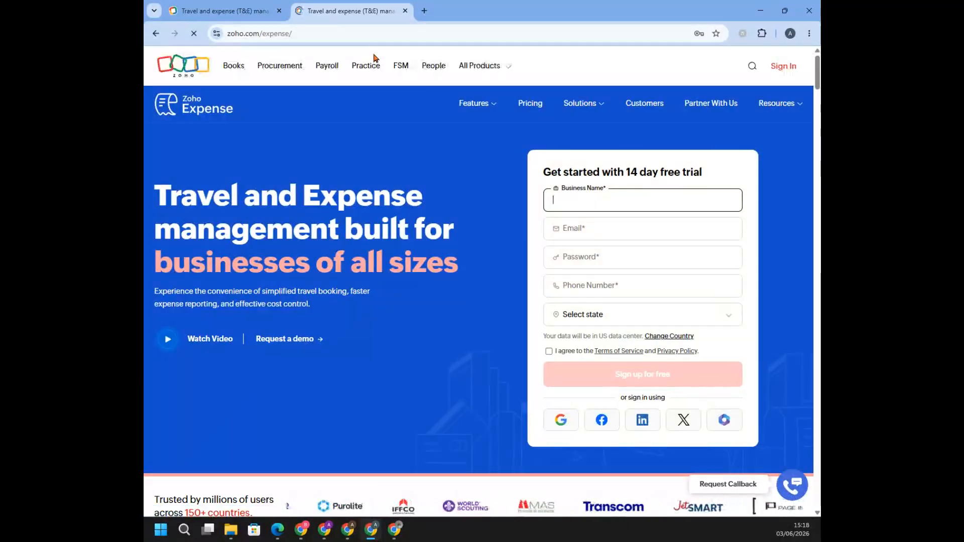
# Switch to the Chrome window with the Zoho Expense app, look at My View and return to Admin View
pyautogui.click(765, 13)
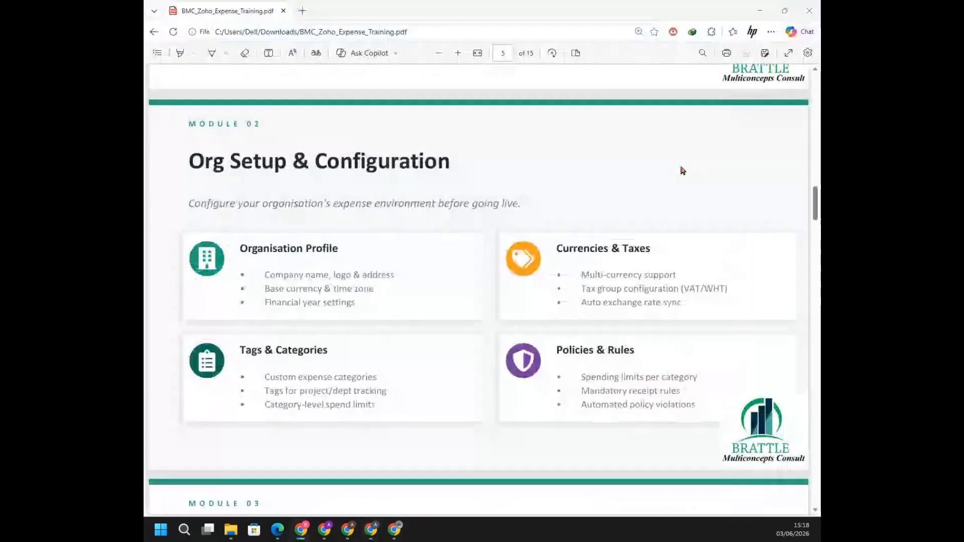
pyautogui.click(394, 530)
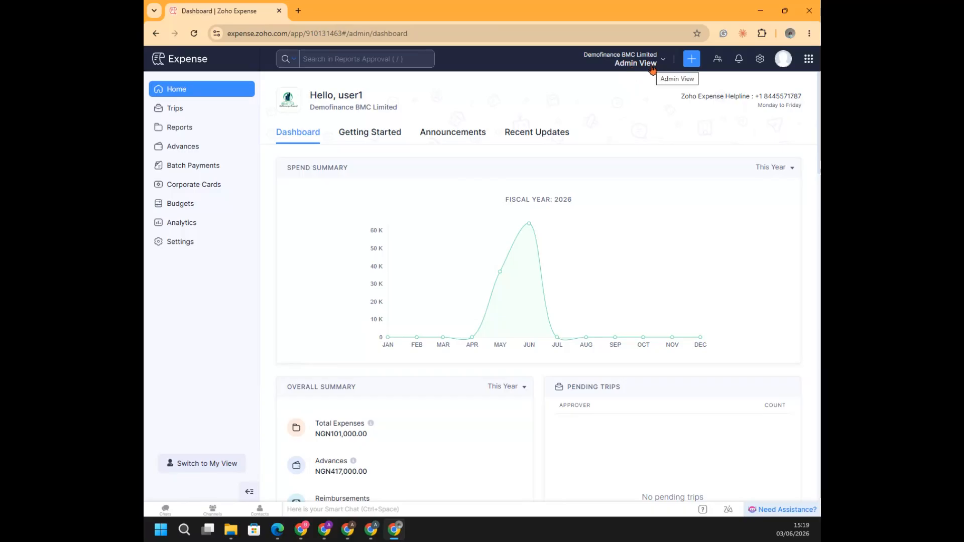
pyautogui.click(204, 465)
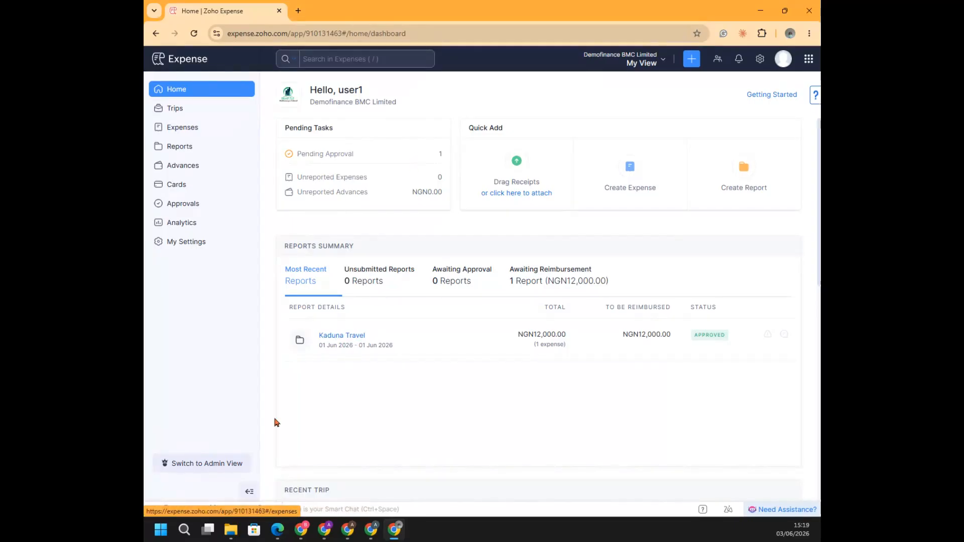
pyautogui.click(205, 464)
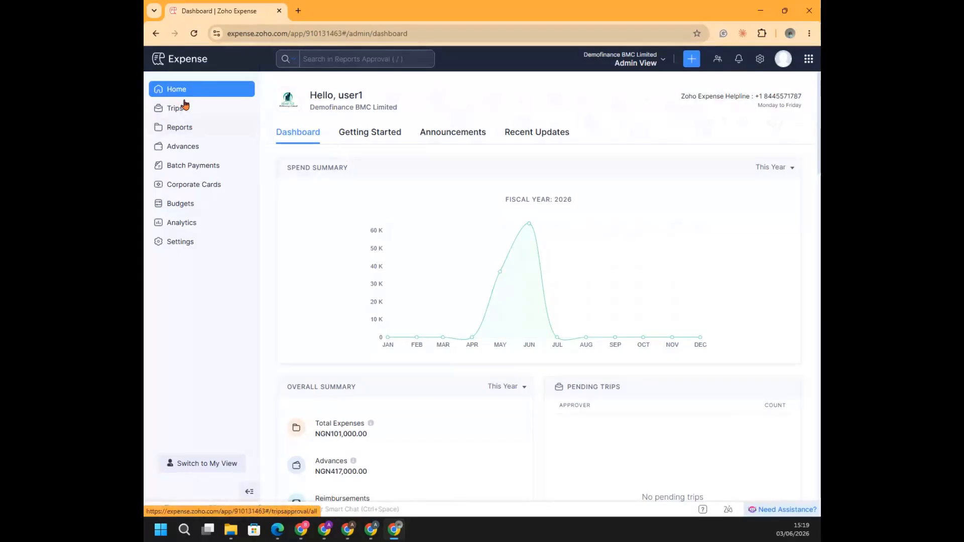
# Tour the Admin View modules from Trips, Reports and Advances through Budgets and Analytics, ending on the home dashboard
pyautogui.click(211, 93)
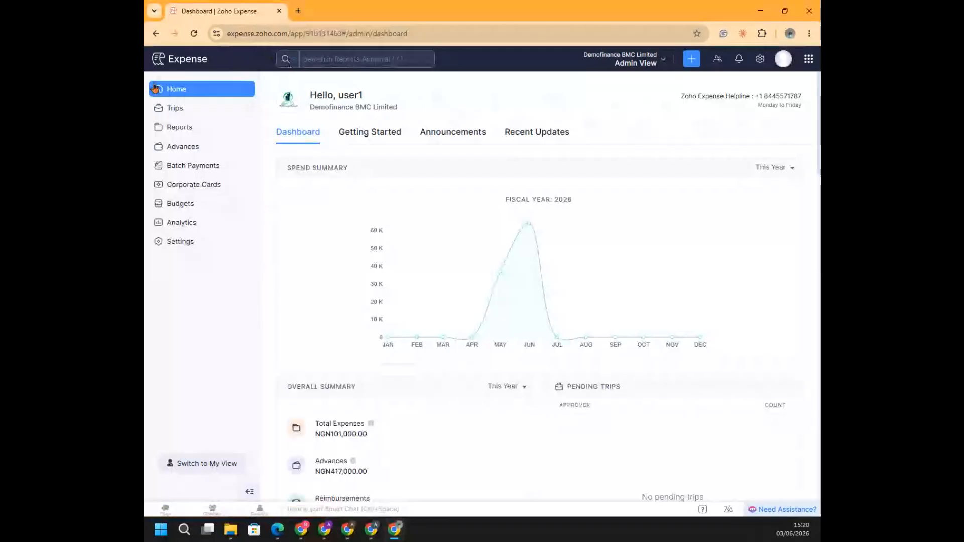
pyautogui.click(183, 110)
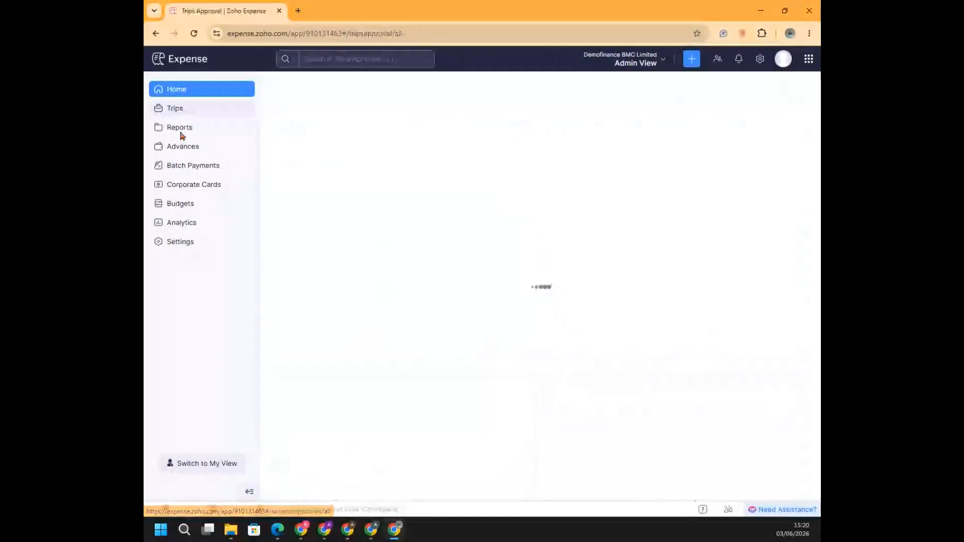
pyautogui.click(178, 128)
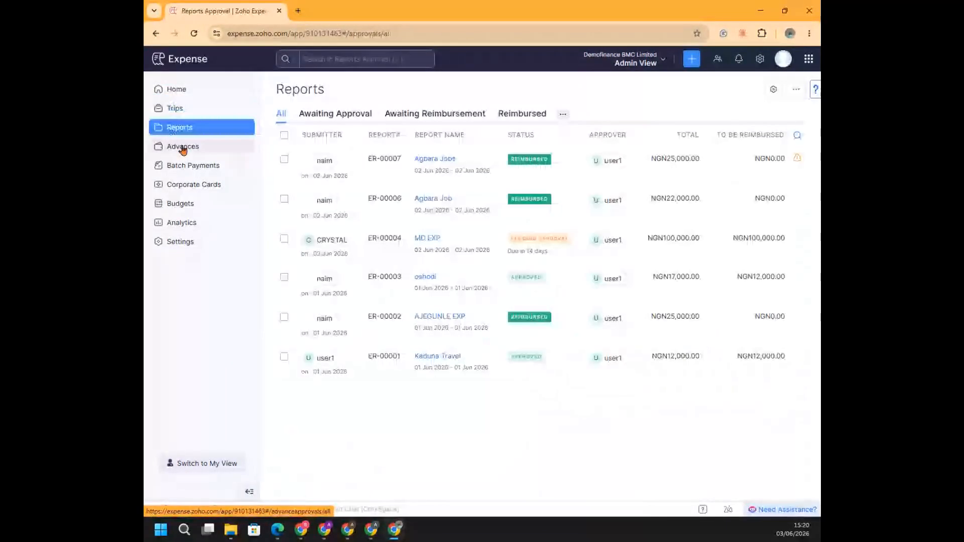
pyautogui.click(183, 148)
pyautogui.click(189, 169)
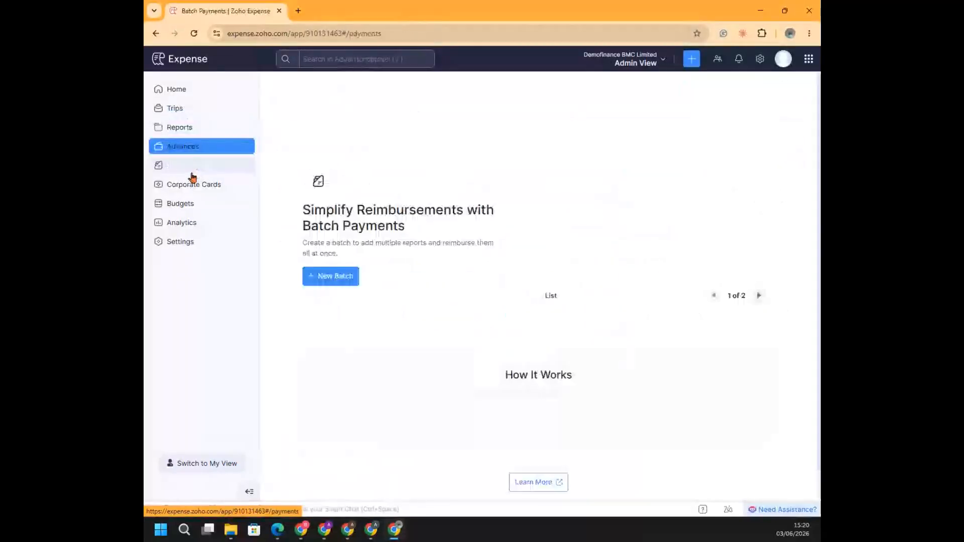
pyautogui.click(187, 185)
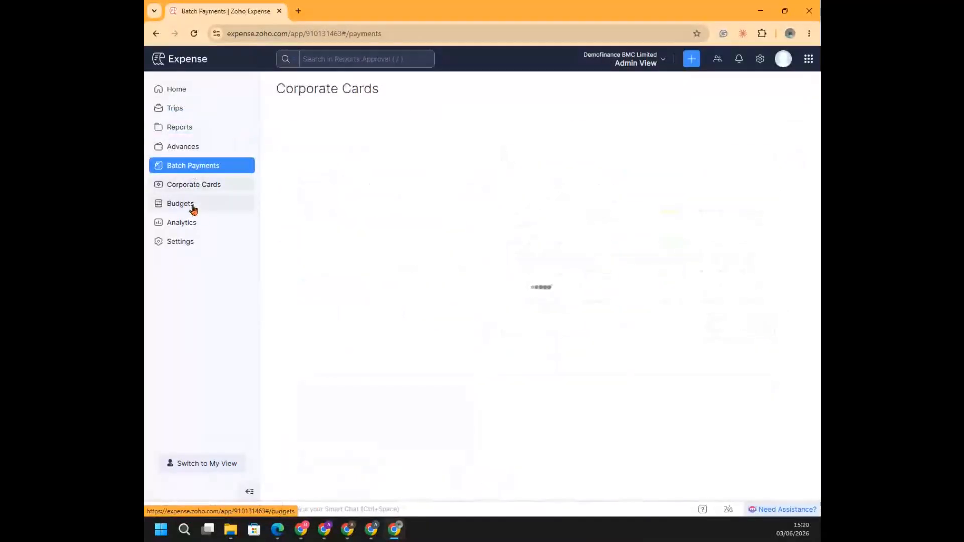
pyautogui.click(185, 204)
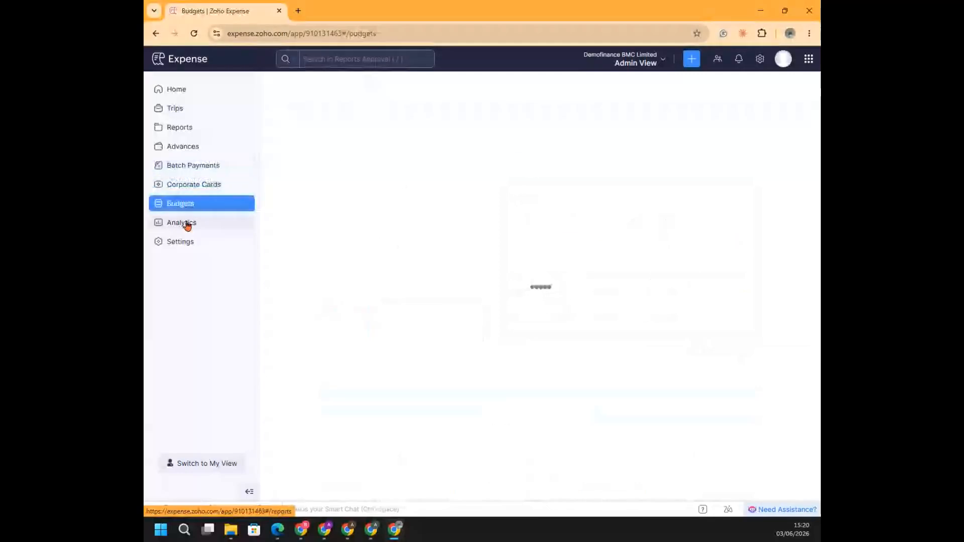
pyautogui.click(188, 224)
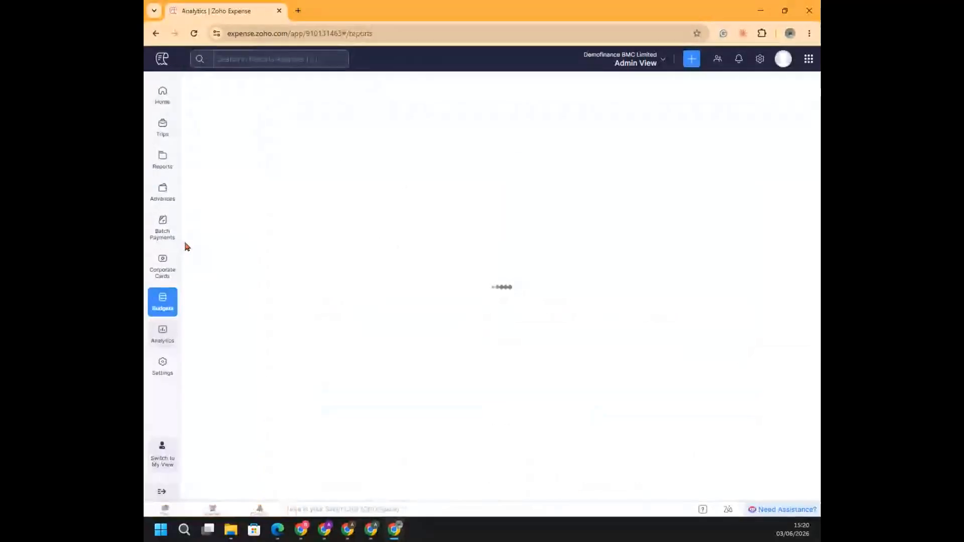
pyautogui.click(162, 100)
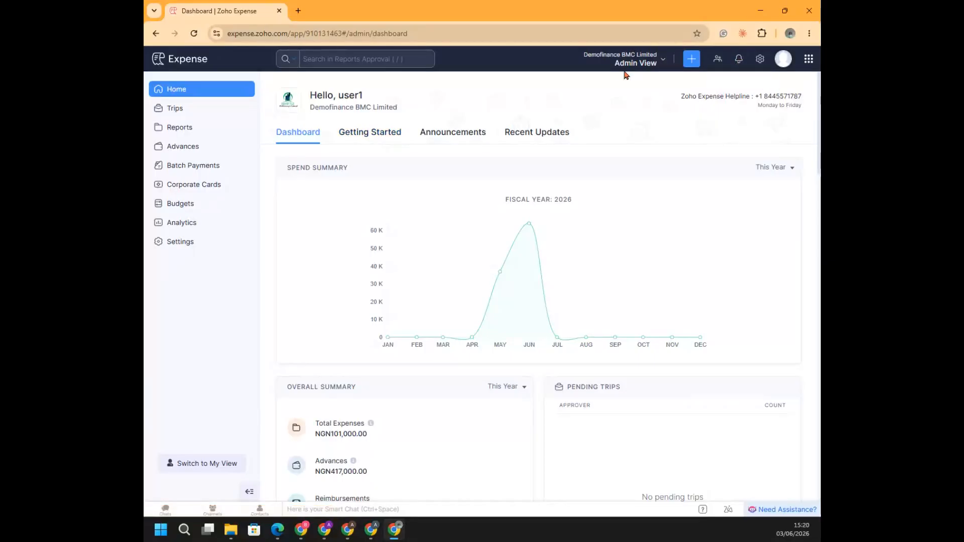
# Open the Organization Profile settings, review the company address, contact and regional details, and save the profile
pyautogui.click(761, 62)
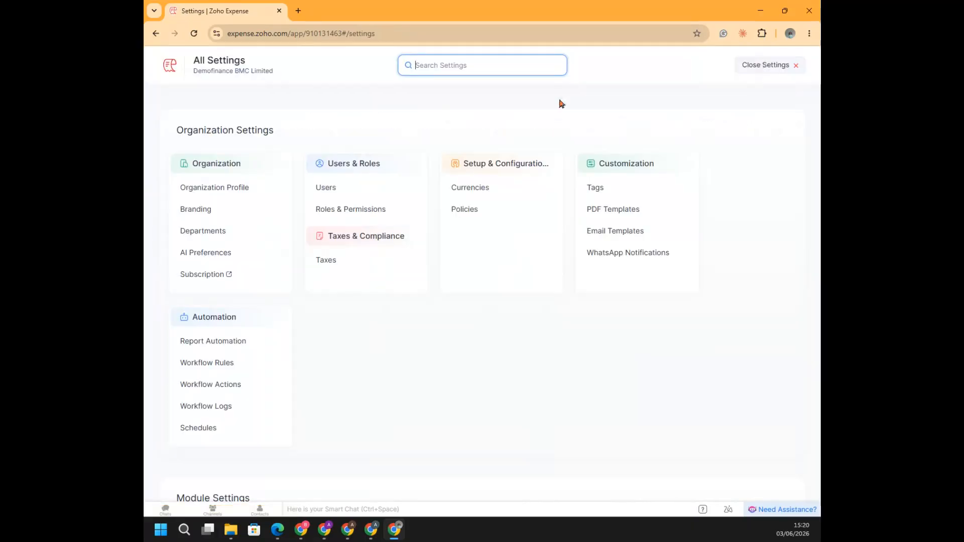
pyautogui.click(214, 188)
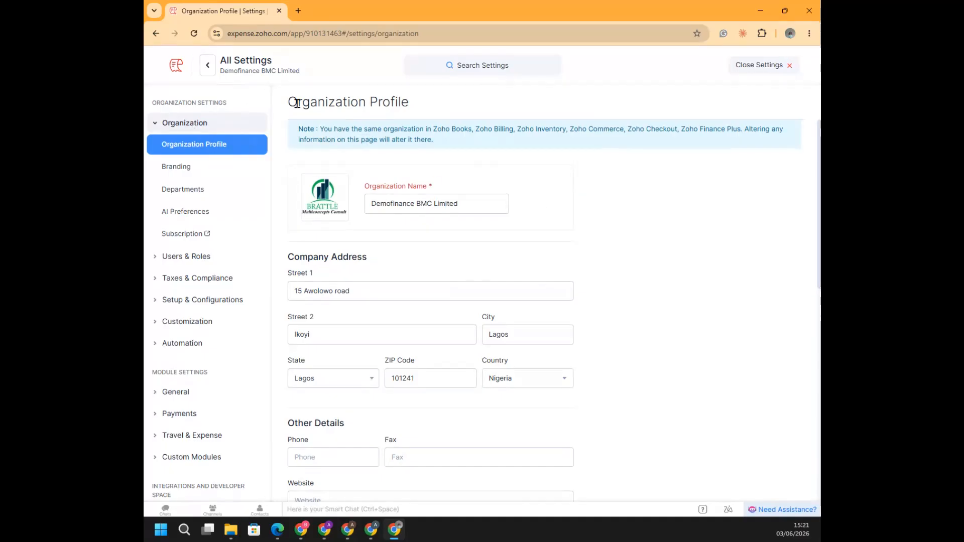
pyautogui.moveTo(344, 182)
pyautogui.scroll(-1, 662, 234)
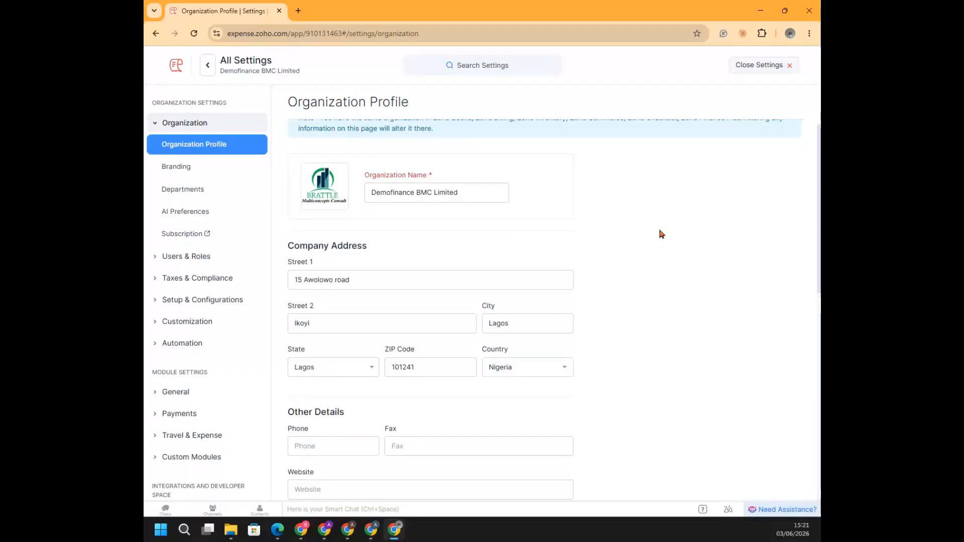
pyautogui.scroll(-4, 662, 235)
pyautogui.scroll(-2, 662, 235)
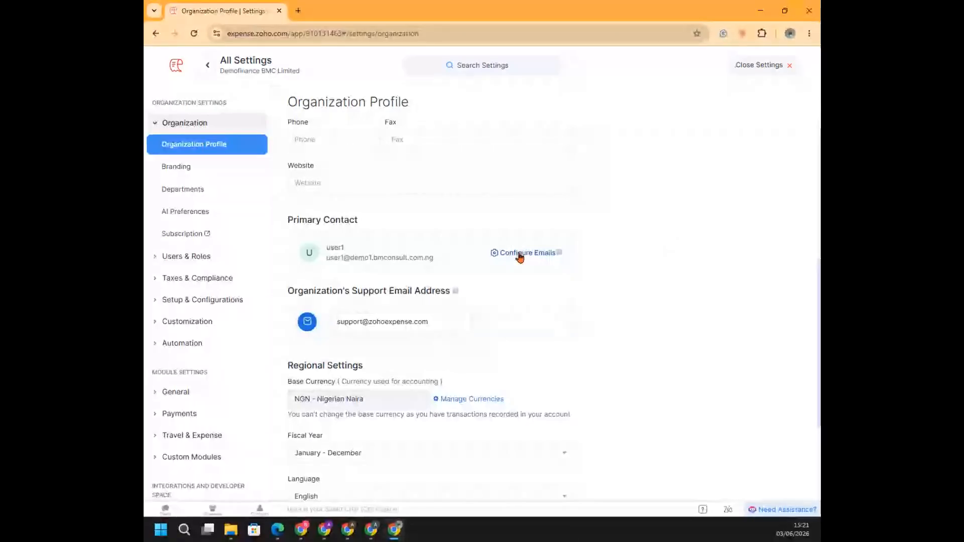
pyautogui.scroll(-2, 632, 310)
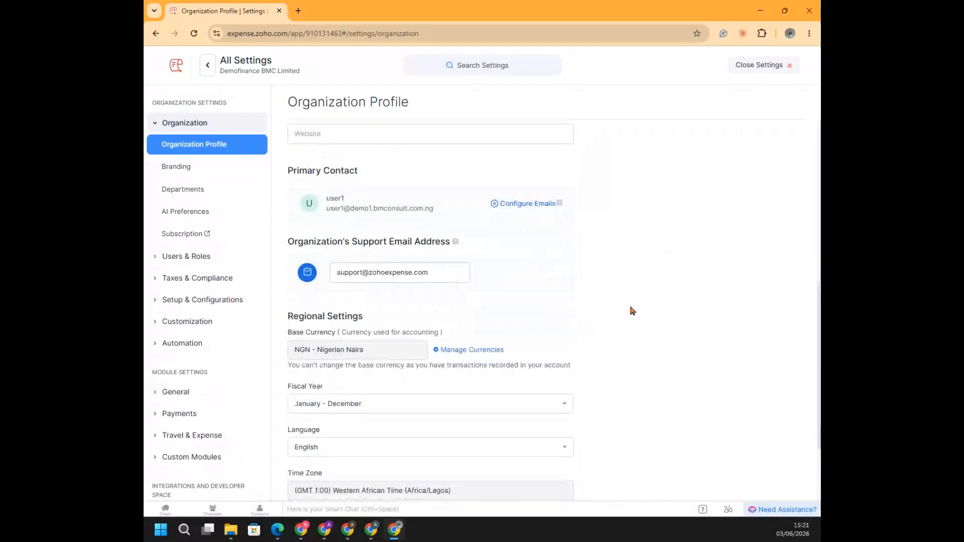
pyautogui.scroll(-3, 632, 310)
pyautogui.scroll(-2, 632, 310)
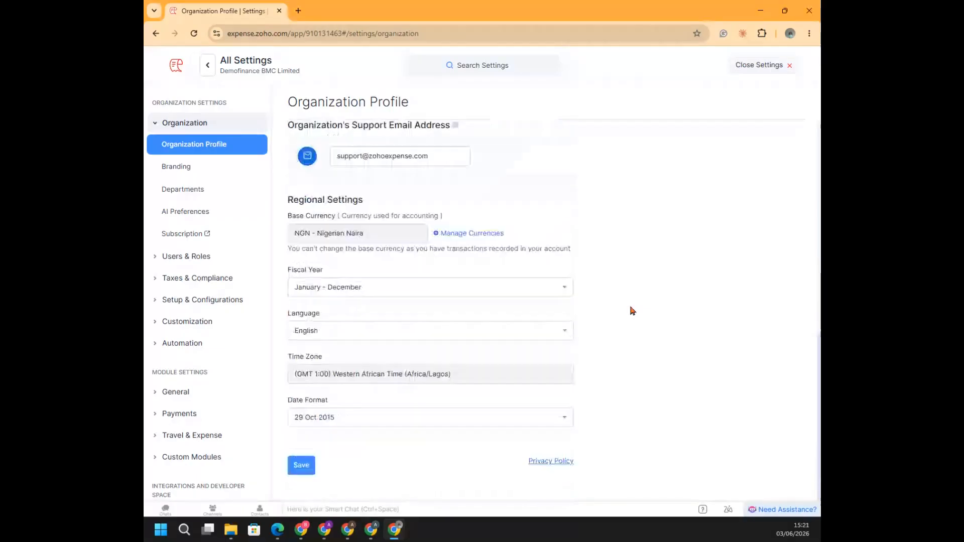
pyautogui.click(300, 470)
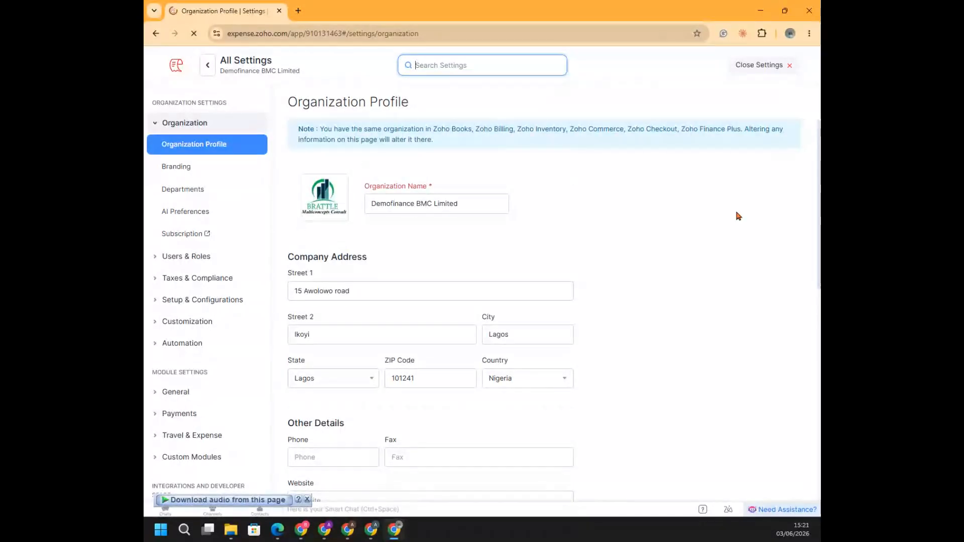
# Review the organization's Branding settings for appearance and accent colors, and open the Departments list
pyautogui.click(187, 173)
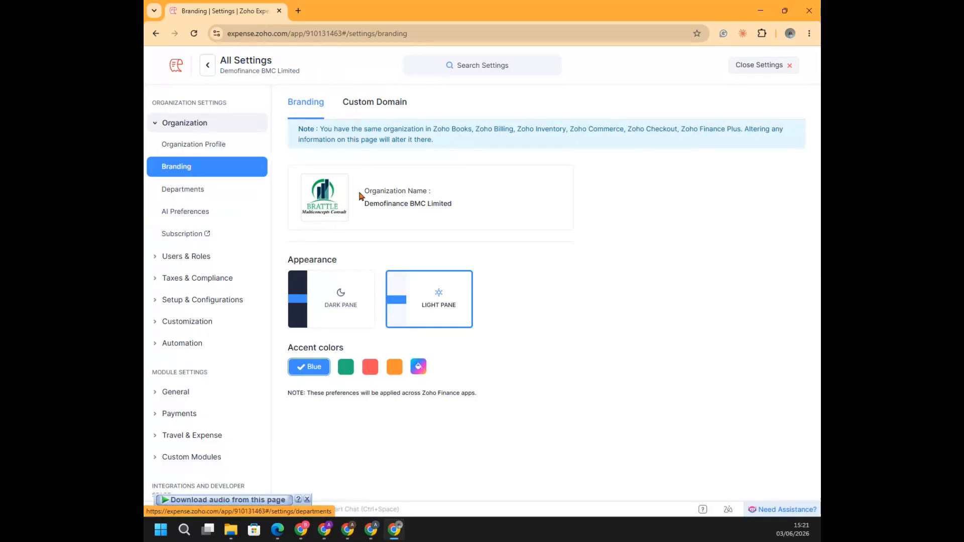
pyautogui.click(177, 193)
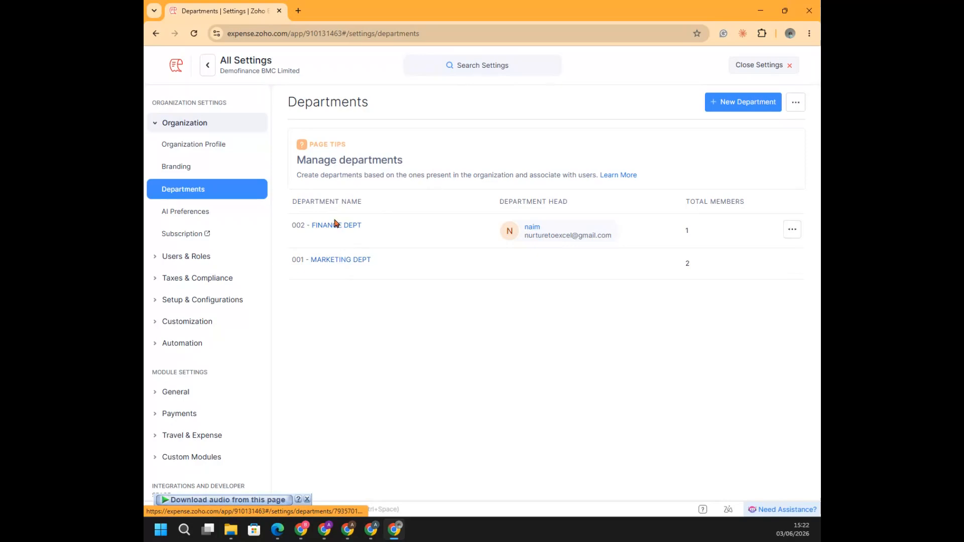
pyautogui.click(743, 102)
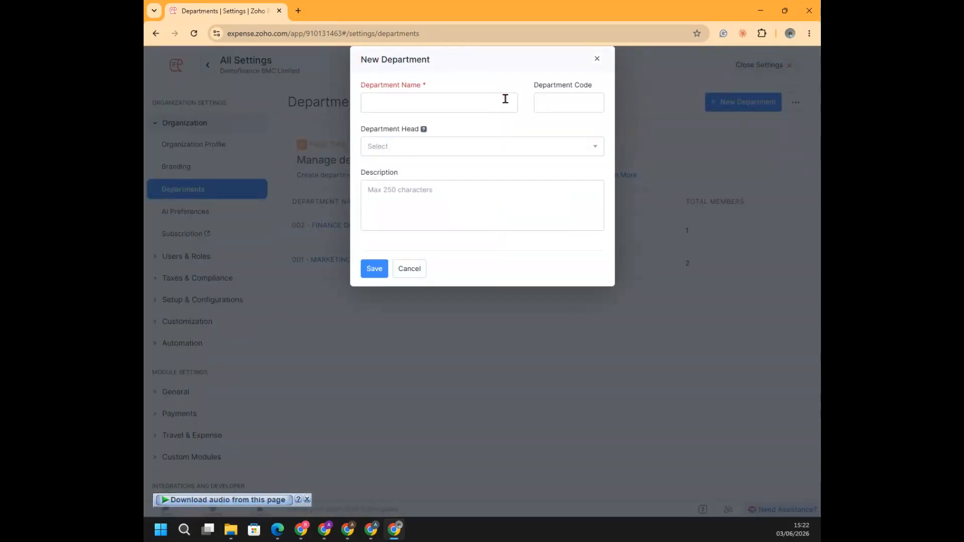
pyautogui.click(505, 100)
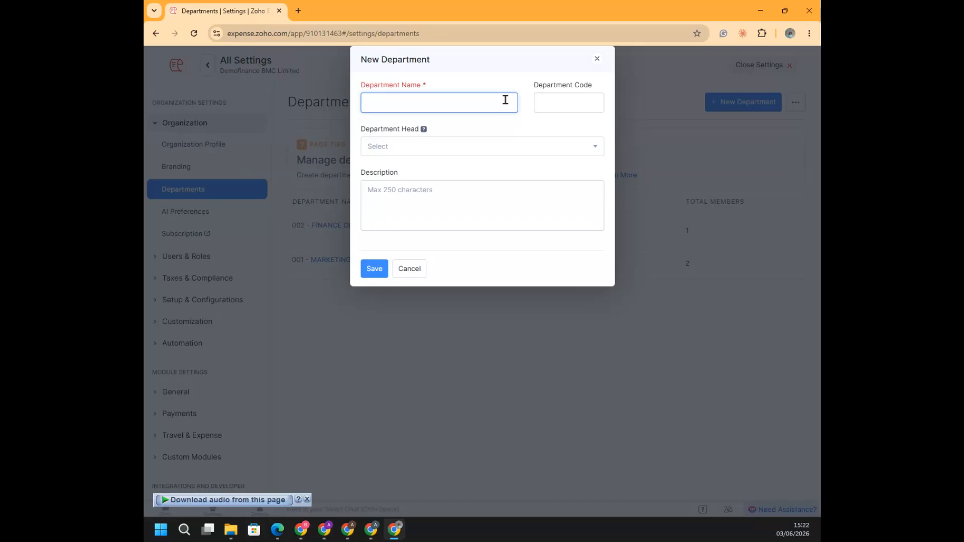
pyautogui.write('Marketing Department')
pyautogui.click(566, 96)
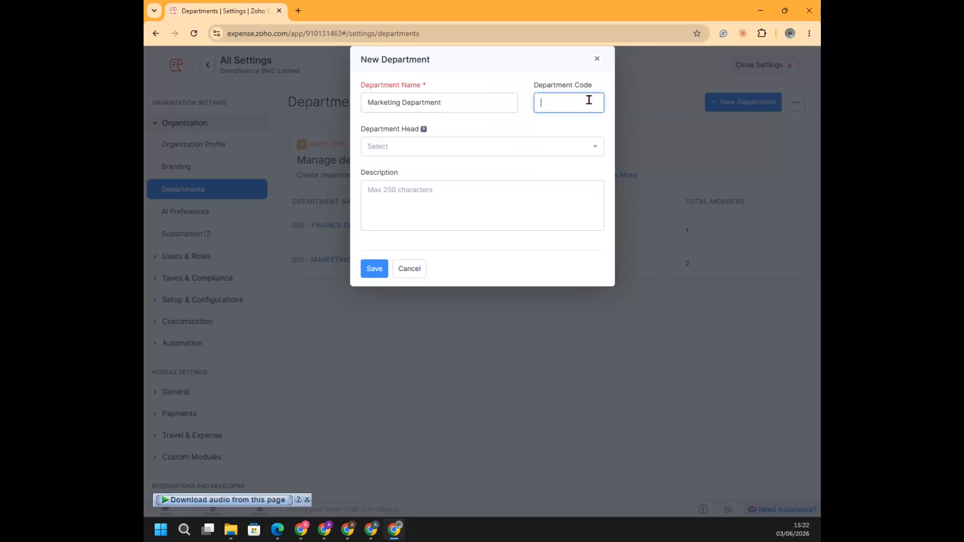
pyautogui.click(588, 147)
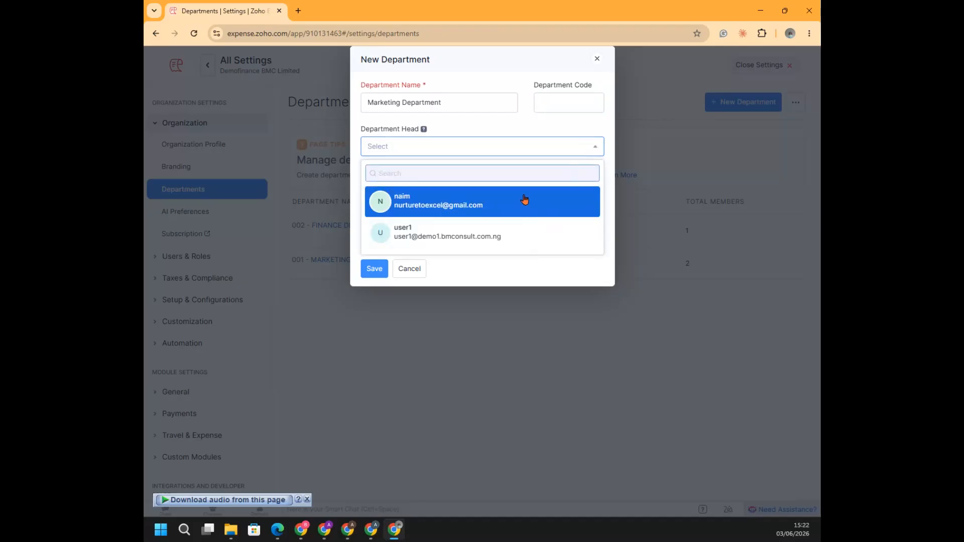
pyautogui.click(431, 206)
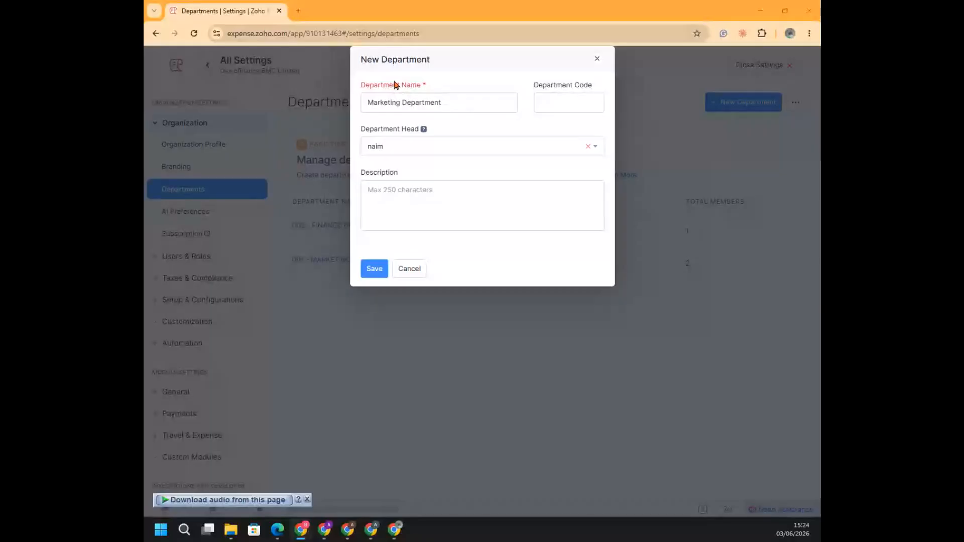
pyautogui.click(597, 58)
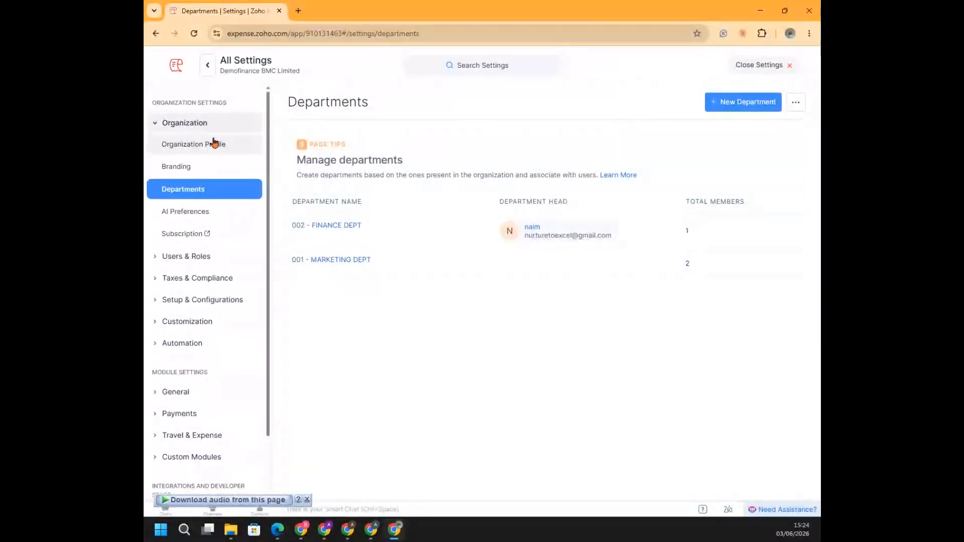
# Reopen the settings from the home dashboard, review the Organization Profile through its regional settings, and save the profile
pyautogui.click(203, 70)
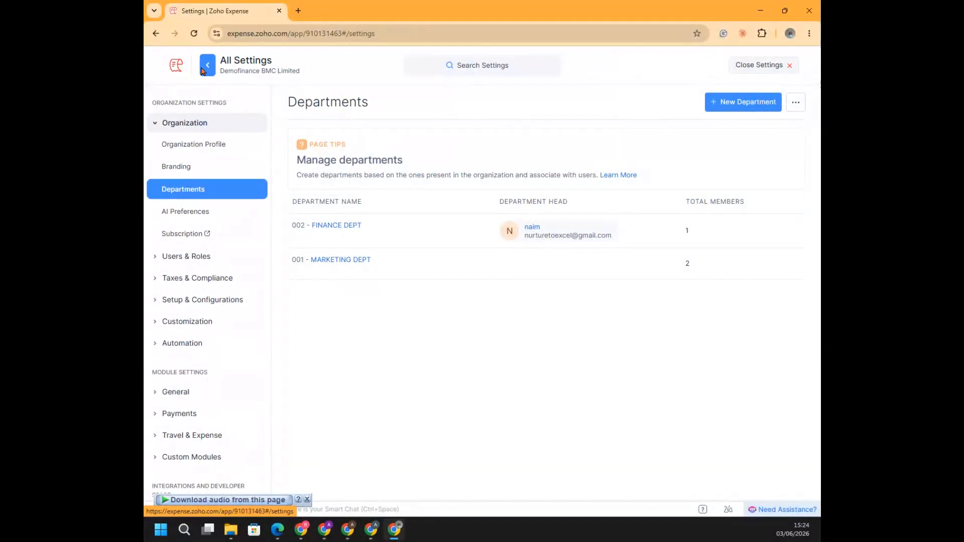
pyautogui.click(170, 71)
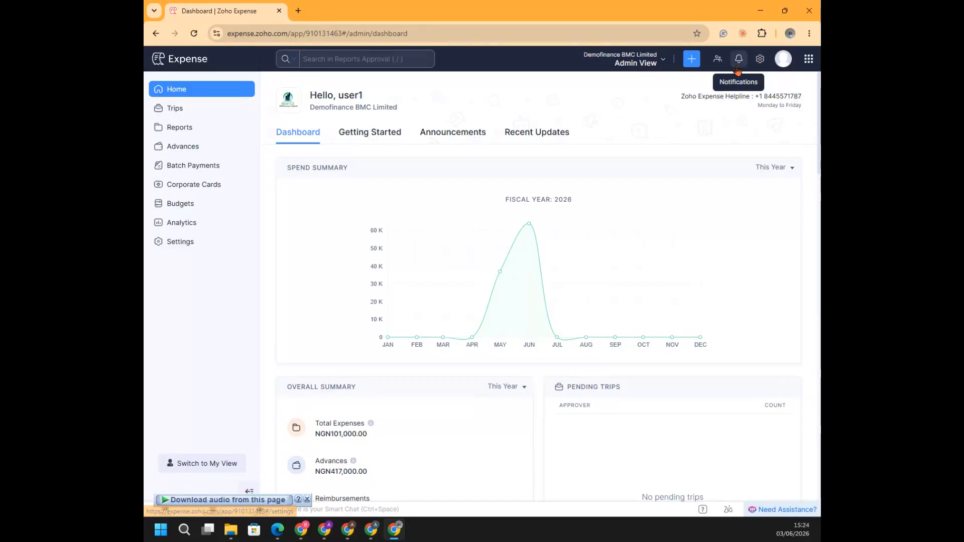
pyautogui.click(761, 60)
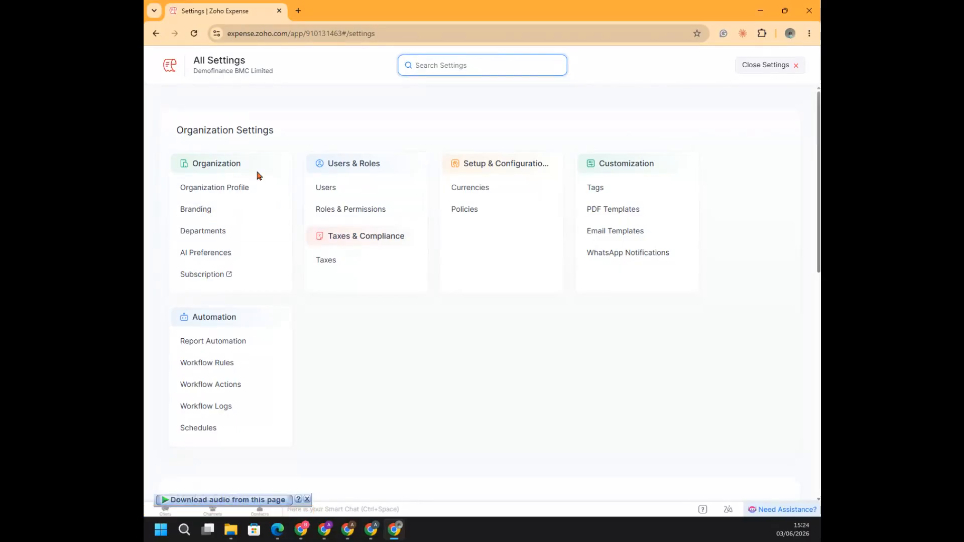
pyautogui.click(215, 188)
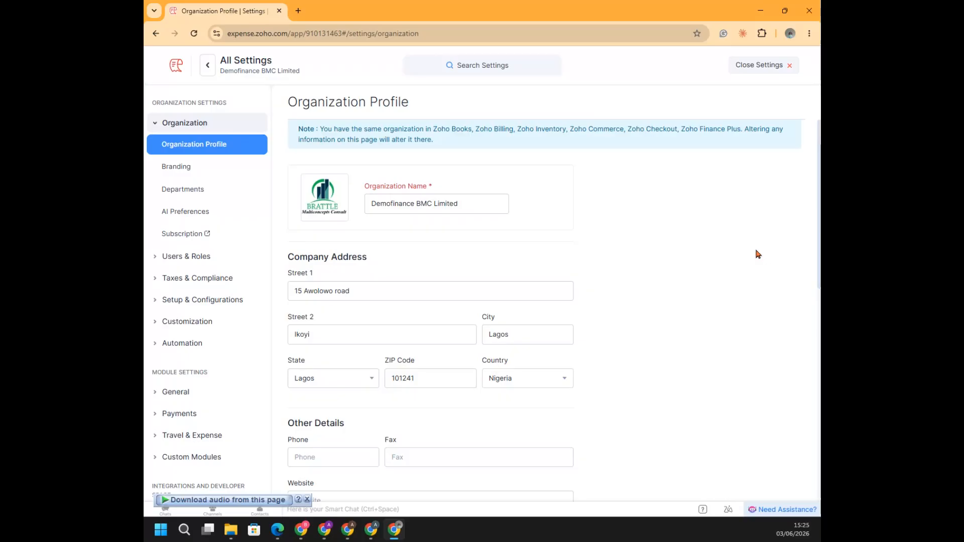
pyautogui.scroll(-6, 758, 254)
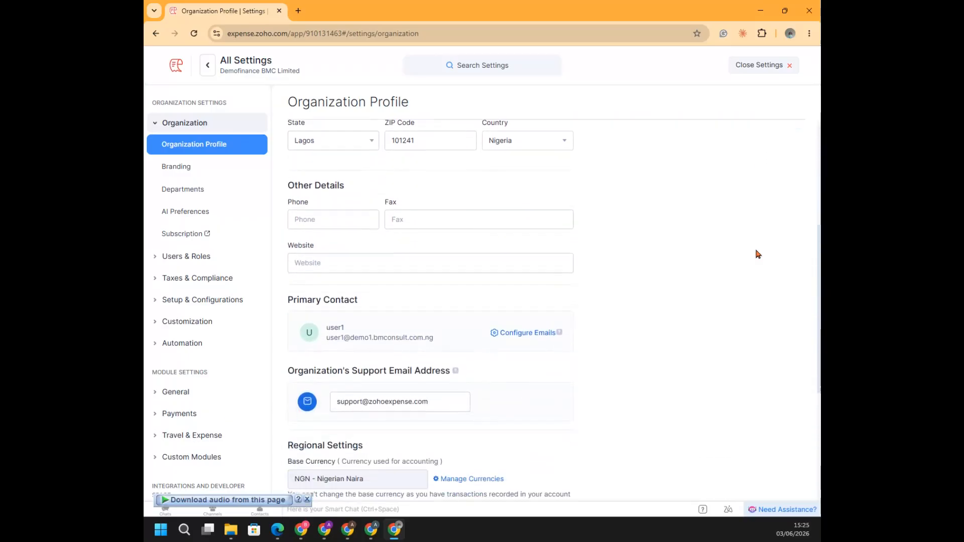
pyautogui.scroll(-3, 758, 254)
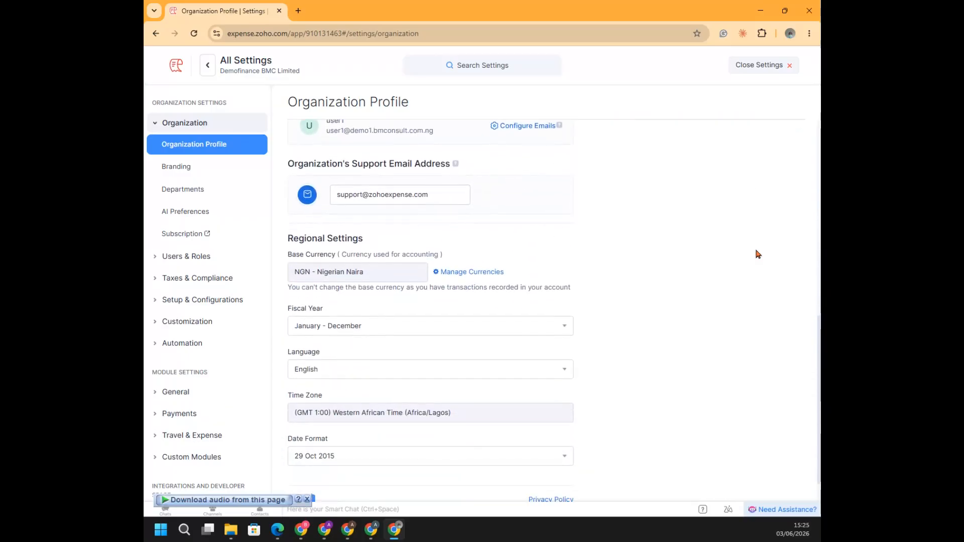
pyautogui.scroll(-1, 759, 254)
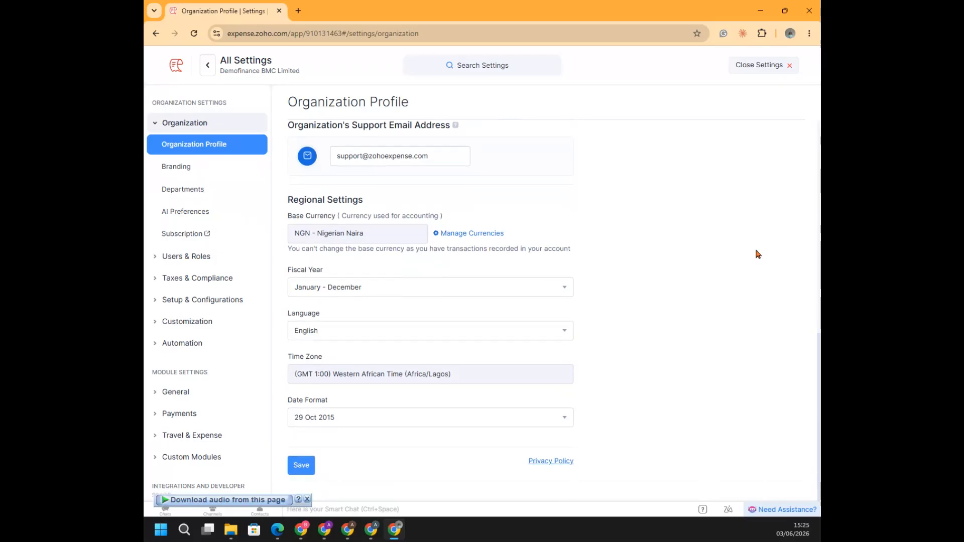
pyautogui.click(301, 466)
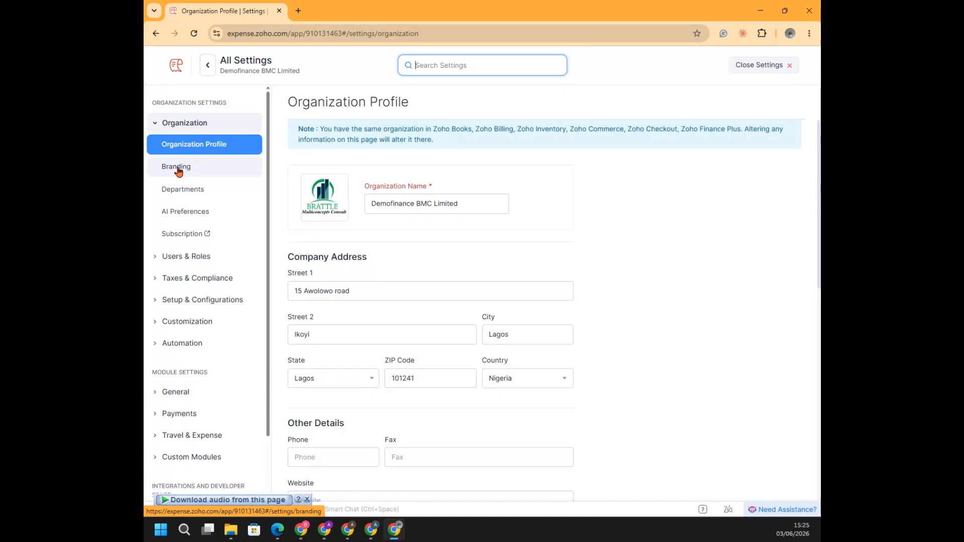
# Review the Branding appearance and accent color options, and open the Custom Domain page
pyautogui.click(178, 170)
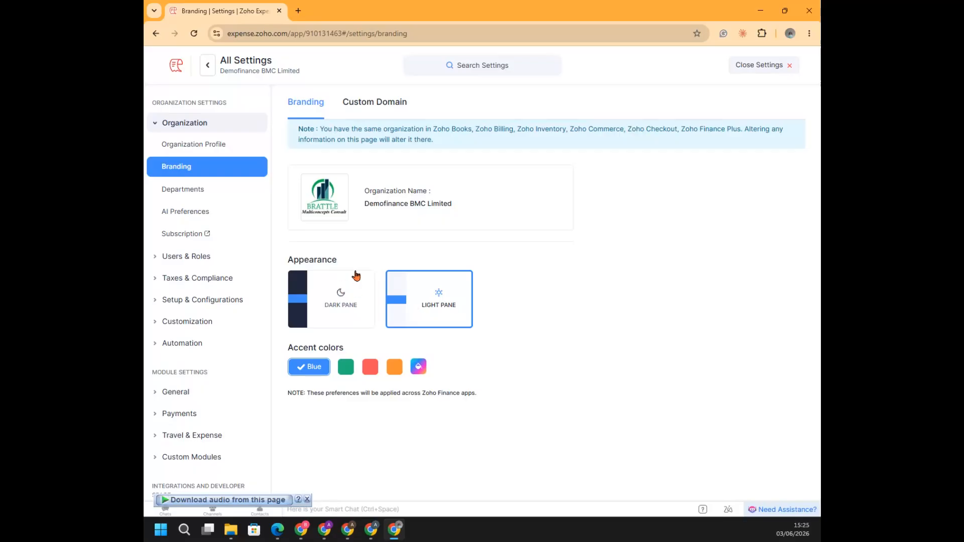
pyautogui.click(374, 101)
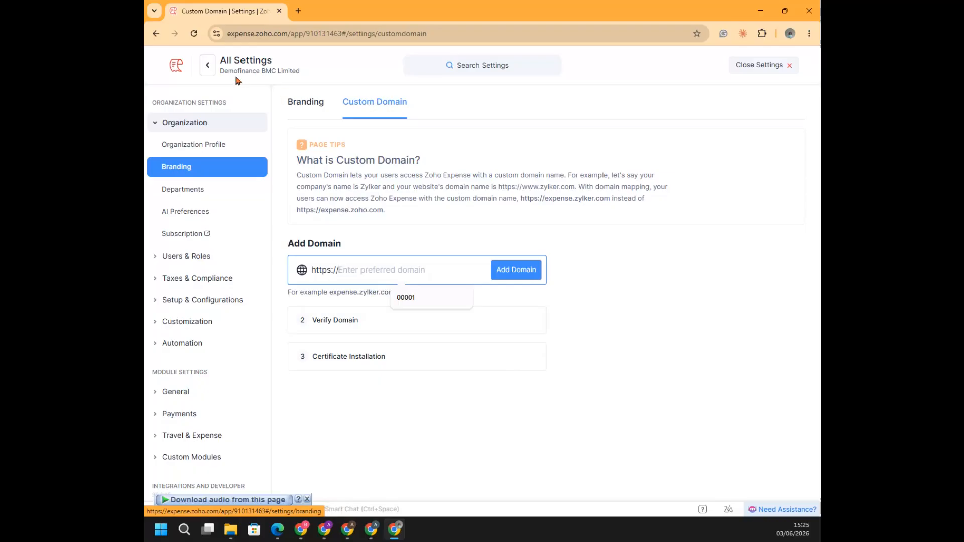
# Return to the home dashboard, show My View, and switch back to Admin View
pyautogui.click(174, 70)
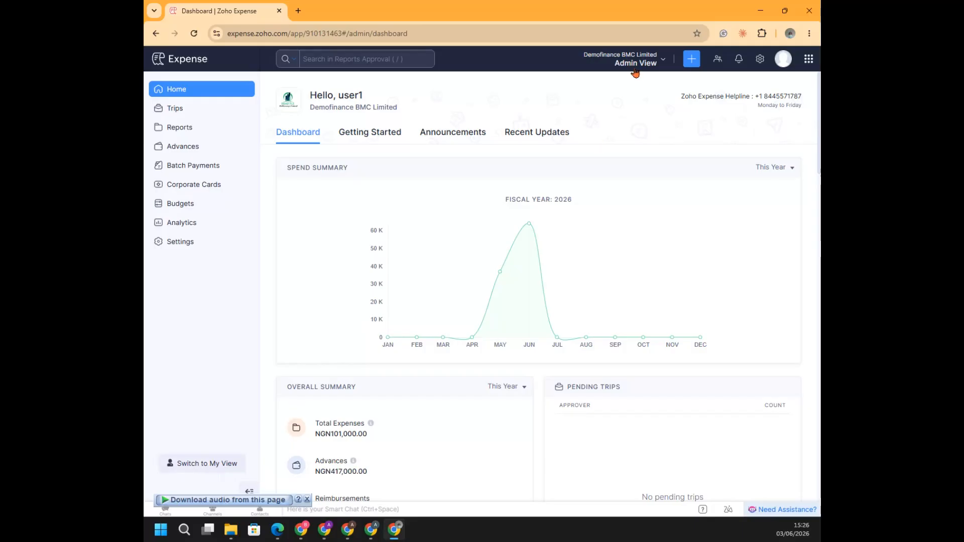
pyautogui.click(193, 465)
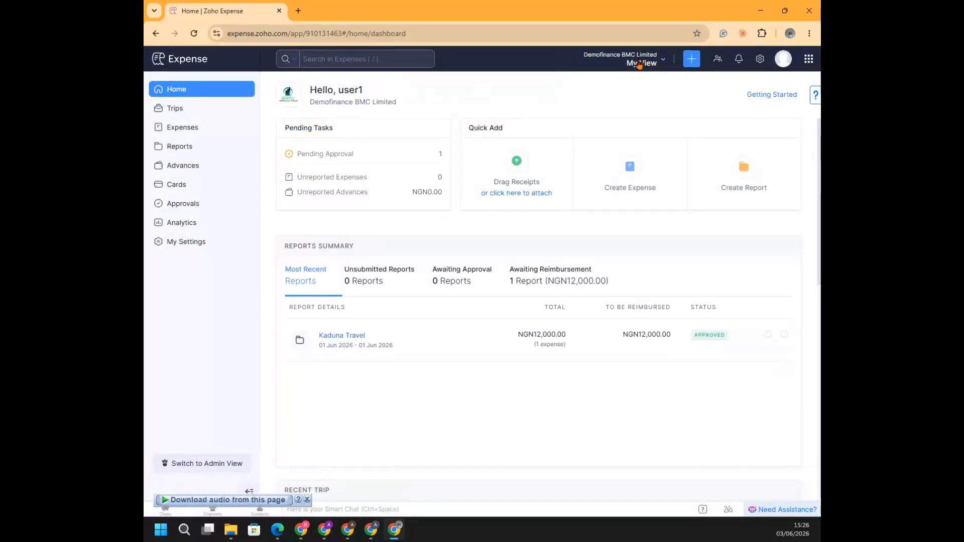
pyautogui.click(207, 463)
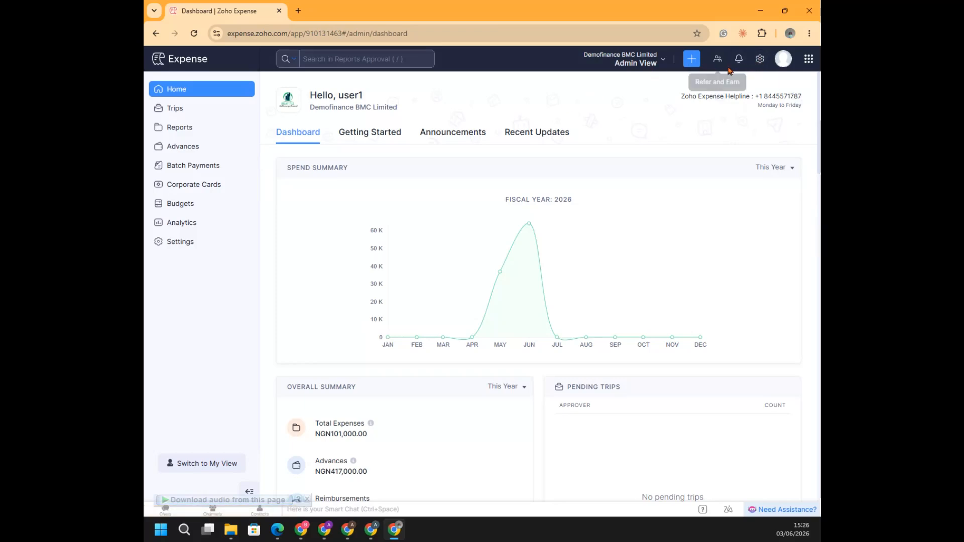
# Go back into the Branding settings from Admin View and show the Custom Domain setup
pyautogui.click(760, 60)
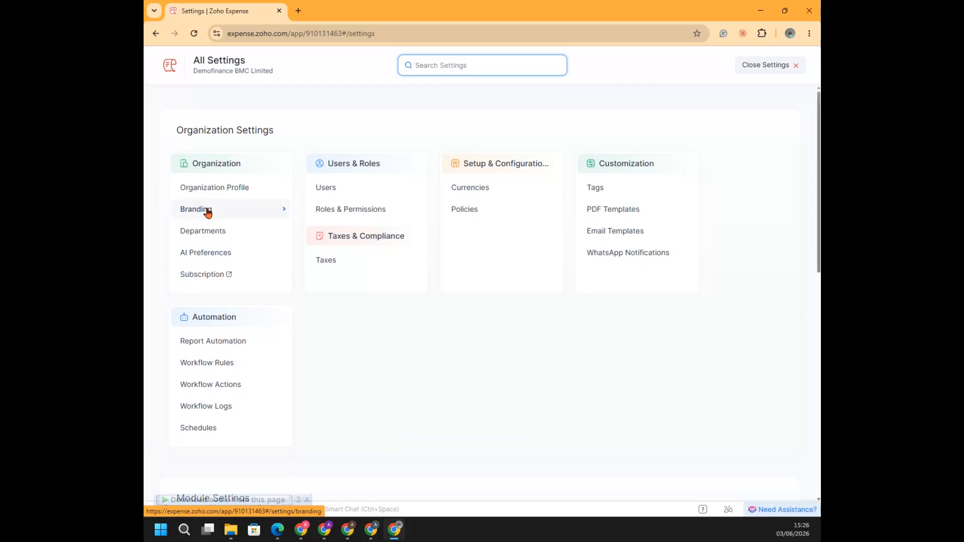
pyautogui.click(207, 211)
pyautogui.click(387, 104)
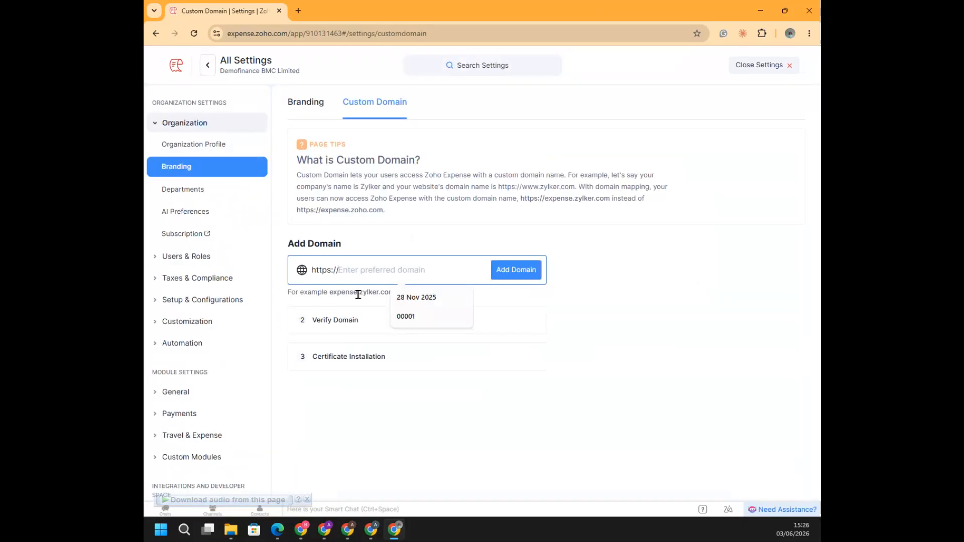
# Create a department named Marketing Department with the first listed user as department head, leaving the code and description blank
pyautogui.click(181, 192)
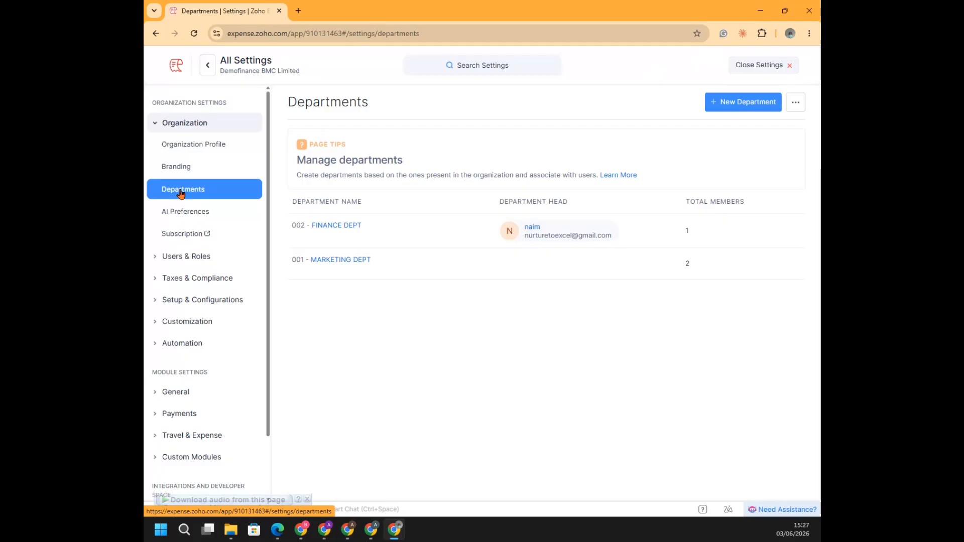
pyautogui.click(738, 104)
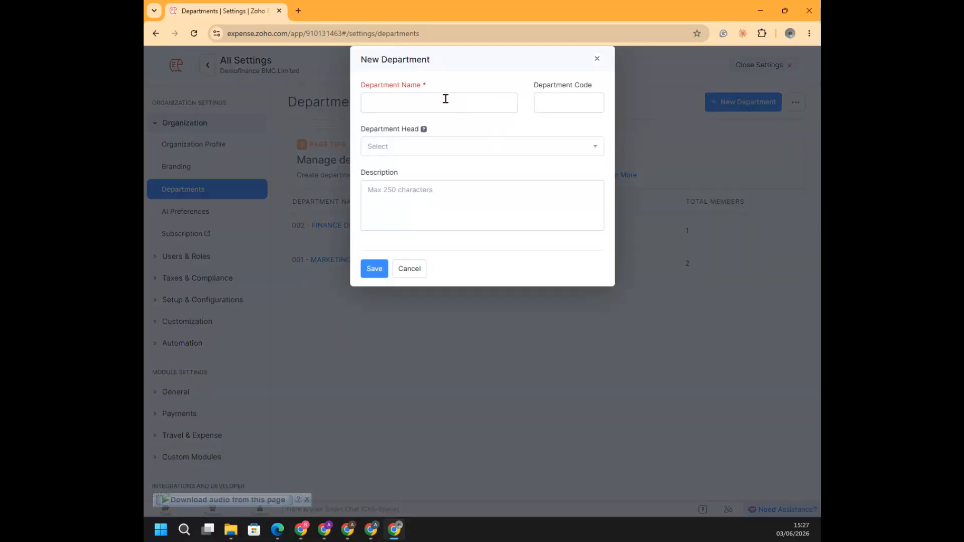
pyautogui.click(443, 101)
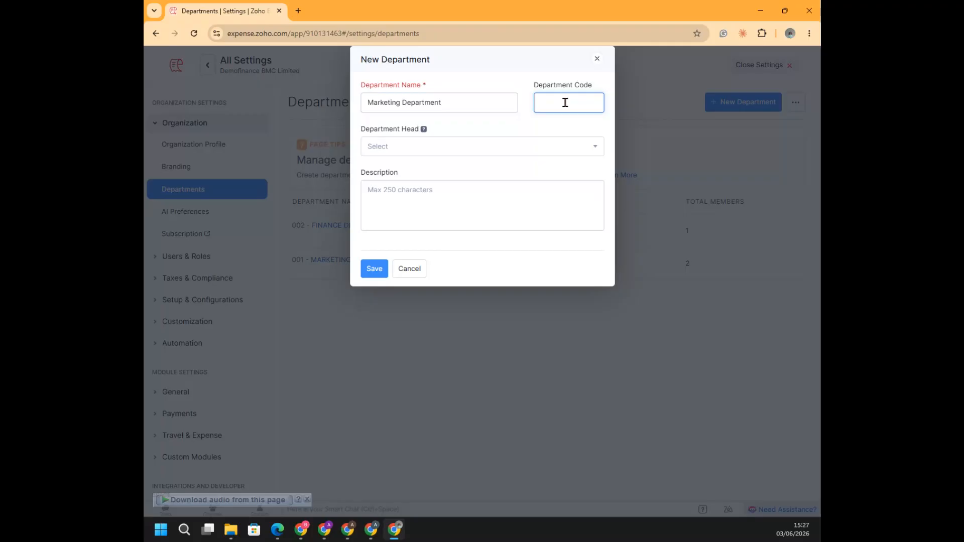
pyautogui.click(517, 144)
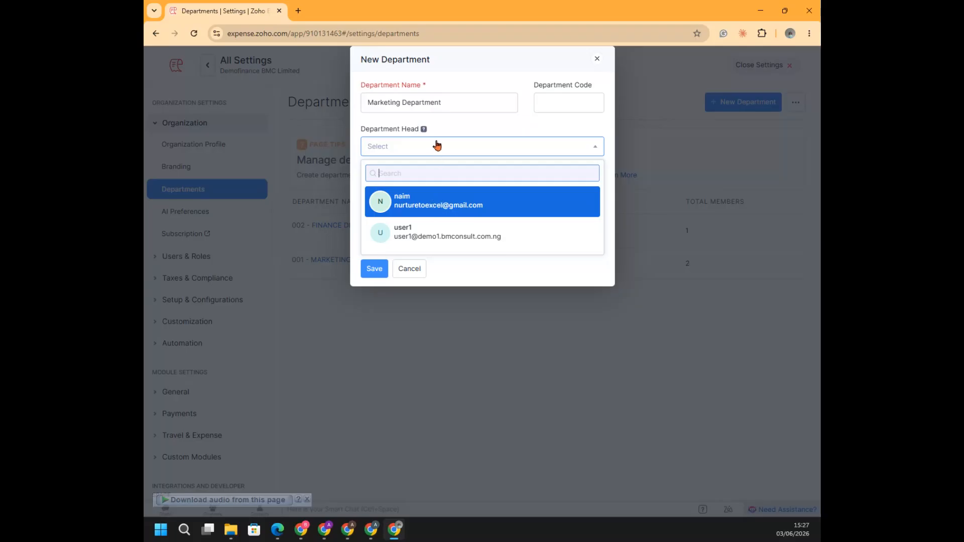
pyautogui.click(439, 201)
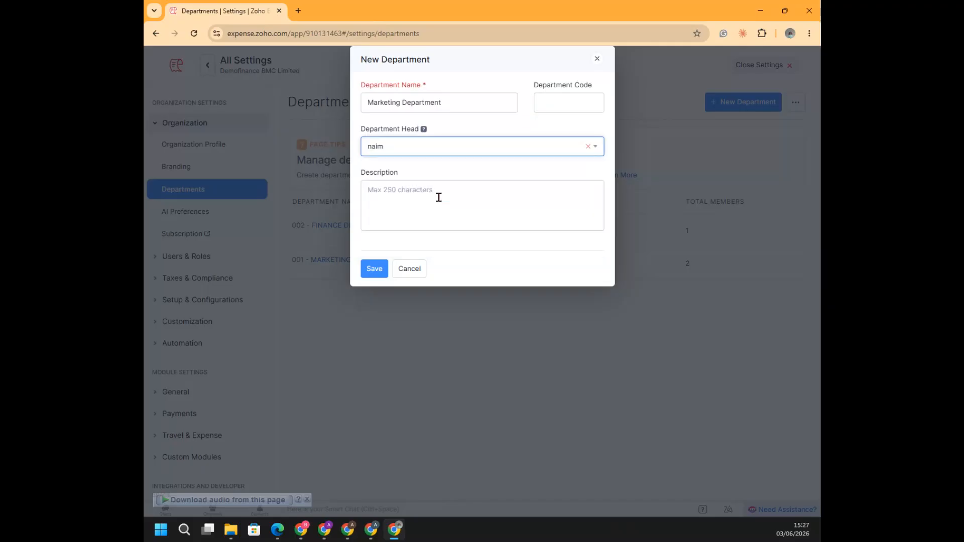
pyautogui.click(374, 268)
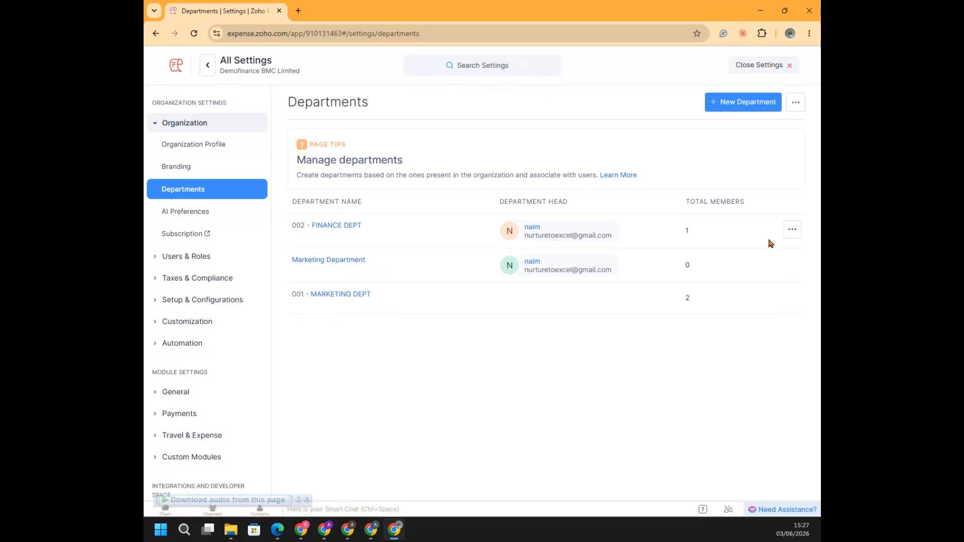
# Rename the new Marketing Department as SALES DEPARTMENT and save the change
pyautogui.click(794, 264)
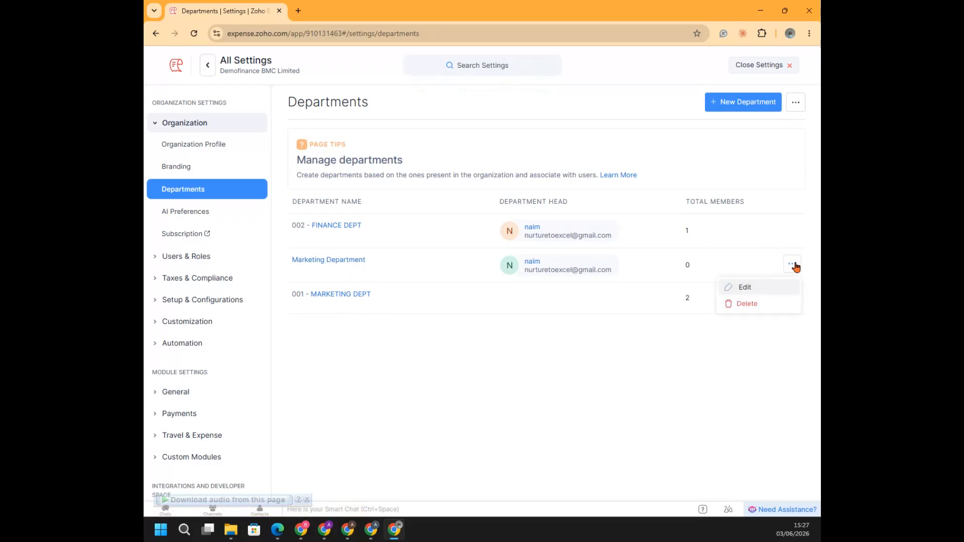
pyautogui.click(743, 287)
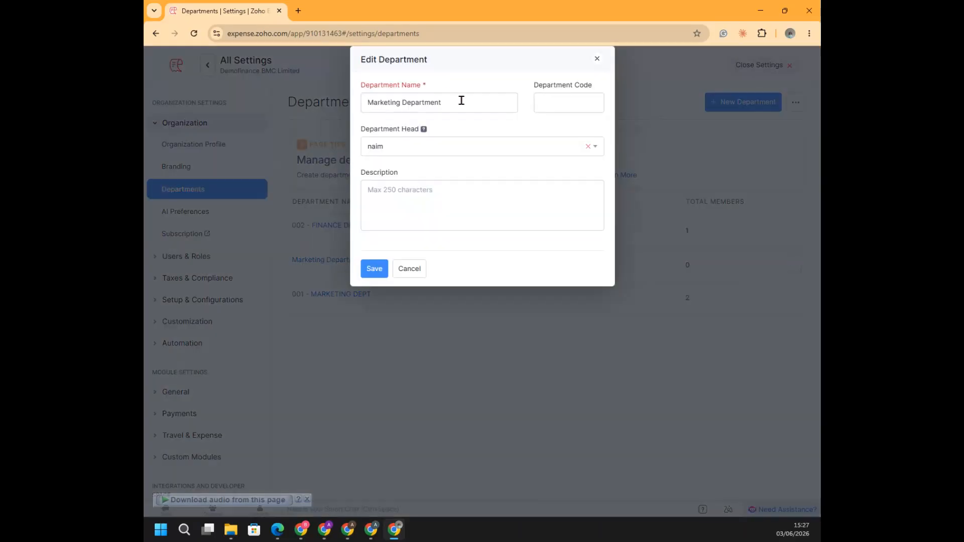
pyautogui.moveTo(462, 100); pyautogui.dragTo(329, 114)
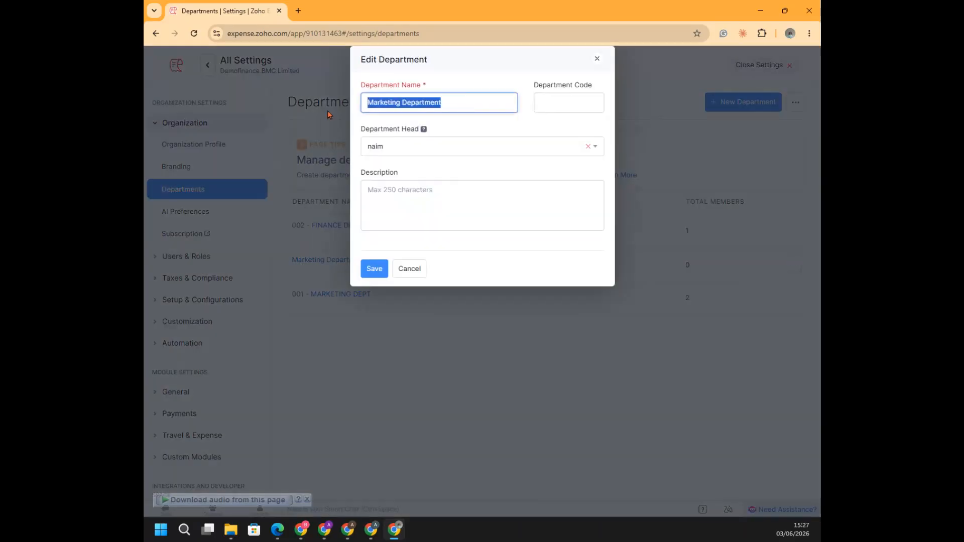
pyautogui.write('SALES DEAPARTMENT')
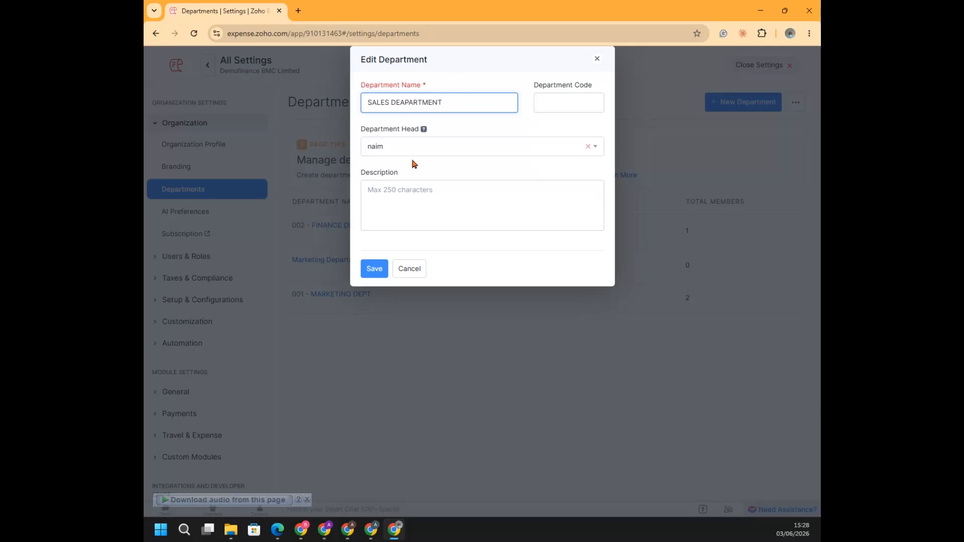
pyautogui.press('BackSpace')
pyautogui.click(380, 268)
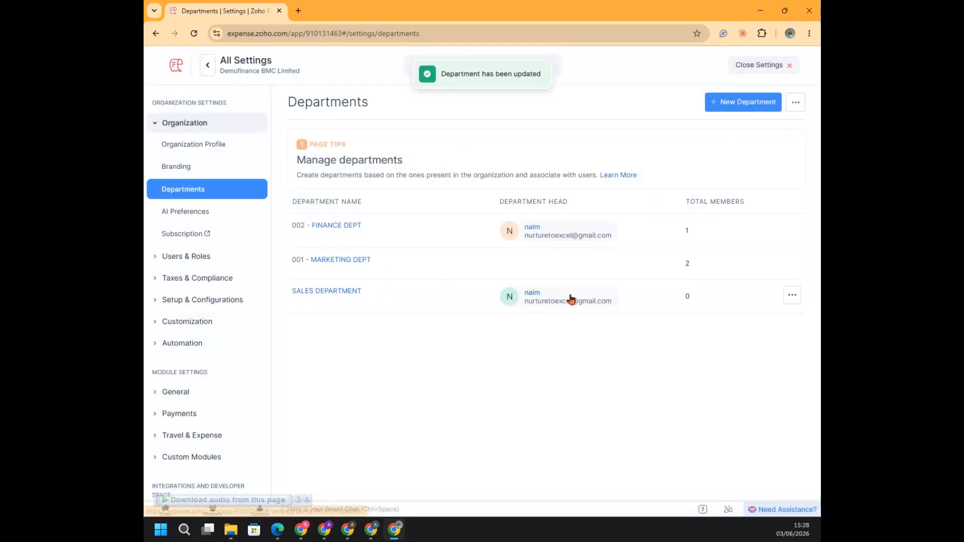
# Set the SALES DEPARTMENT's department code to 003 and save the change
pyautogui.click(793, 297)
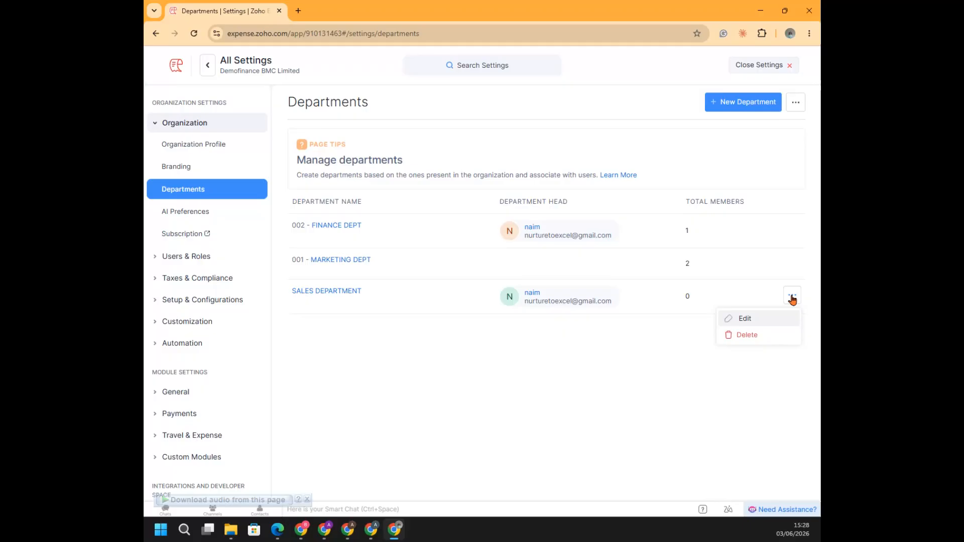
pyautogui.click(746, 318)
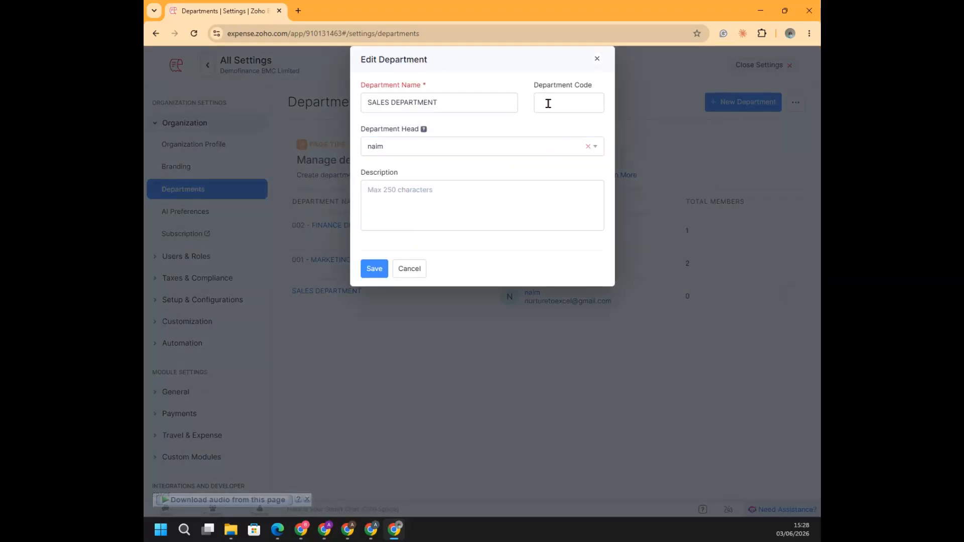
pyautogui.click(550, 103)
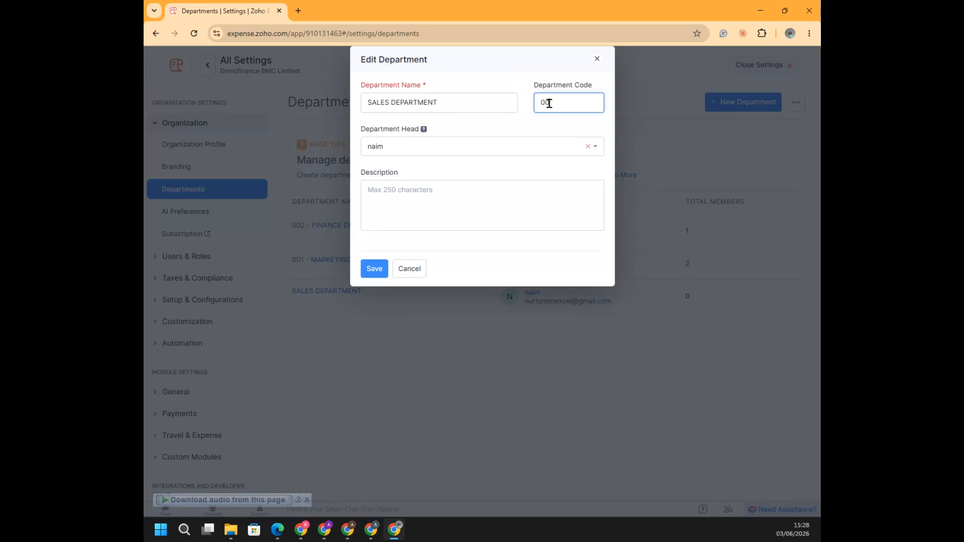
pyautogui.click(374, 269)
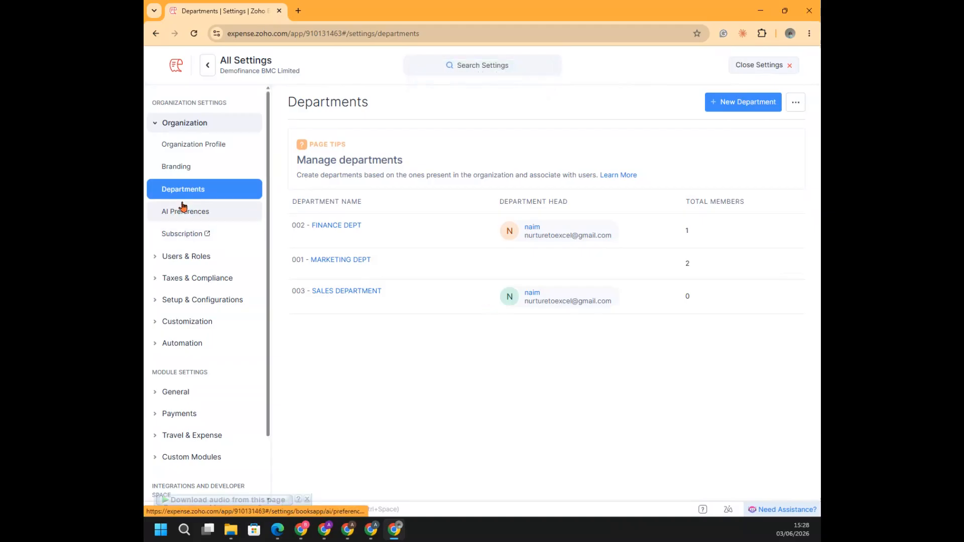
# Show the organization's AI Preferences, switching the Writing Assistant on and back off without saving
pyautogui.click(182, 218)
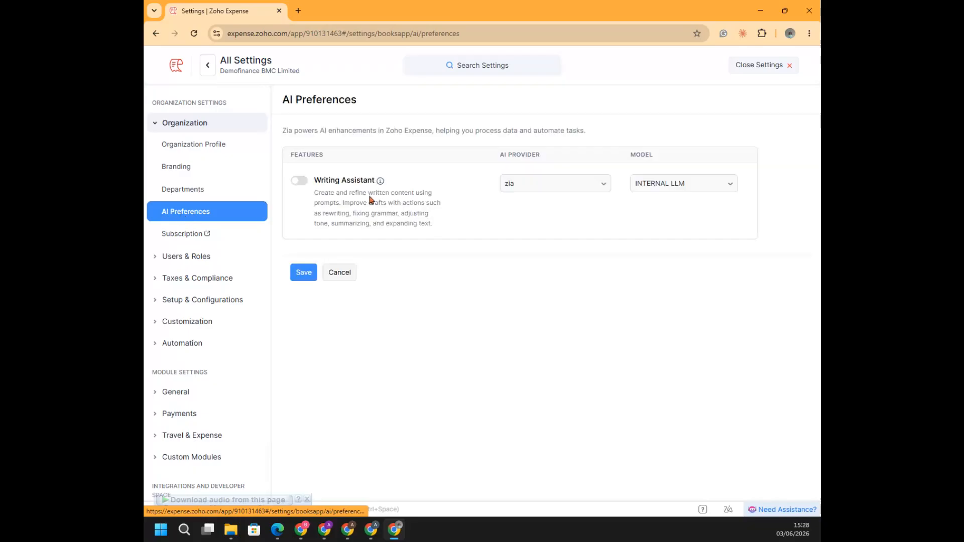
pyautogui.click(301, 182)
pyautogui.click(299, 183)
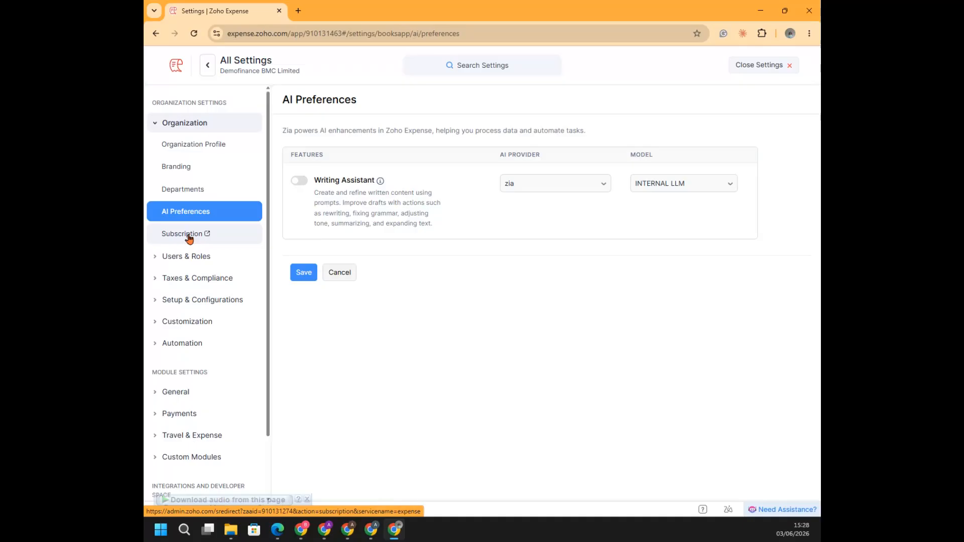
# Open Roles & Permissions, examine the Approver role's trip, travel document and expense report permissions, and close the role
pyautogui.click(182, 258)
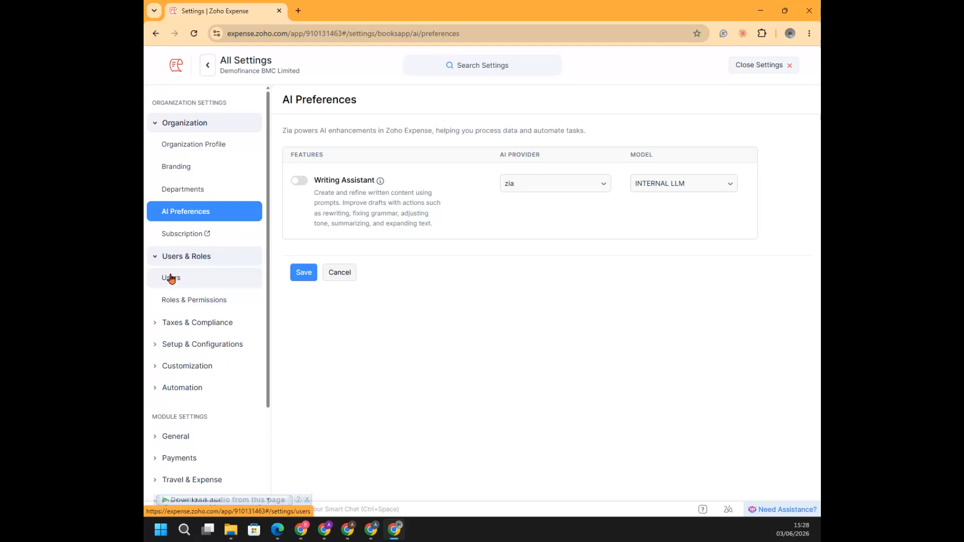
pyautogui.click(186, 301)
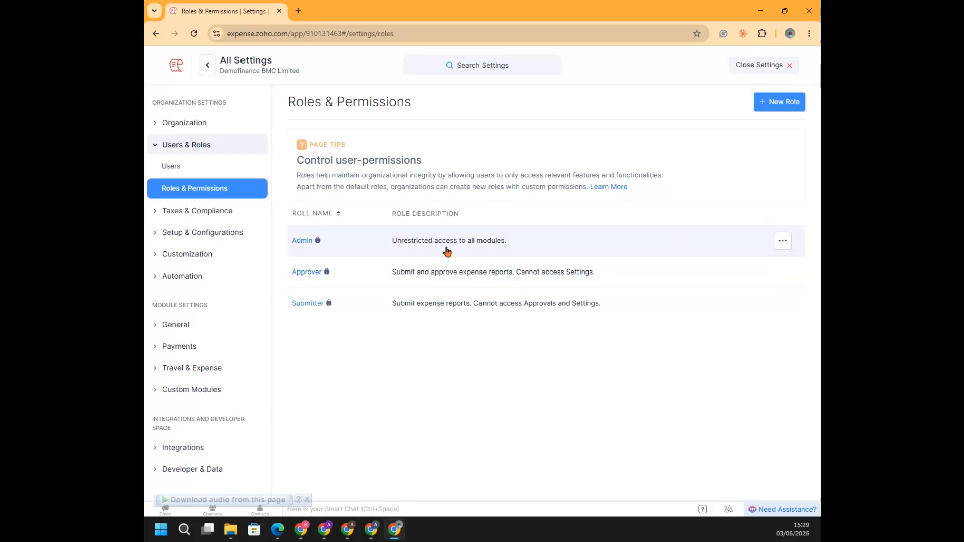
pyautogui.click(303, 276)
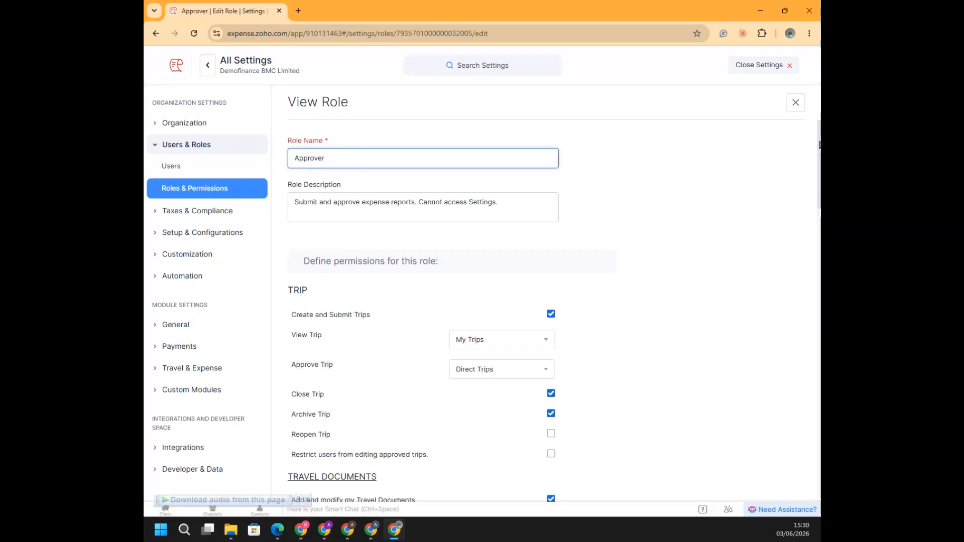
pyautogui.moveTo(819, 141); pyautogui.dragTo(820, 130)
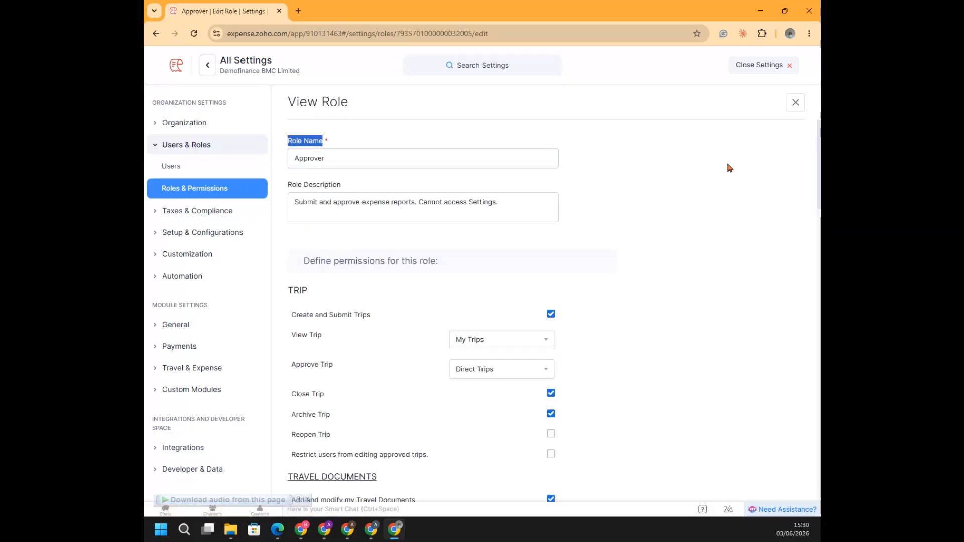
pyautogui.click(684, 179)
pyautogui.scroll(-1, 684, 179)
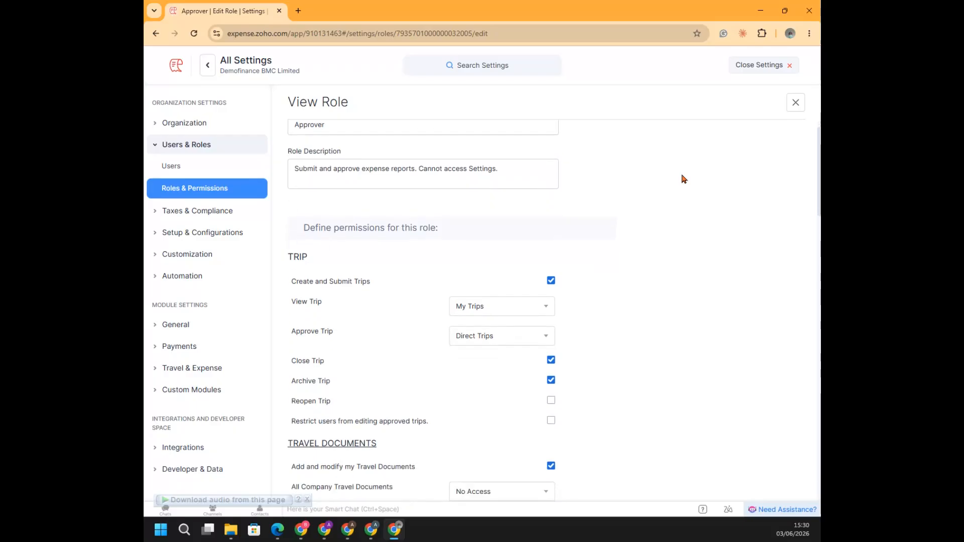
pyautogui.scroll(-3, 684, 179)
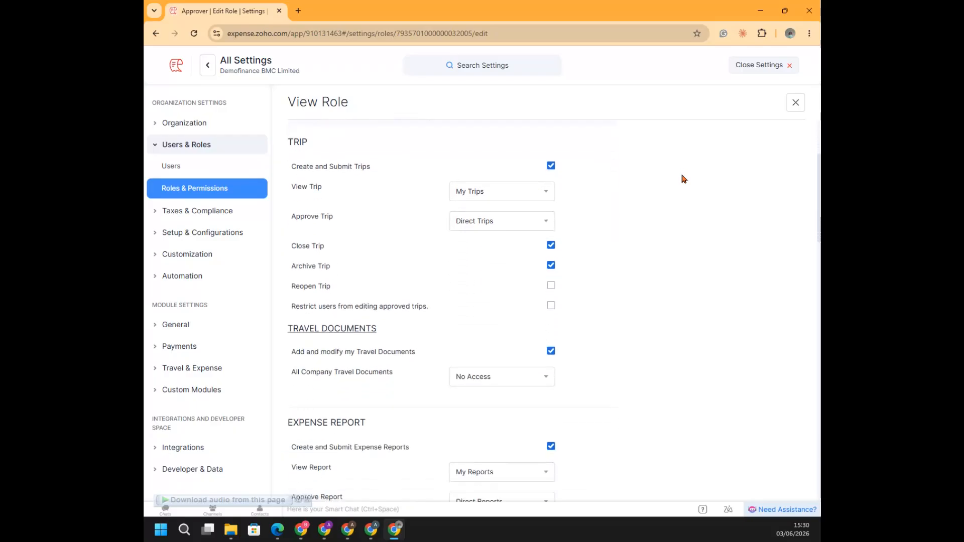
pyautogui.scroll(-3, 684, 179)
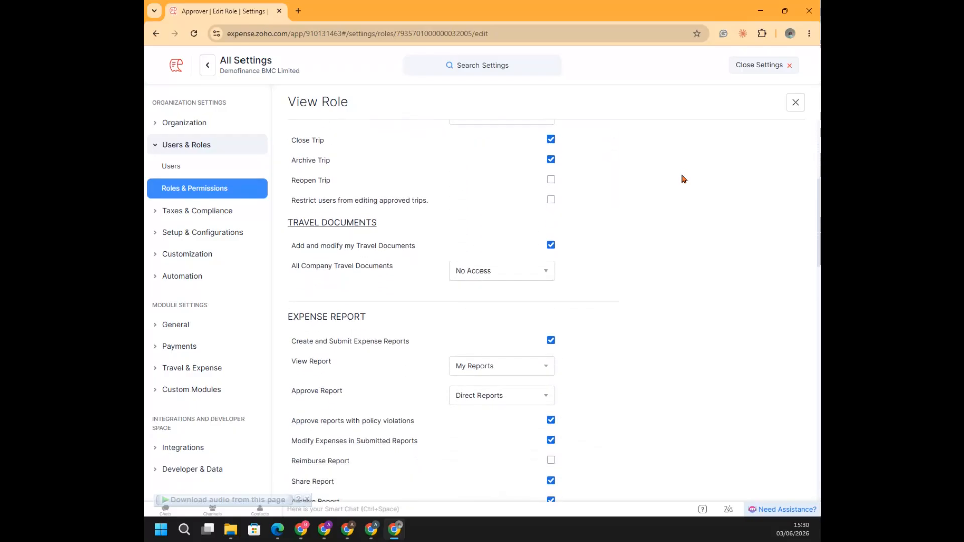
pyautogui.scroll(-2, 684, 179)
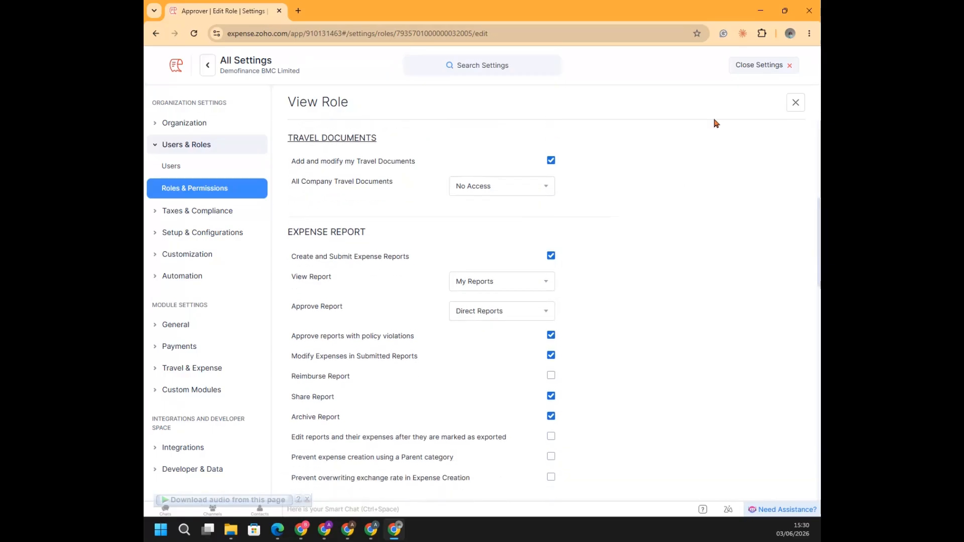
pyautogui.click(797, 104)
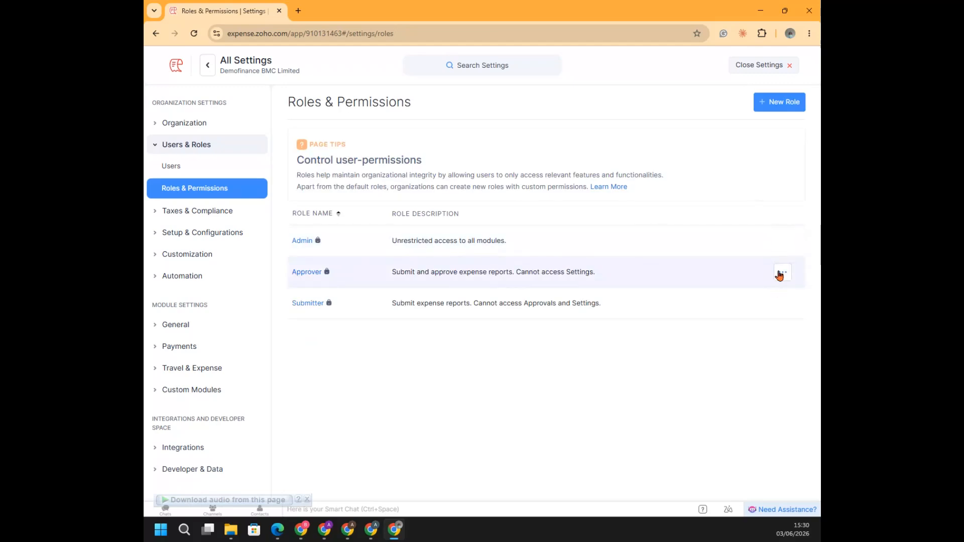
# Start a new role and show its View Trip and Approve Trip options, keeping My Trips and Direct Trips
pyautogui.click(775, 103)
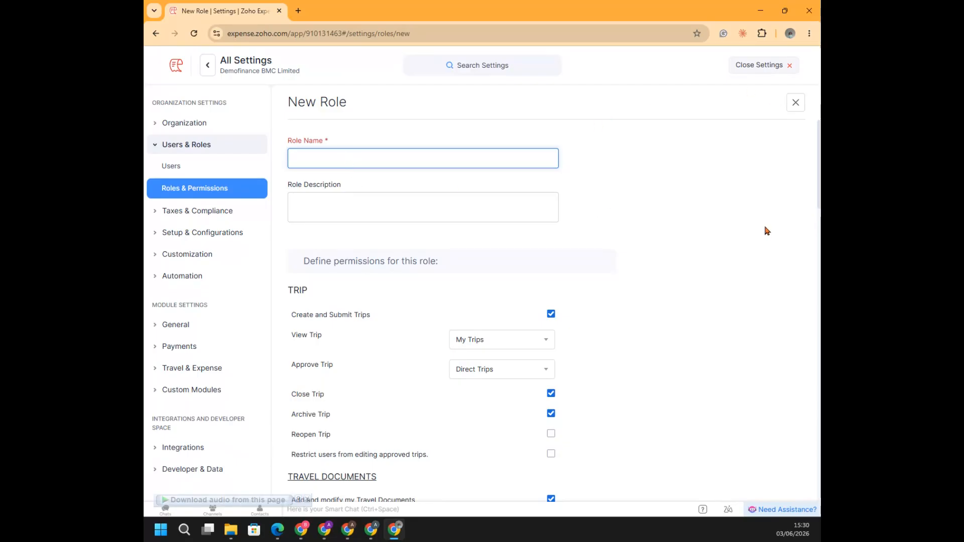
pyautogui.click(620, 216)
pyautogui.scroll(-1, 619, 216)
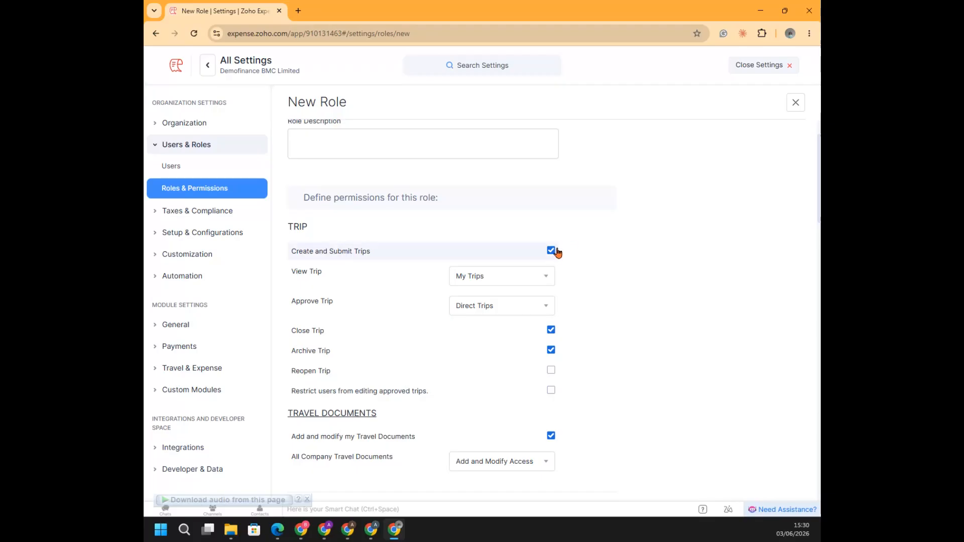
pyautogui.click(546, 277)
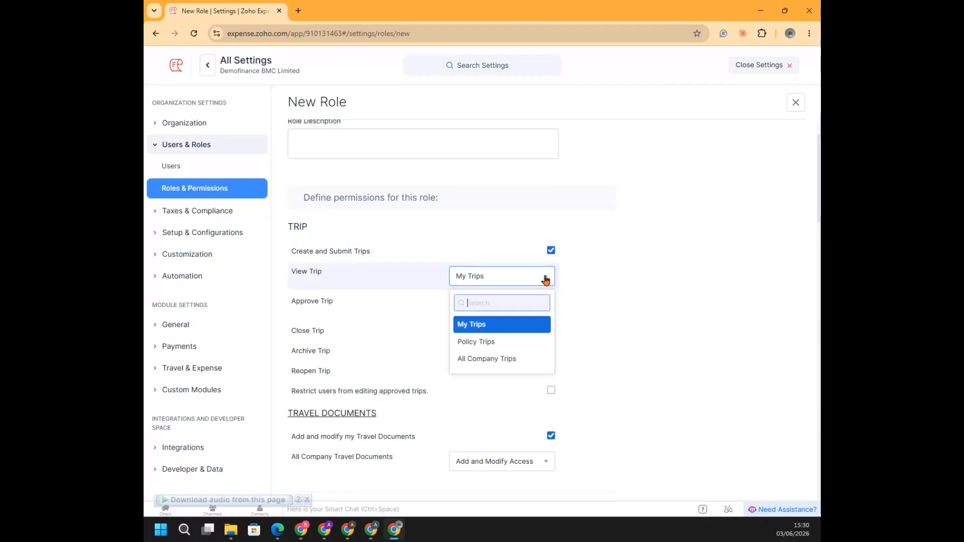
pyautogui.click(489, 326)
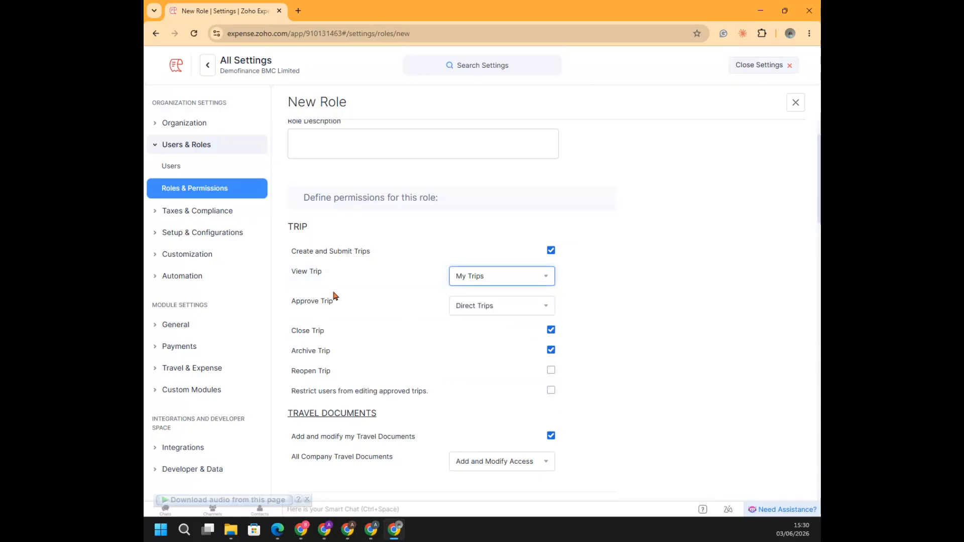
pyautogui.click(545, 306)
pyautogui.click(603, 298)
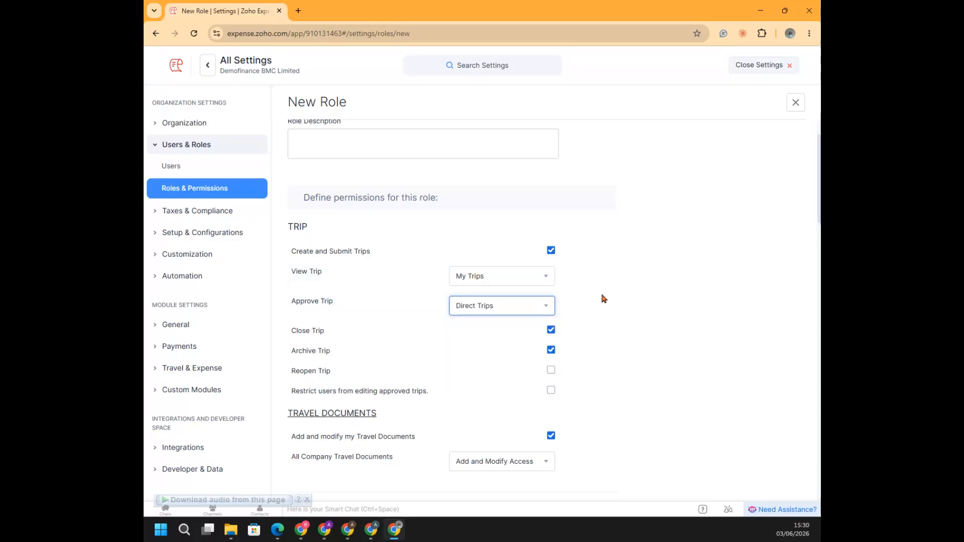
# Examine the new role's remaining permissions, from travel documents and expense reports through cards, advances, budgets, delegates, settings and privacy
pyautogui.click(621, 307)
pyautogui.scroll(-2, 622, 306)
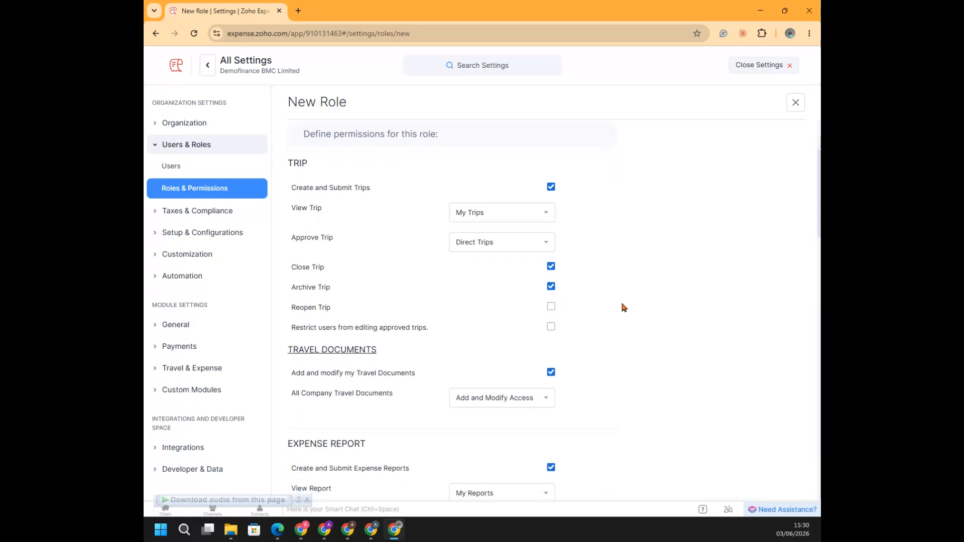
pyautogui.scroll(-4, 623, 307)
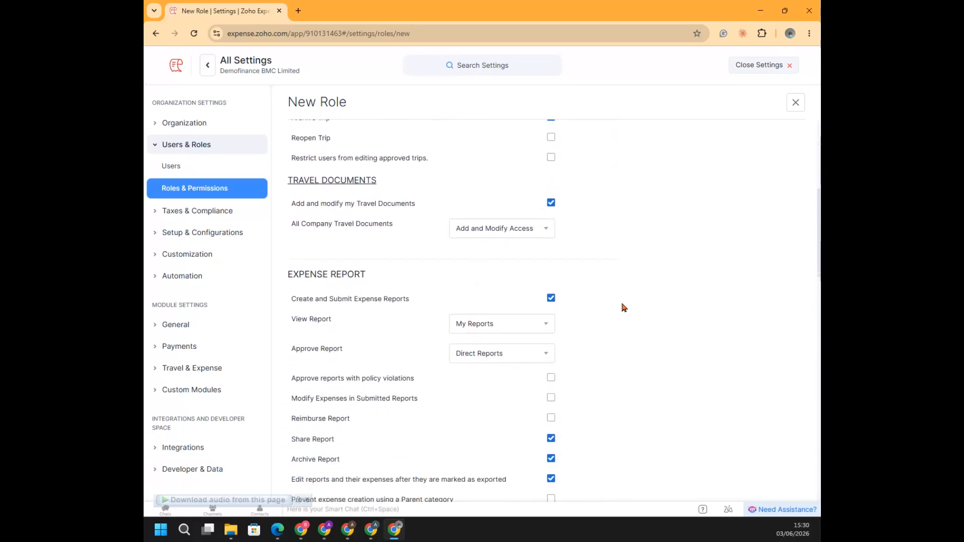
pyautogui.scroll(-5, 622, 307)
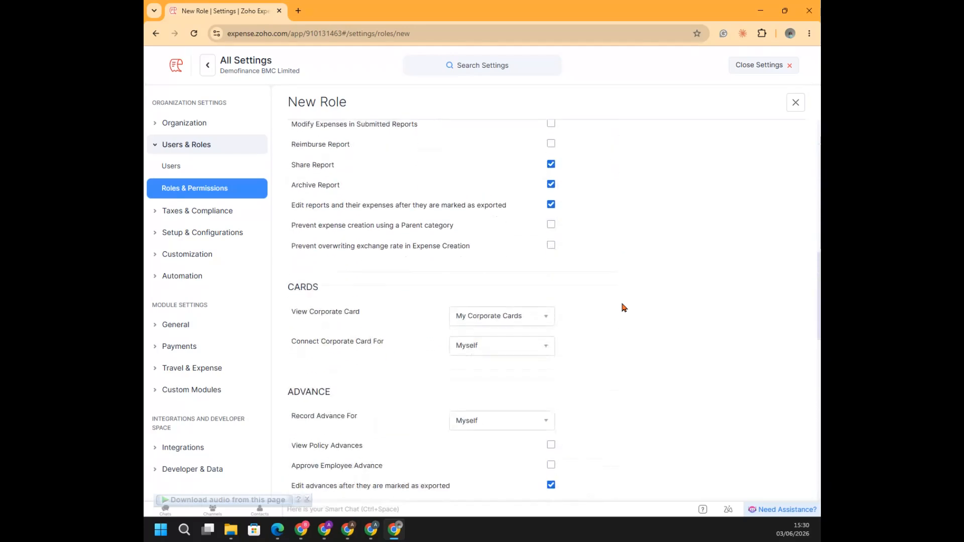
pyautogui.scroll(-4, 624, 307)
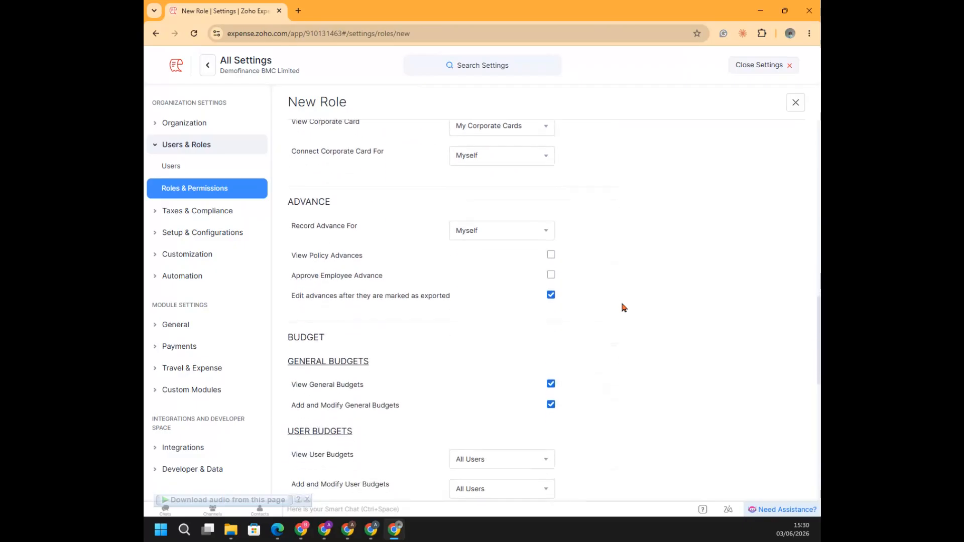
pyautogui.scroll(-4, 624, 307)
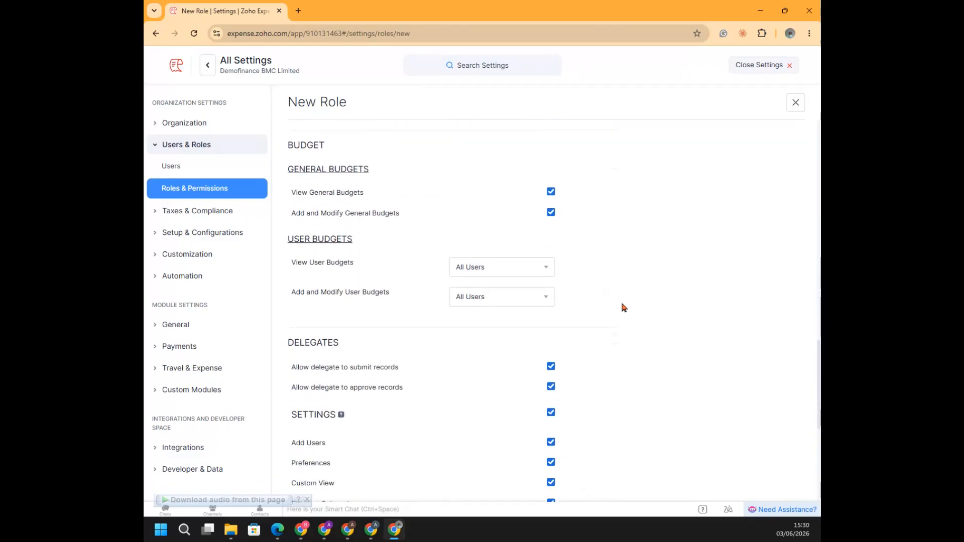
pyautogui.scroll(-4, 624, 307)
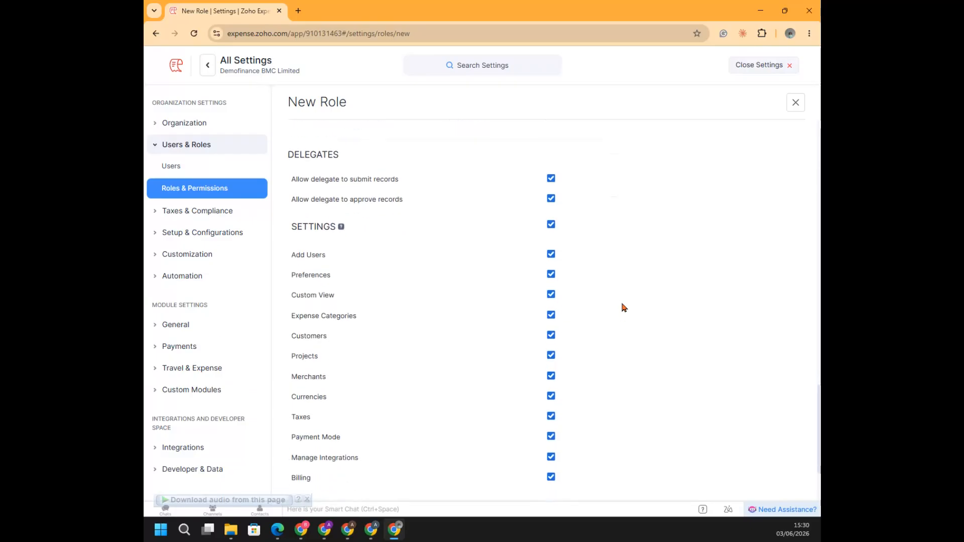
pyautogui.scroll(-2, 624, 307)
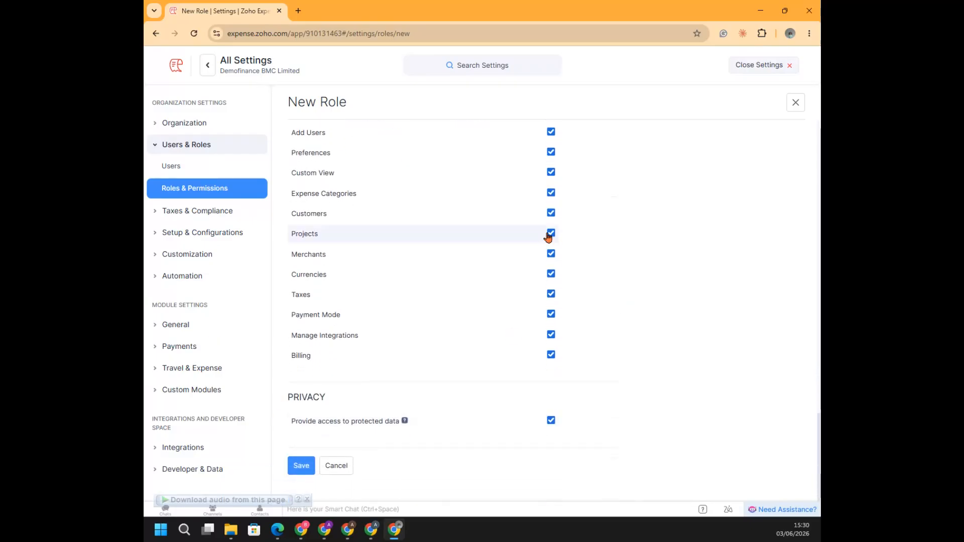
# Demonstrate removing the Add Users and Preferences settings permissions from the new role, and discard the role
pyautogui.click(551, 132)
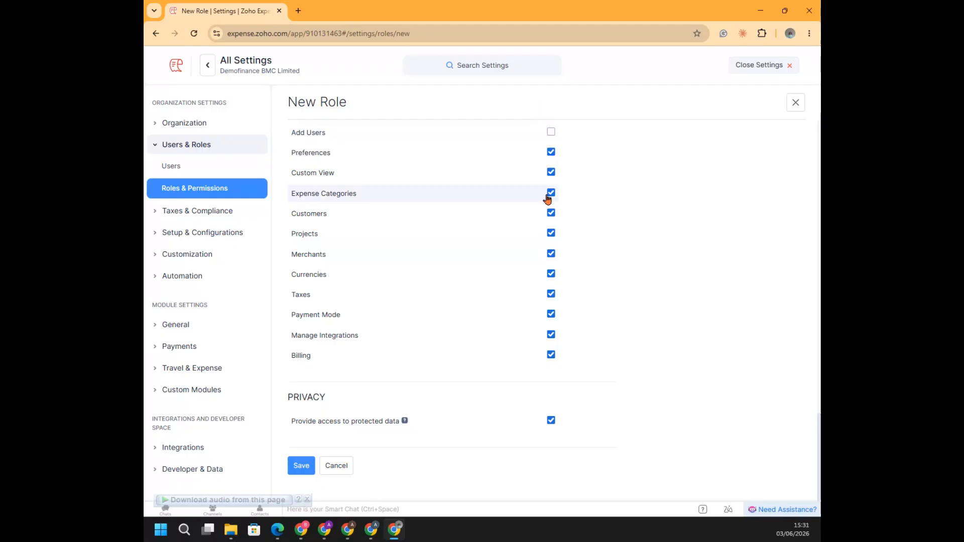
pyautogui.click(551, 151)
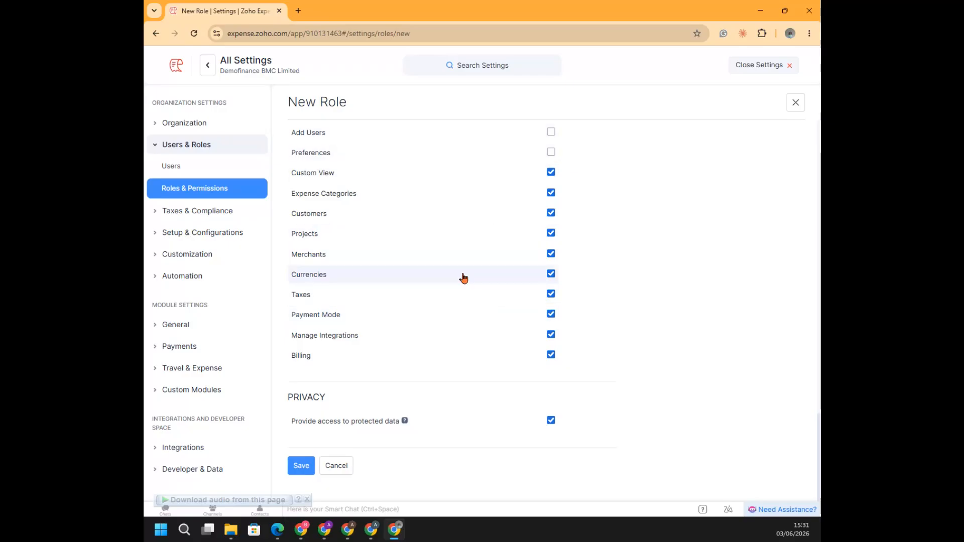
pyautogui.click(341, 469)
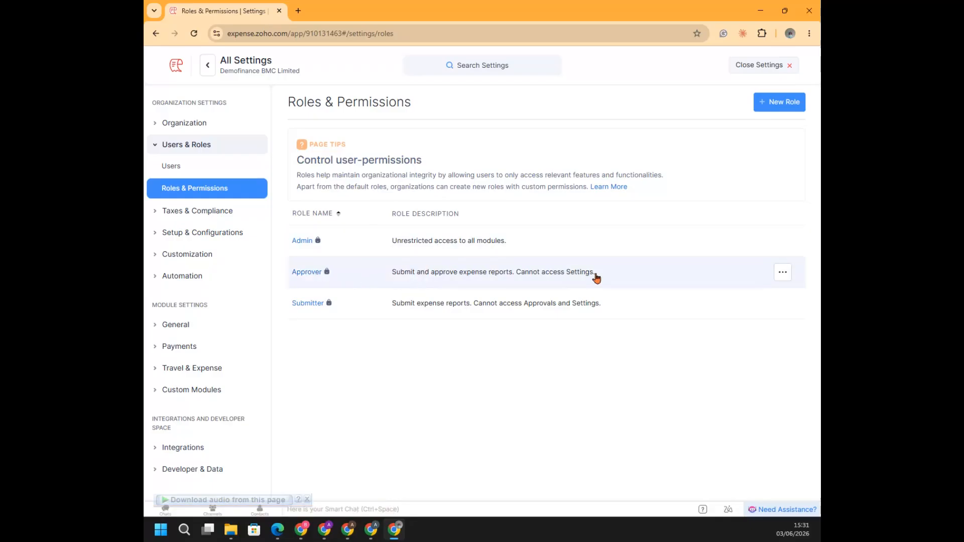
# Clone the Admin role to show the prefilled new role form, and close it without saving
pyautogui.moveTo(779, 276)
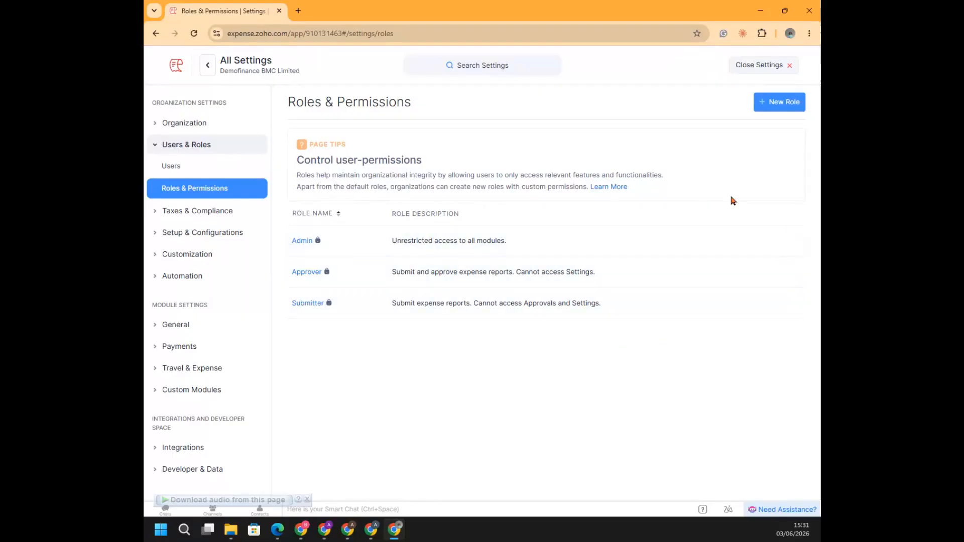
pyautogui.click(782, 244)
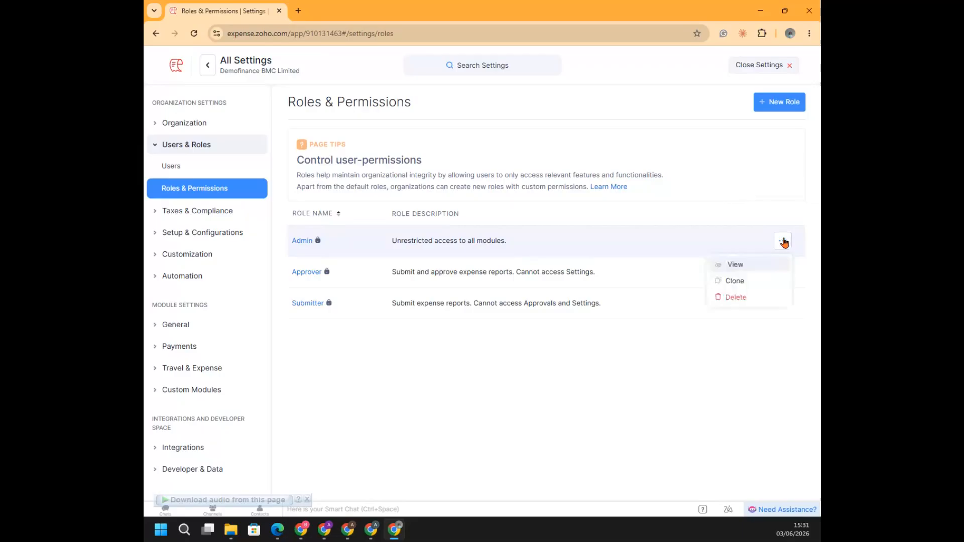
pyautogui.click(737, 281)
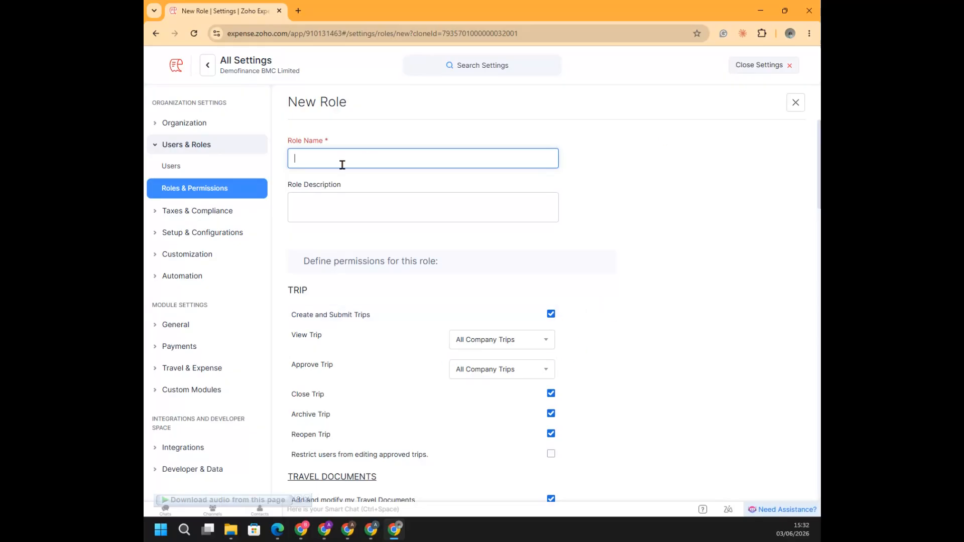
pyautogui.click(795, 103)
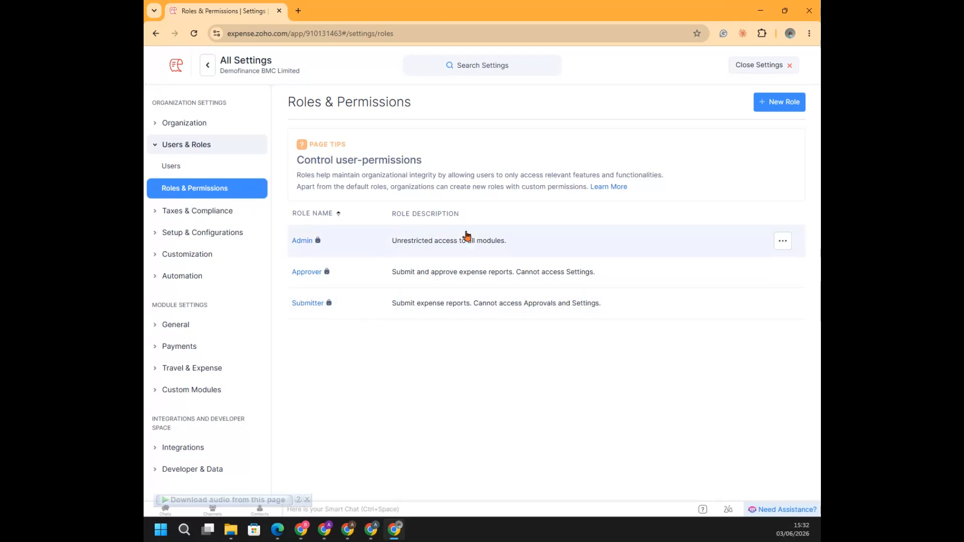
# Start a new user in the Users settings, enter the first name, and show the email, mobile and display name fields
pyautogui.click(182, 167)
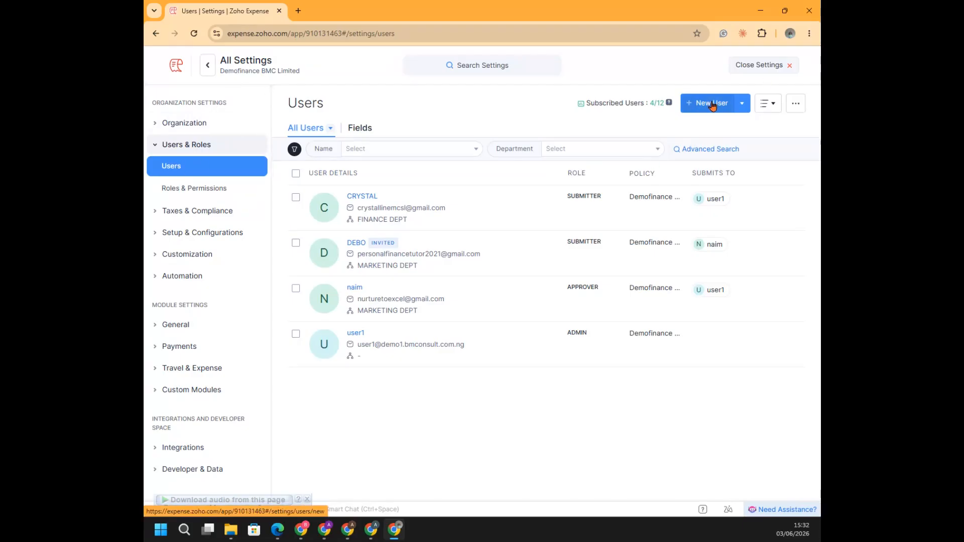
pyautogui.moveTo(654, 111)
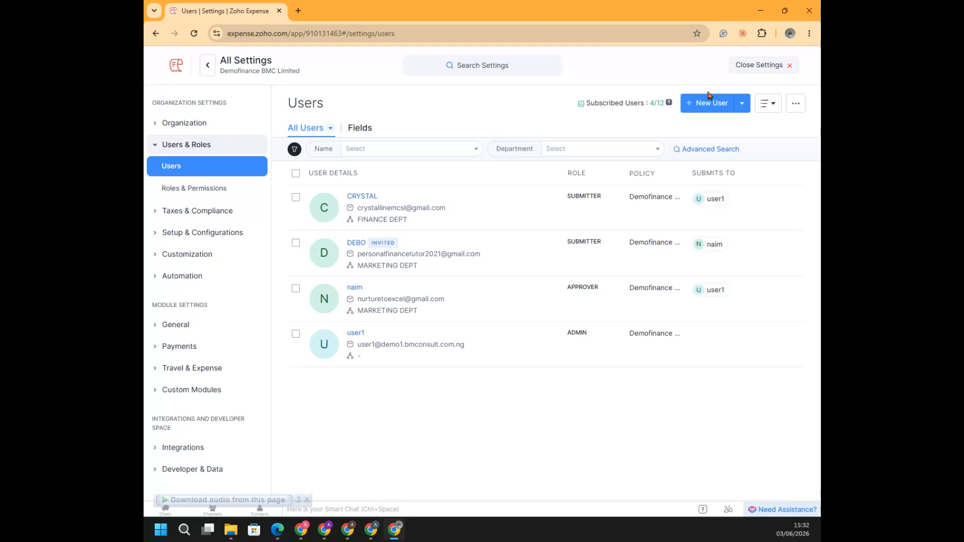
pyautogui.click(722, 108)
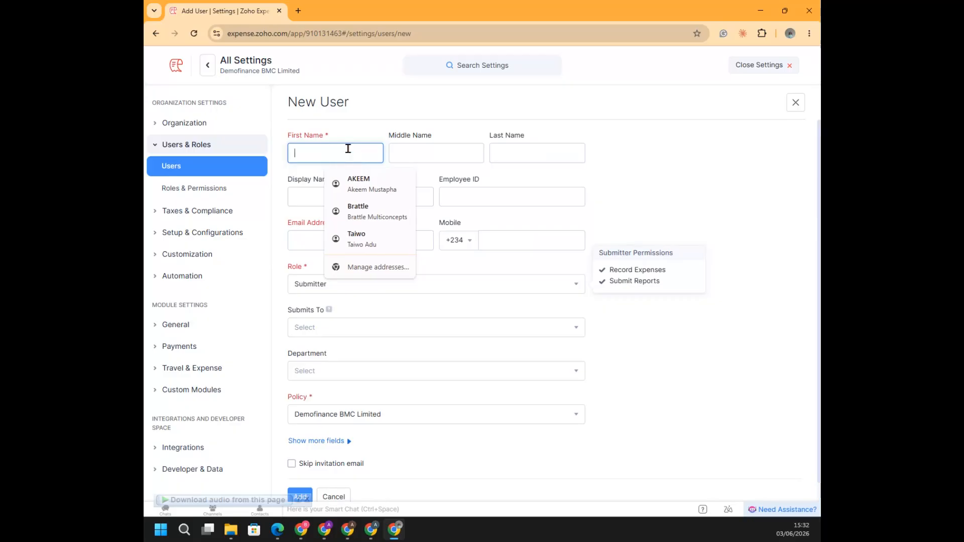
pyautogui.write('SALAM')
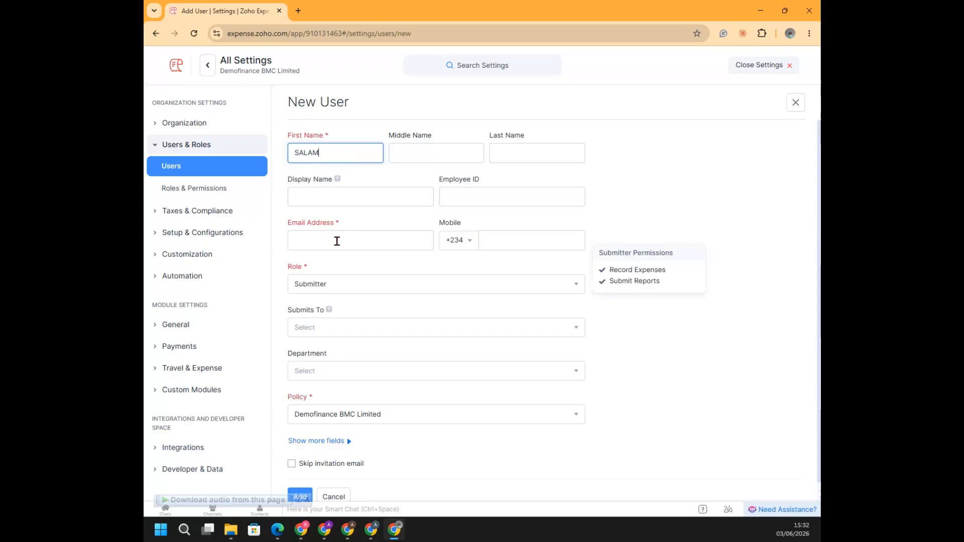
pyautogui.click(337, 241)
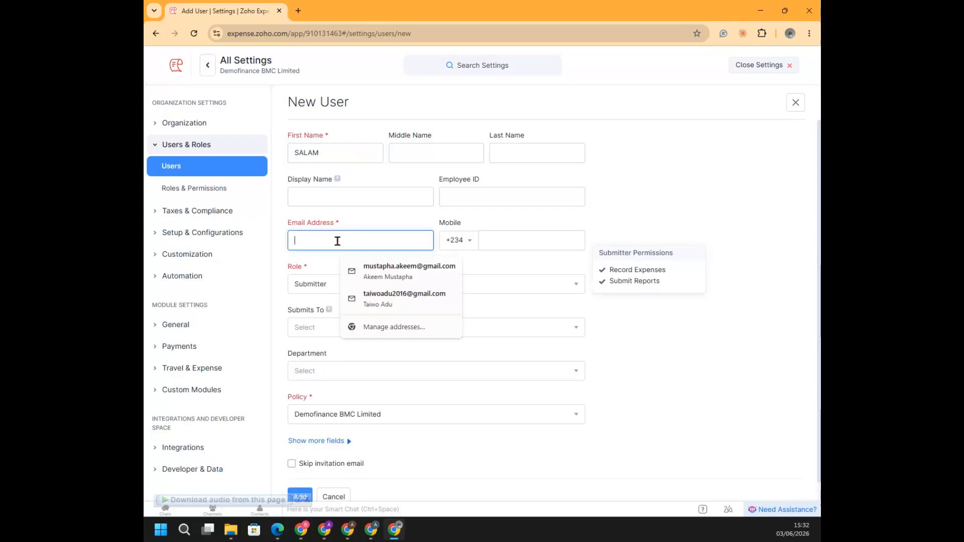
pyautogui.click(521, 238)
pyautogui.click(415, 200)
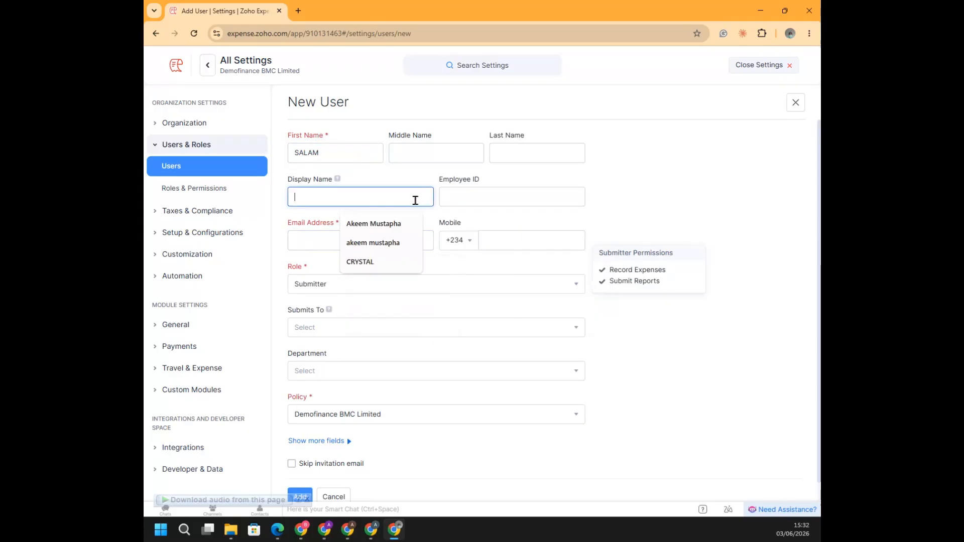
# Show the roles available for the new user and keep the Submitter role
pyautogui.click(464, 282)
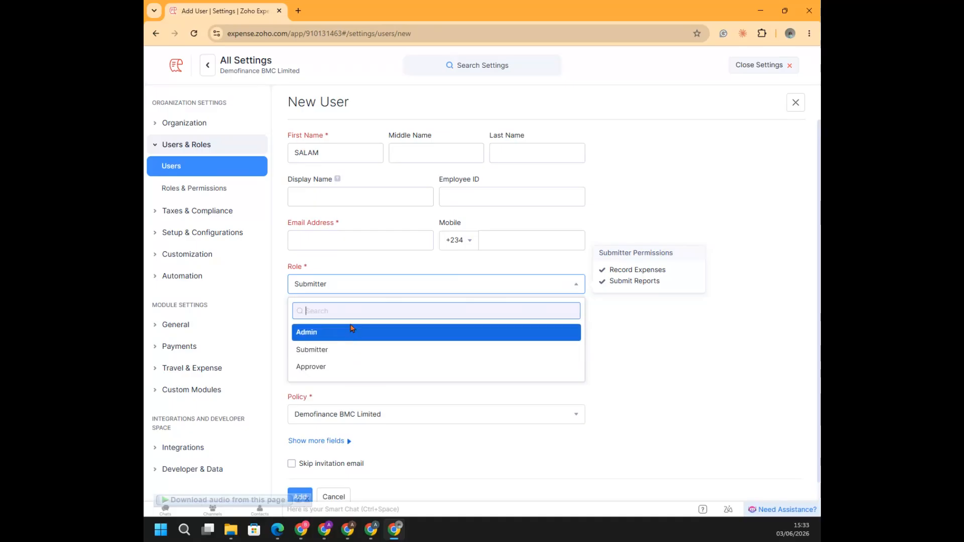
pyautogui.click(336, 350)
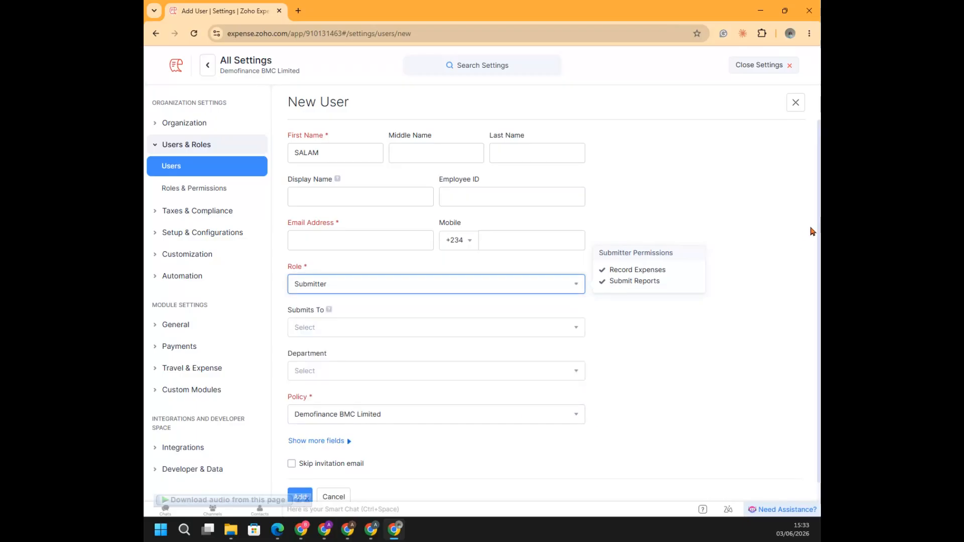
pyautogui.click(687, 335)
pyautogui.scroll(-1, 689, 336)
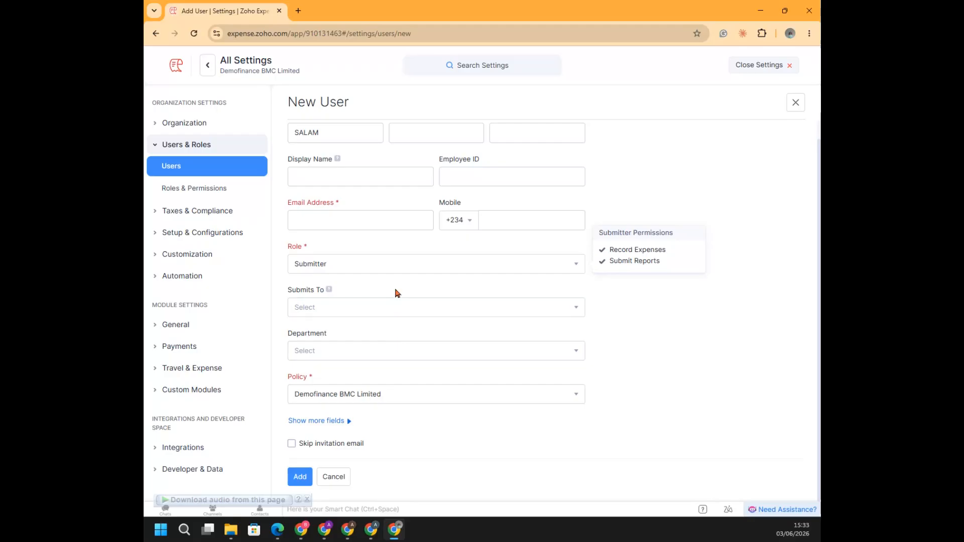
# Choose whom the new user submits to, set the department to SALES DEPARTMENT, and try to add the user
pyautogui.click(400, 308)
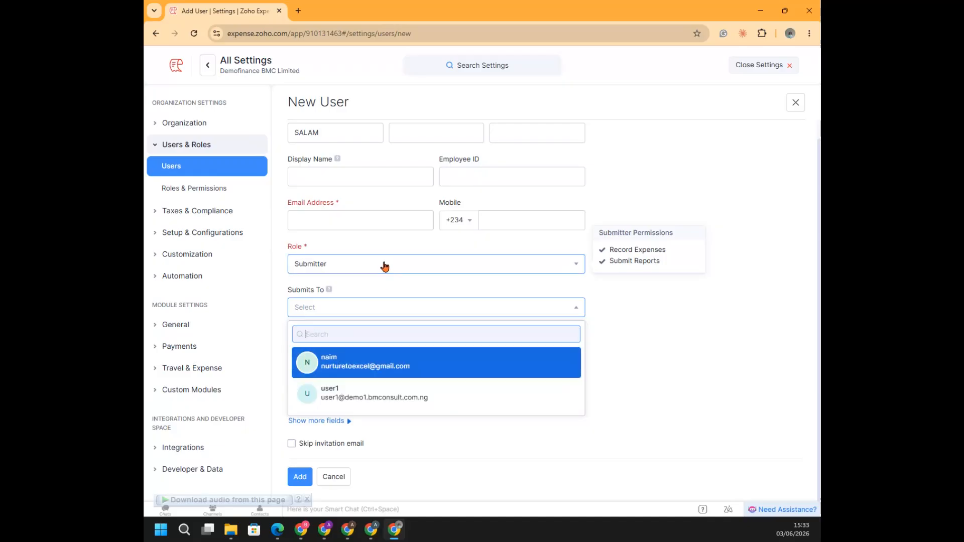
pyautogui.click(374, 362)
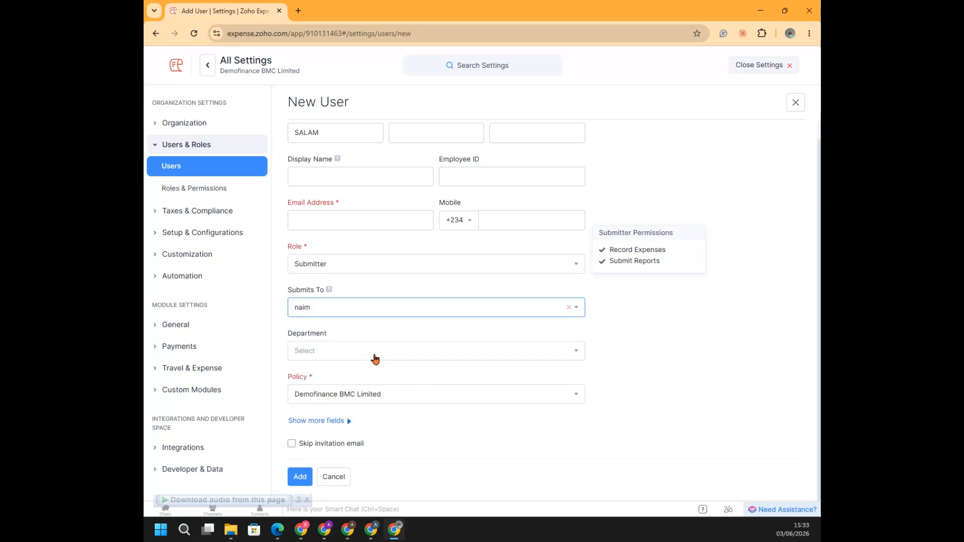
pyautogui.click(454, 351)
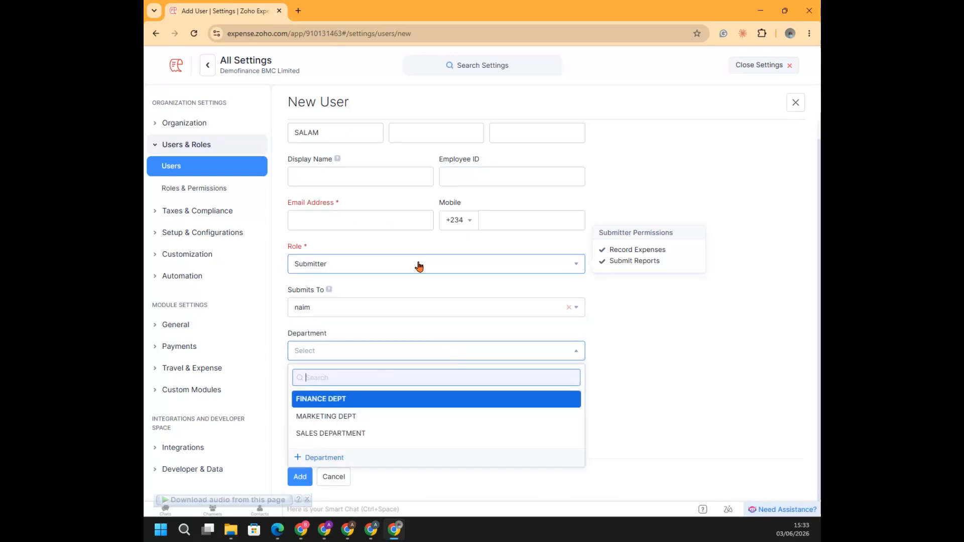
pyautogui.click(368, 435)
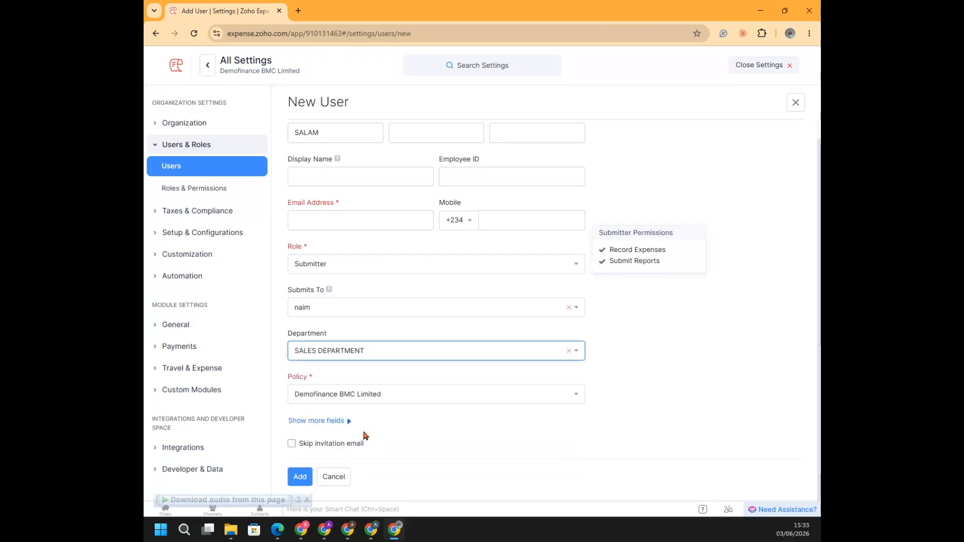
pyautogui.click(300, 478)
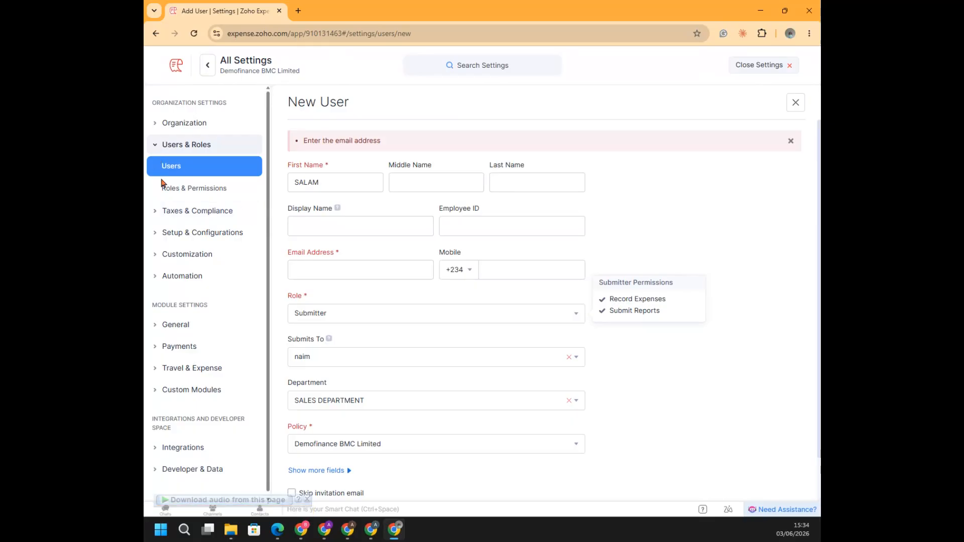
# Demonstrate a new tax named VAT with a 7.5% rate in the Taxes settings, and cancel it
pyautogui.click(190, 214)
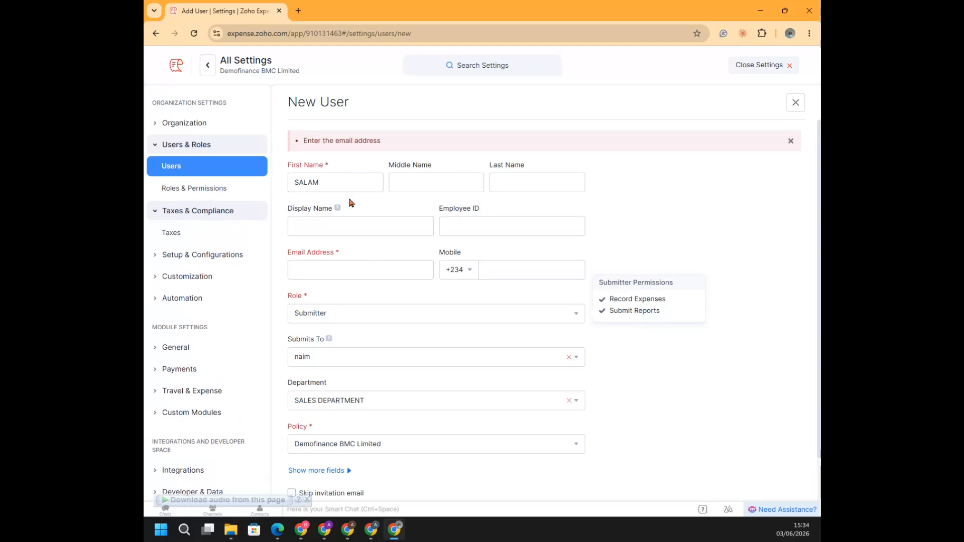
pyautogui.click(171, 234)
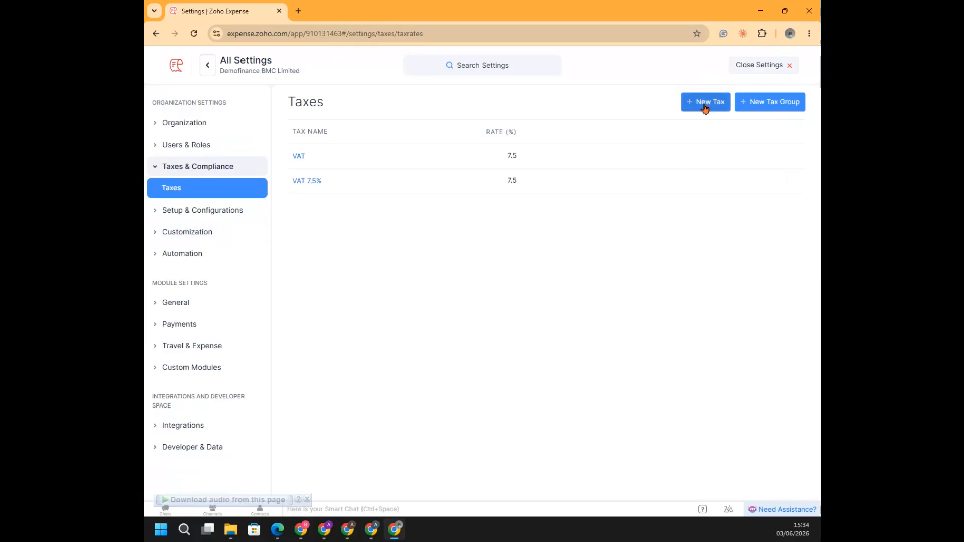
pyautogui.click(704, 108)
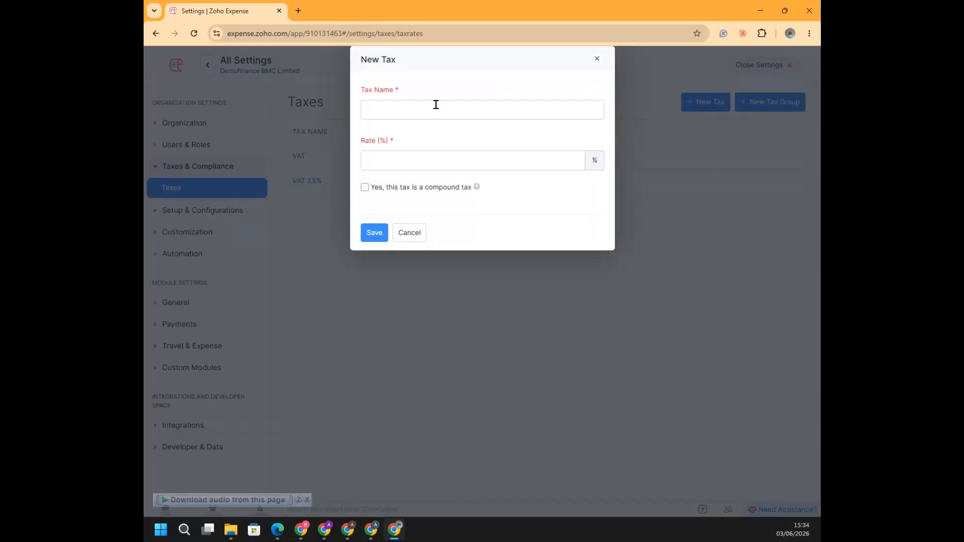
pyautogui.click(434, 107)
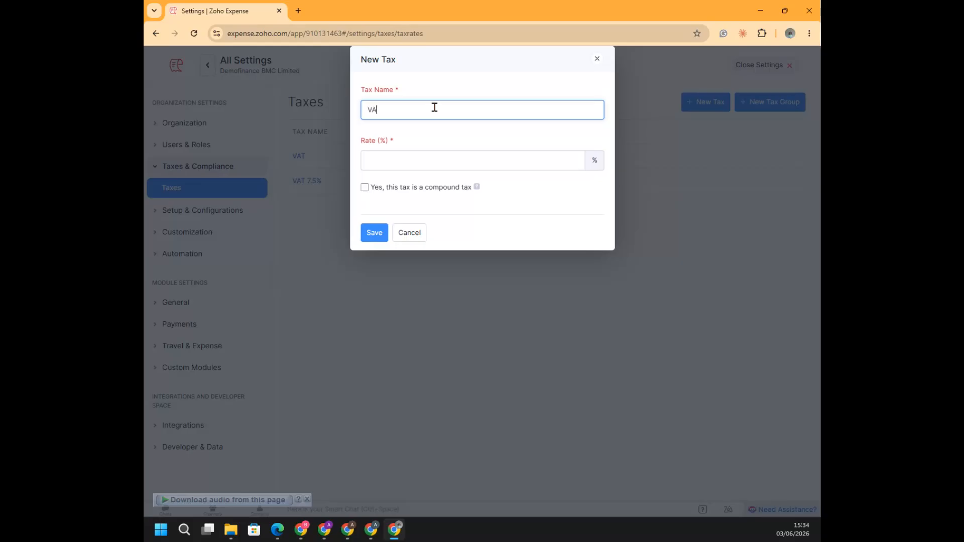
pyautogui.click(429, 151)
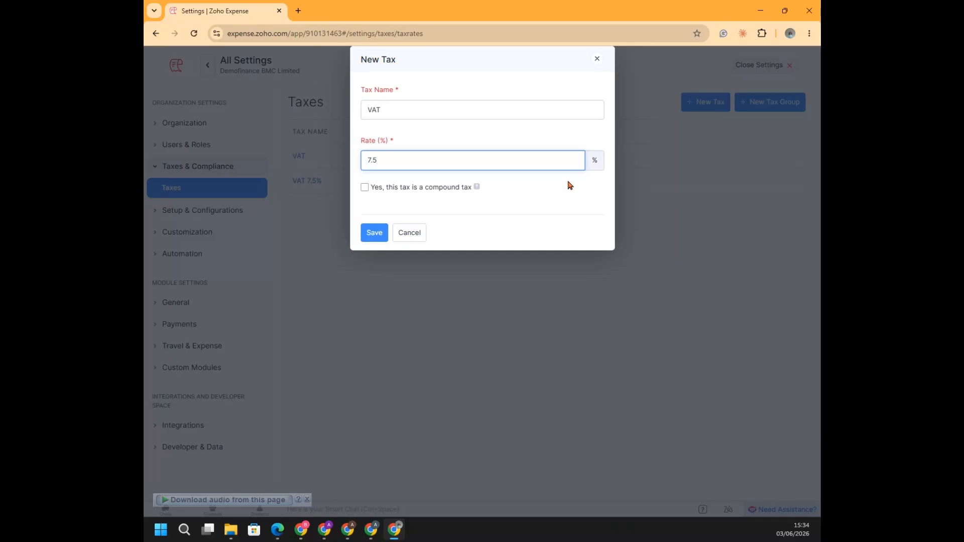
pyautogui.click(409, 234)
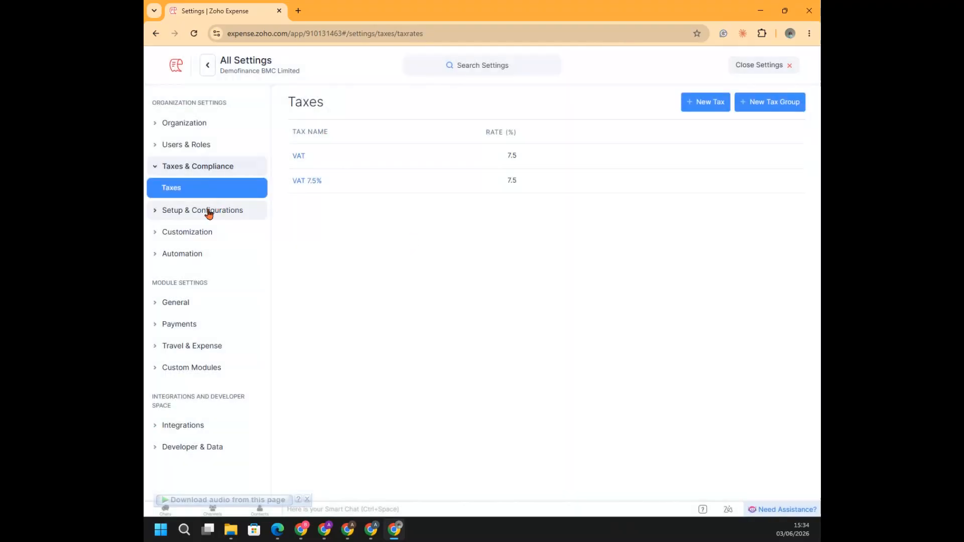
# Show the Currencies settings and the currency codes offered for a new currency, and close the form without saving
pyautogui.click(202, 213)
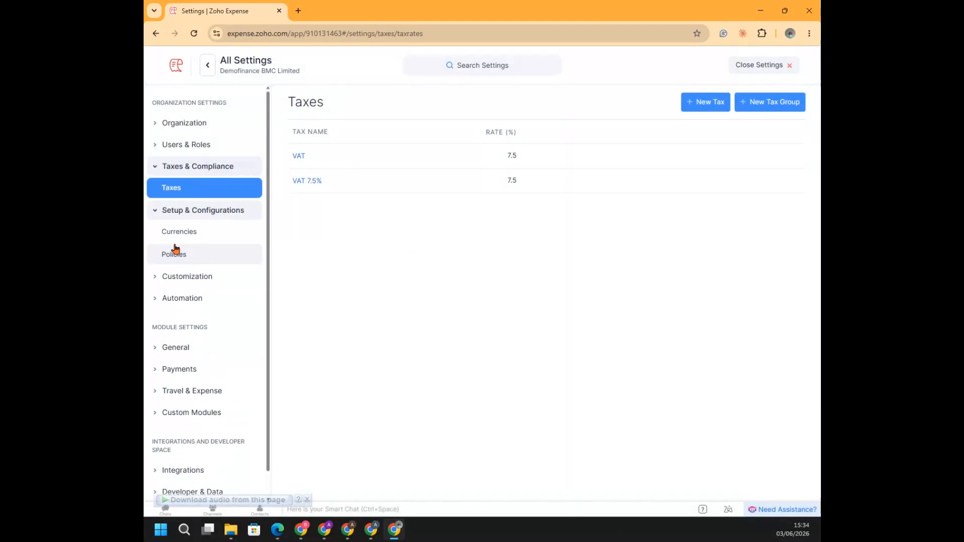
pyautogui.click(180, 233)
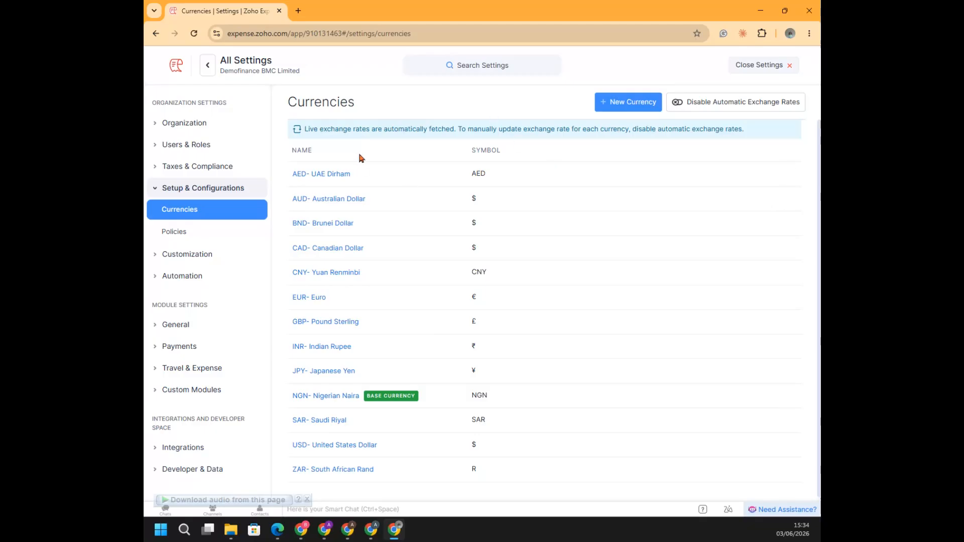
pyautogui.click(630, 106)
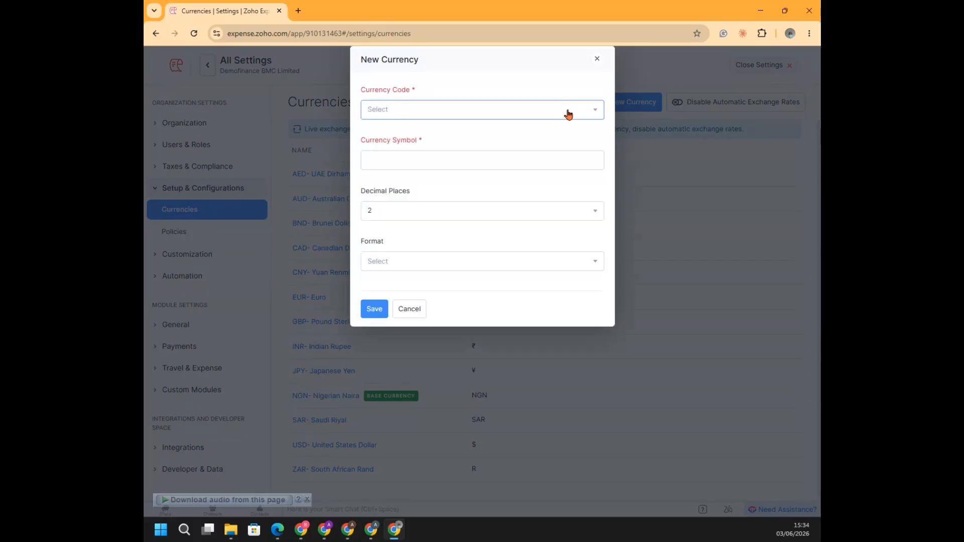
pyautogui.click(568, 112)
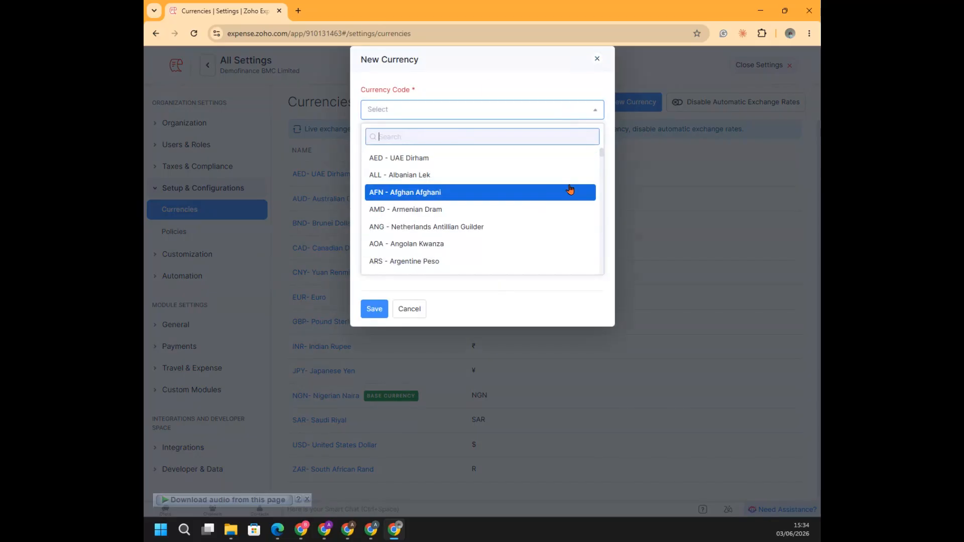
pyautogui.moveTo(602, 157); pyautogui.dragTo(591, 229)
pyautogui.scroll(20, 591, 229)
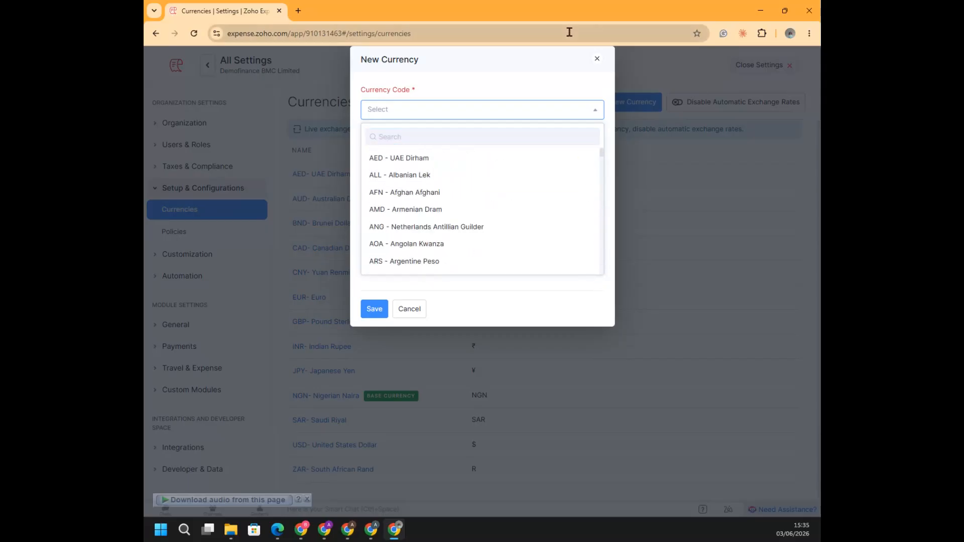
pyautogui.click(597, 59)
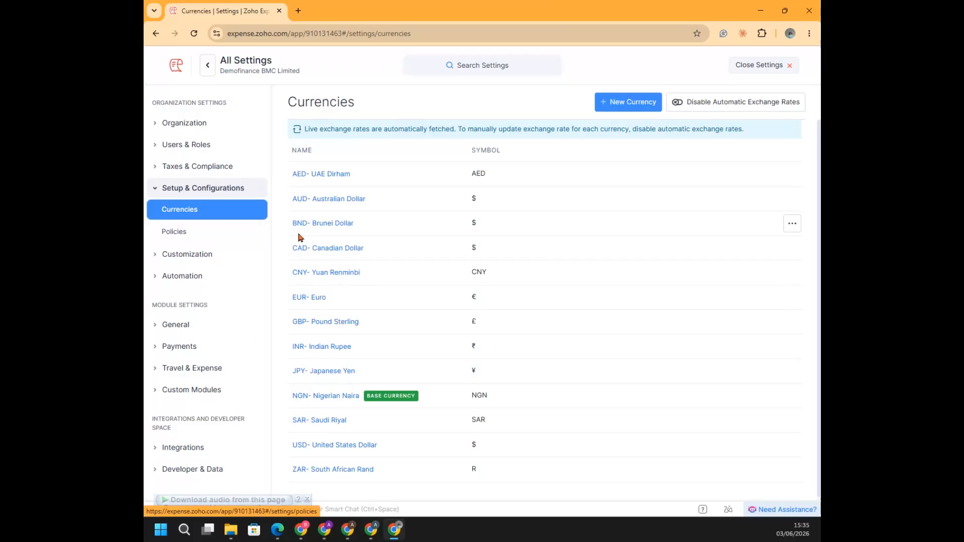
# Examine the policy settings of the default Demofinance BMC Limited policy, including its travel policy upload, without uploading a file
pyautogui.click(179, 236)
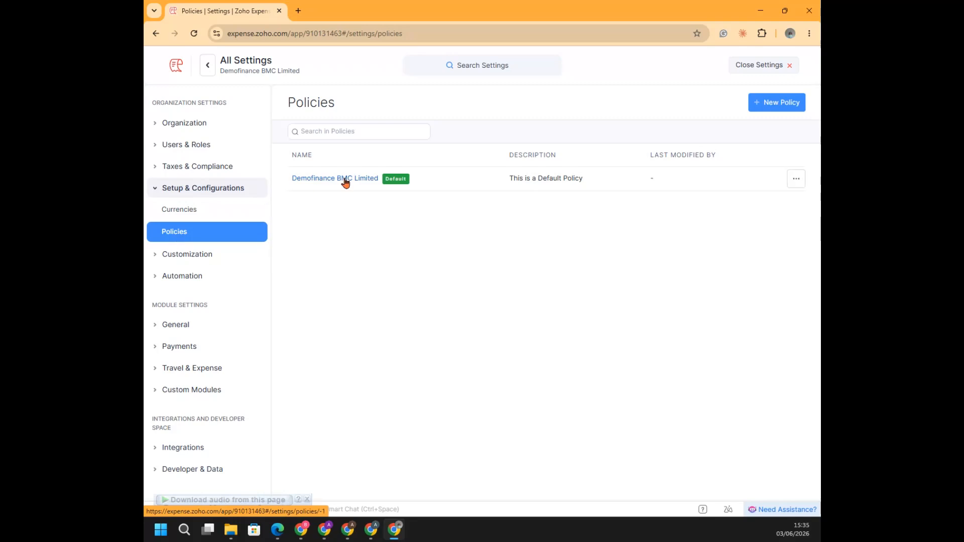
pyautogui.click(346, 180)
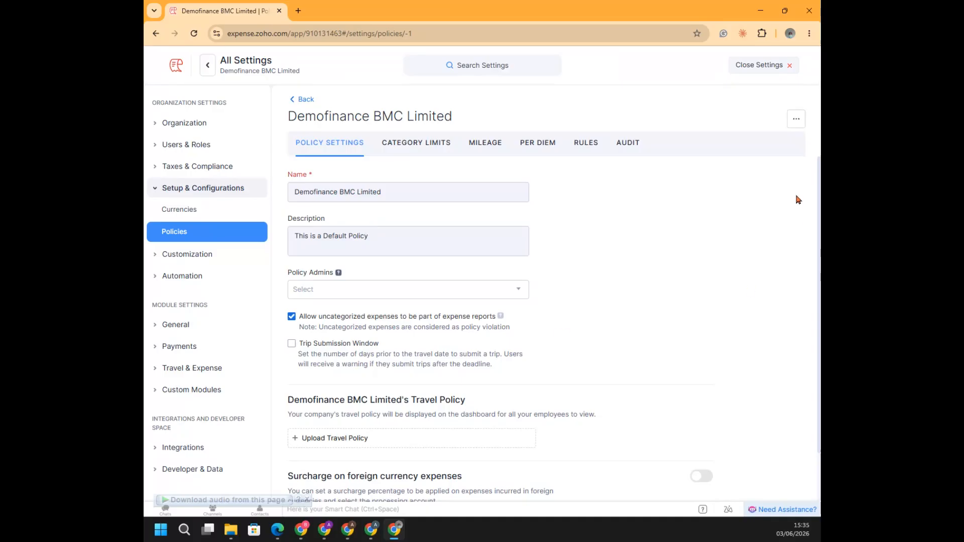
pyautogui.click(303, 441)
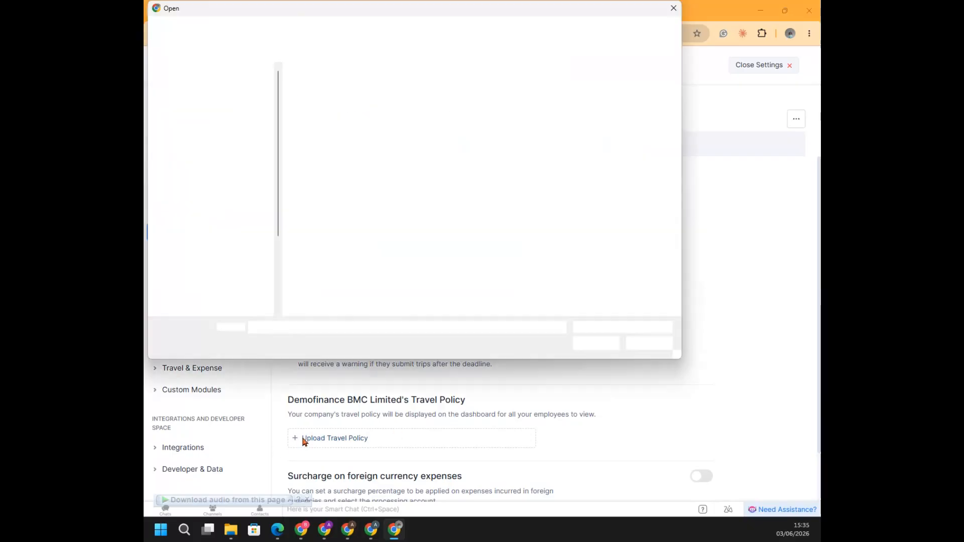
pyautogui.click(673, 9)
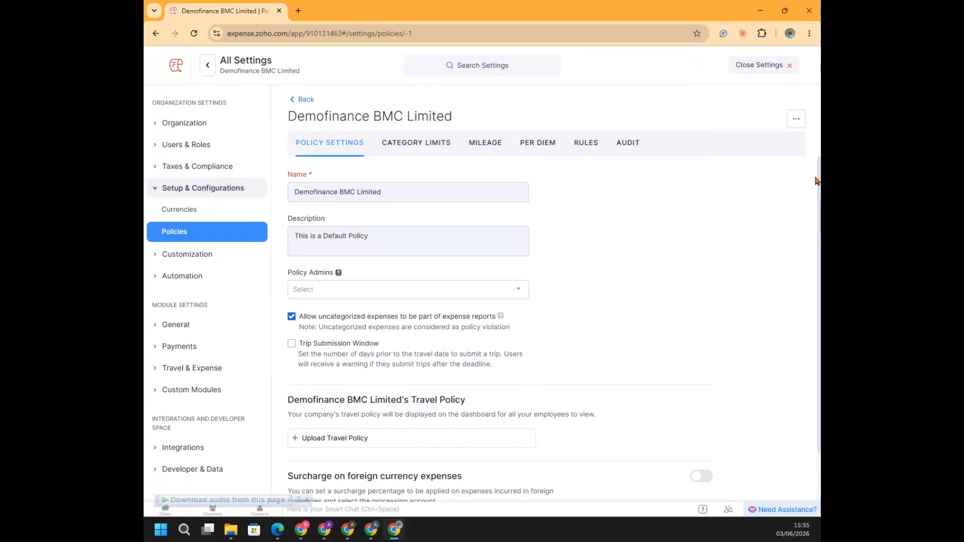
pyautogui.scroll(-1, 730, 216)
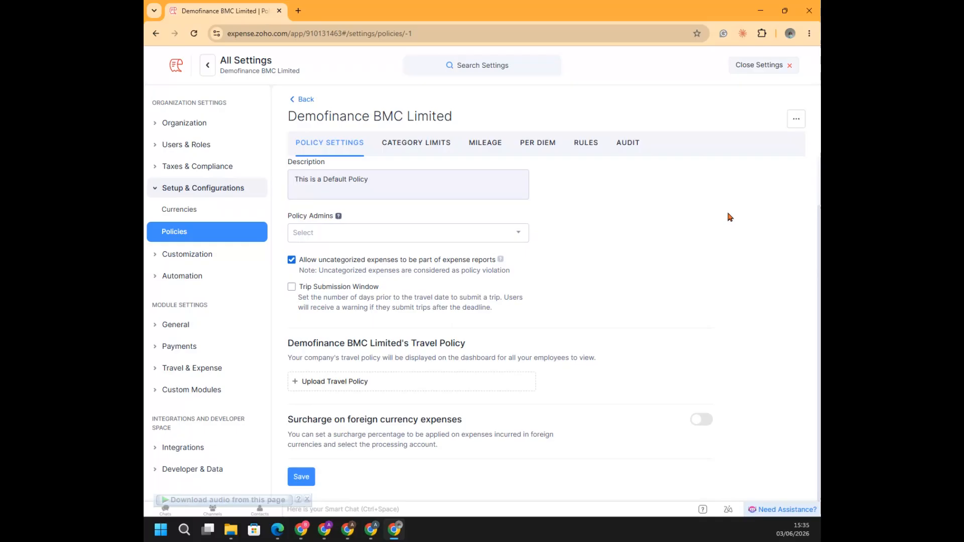
pyautogui.scroll(1, 730, 217)
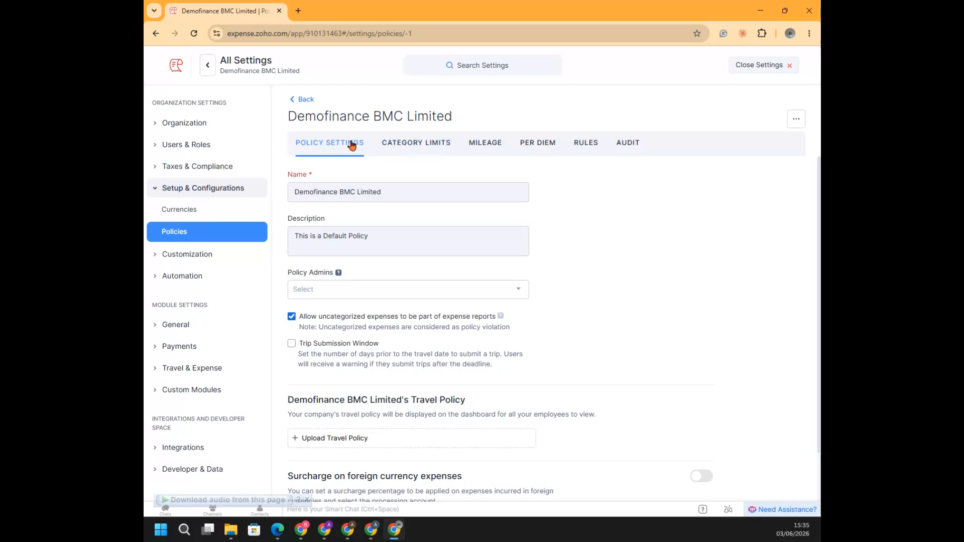
# Make the description mandatory in the policy's general category limits and save the change
pyautogui.click(425, 147)
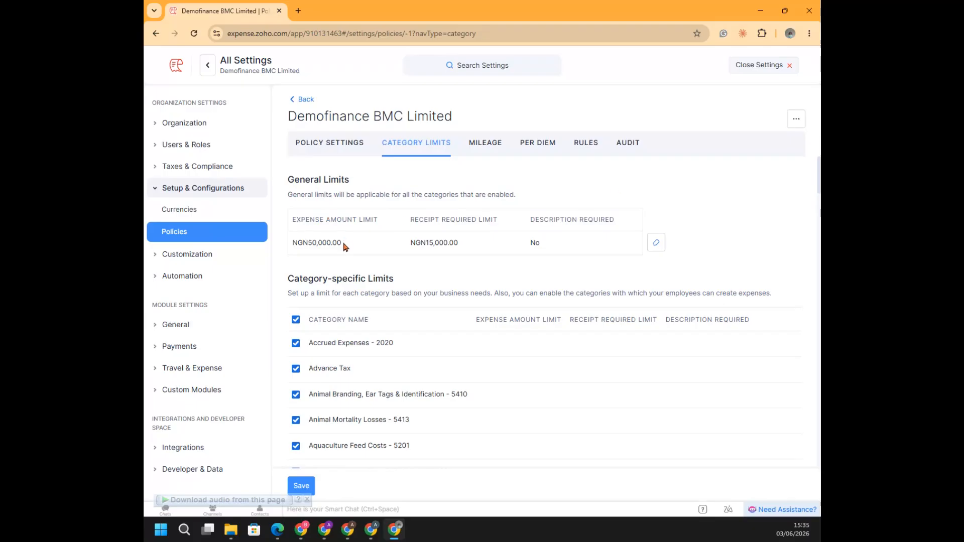
pyautogui.moveTo(296, 243); pyautogui.dragTo(348, 254)
pyautogui.moveTo(424, 242); pyautogui.dragTo(469, 246)
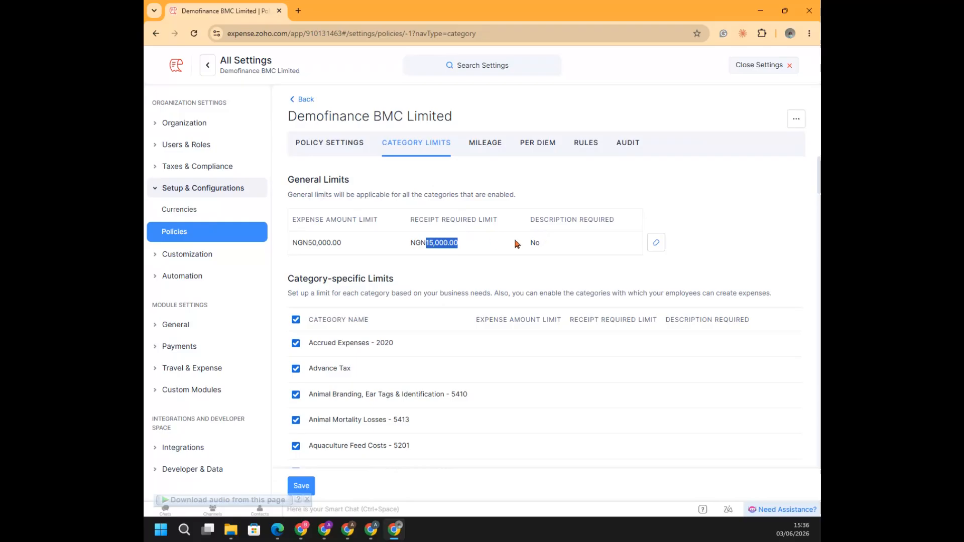
pyautogui.click(653, 246)
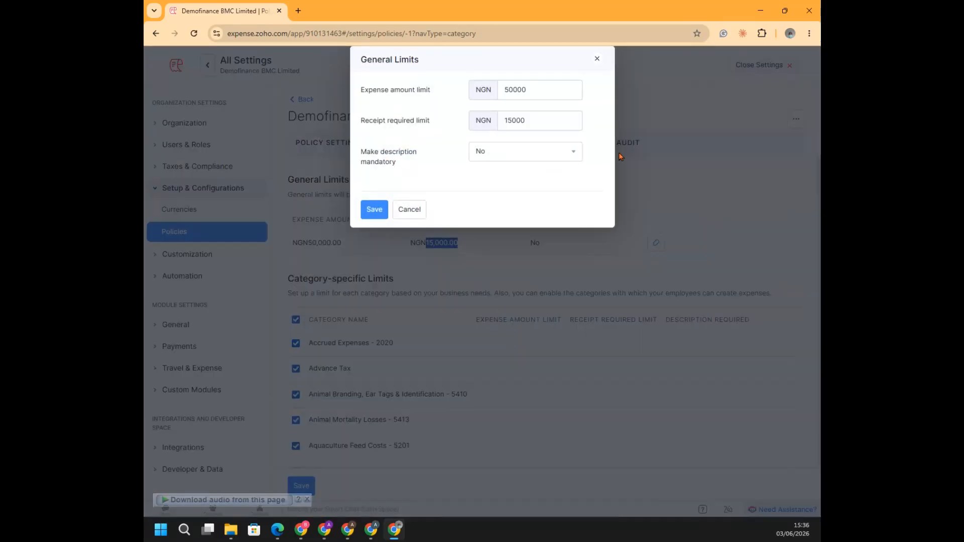
pyautogui.click(565, 155)
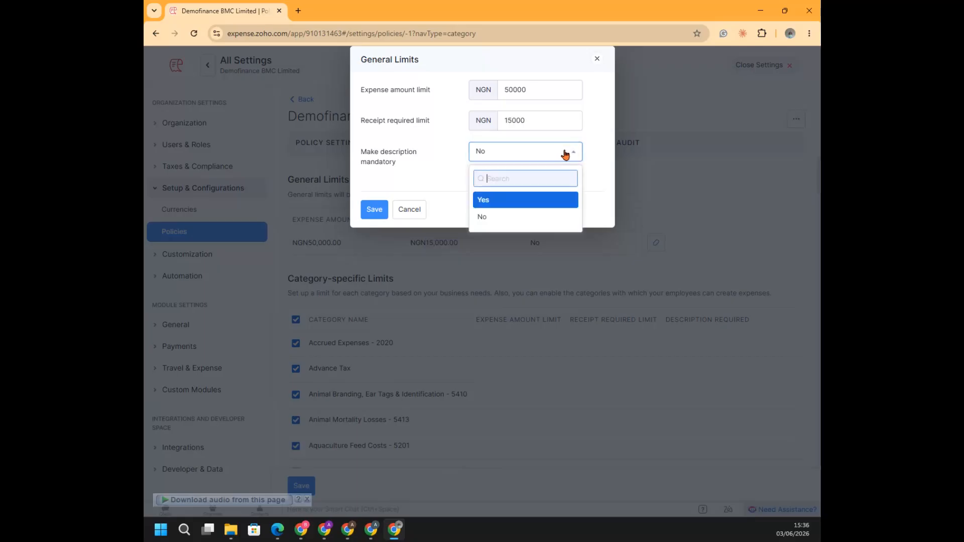
pyautogui.click(509, 200)
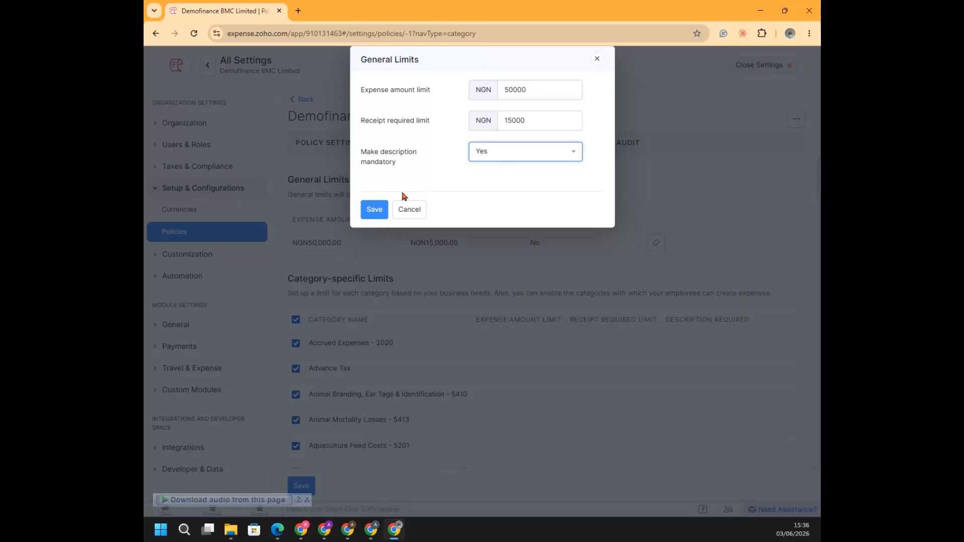
pyautogui.click(371, 209)
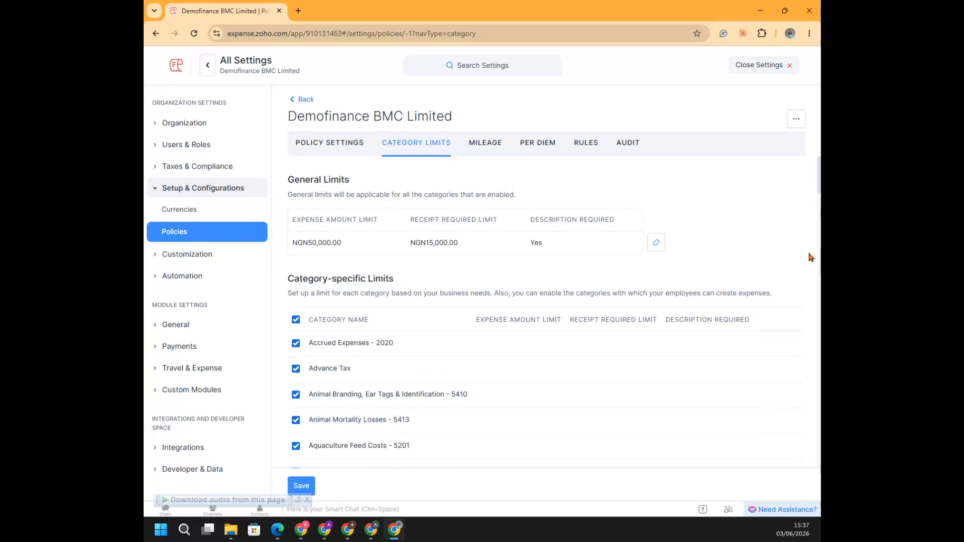
# Try overriding the general limits for the Animal Branding, Ear Tags & Identification category, and cancel without saving
pyautogui.scroll(-2, 797, 294)
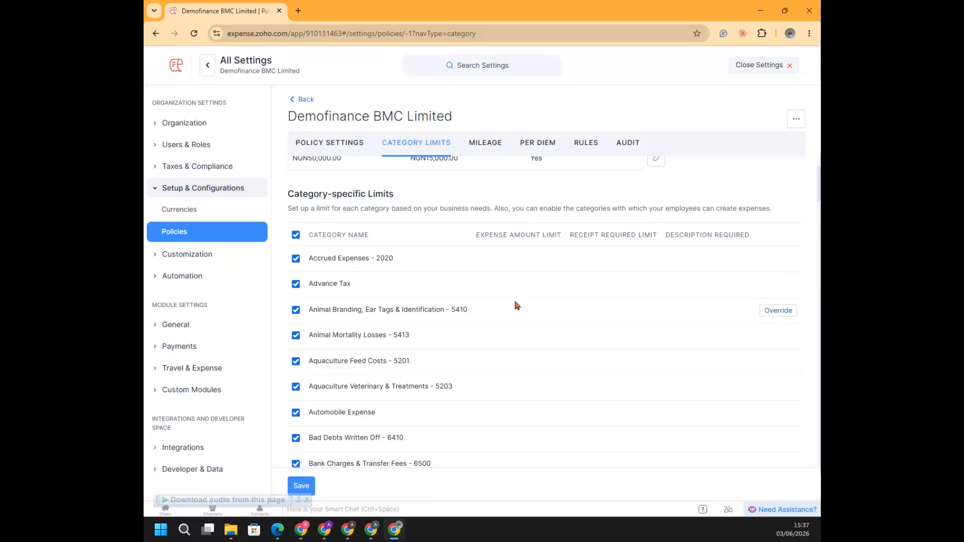
pyautogui.click(778, 311)
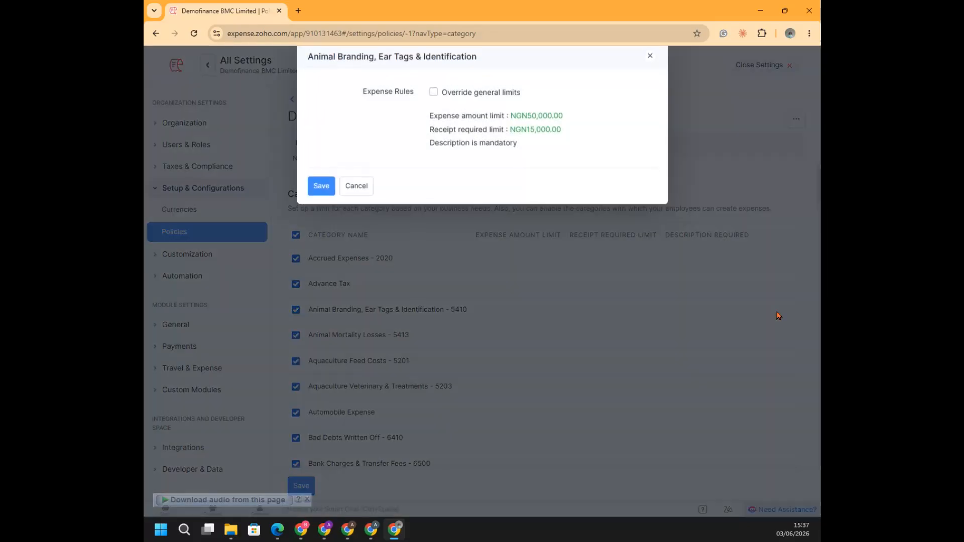
pyautogui.click(434, 96)
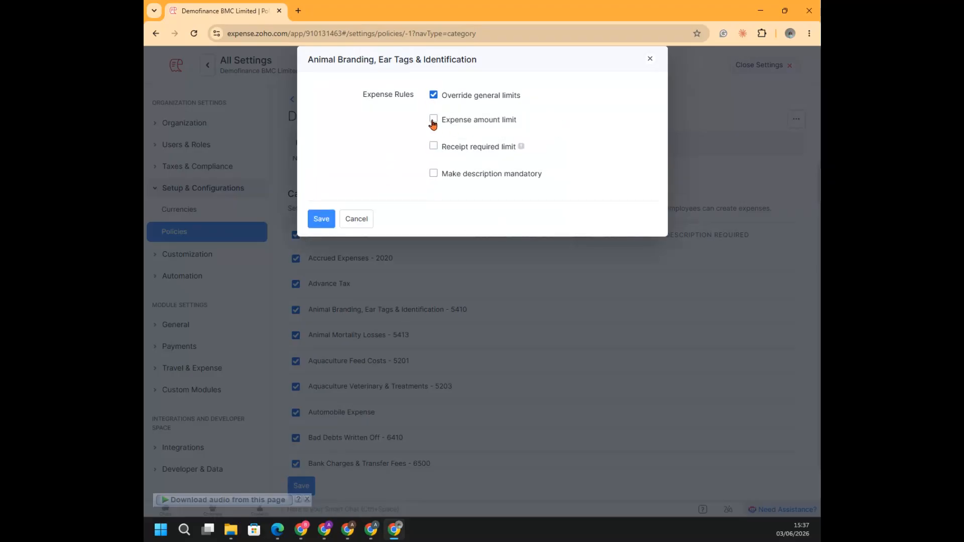
pyautogui.click(355, 221)
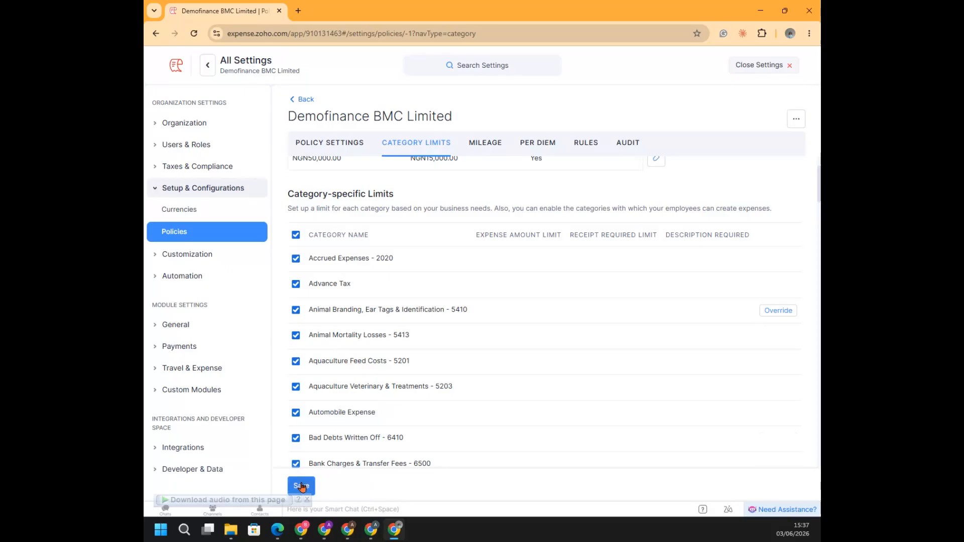
# Show Mile as the policy's default mileage unit without saving, and view the per diem rate setup
pyautogui.click(495, 147)
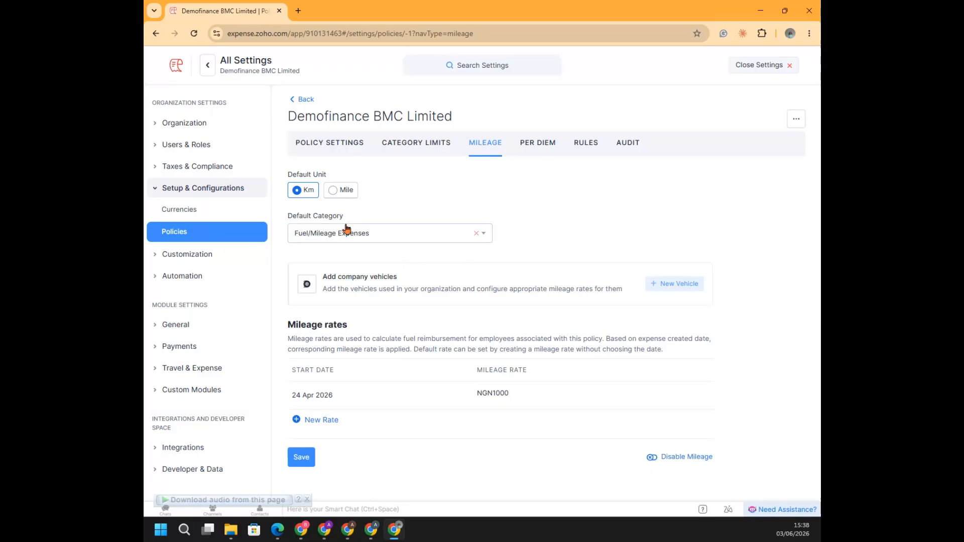
pyautogui.click(342, 195)
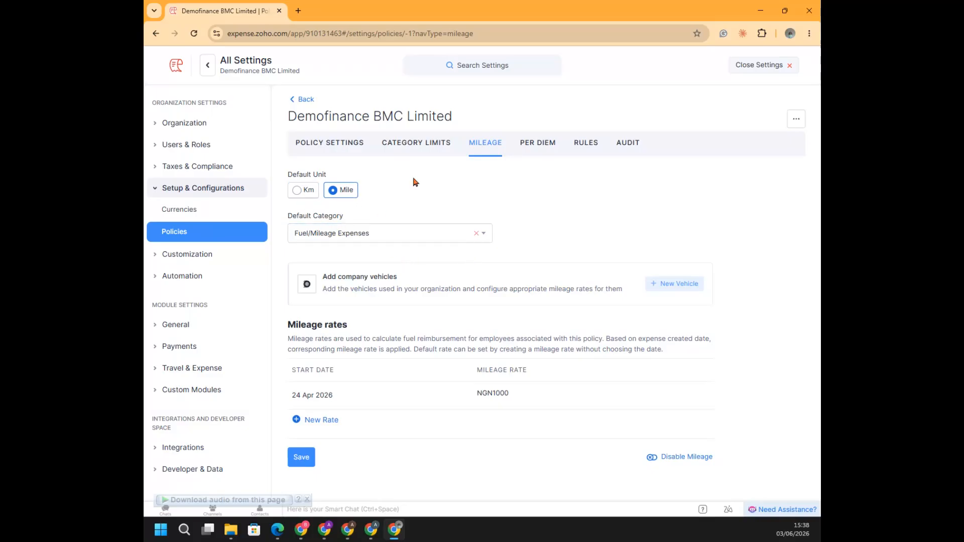
pyautogui.click(532, 151)
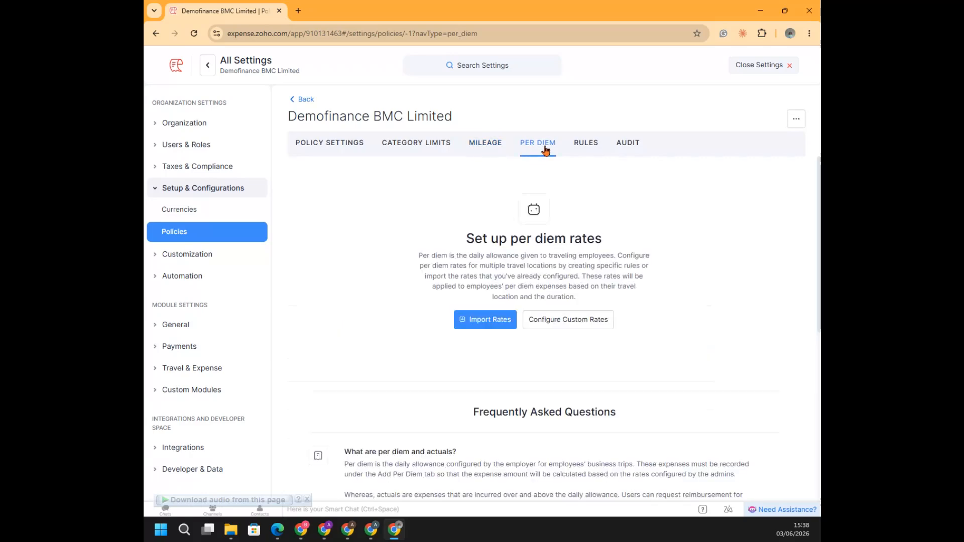
# Show the policy's rules and the rule types offered for a new rule, and close the form without saving
pyautogui.click(586, 144)
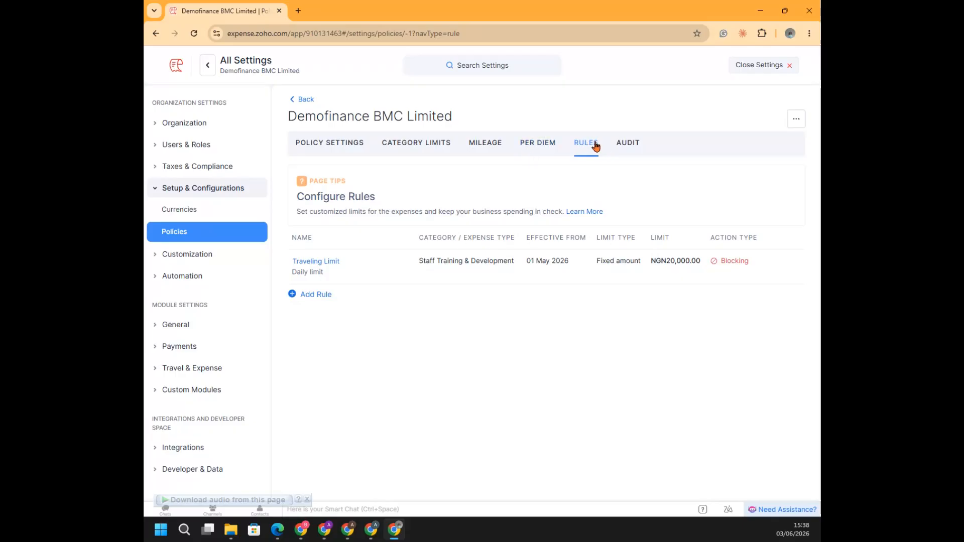
pyautogui.moveTo(294, 273)
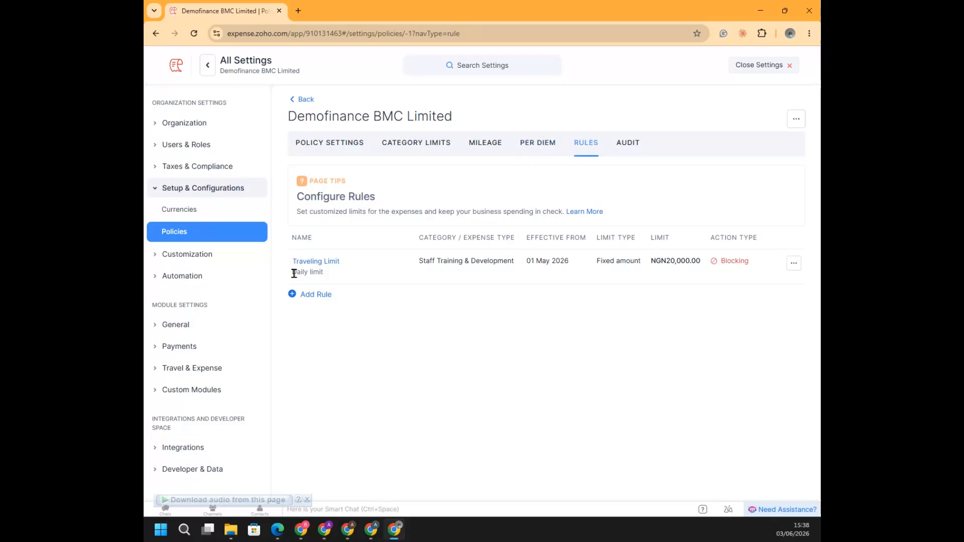
pyautogui.click(319, 294)
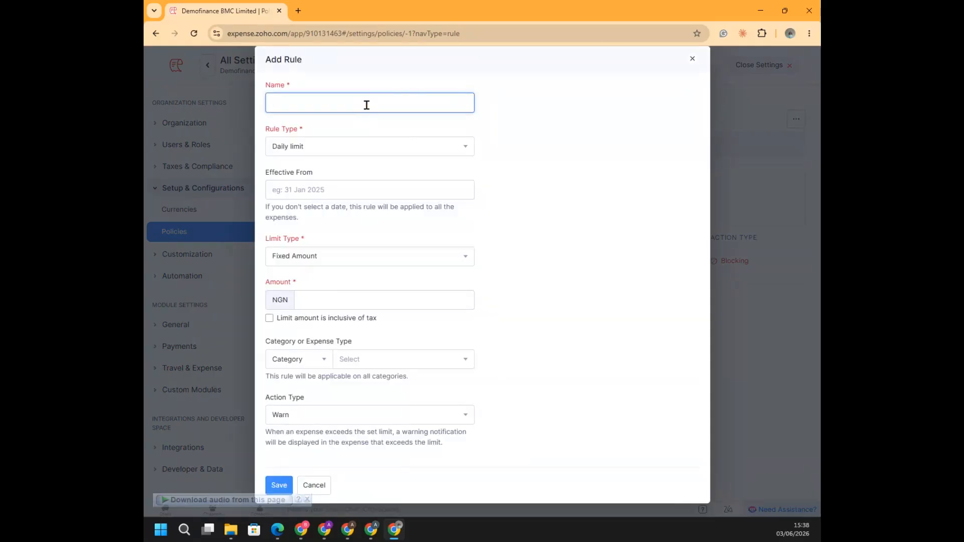
pyautogui.click(366, 105)
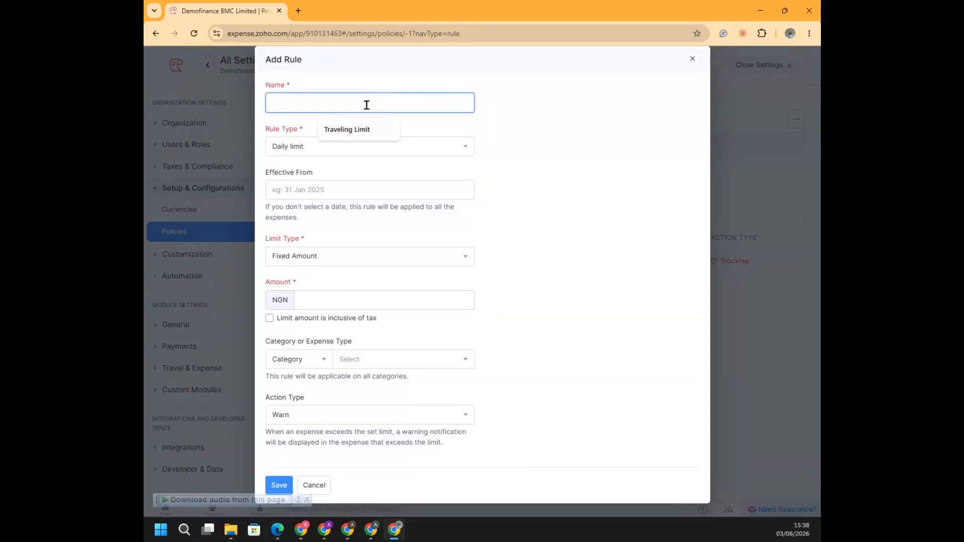
pyautogui.click(424, 155)
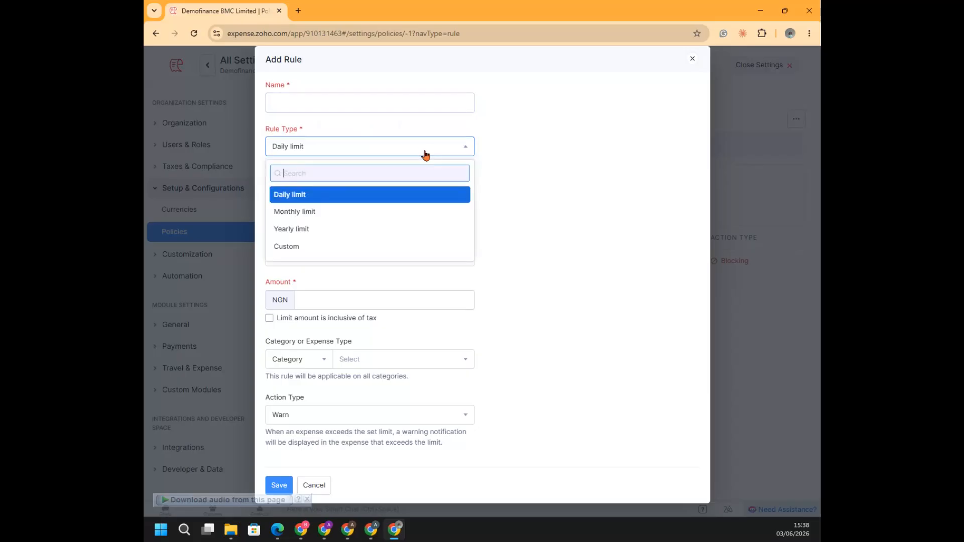
pyautogui.click(394, 98)
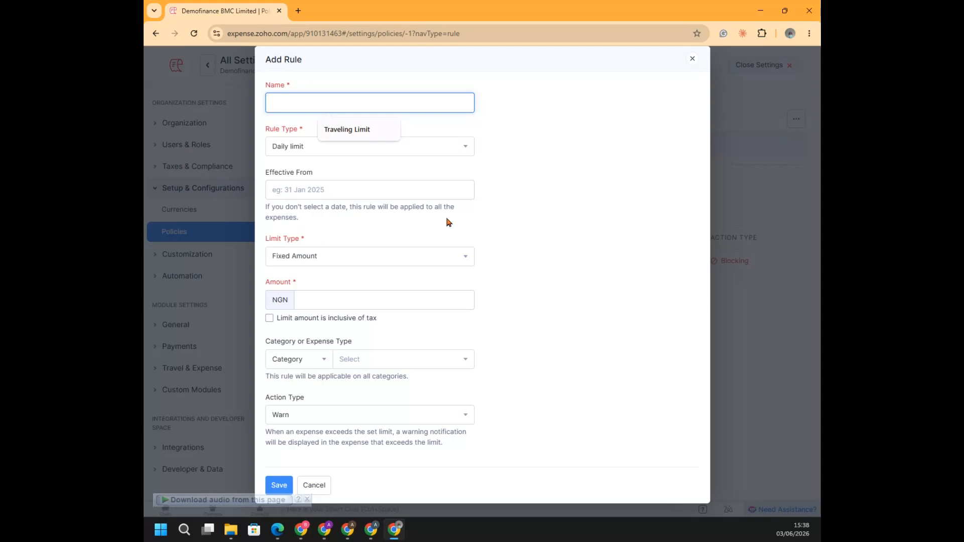
pyautogui.click(694, 62)
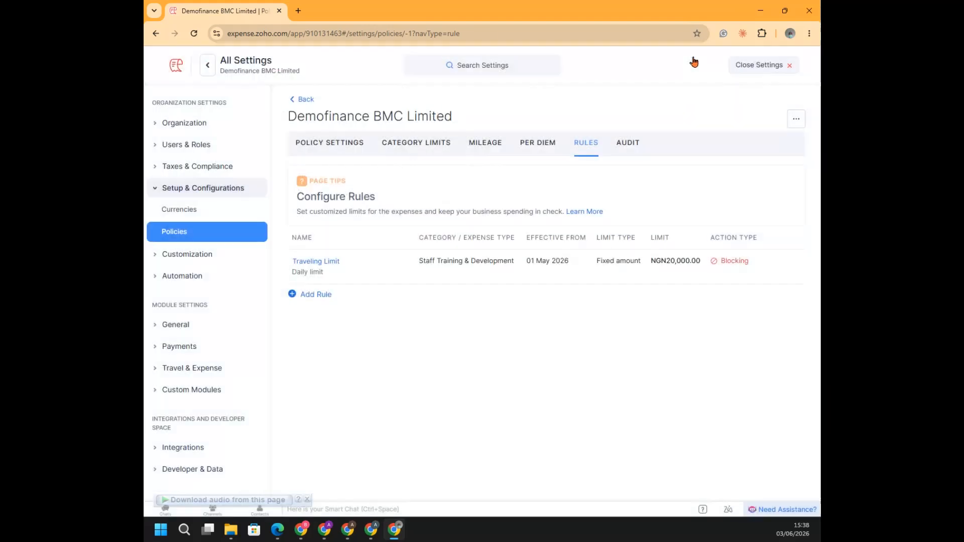
# Return to the policies list and reopen the default Demofinance BMC Limited policy at its rules
pyautogui.click(182, 230)
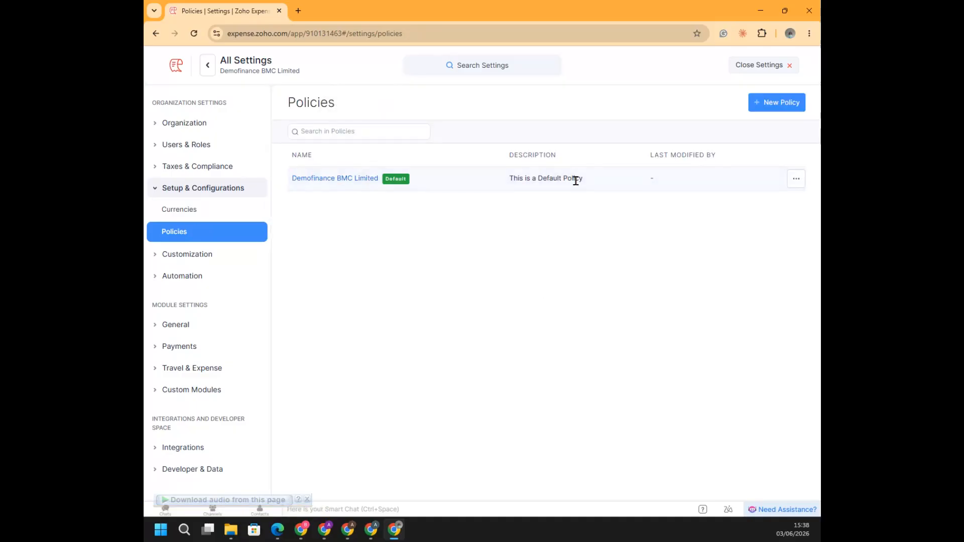
pyautogui.click(336, 180)
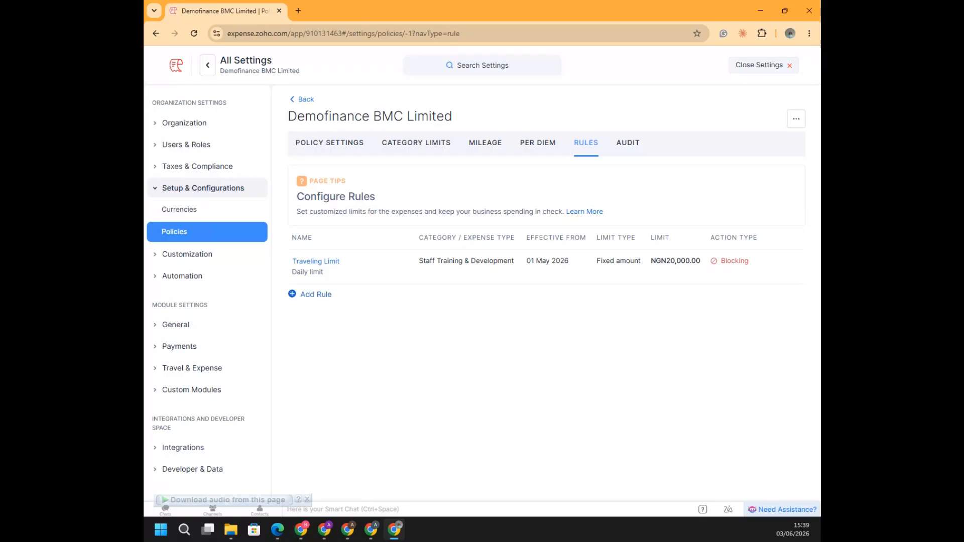
pyautogui.hotkey('alt', 'Tab')
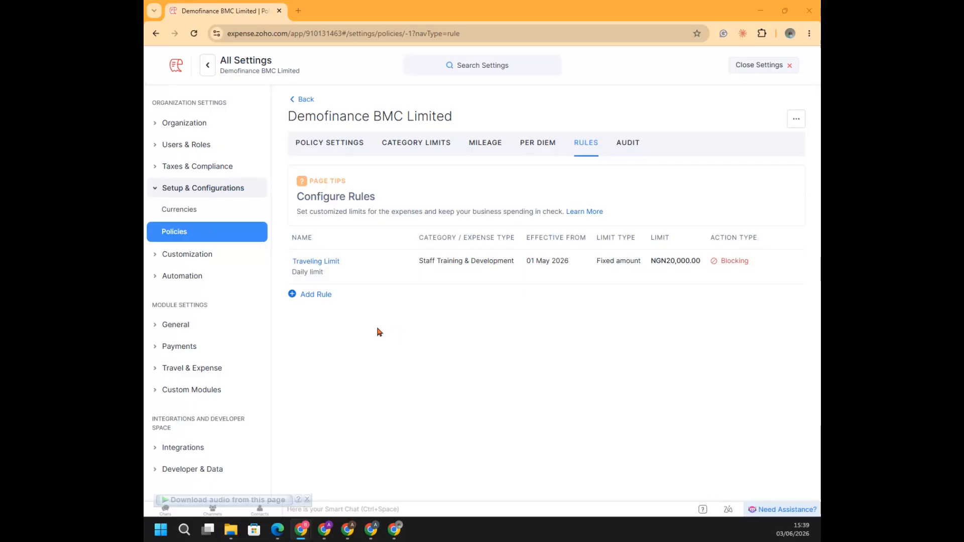
# Start a new policy rule and review the available rule types, keeping Daily limit
pyautogui.click(314, 300)
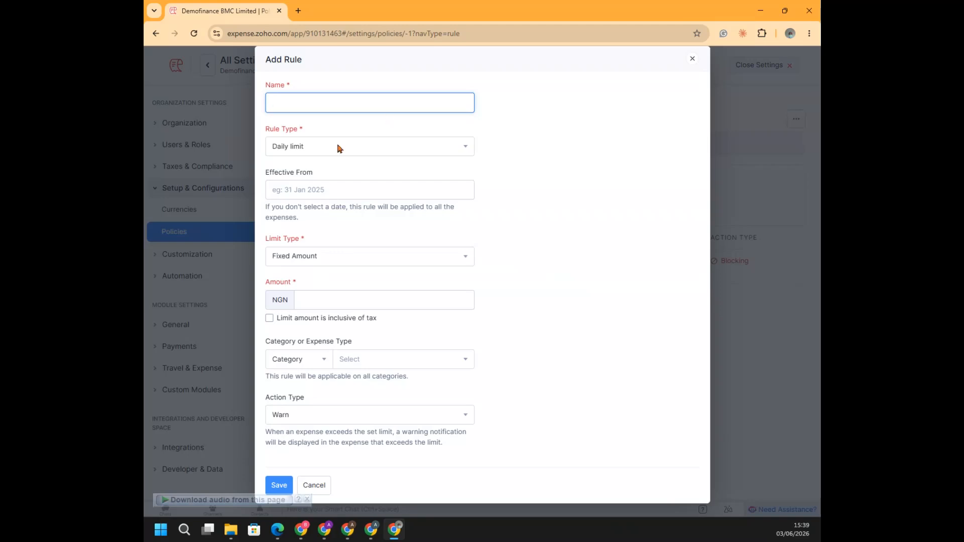
pyautogui.click(355, 146)
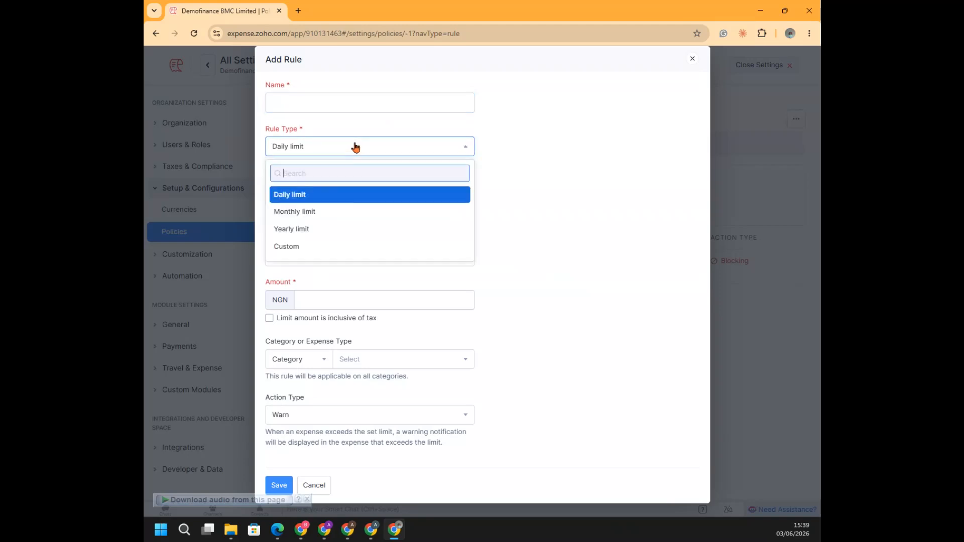
pyautogui.click(351, 104)
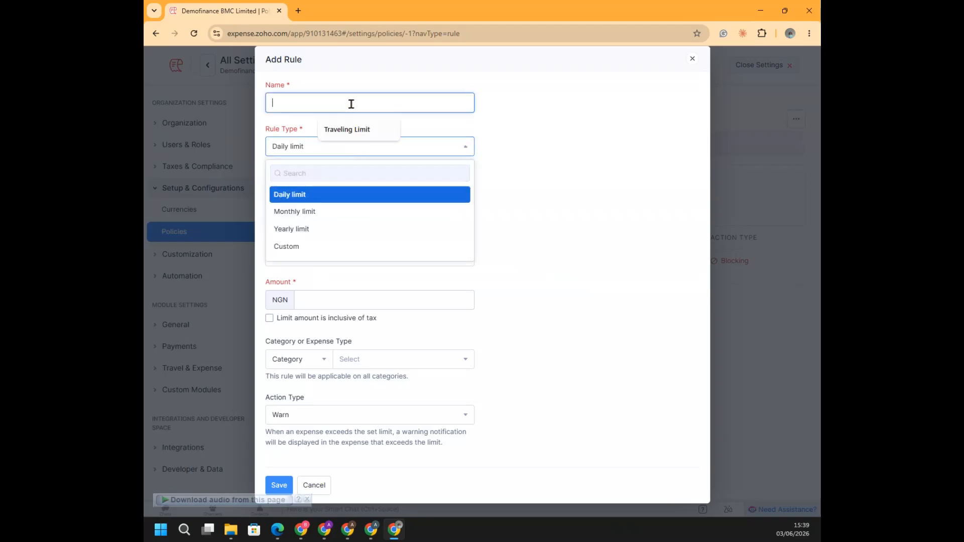
pyautogui.click(319, 149)
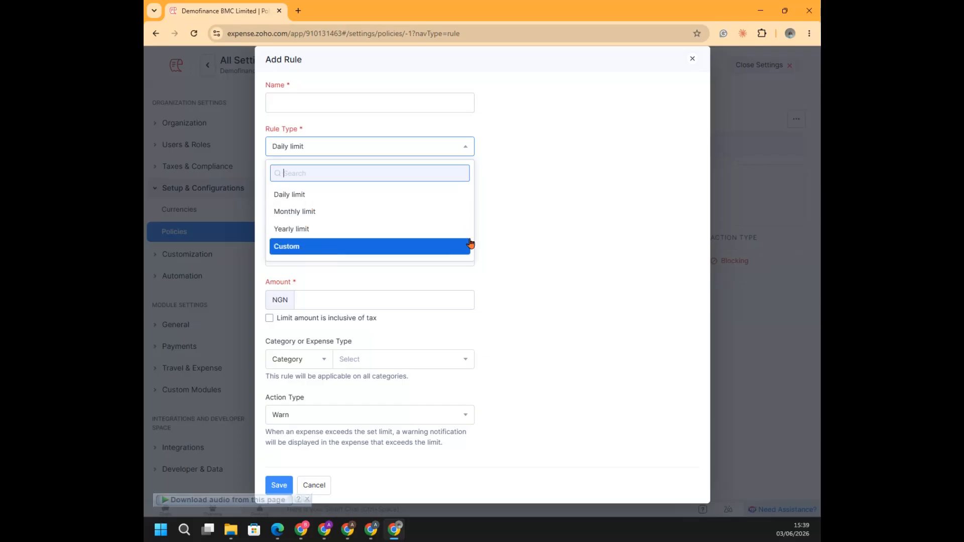
pyautogui.click(522, 203)
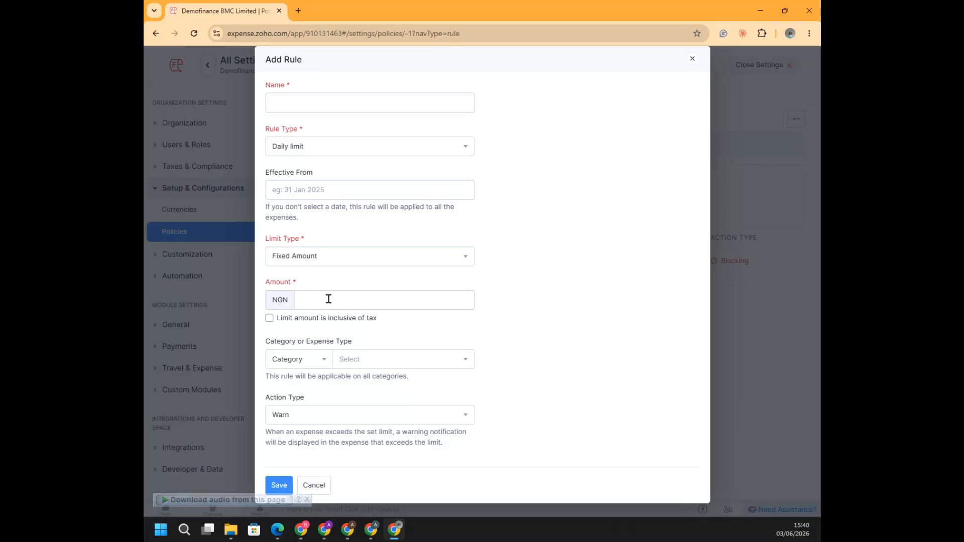
# Try Expense Count as the new rule's limit type and review the other limit types offered
pyautogui.click(378, 257)
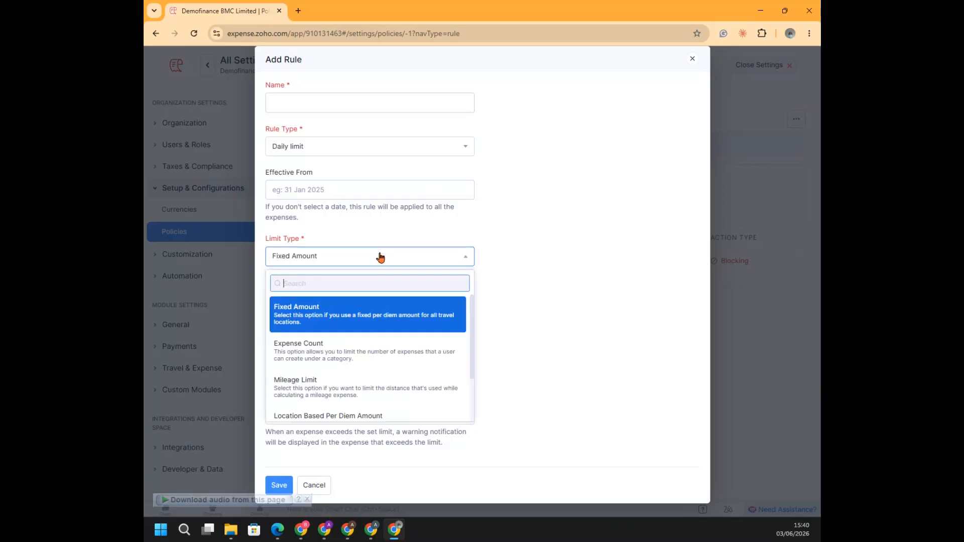
pyautogui.click(322, 354)
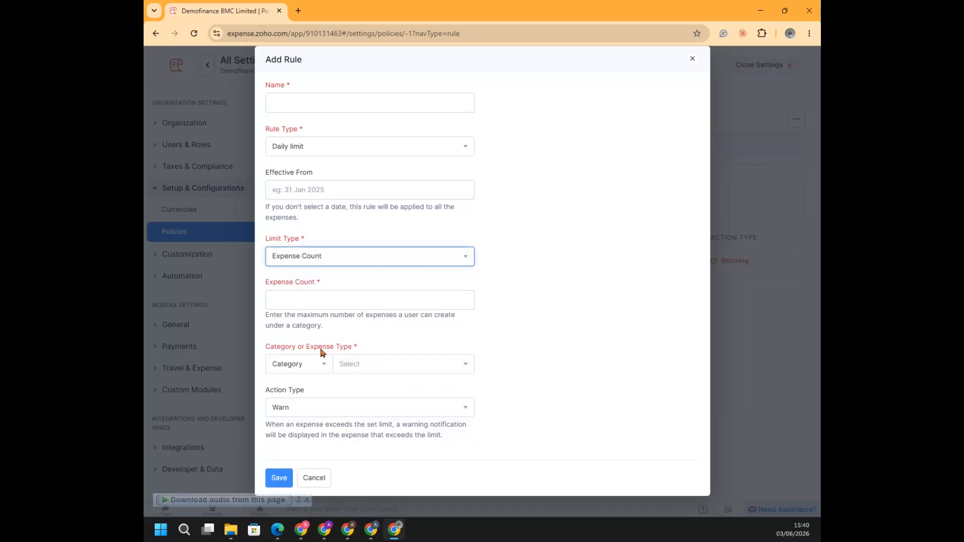
pyautogui.click(332, 256)
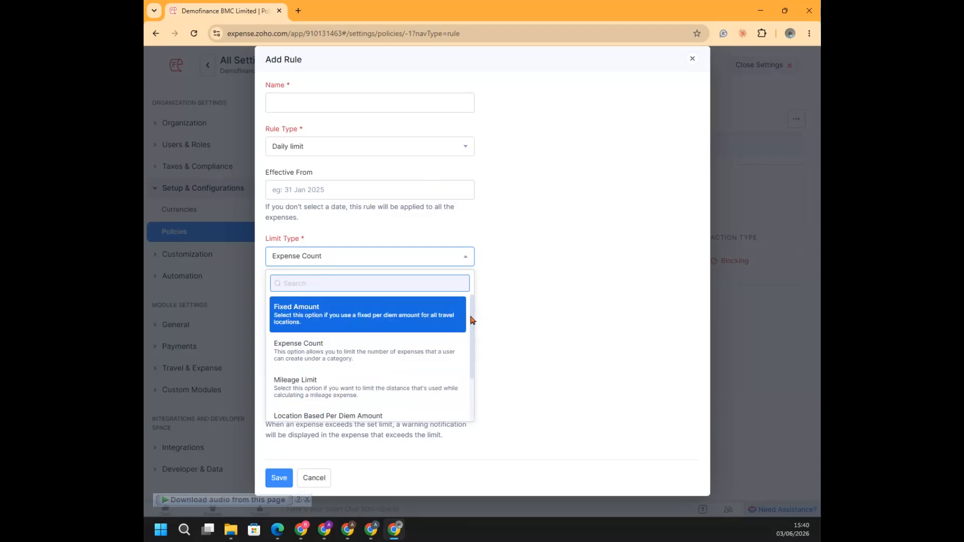
pyautogui.scroll(-1, 474, 319)
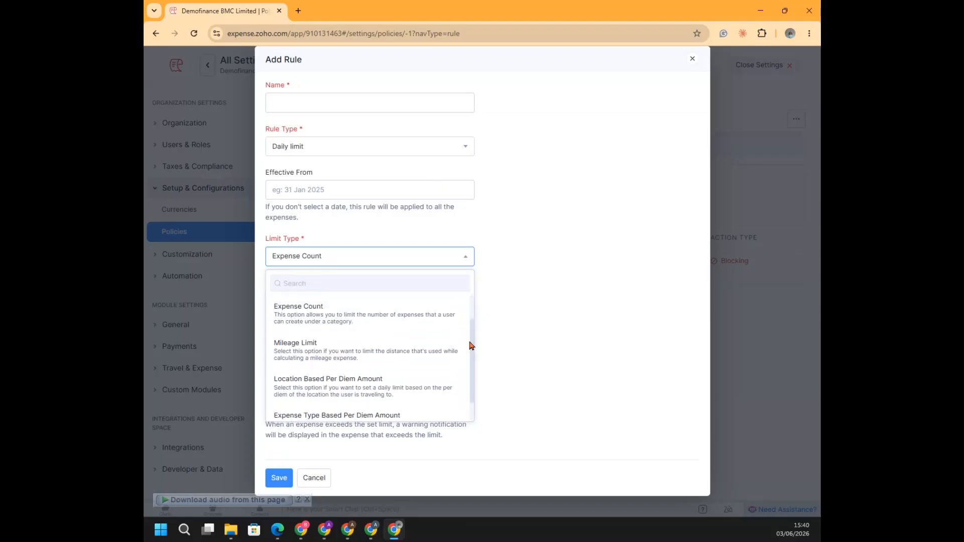
pyautogui.click(536, 315)
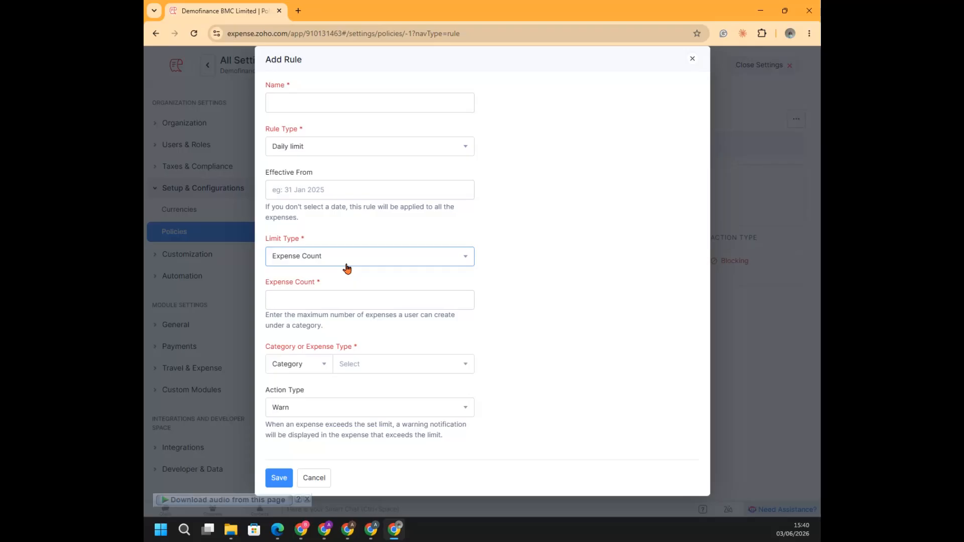
# Set the new rule's limit type to Fixed Amount with an amount of NGN 20000, and view the selectable categories
pyautogui.click(345, 299)
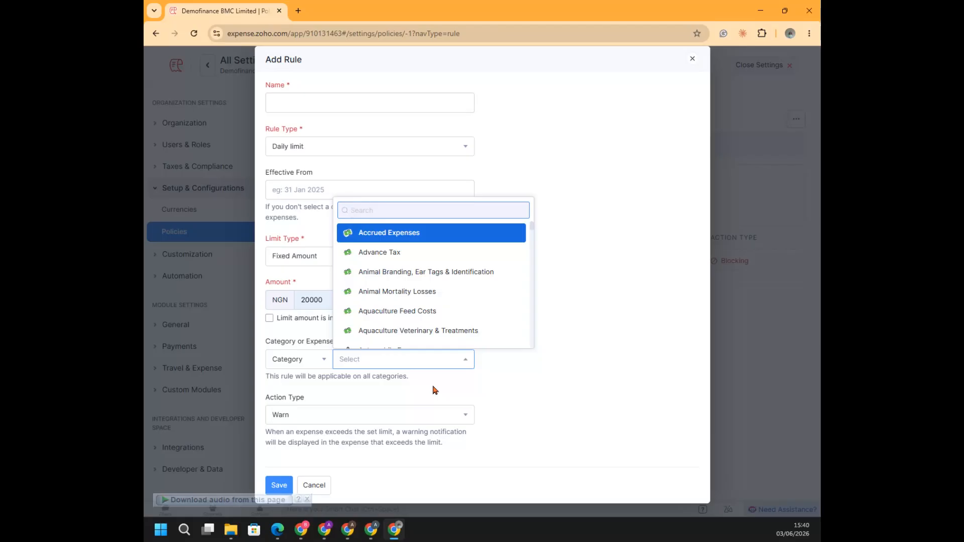
pyautogui.click(633, 361)
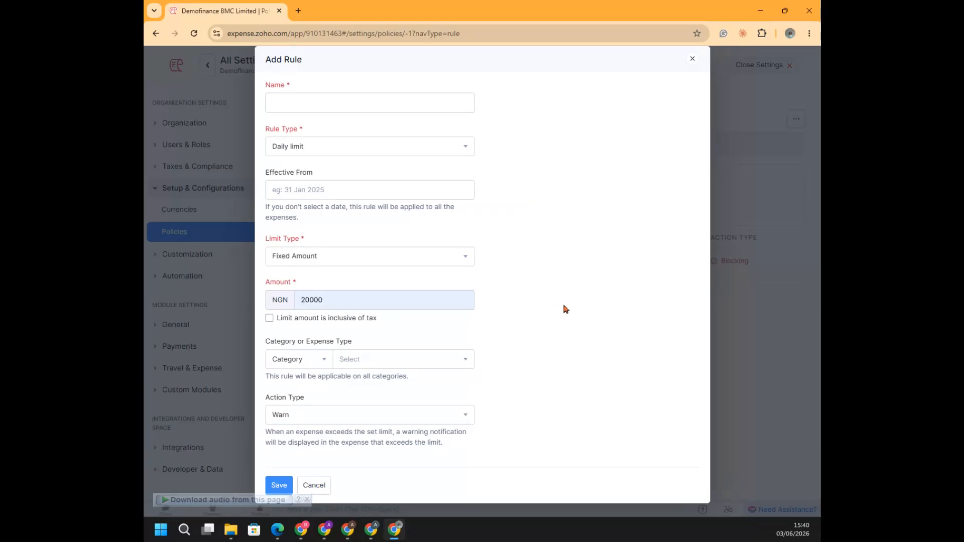
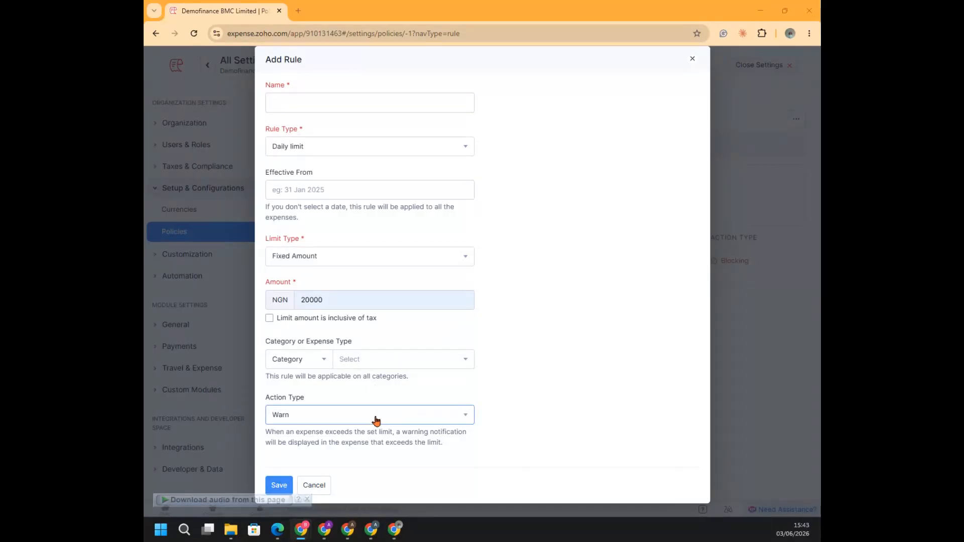
# Try Block as the new rule's action type, and discard the rule without saving it
pyautogui.click(341, 415)
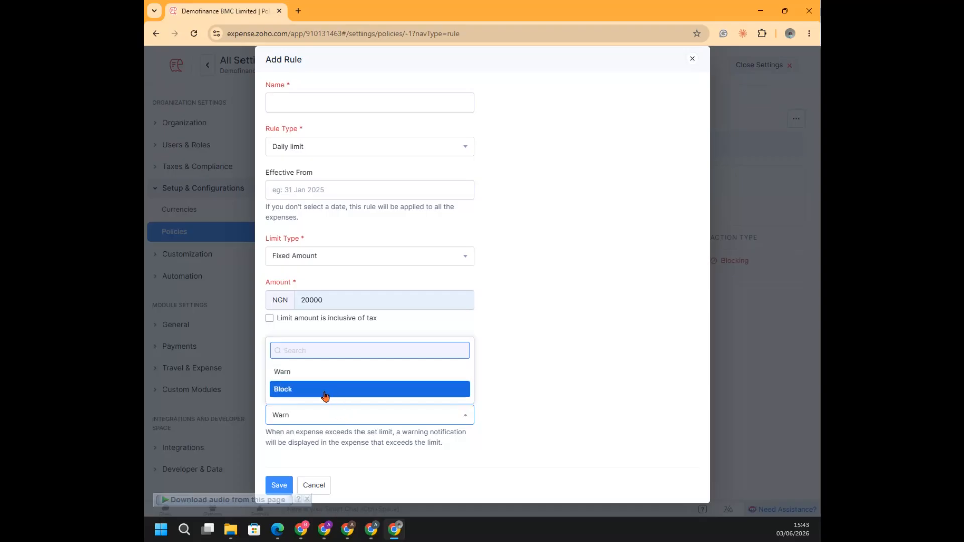
pyautogui.click(325, 396)
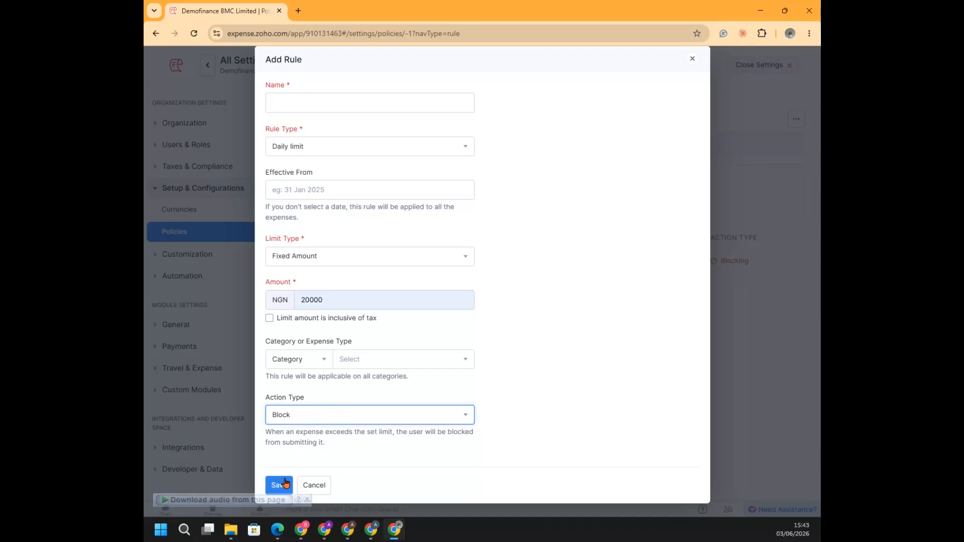
pyautogui.click(315, 487)
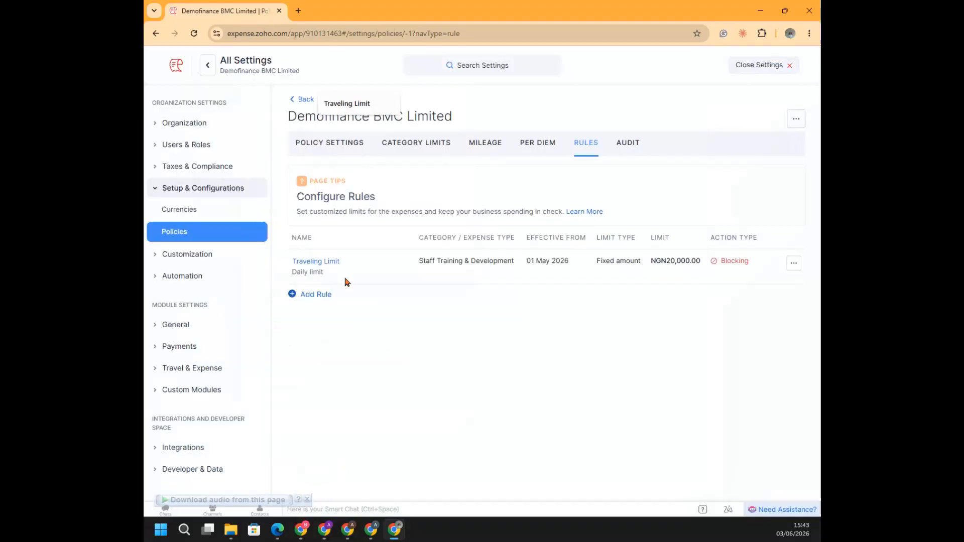
# Review the policy's audit checks and close the settings
pyautogui.click(628, 144)
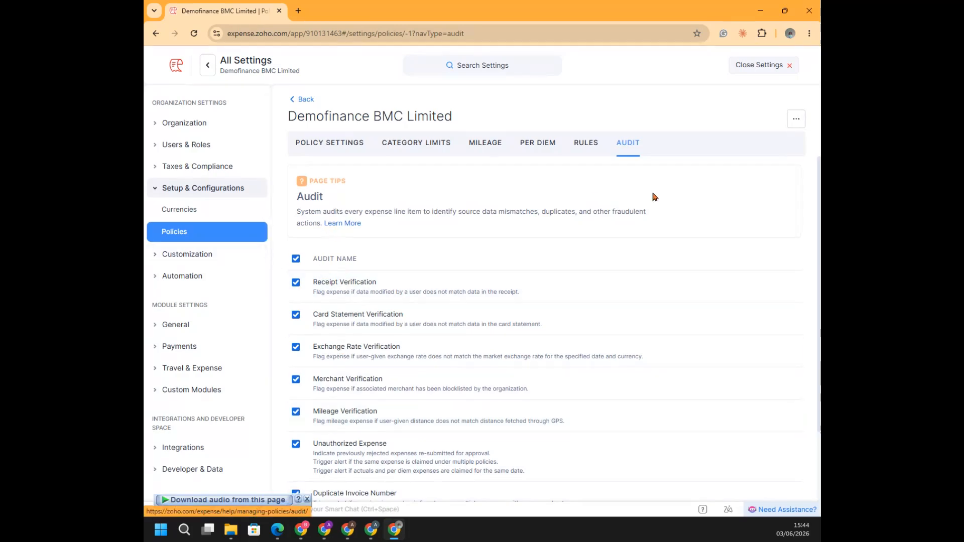
pyautogui.scroll(-3, 812, 220)
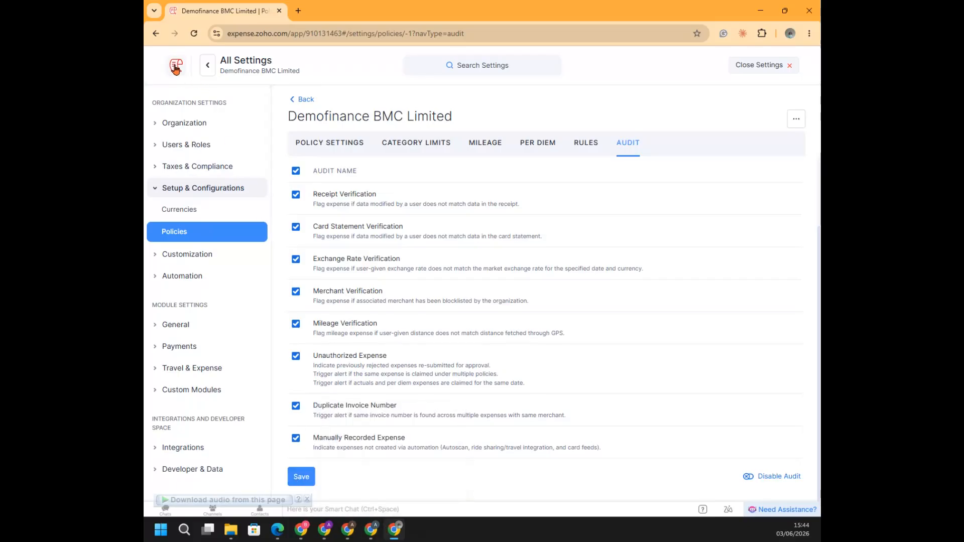
pyautogui.click(790, 67)
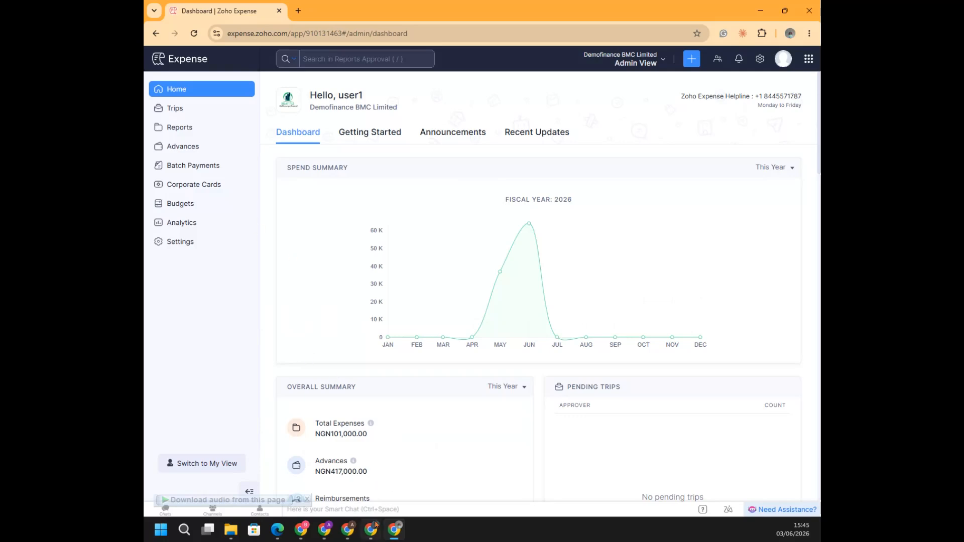
# Switch to the employee's Zoho Expense browser window and open the expenses list
pyautogui.moveTo(398, 532)
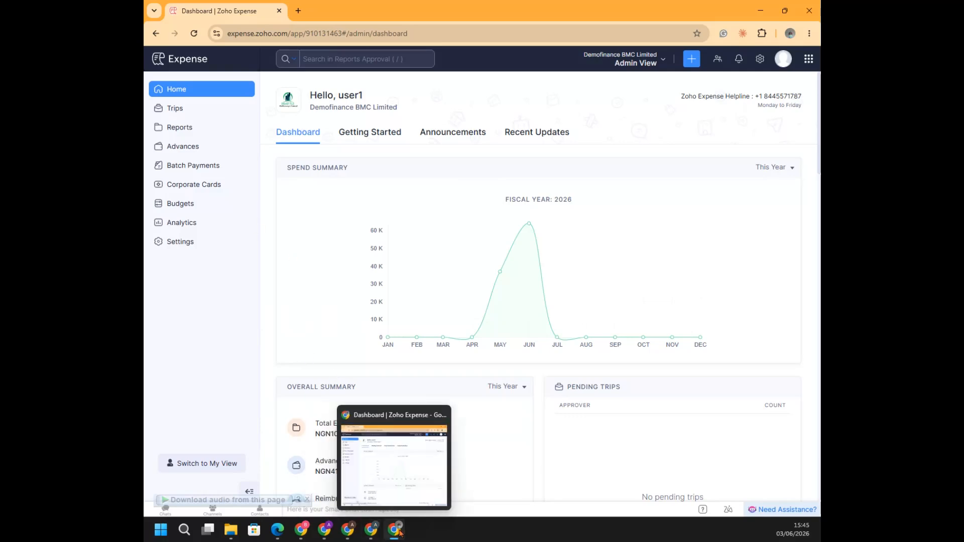
pyautogui.click(350, 532)
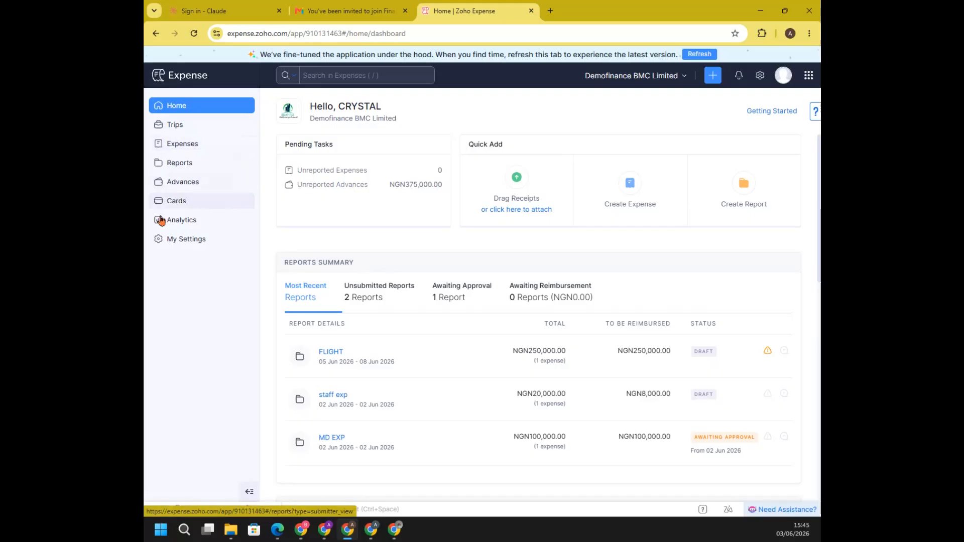
pyautogui.click(184, 146)
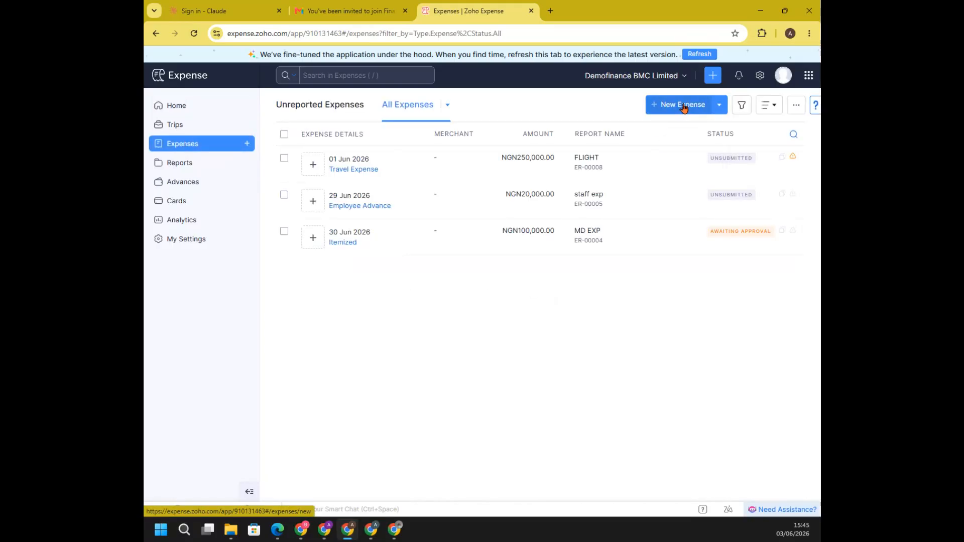
# Upload the receipt naira image from the receipts for zoho folder on the computer for autoscan
pyautogui.click(719, 106)
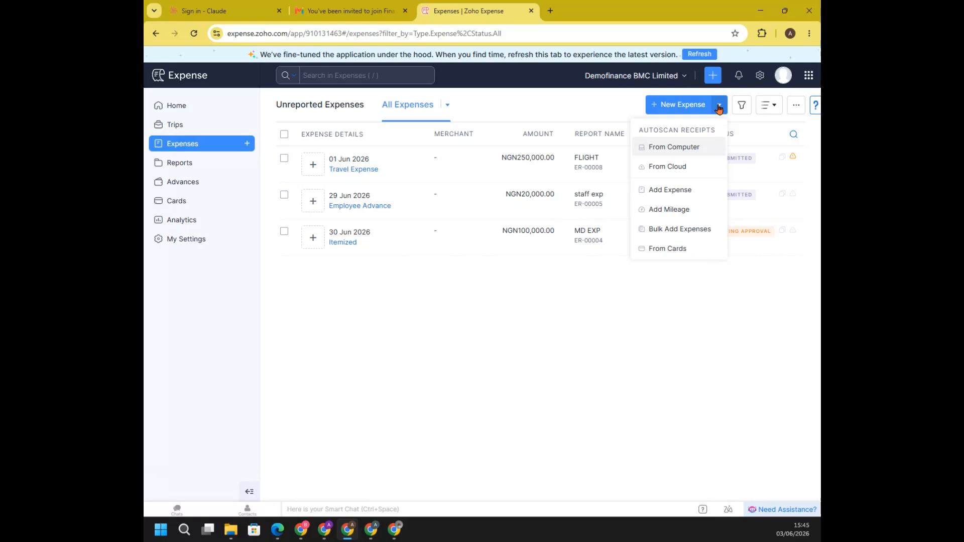
pyautogui.click(677, 149)
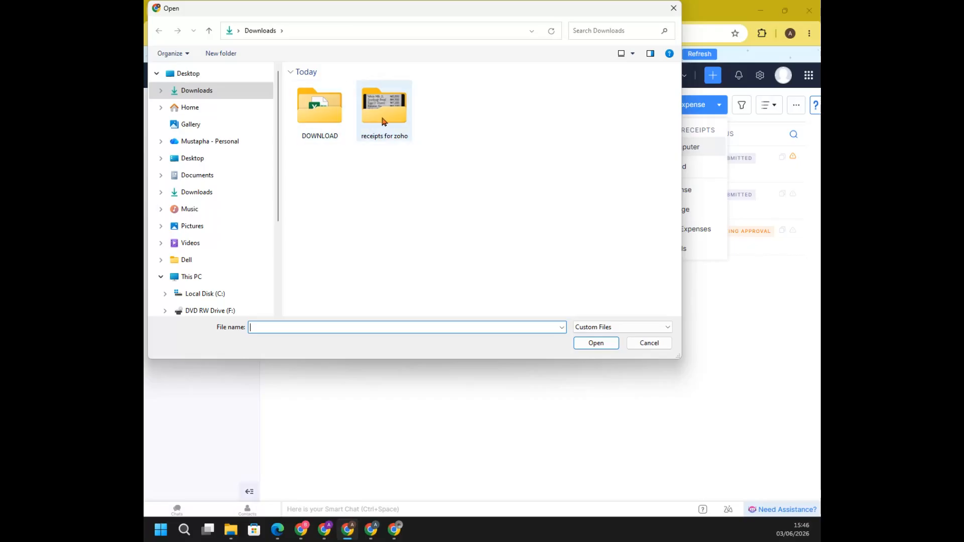
pyautogui.click(382, 121)
pyautogui.doubleClick(383, 121)
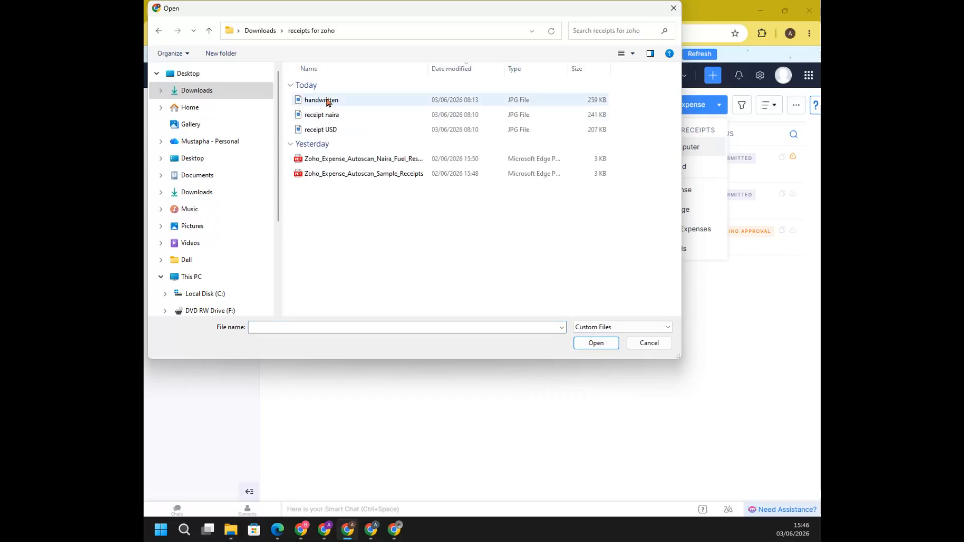
pyautogui.doubleClick(329, 116)
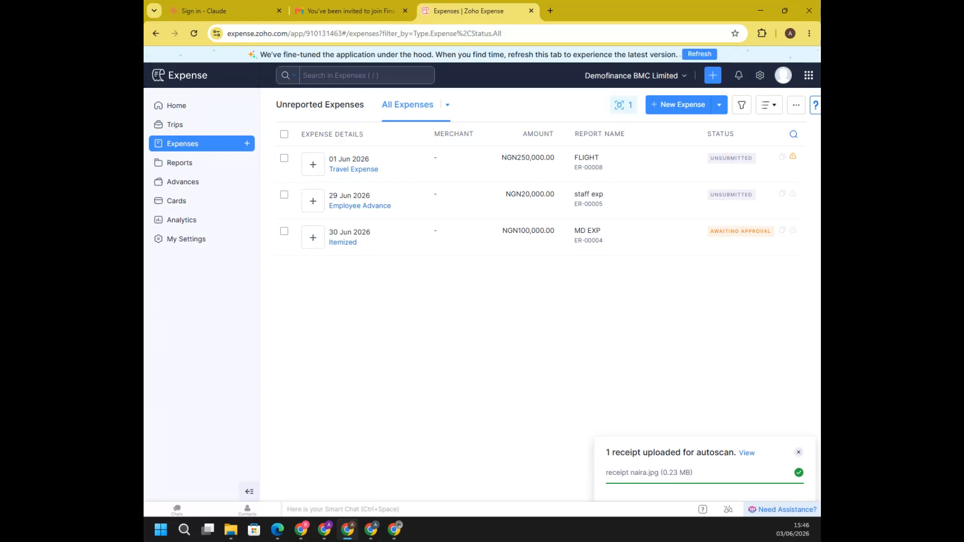
# View the receipt naira.jpg image enlarged in the photo viewer, and minimize it when finished
pyautogui.hotkey('alt', 'Tab')
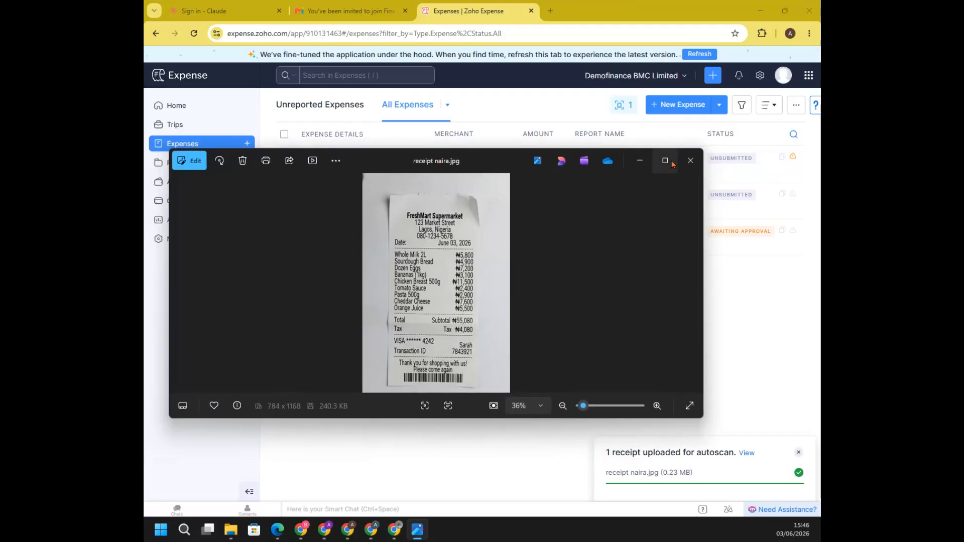
pyautogui.click(669, 162)
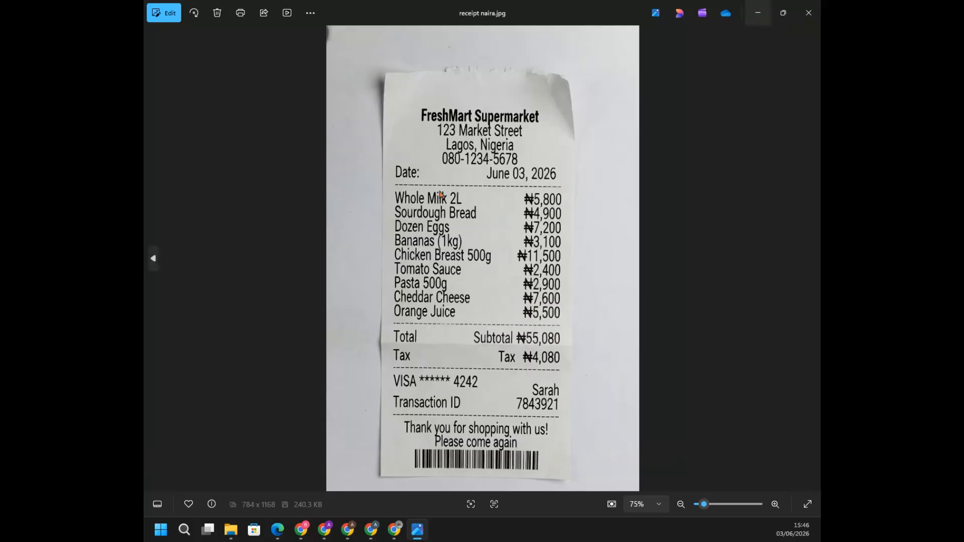
pyautogui.click(784, 17)
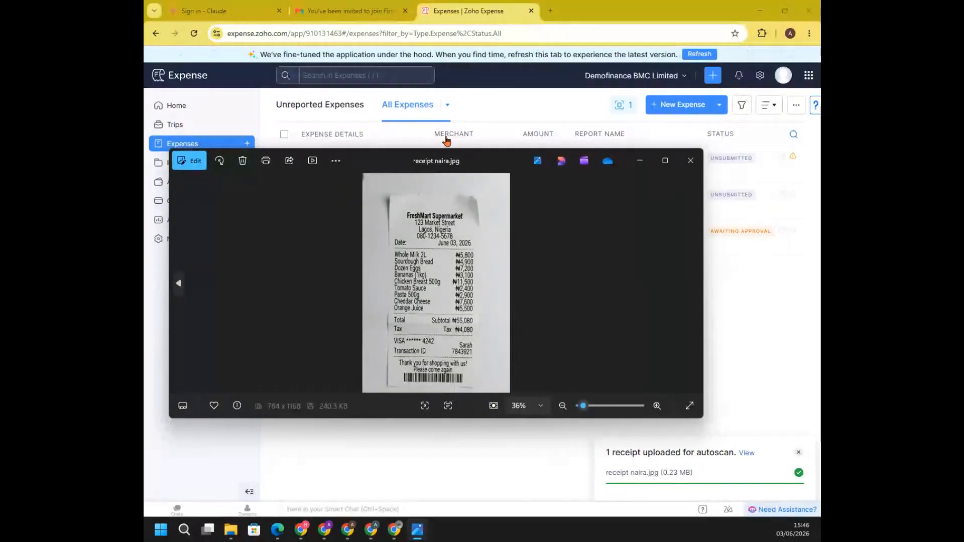
pyautogui.moveTo(429, 160); pyautogui.dragTo(490, 125)
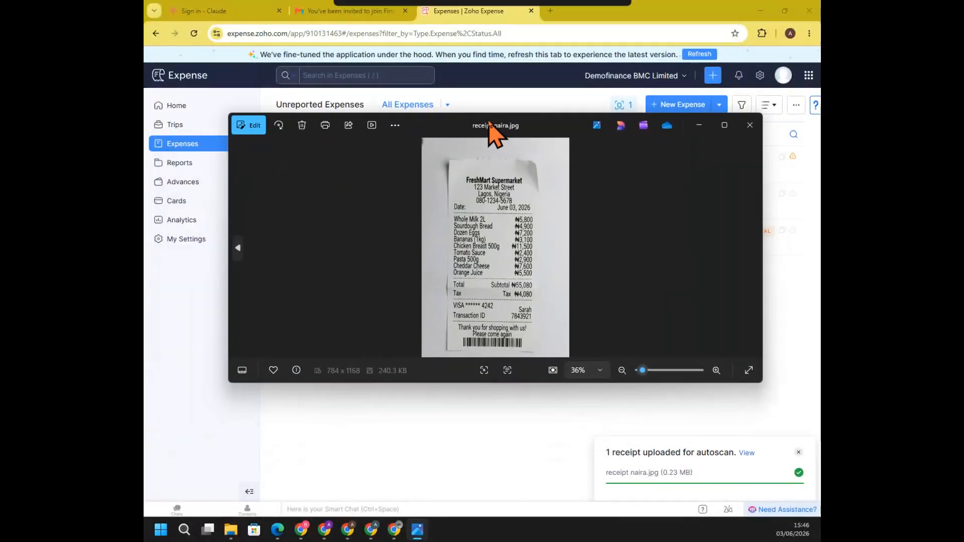
pyautogui.click(702, 123)
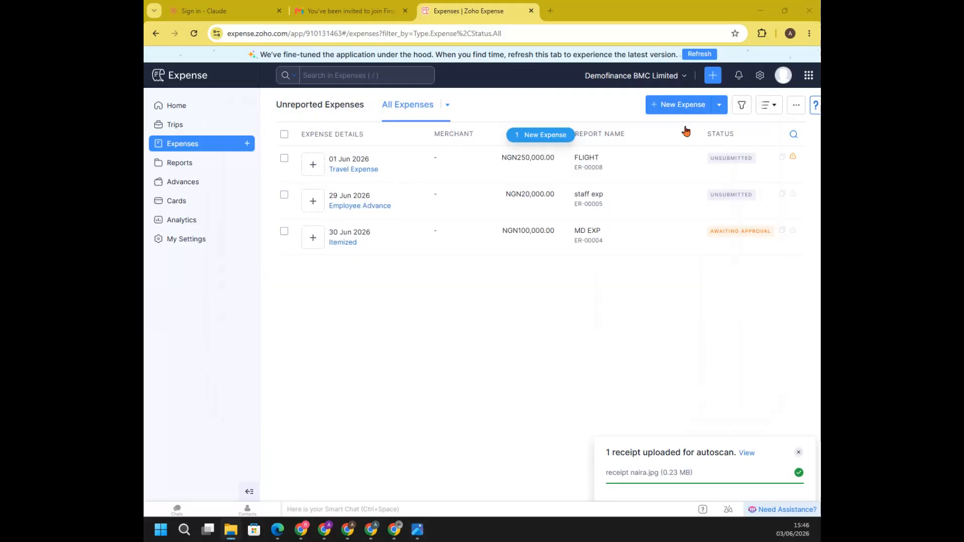
# Dismiss the upload notification and submit the receipt naira image for autoscan a second time
pyautogui.click(799, 455)
pyautogui.click(720, 106)
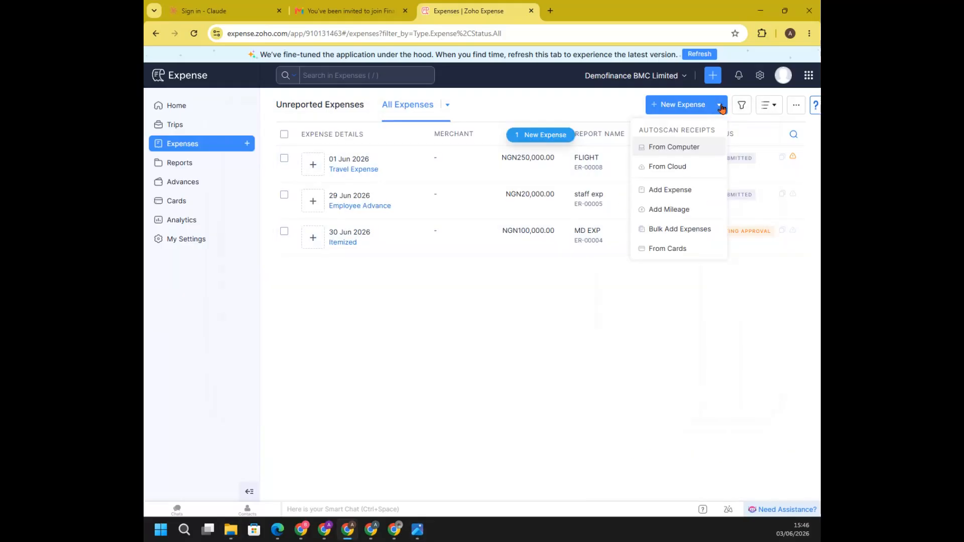
pyautogui.click(674, 147)
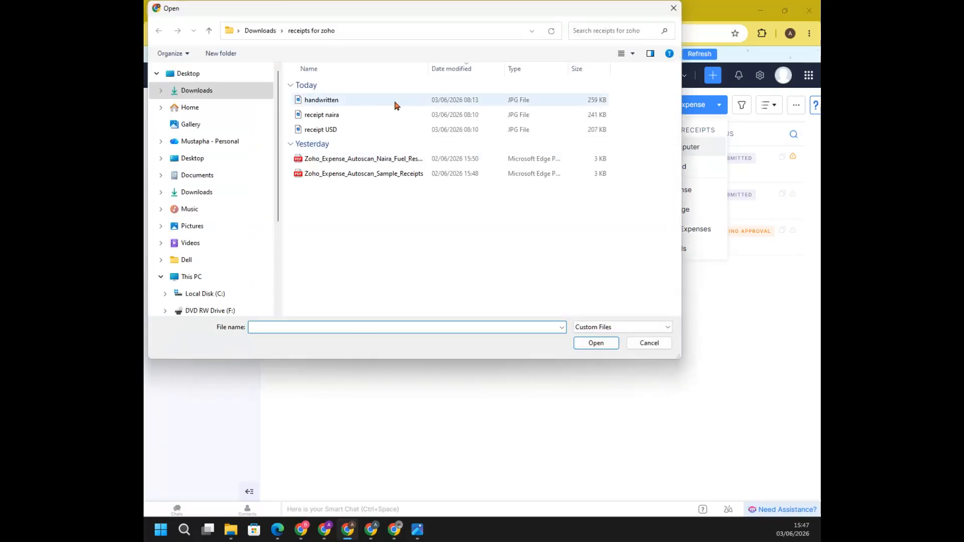
pyautogui.click(326, 116)
pyautogui.doubleClick(326, 116)
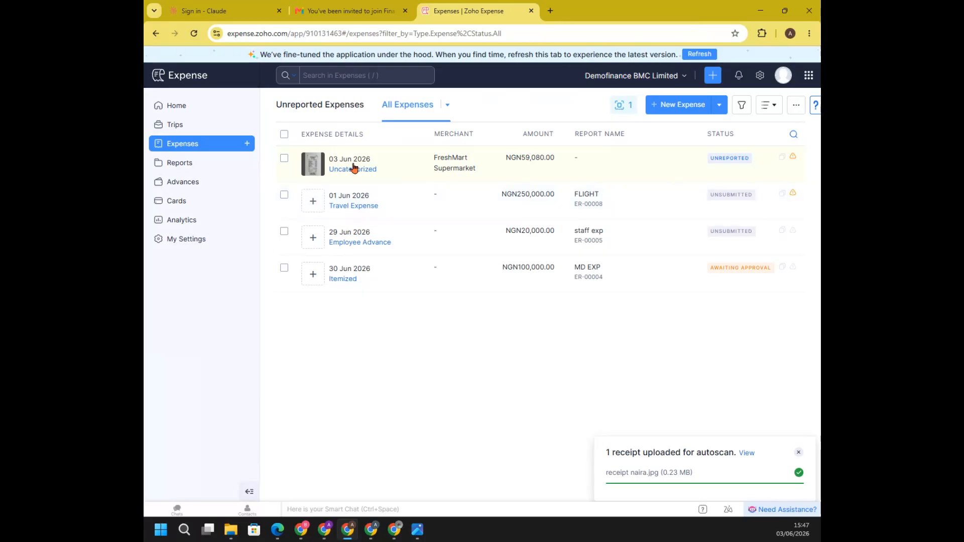
# Review the scanned FreshMart Supermarket expense and try adding it to a new report named OFFICE SHOPPING, closing its details when done
pyautogui.click(354, 168)
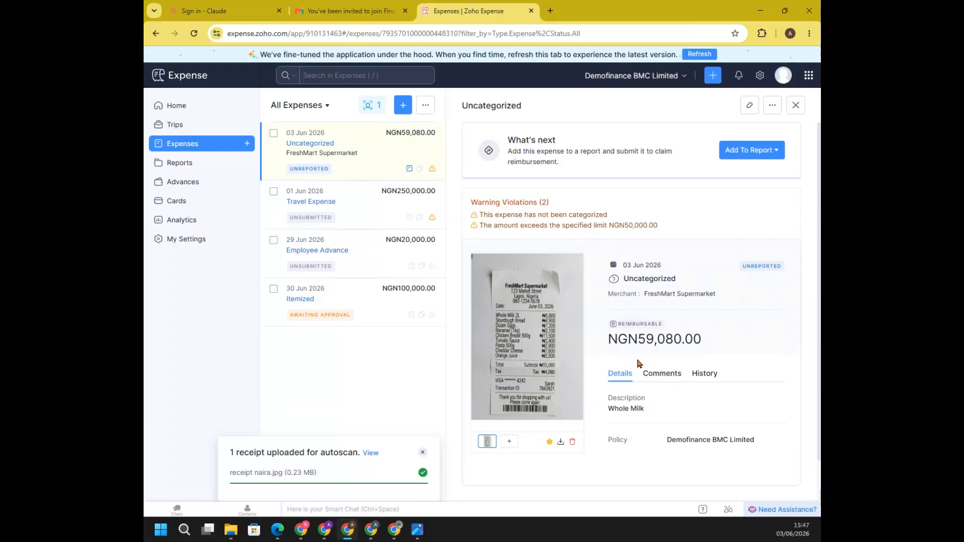
pyautogui.moveTo(550, 317)
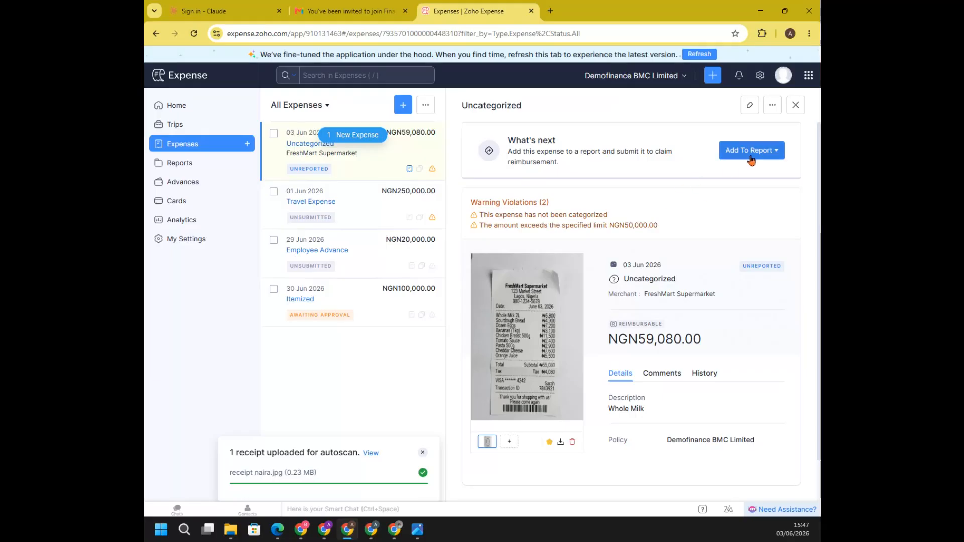
pyautogui.click(772, 153)
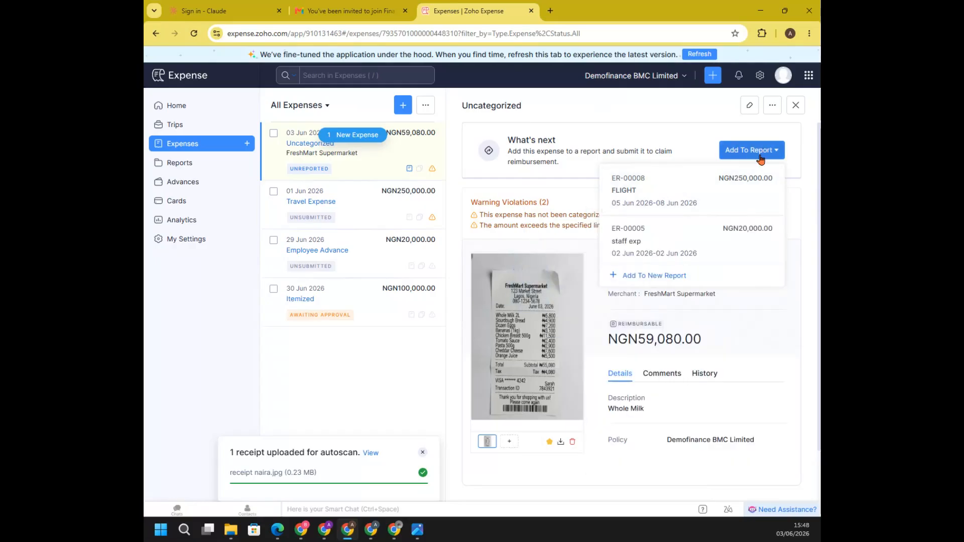
pyautogui.click(657, 277)
pyautogui.click(408, 102)
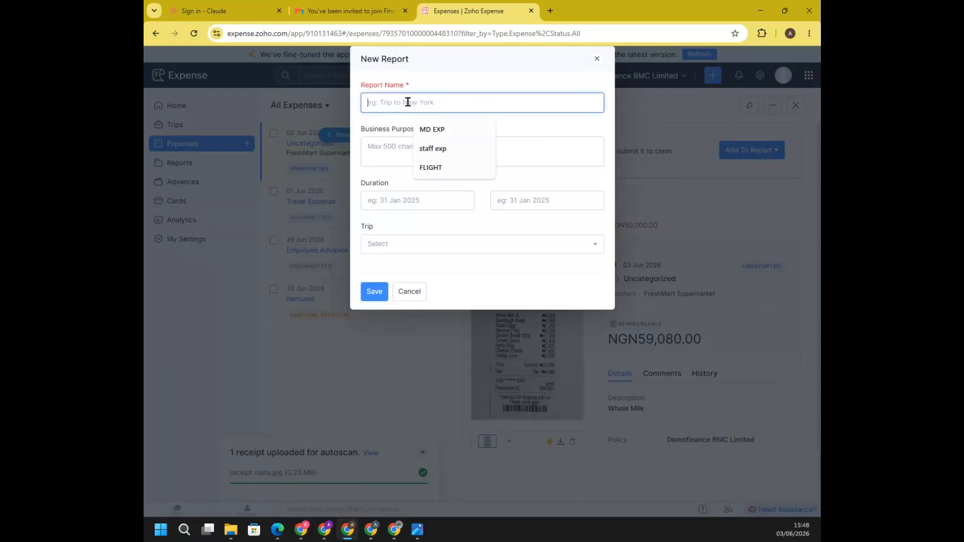
pyautogui.write('OFFICE S')
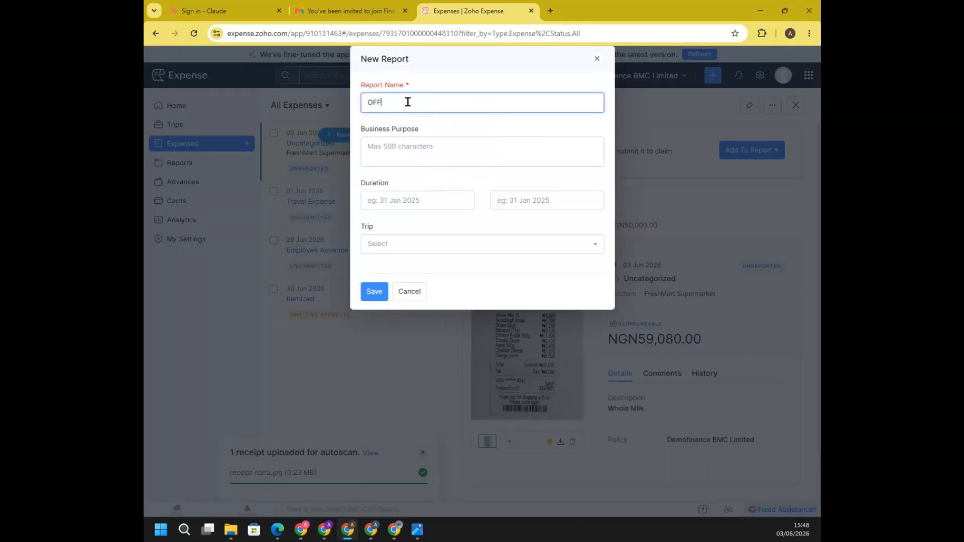
pyautogui.write('HOPPING')
pyautogui.press('Return')
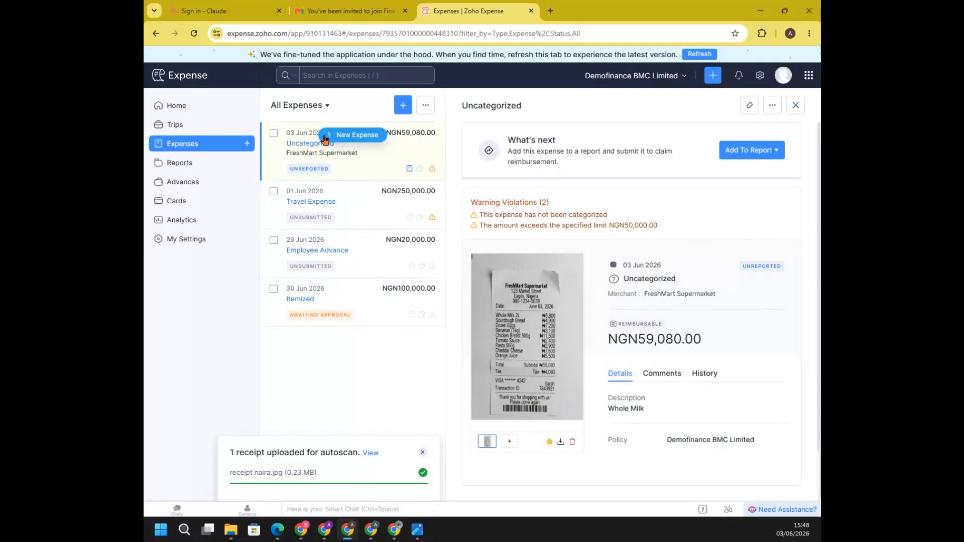
pyautogui.click(798, 106)
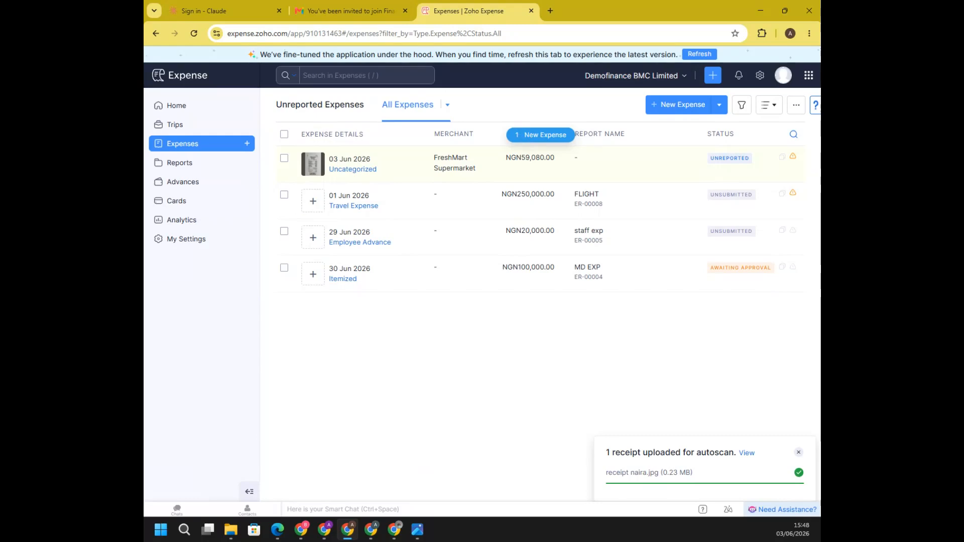
pyautogui.moveTo(792, 160)
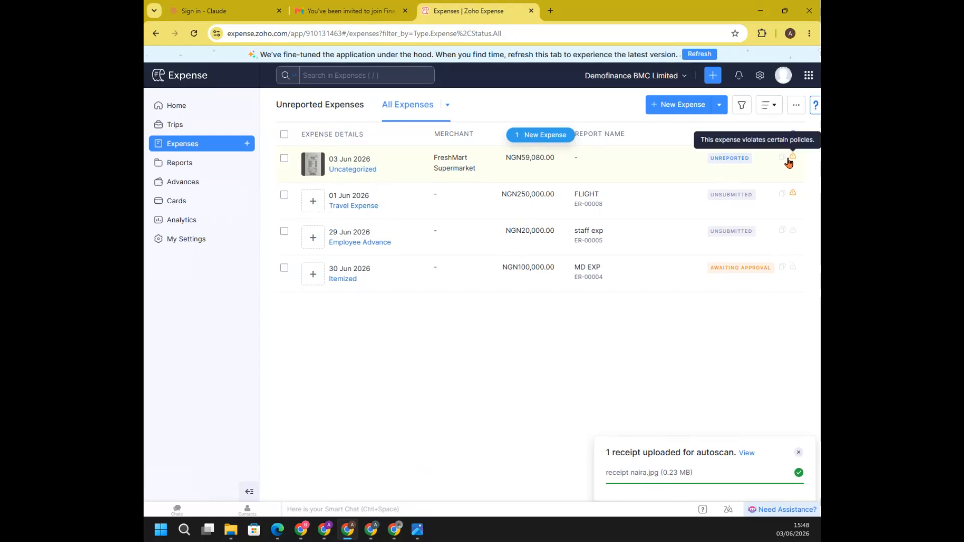
pyautogui.click(799, 452)
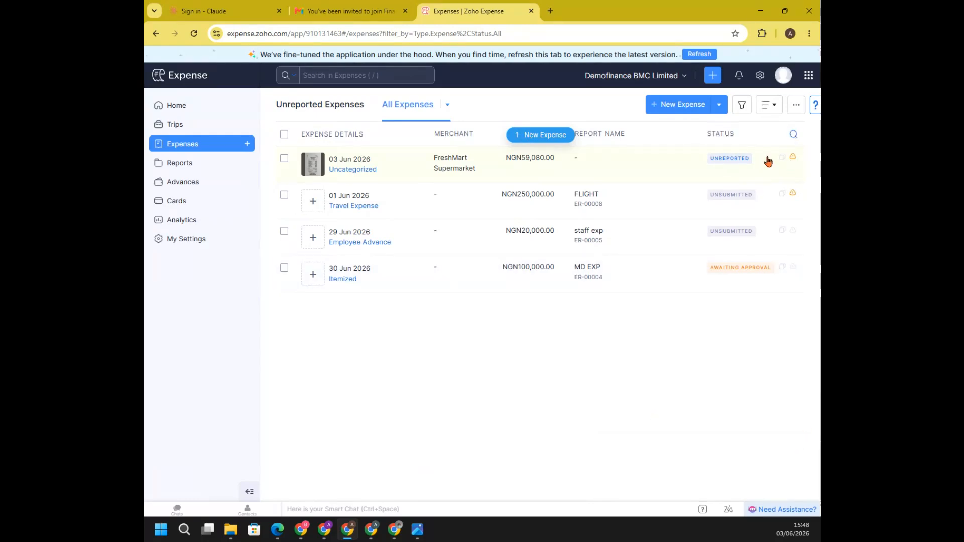
# Delete the uncategorized FreshMart Supermarket expense dated 03 Jun 2026, and check both the unreported and all expenses lists
pyautogui.click(284, 158)
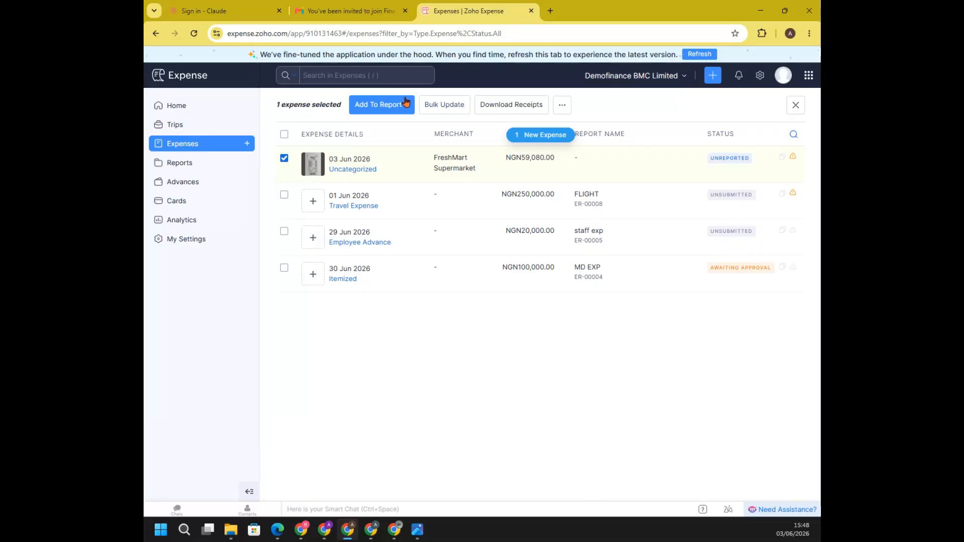
pyautogui.click(567, 110)
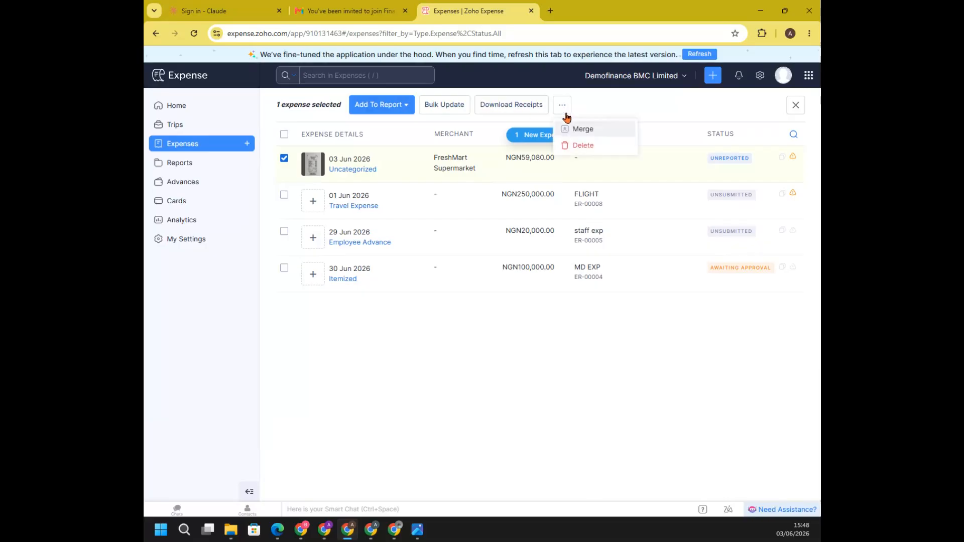
pyautogui.click(581, 144)
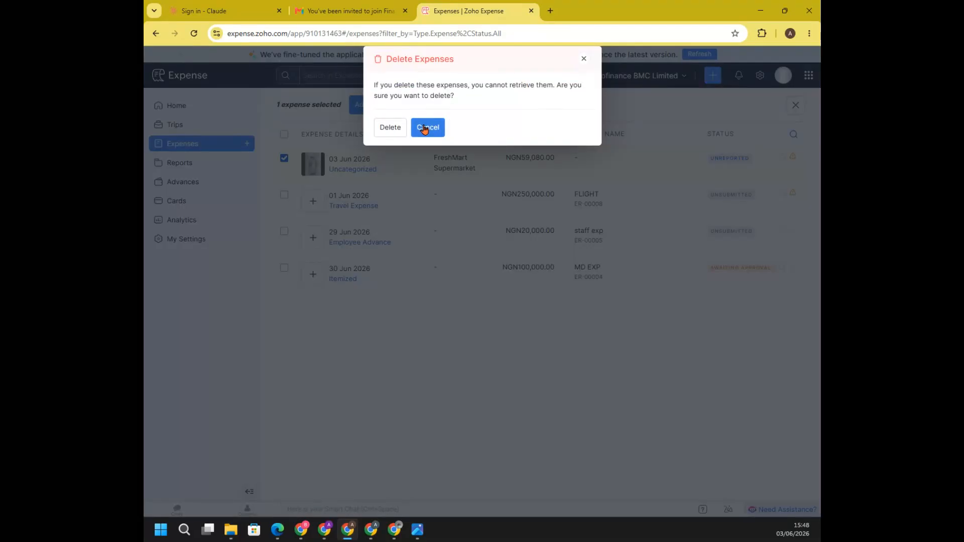
pyautogui.click(390, 127)
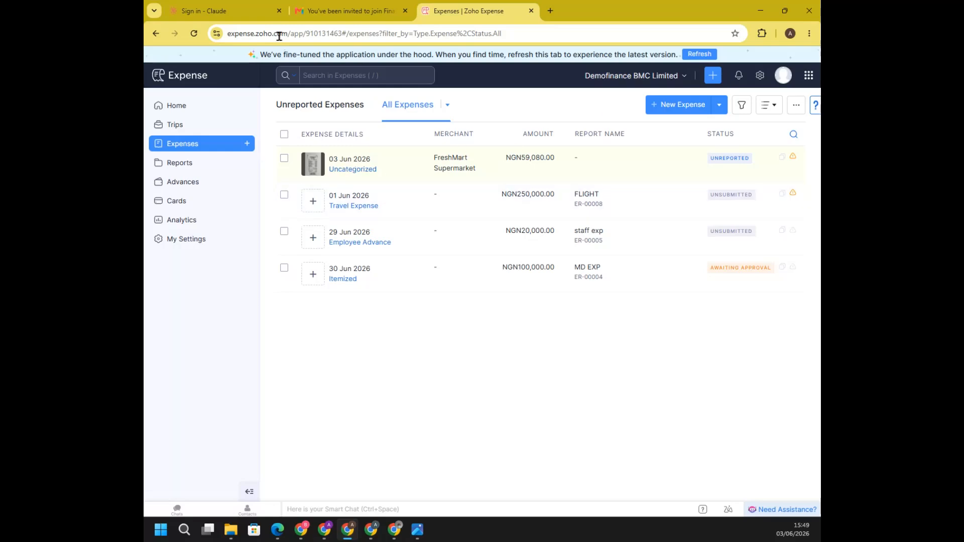
pyautogui.click(308, 104)
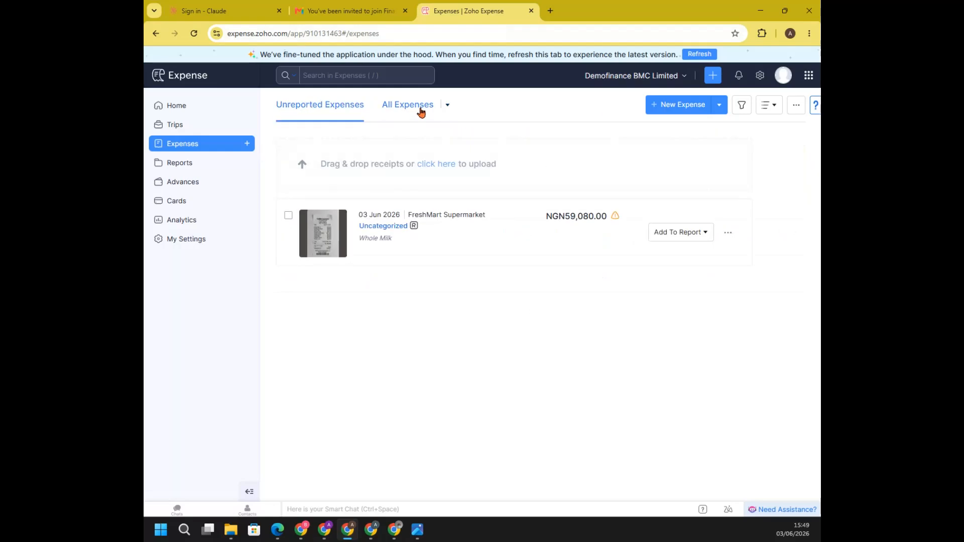
pyautogui.click(420, 110)
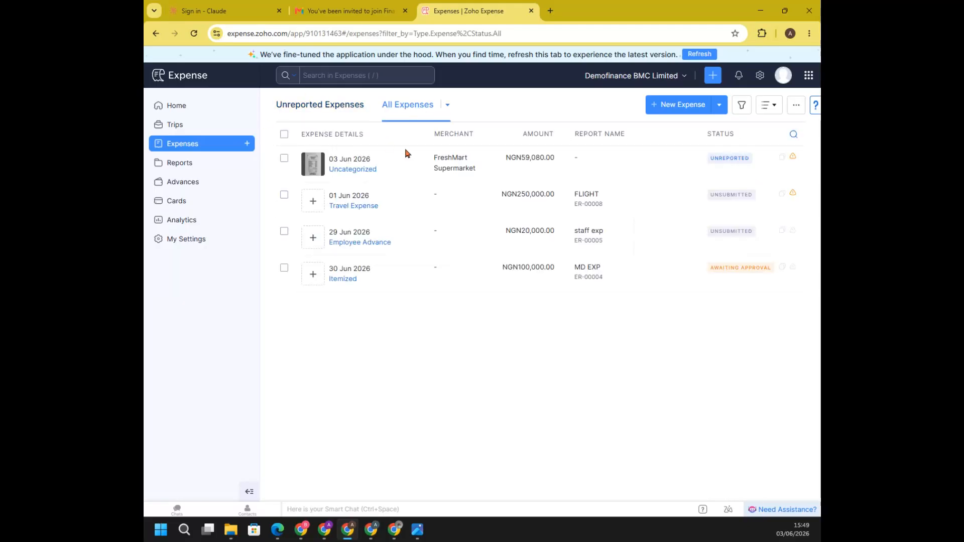
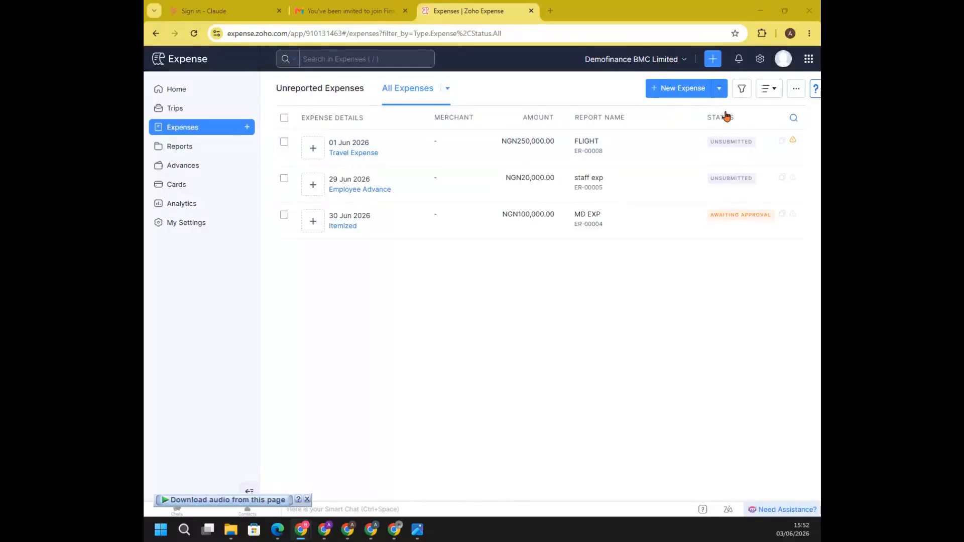
# Upload the receipt naira image from the computer for autoscan, and check the unreported and all expenses lists
pyautogui.click(718, 91)
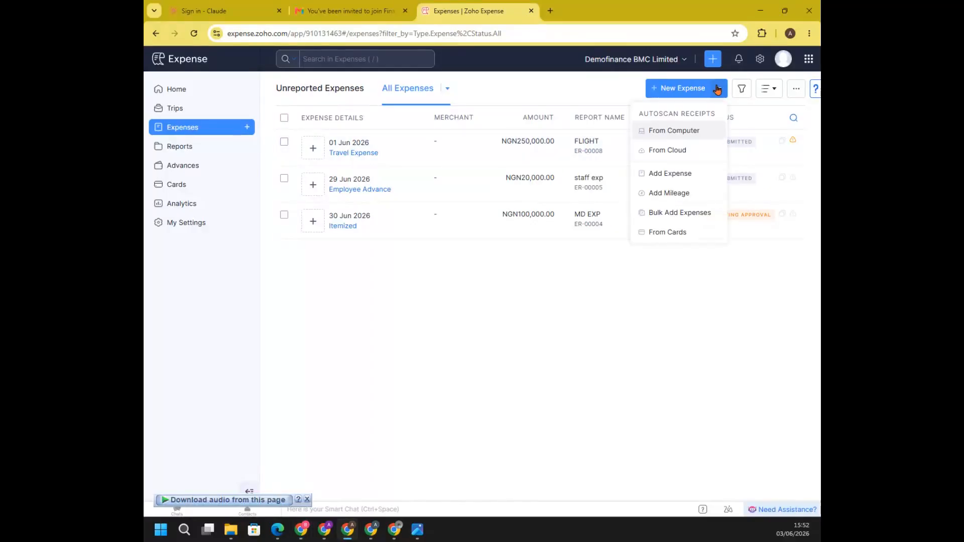
pyautogui.click(683, 131)
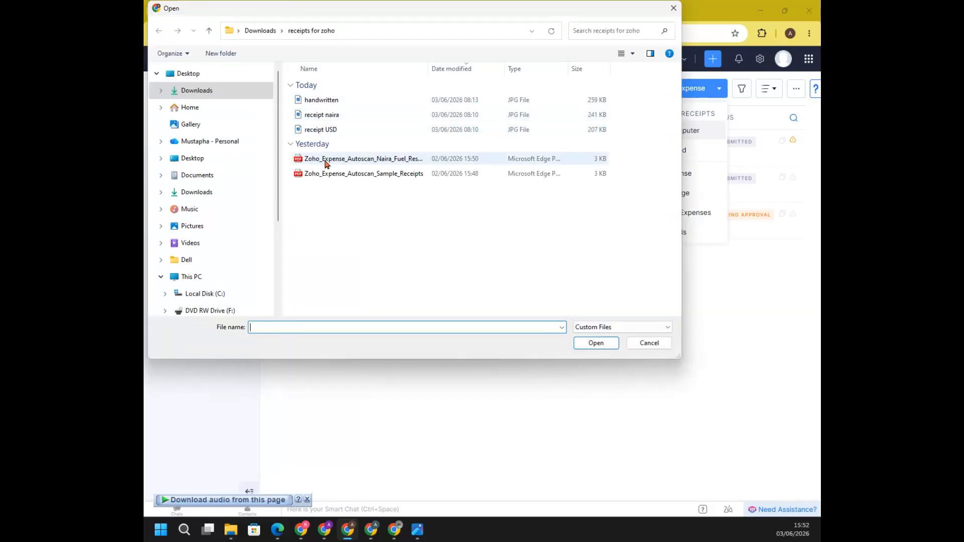
pyautogui.doubleClick(320, 117)
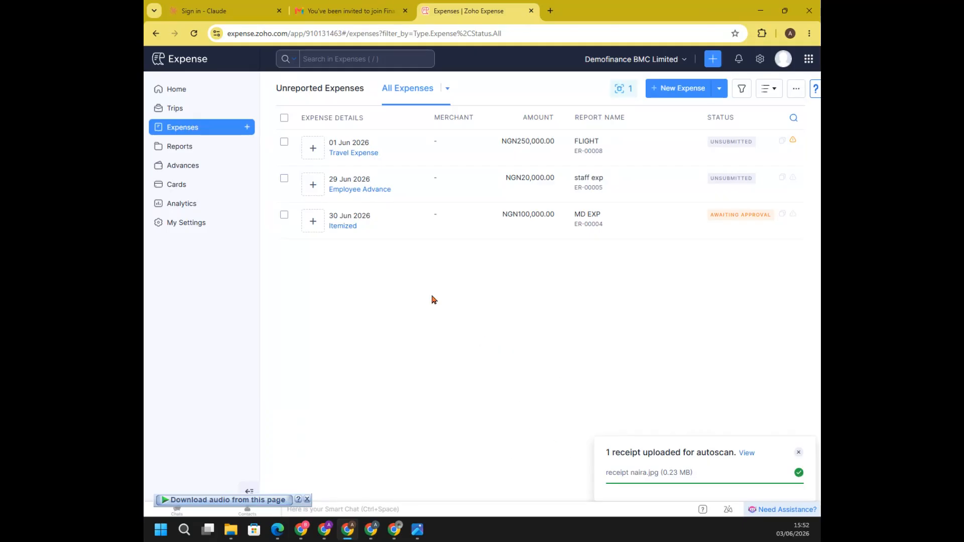
pyautogui.click(338, 90)
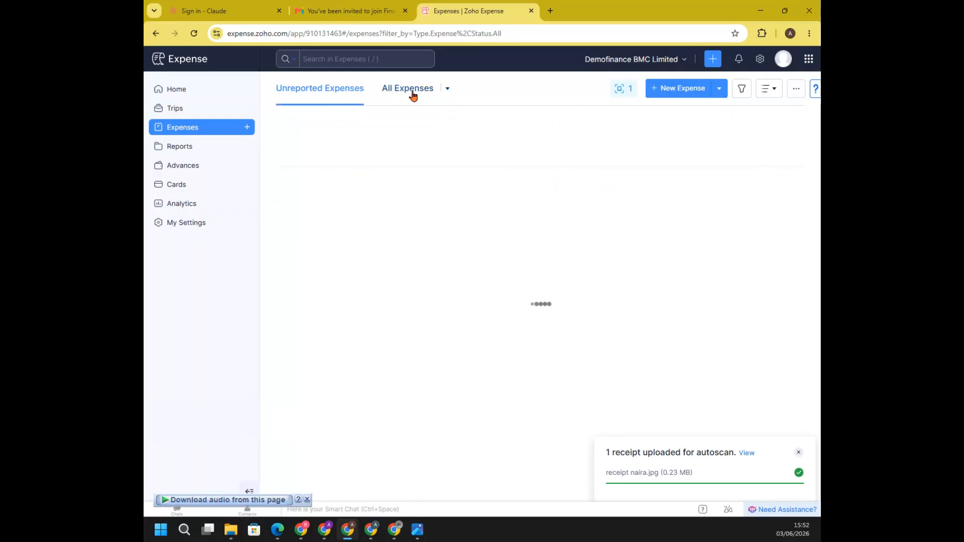
pyautogui.click(418, 93)
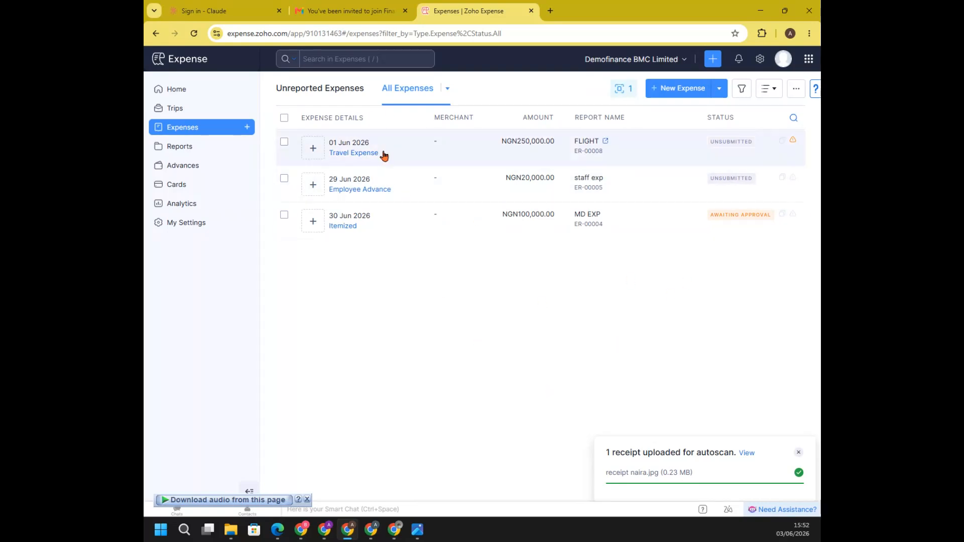
# View the receipt being scanned and its manual expense entry form, closing the form without saving
pyautogui.click(747, 454)
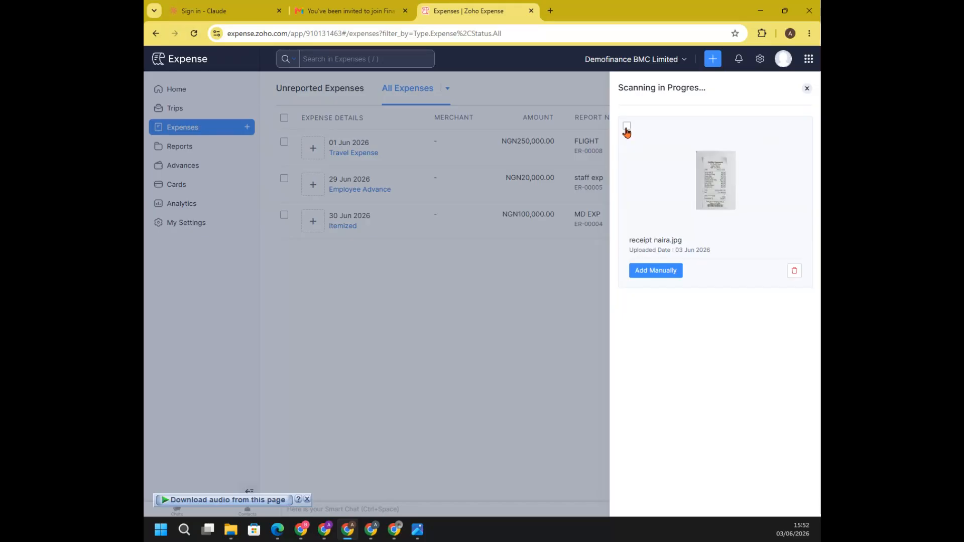
pyautogui.click(627, 126)
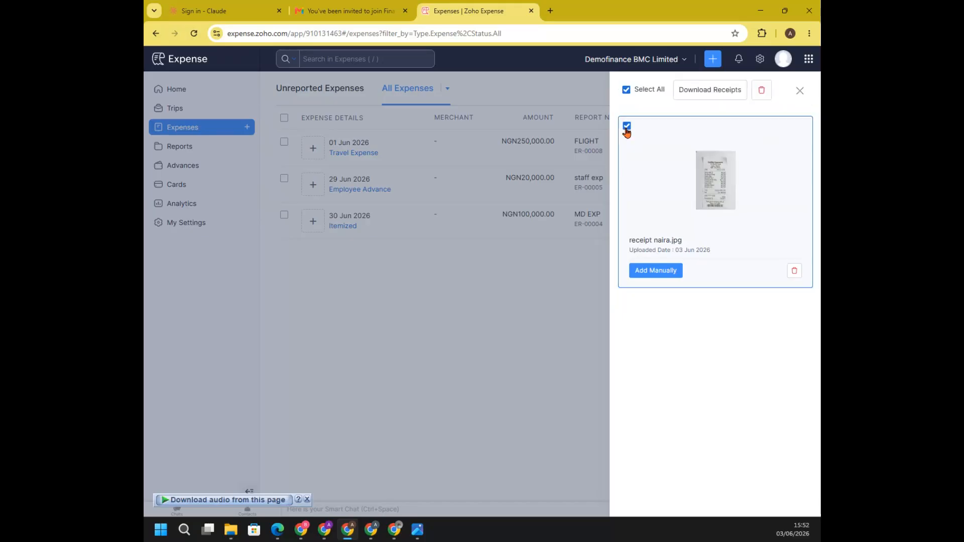
pyautogui.click(656, 271)
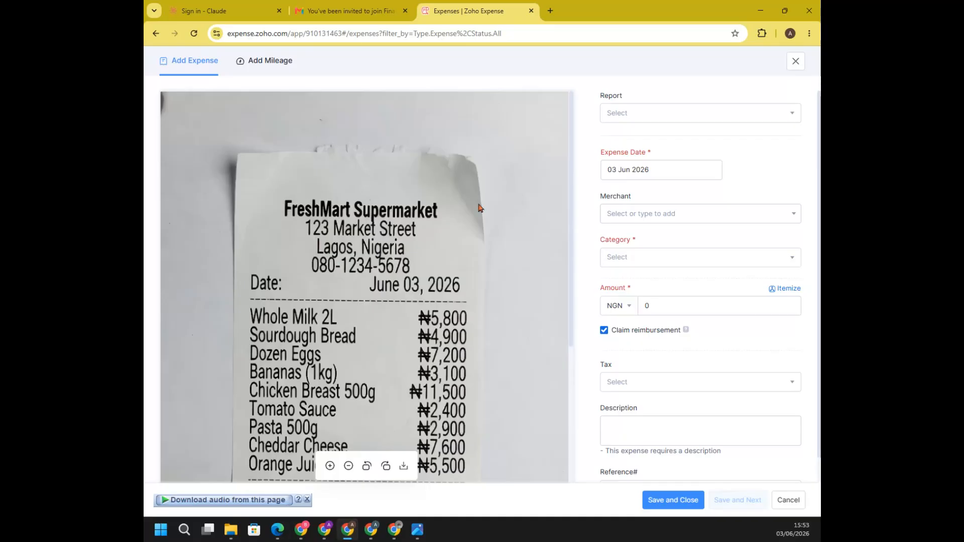
pyautogui.click(782, 498)
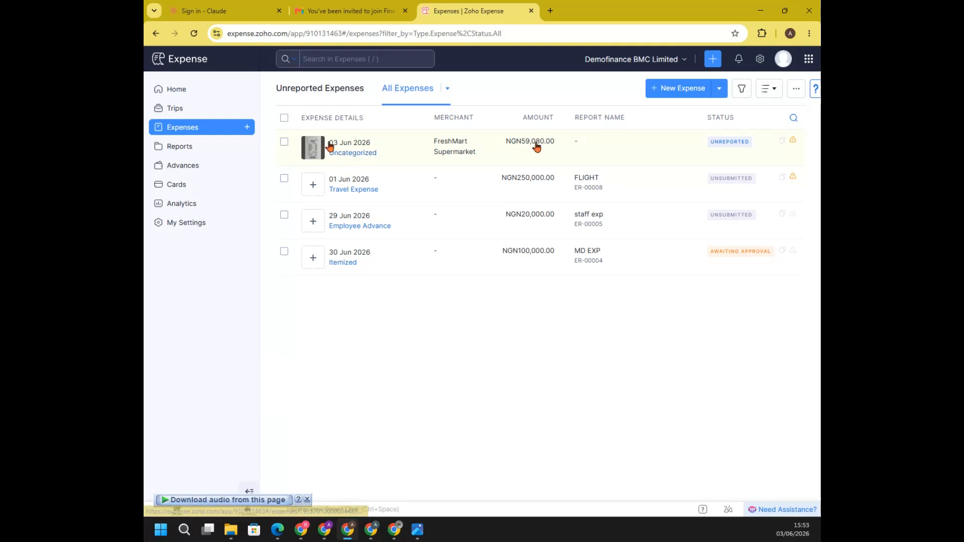
# Add the scanned FreshMart Supermarket expense to a new report named OFFICE EXPENSE SHOPPING with the business purpose HHHHH
pyautogui.click(349, 157)
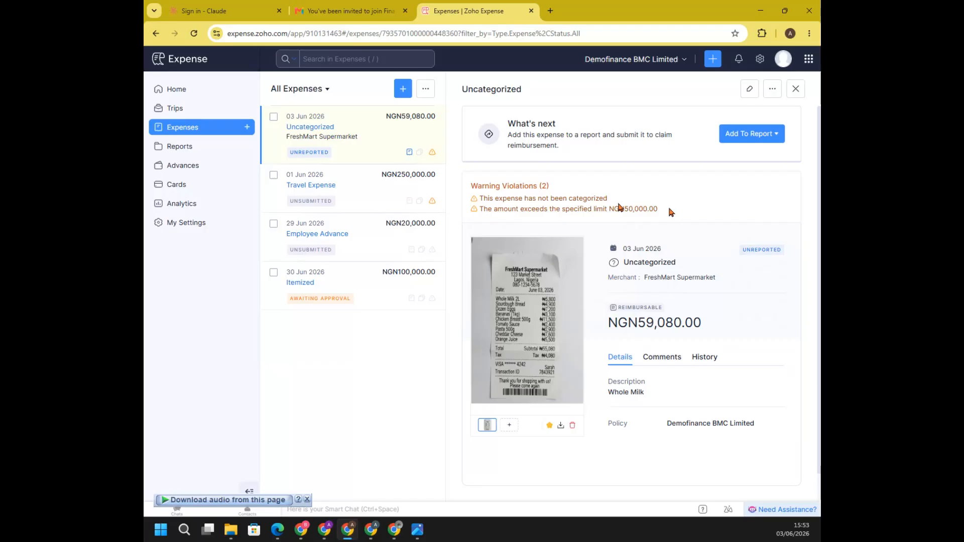
pyautogui.click(772, 136)
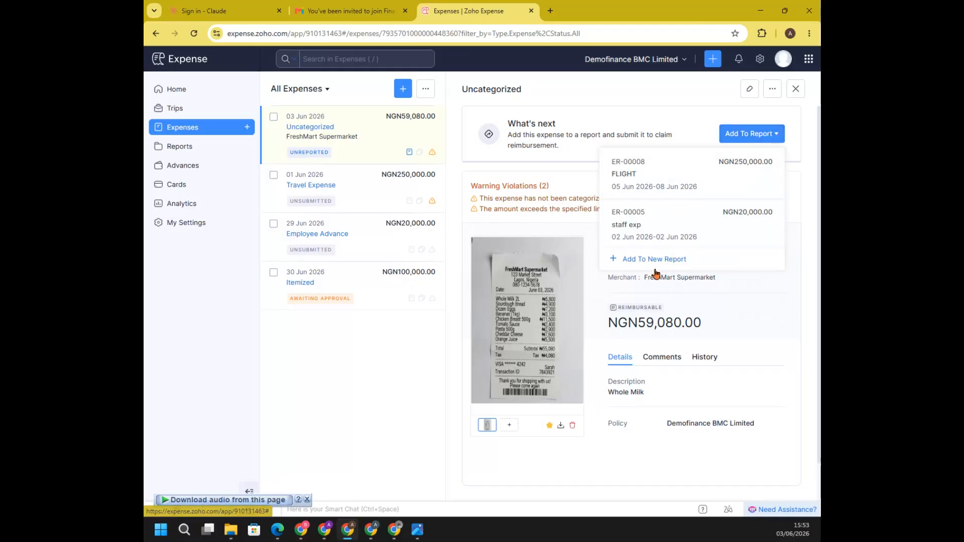
pyautogui.moveTo(547, 249)
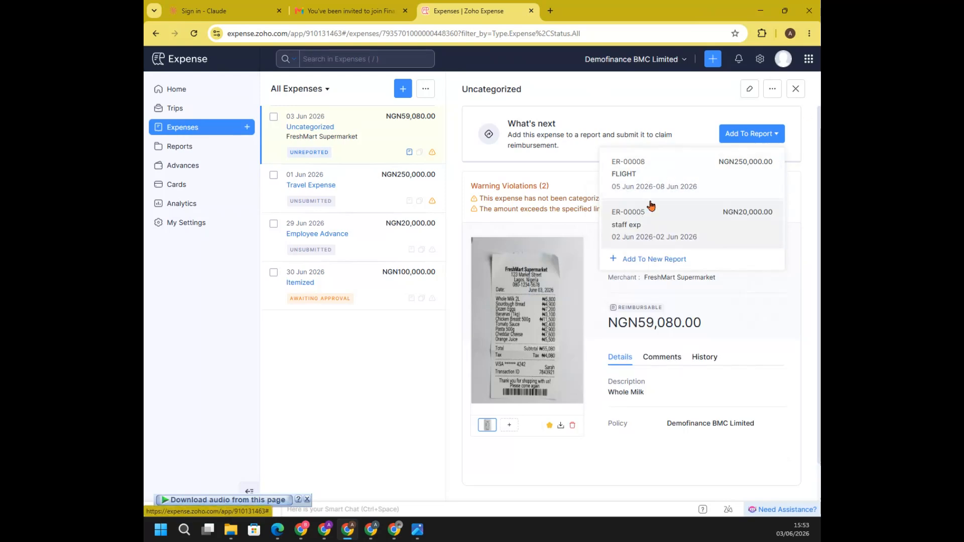
pyautogui.click(651, 260)
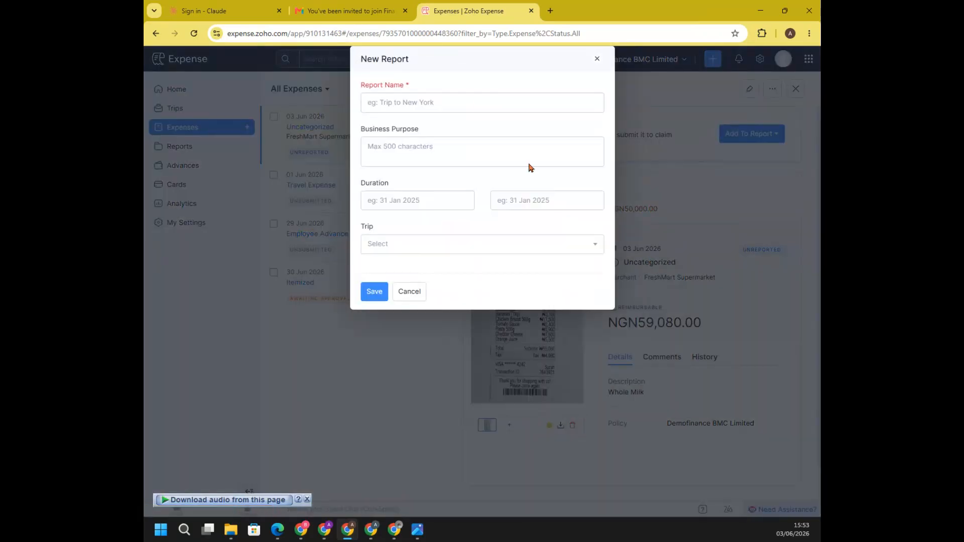
pyautogui.click(477, 102)
pyautogui.write('O')
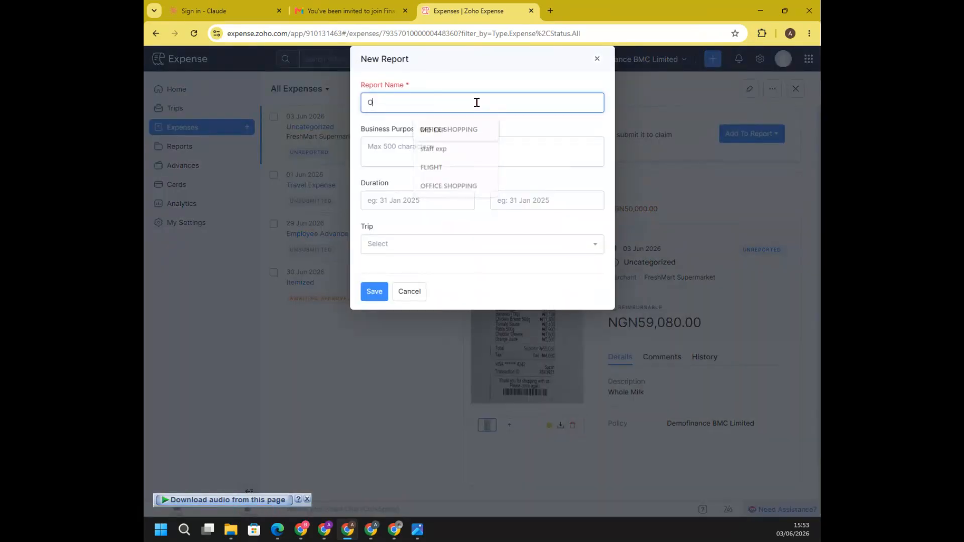
pyautogui.write('FFICE EXPENSE SHOPPING')
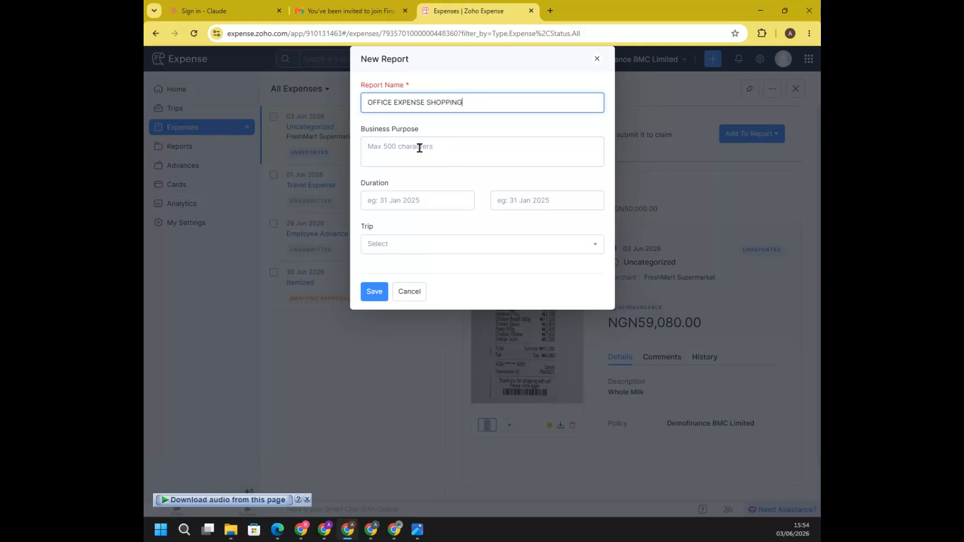
pyautogui.click(390, 148)
pyautogui.write('HHHHH')
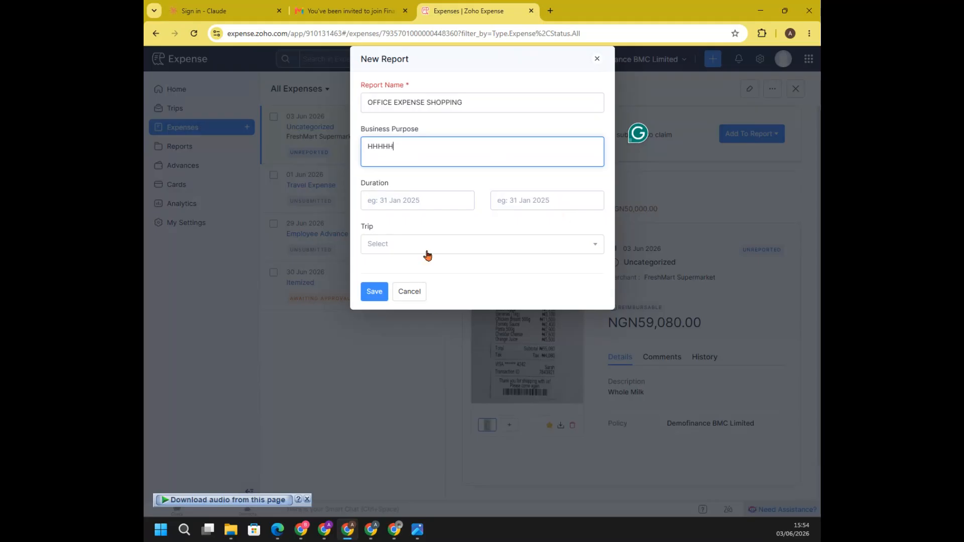
pyautogui.click(373, 291)
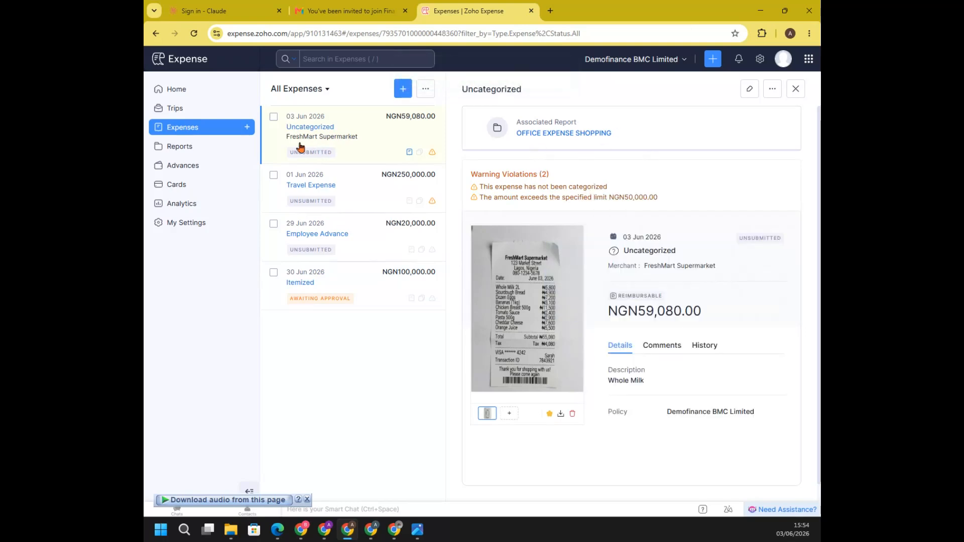
# View the report linked to the FreshMart Supermarket expense, return to the expenses list, and reopen the report through the expense
pyautogui.click(772, 91)
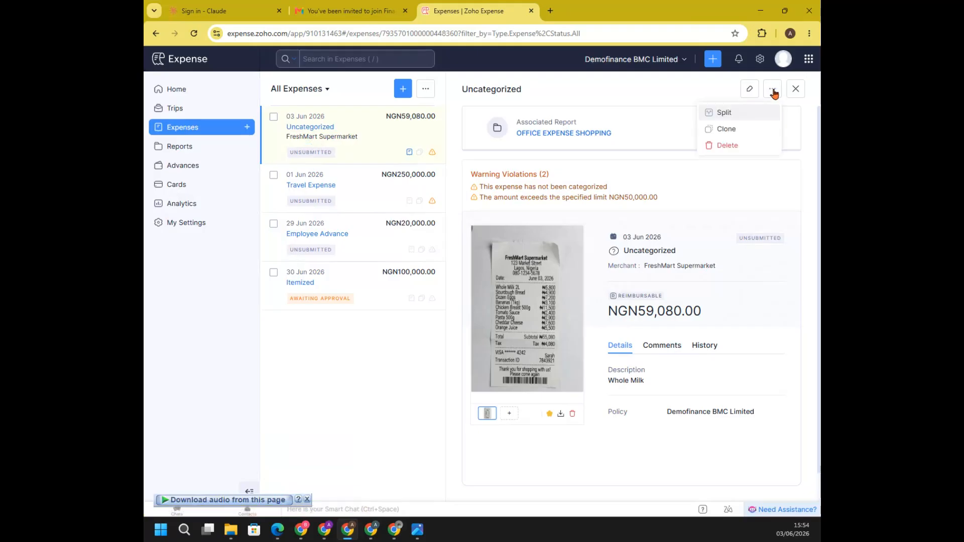
pyautogui.click(562, 133)
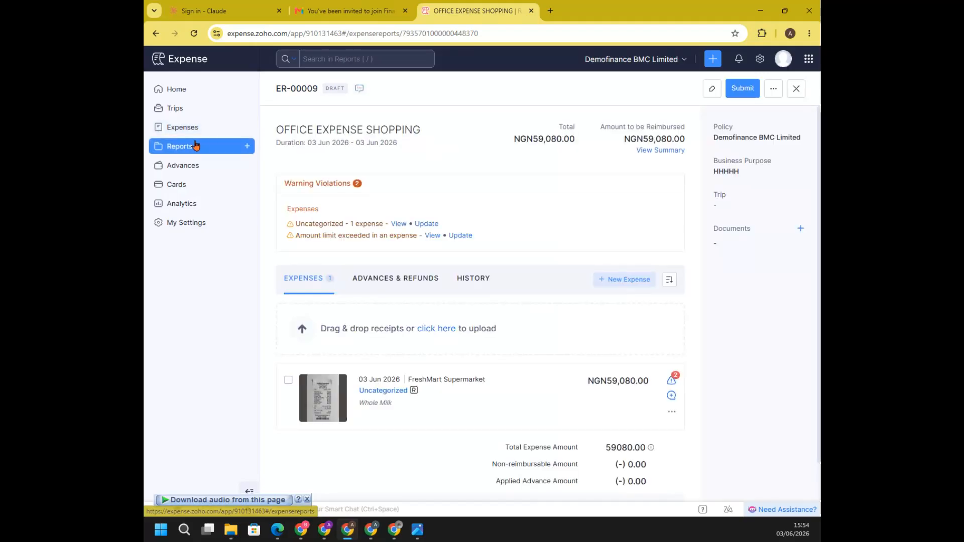
pyautogui.click(183, 132)
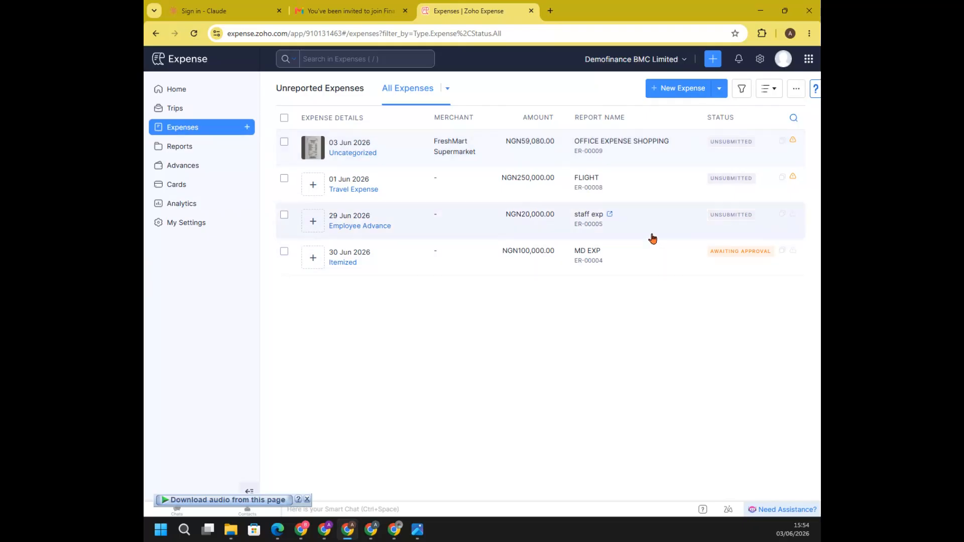
pyautogui.click(366, 148)
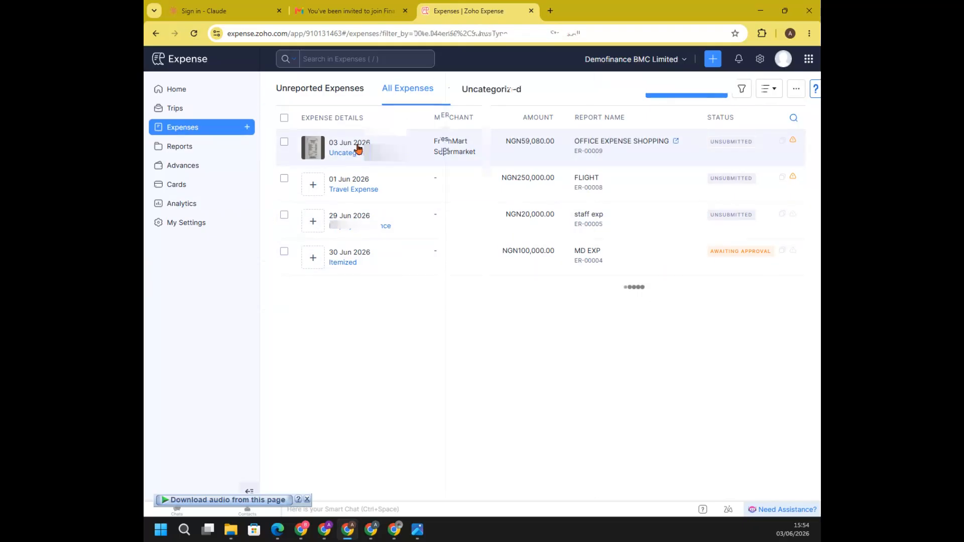
pyautogui.click(556, 134)
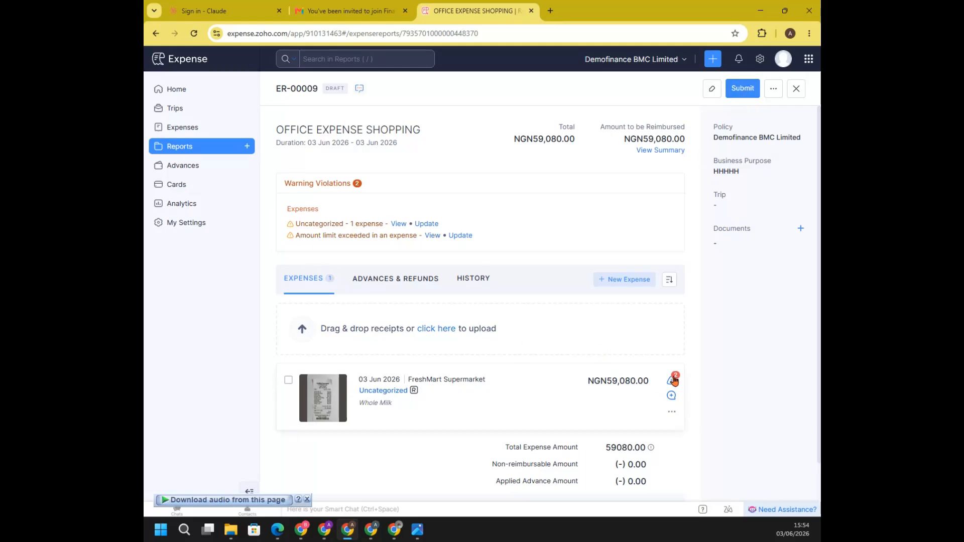
# Apply the NGN25,000.00 advance dated 02 Jun 2026 to the OFFICE EXPENSE SHOPPING report and submit it for approval
pyautogui.click(742, 91)
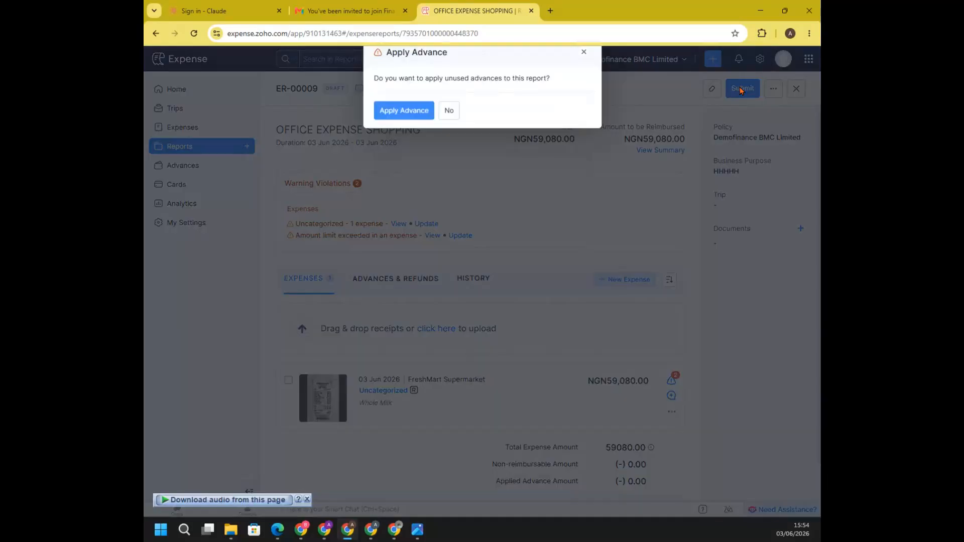
pyautogui.click(409, 118)
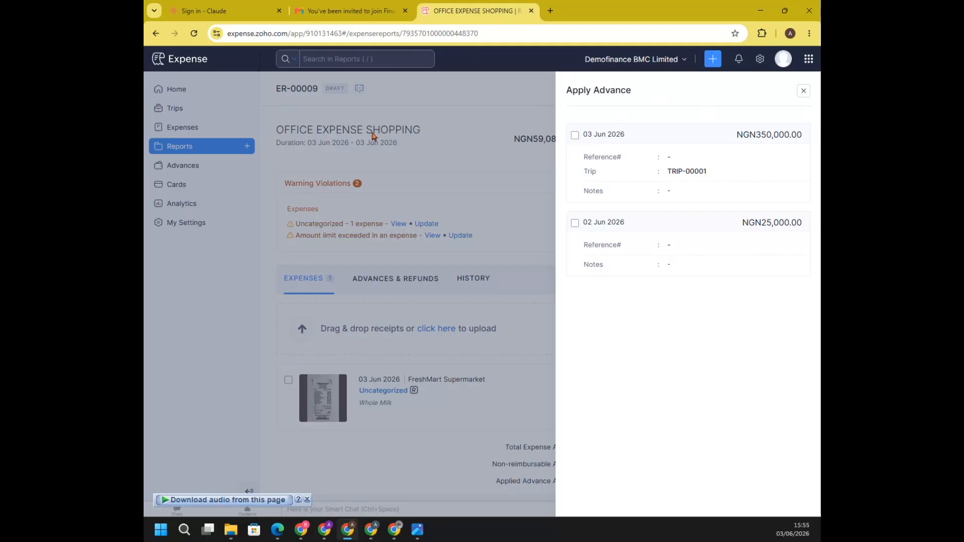
pyautogui.click(575, 226)
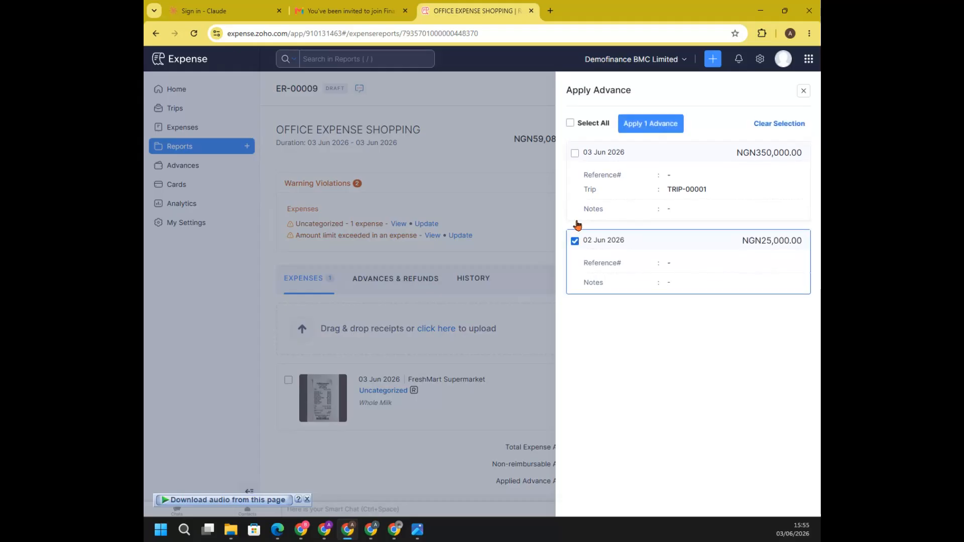
pyautogui.click(648, 124)
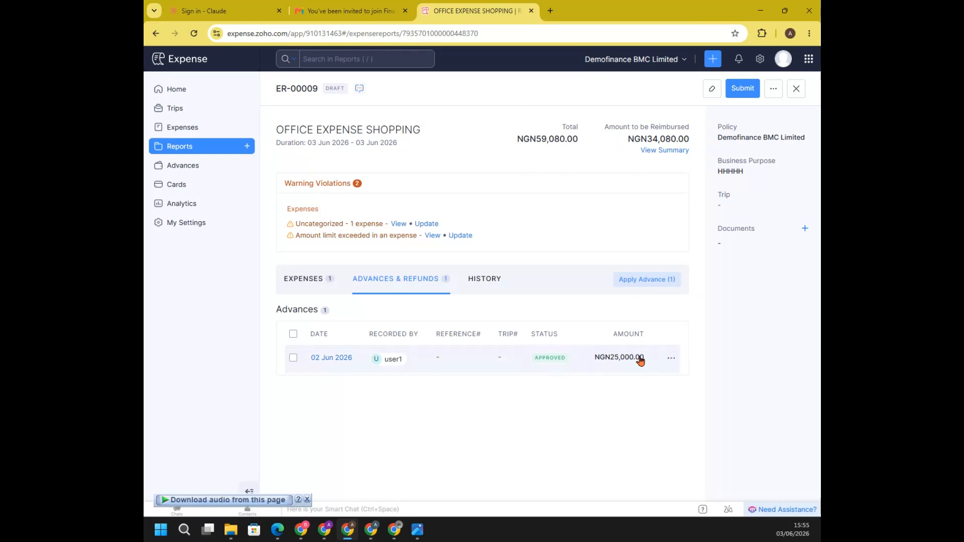
pyautogui.click(742, 89)
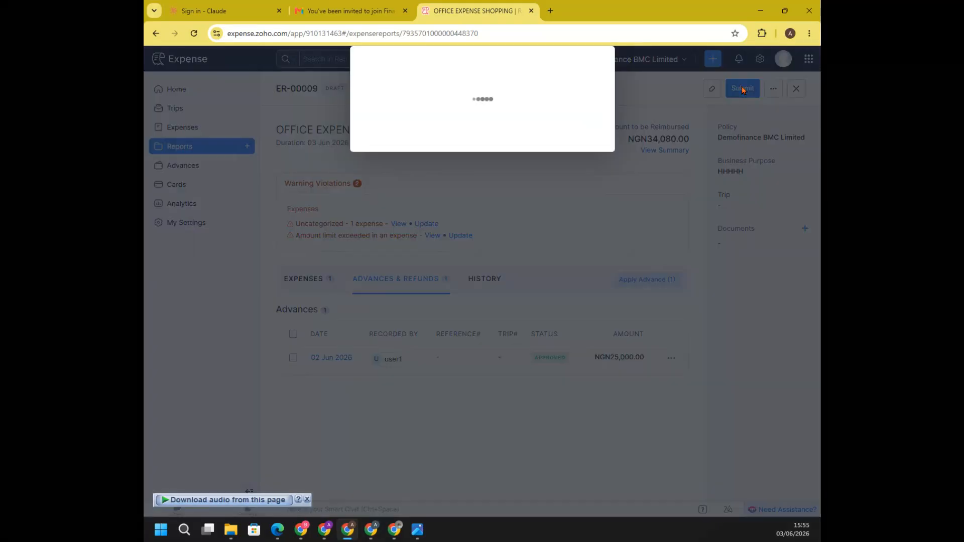
pyautogui.click(384, 201)
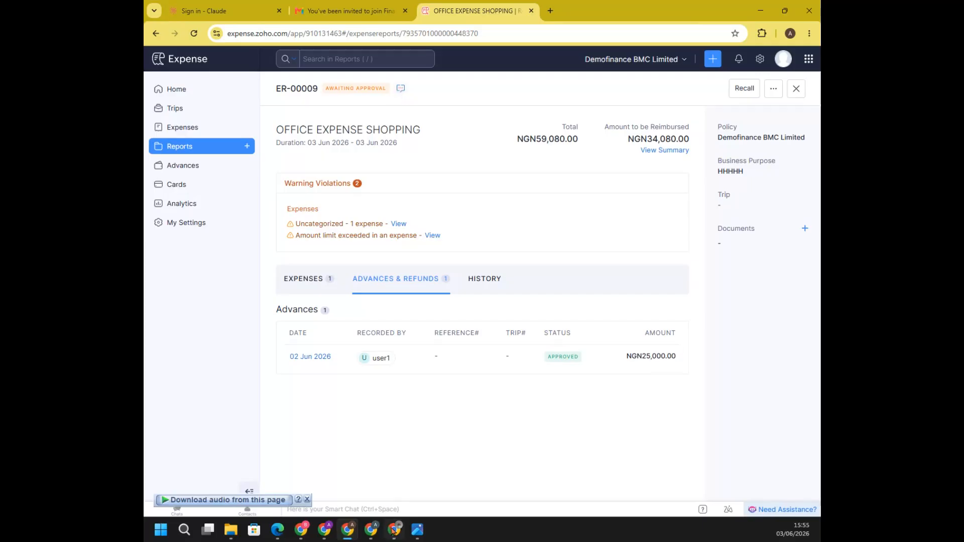
# Switch to the admin's browser window, refresh the dashboard, and open the submitted OFFICE EXPENSE SHOPPING report from the notifications
pyautogui.moveTo(394, 532)
pyautogui.click(394, 459)
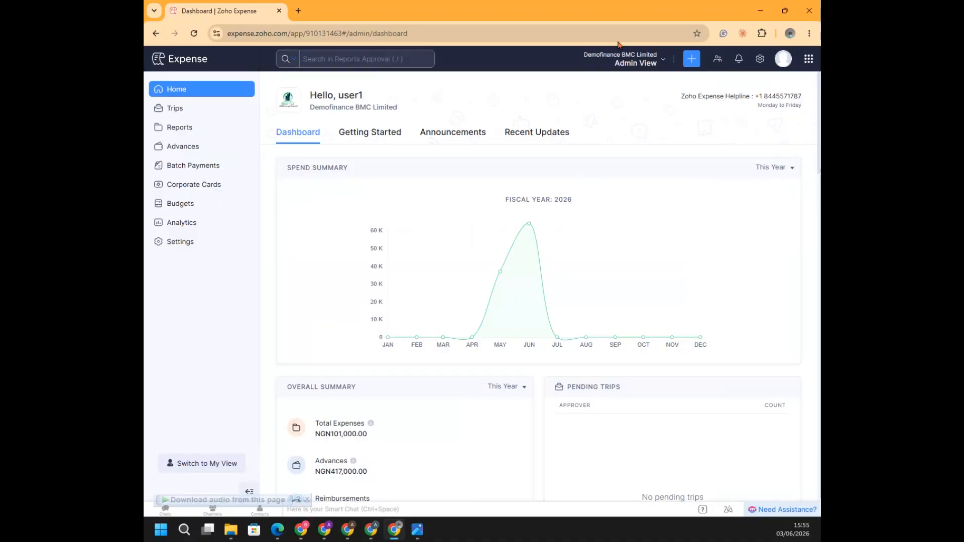
pyautogui.click(194, 34)
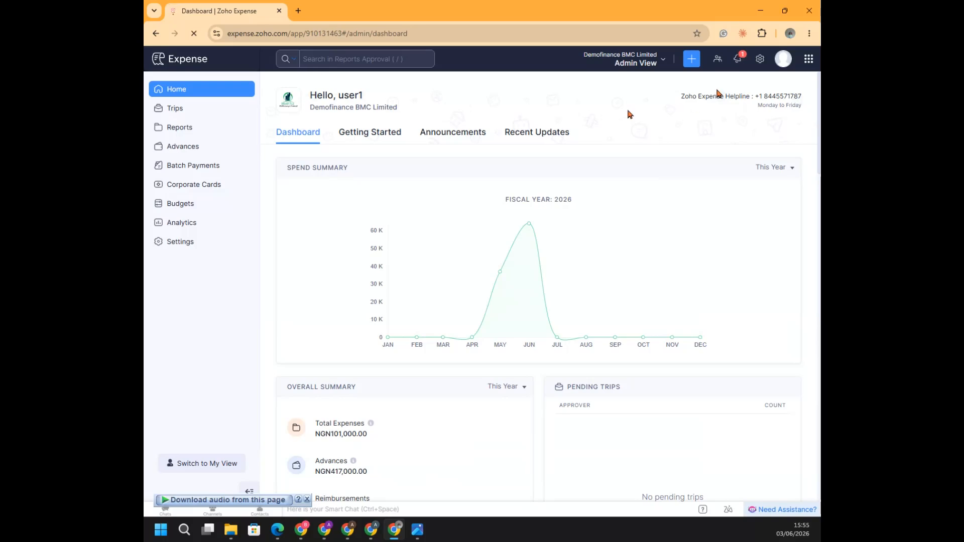
pyautogui.click(739, 60)
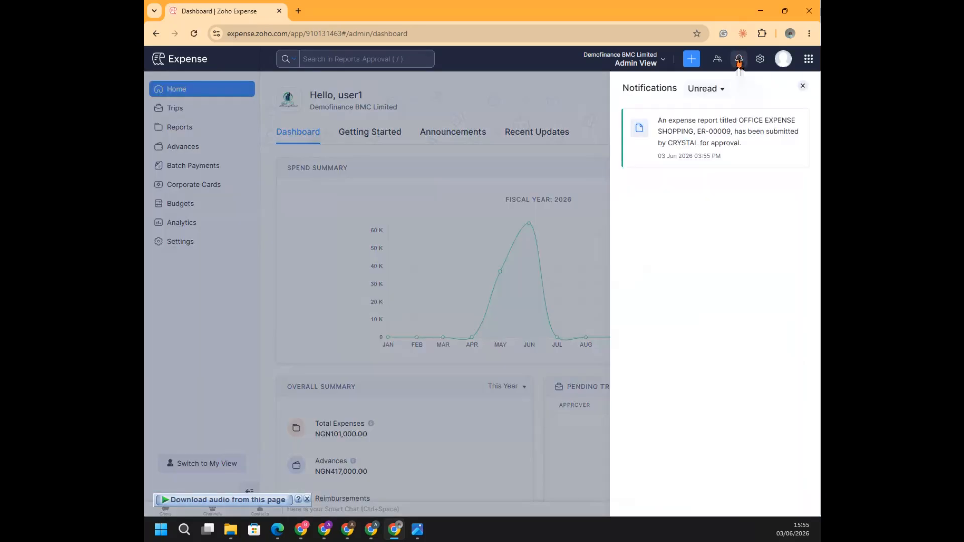
pyautogui.click(704, 138)
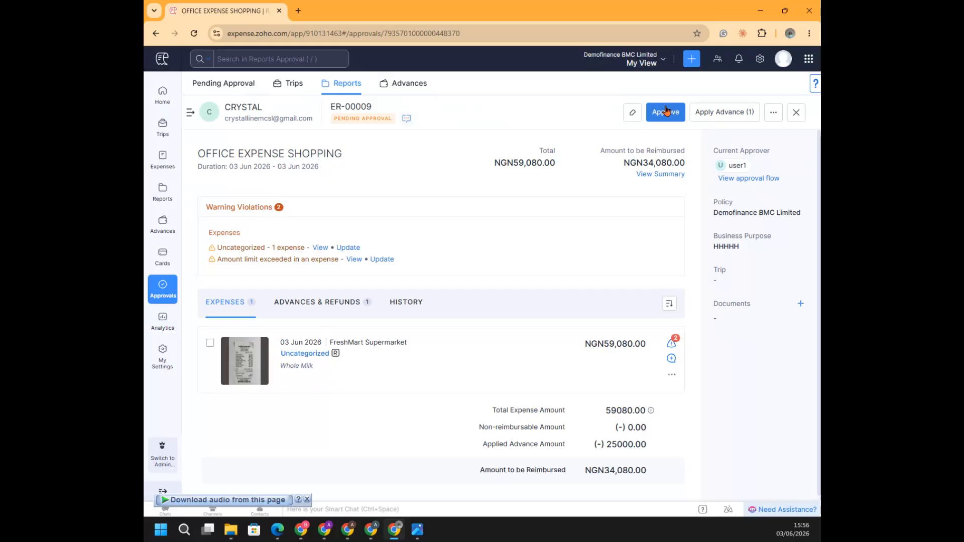
# Check the additional report actions and approve the OFFICE EXPENSE SHOPPING report
pyautogui.click(772, 113)
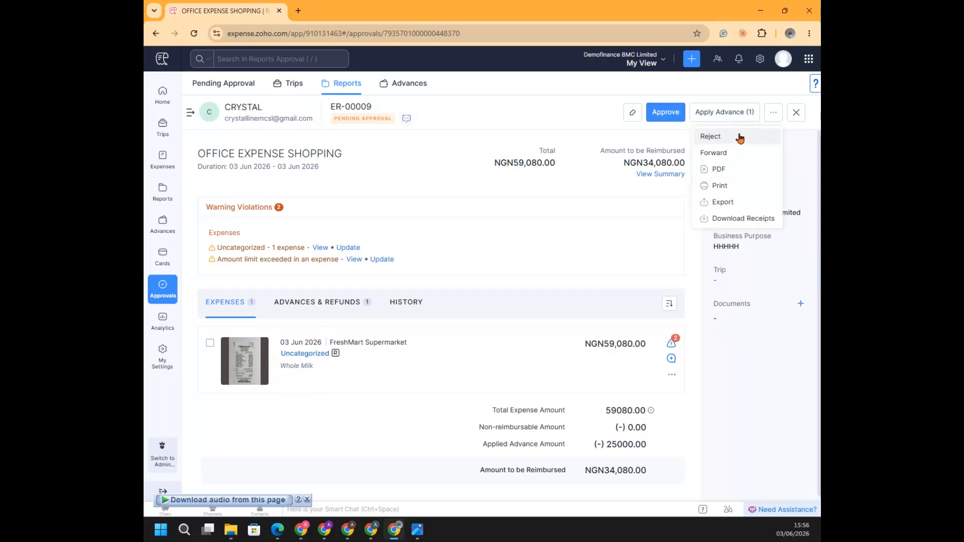
pyautogui.click(665, 113)
pyautogui.click(395, 120)
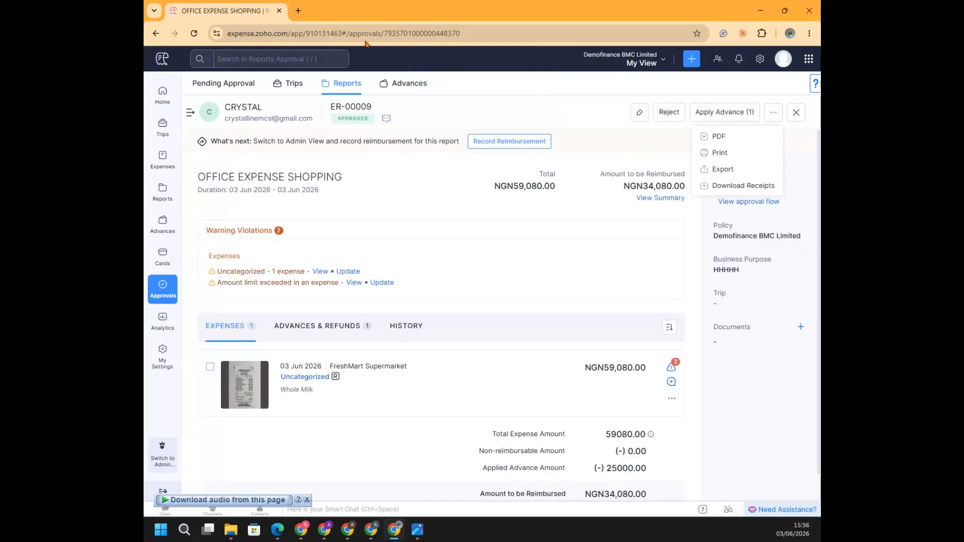
# Open Zoho Books in a new browser tab alongside the approved expense report and bring up its dashboard
pyautogui.click(299, 11)
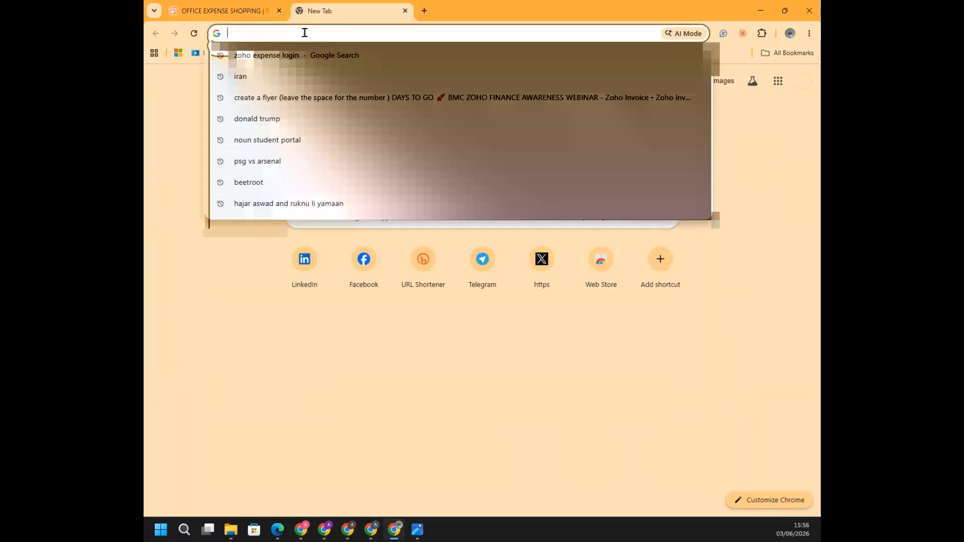
pyautogui.write('BOOK')
pyautogui.press('Return')
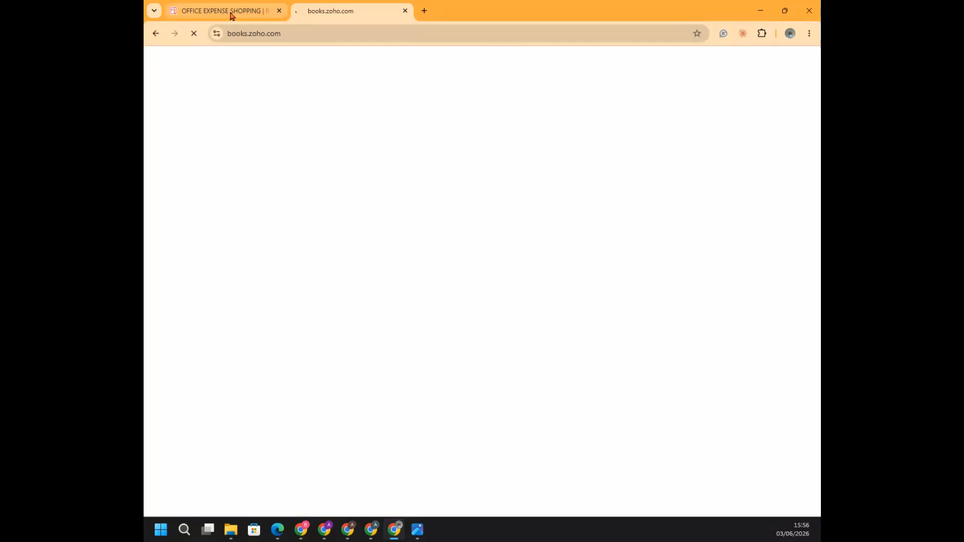
pyautogui.click(232, 16)
pyautogui.click(329, 14)
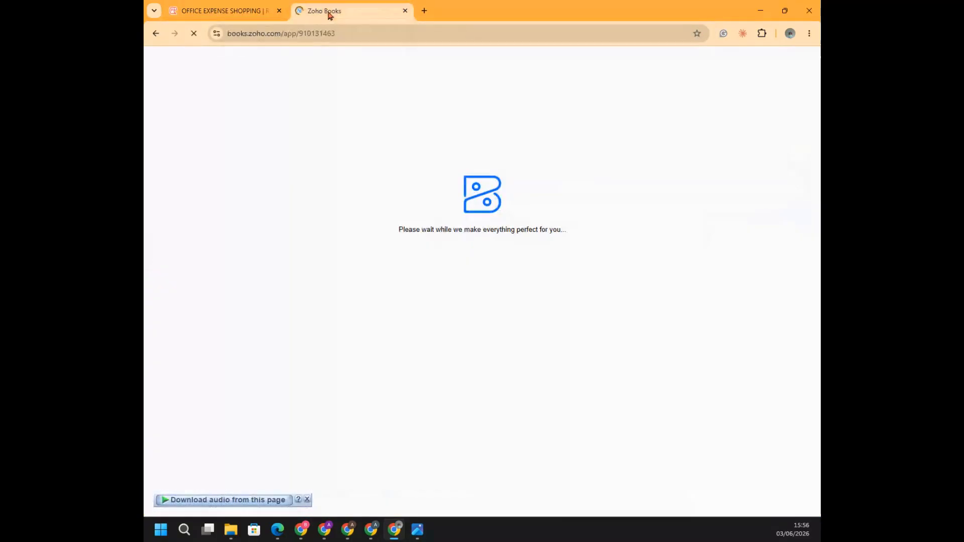
pyautogui.click(231, 10)
pyautogui.click(350, 7)
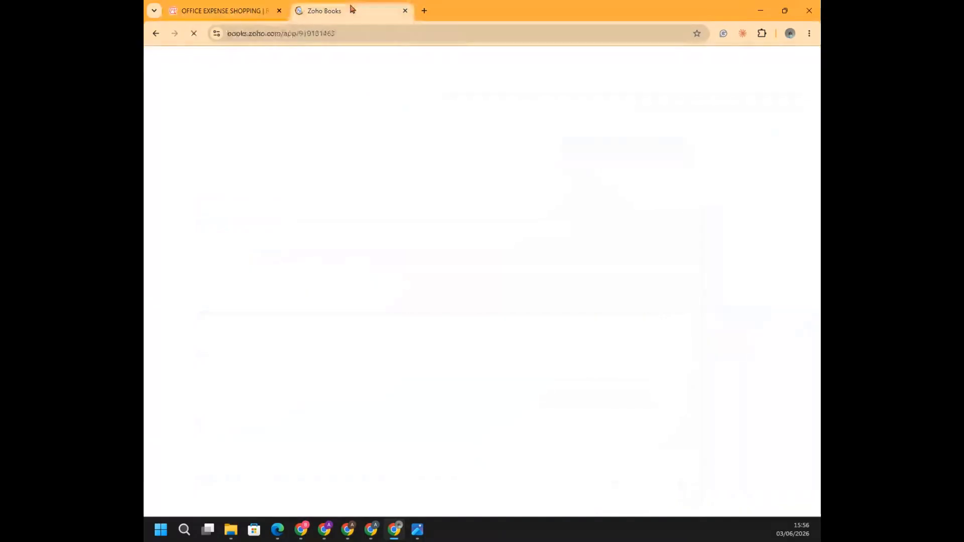
pyautogui.click(224, 9)
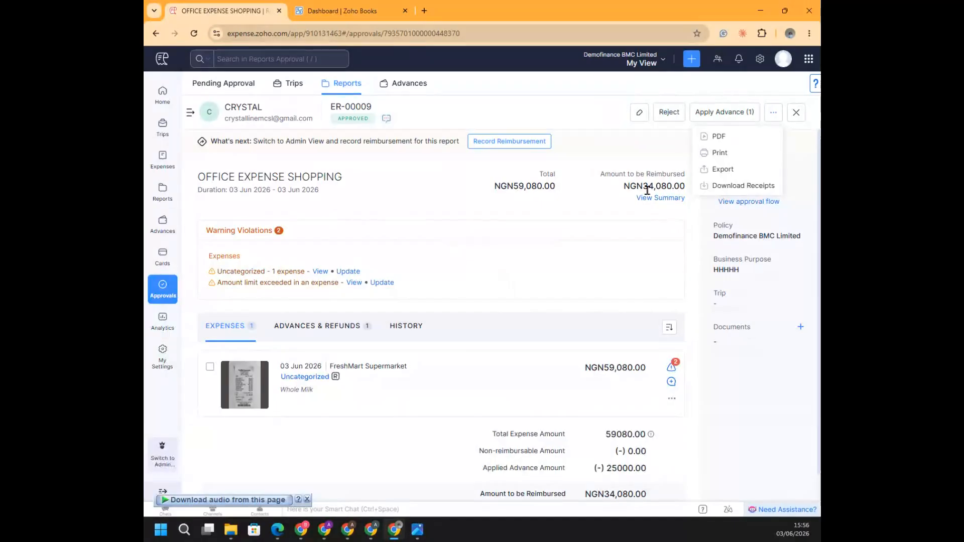
pyautogui.click(344, 6)
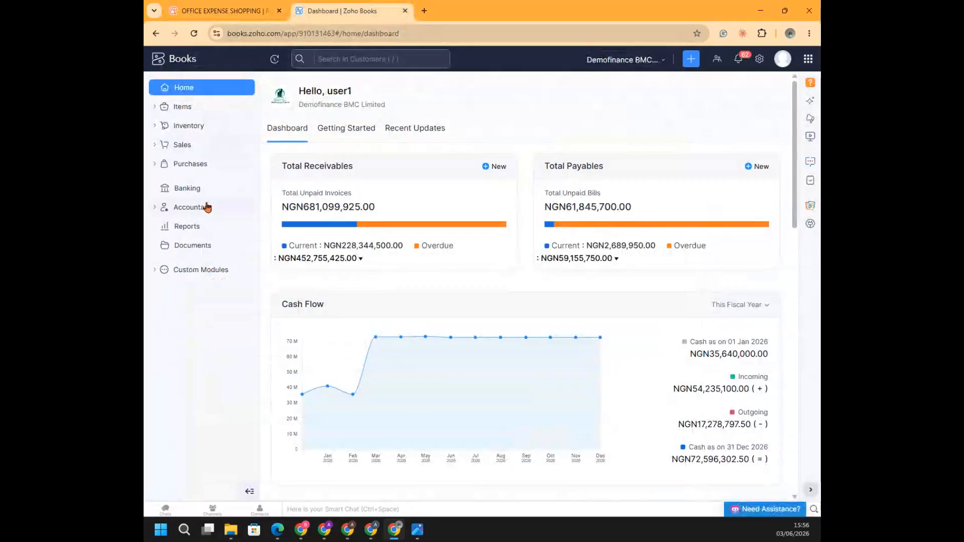
# Open the purchase expenses list in Zoho Books and examine the status and amount of the newest 03 Jun 2026 entry
pyautogui.click(189, 166)
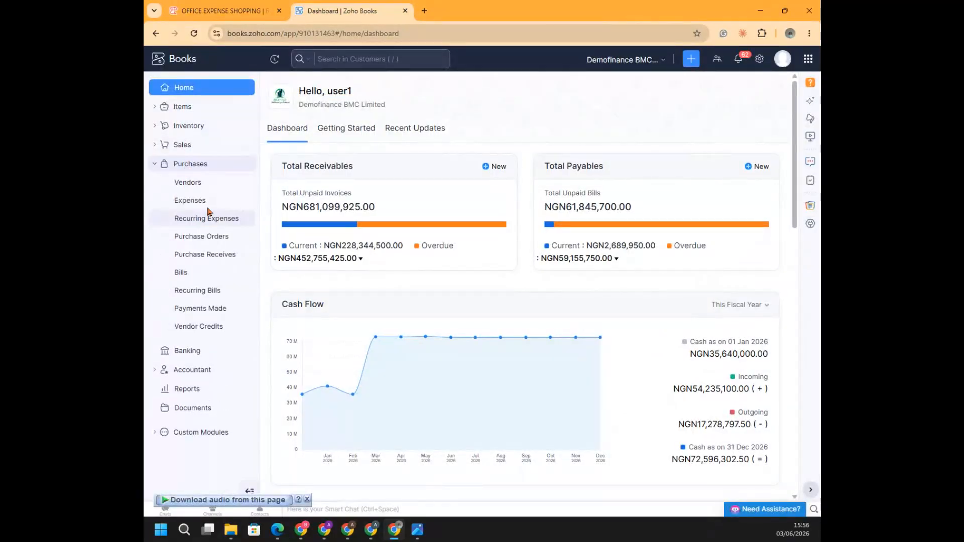
pyautogui.click(200, 202)
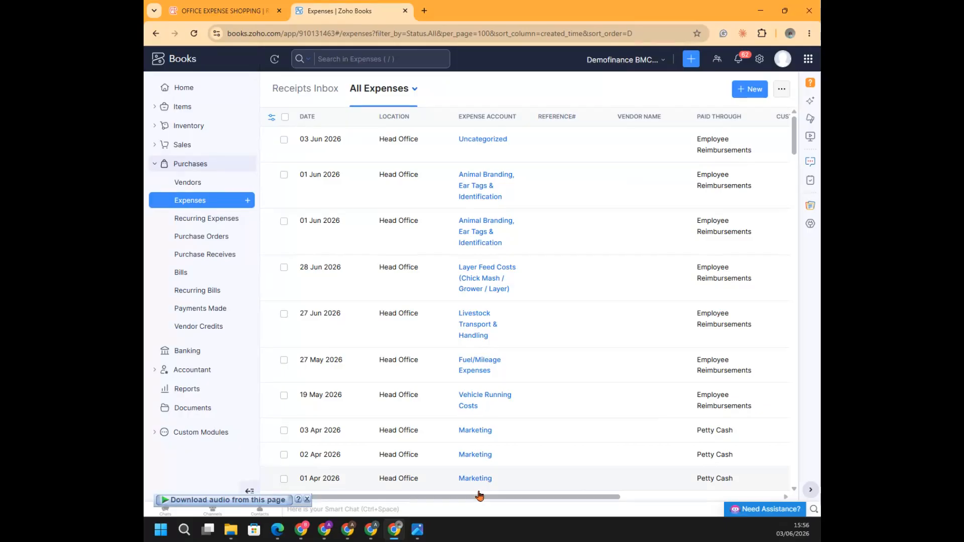
pyautogui.moveTo(481, 498); pyautogui.dragTo(603, 498)
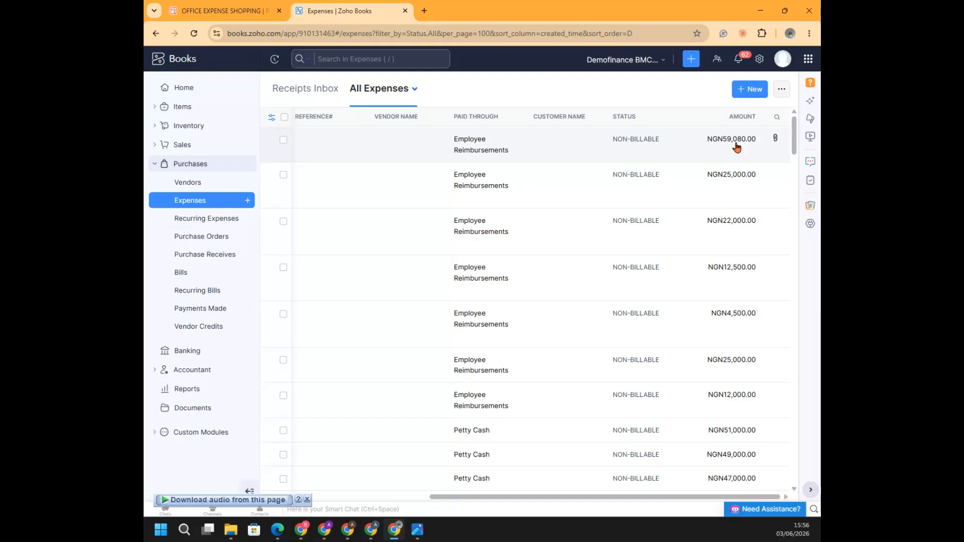
# Return to Zoho Expense, switch to Admin View, and open the OFFICE EXPENSE SHOPPING report from the reports list
pyautogui.click(231, 10)
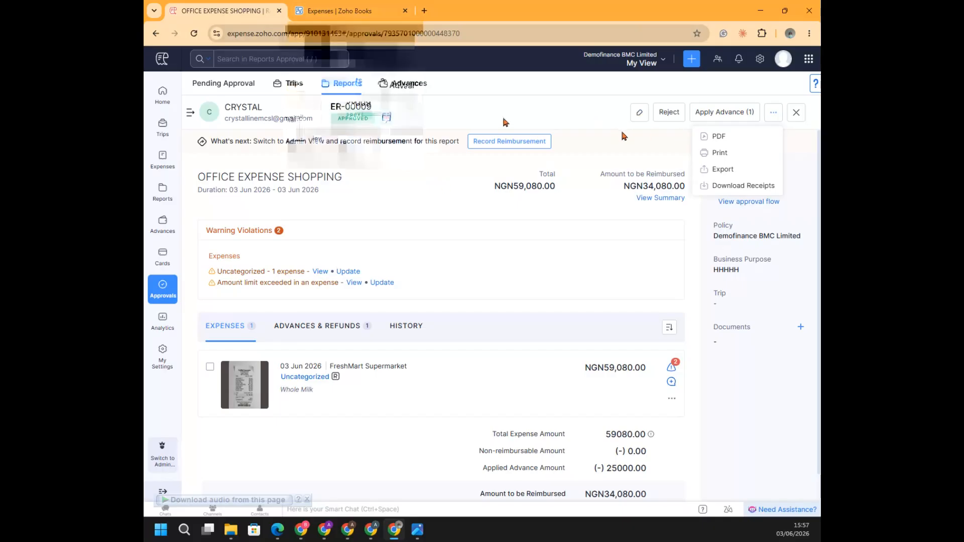
pyautogui.click(466, 112)
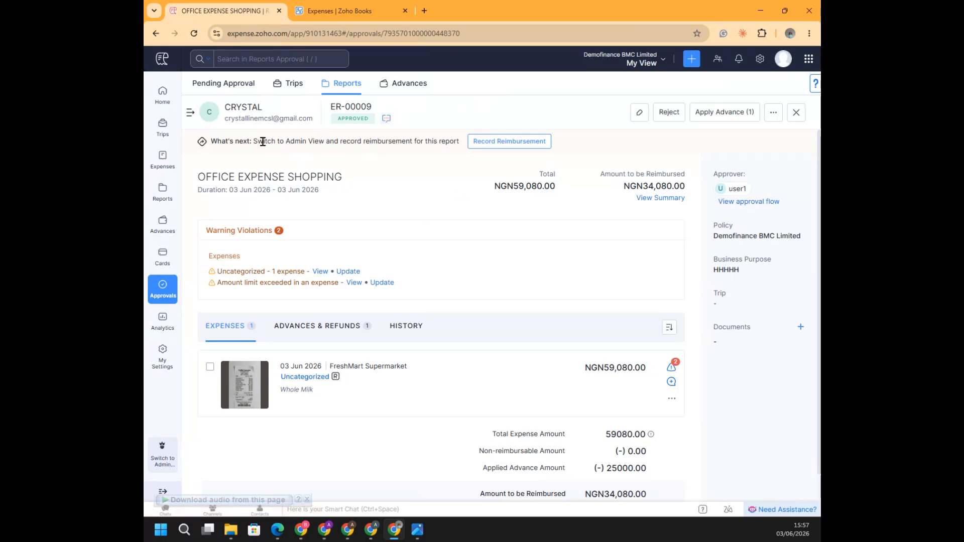
pyautogui.click(505, 144)
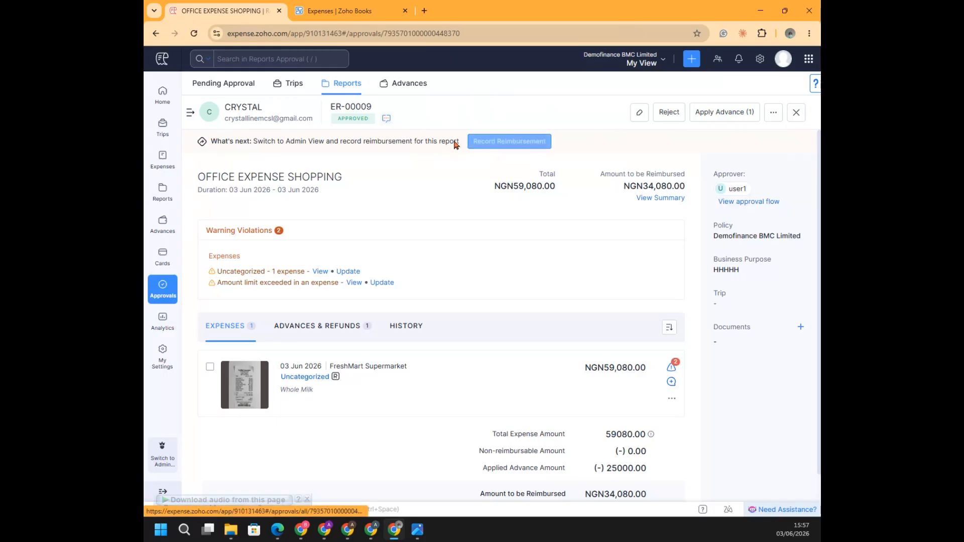
pyautogui.click(161, 462)
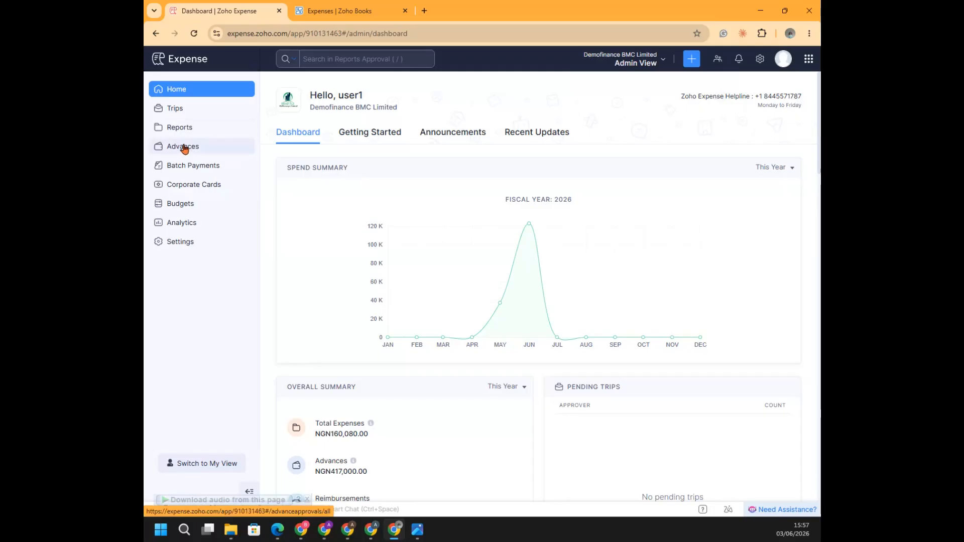
pyautogui.click(184, 129)
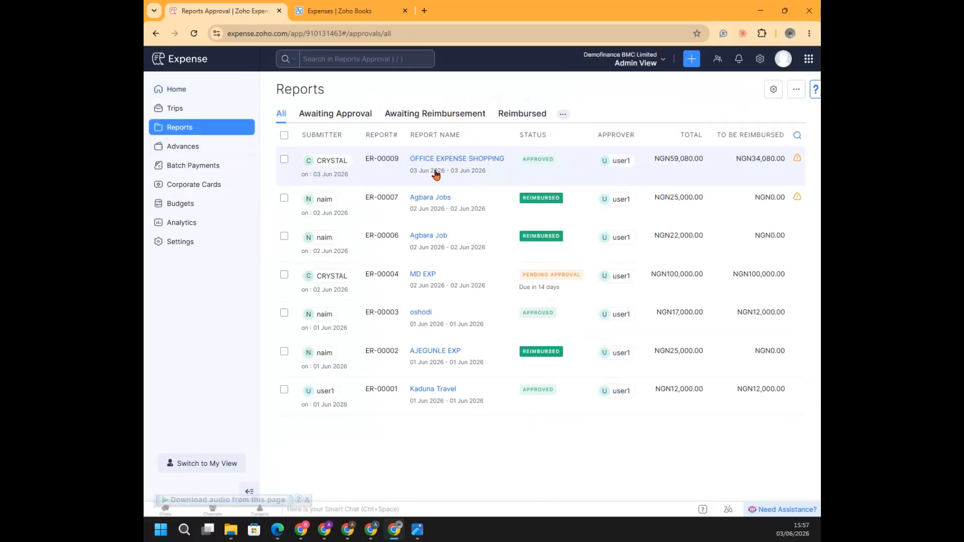
pyautogui.click(422, 160)
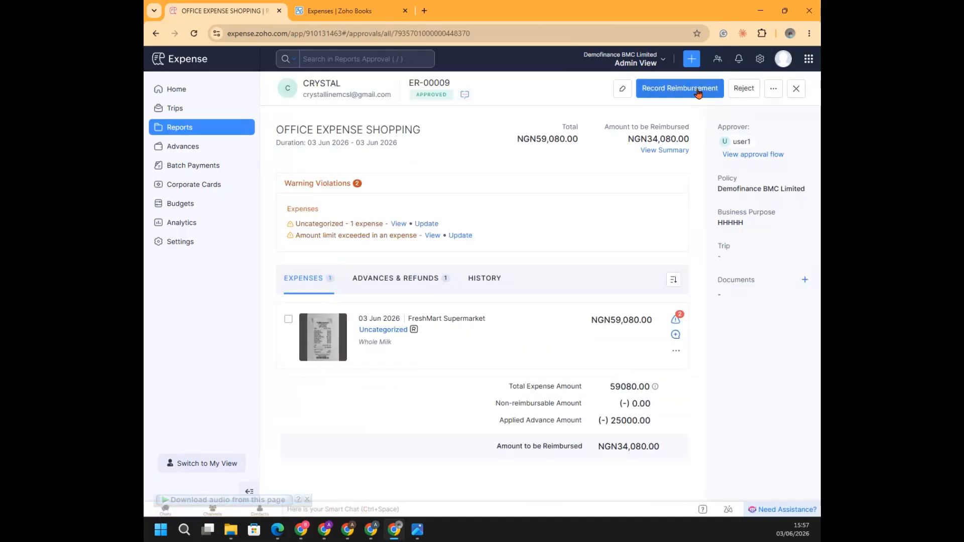
# Record the reimbursement for the OFFICE EXPENSE SHOPPING report, paid through GTBank Current Account
pyautogui.click(686, 91)
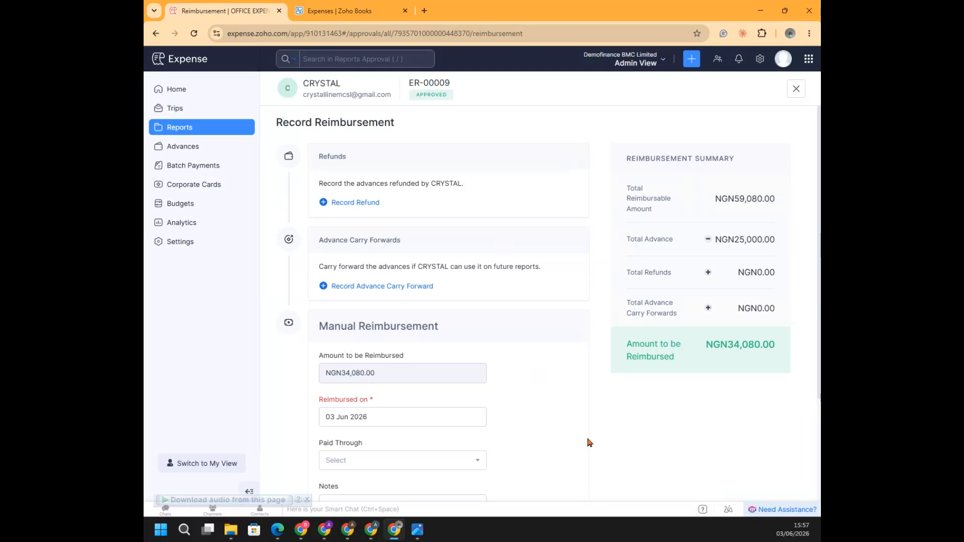
pyautogui.scroll(-3, 590, 442)
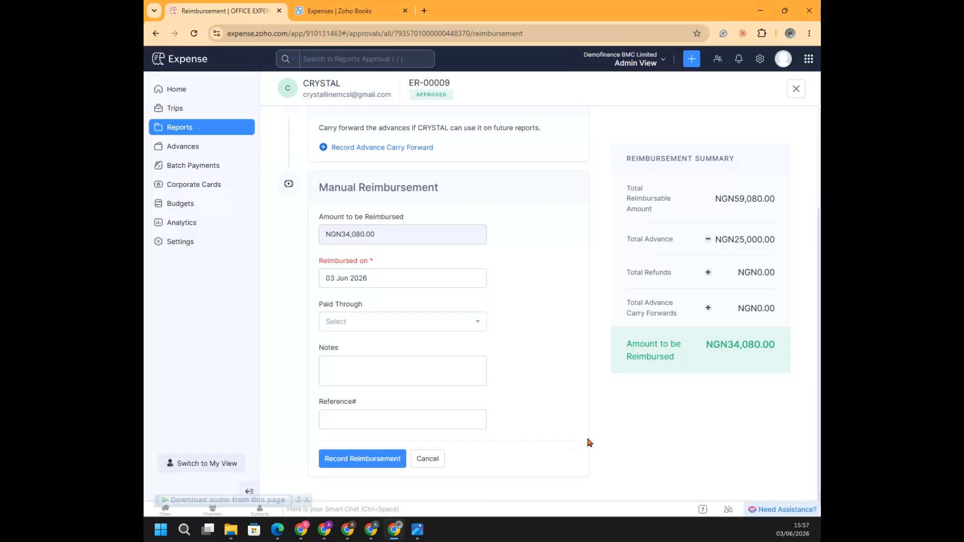
pyautogui.click(454, 324)
pyautogui.click(378, 449)
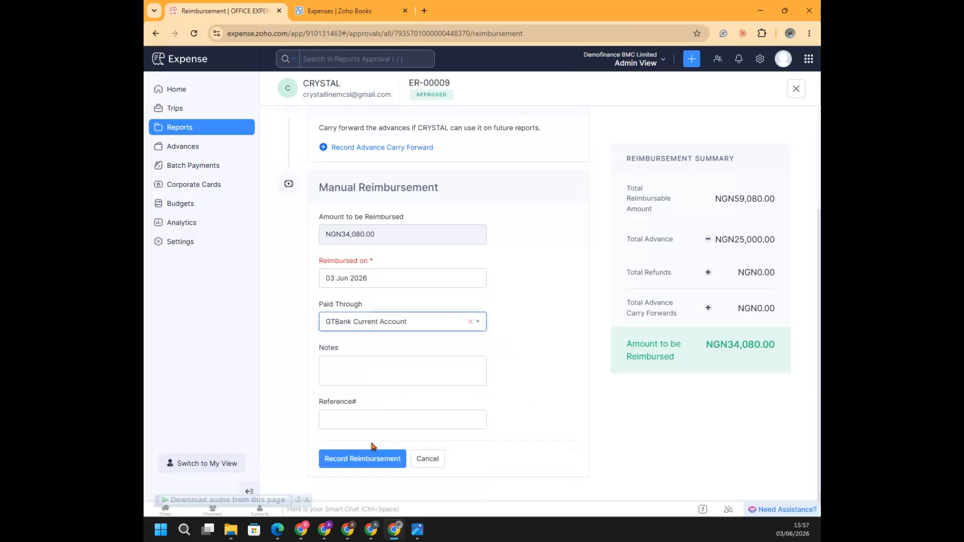
pyautogui.click(356, 461)
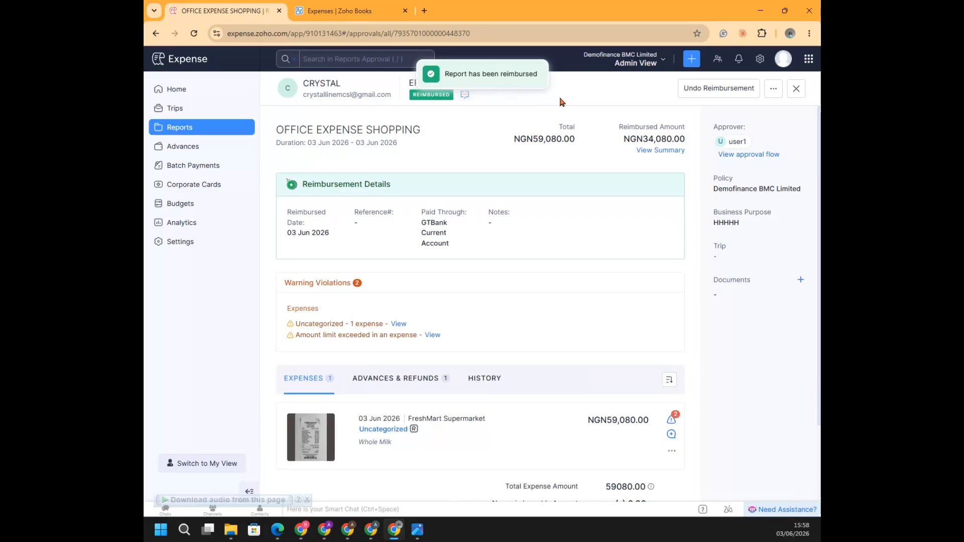
# Switch to the employee's browser window and review the unread notifications about the OFFICE EXPENSE SHOPPING report
pyautogui.moveTo(371, 530)
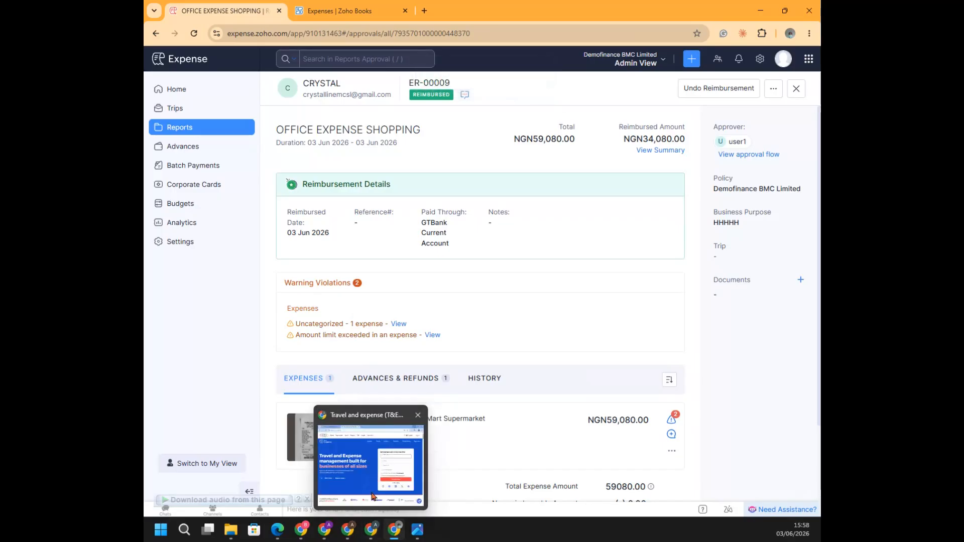
pyautogui.click(348, 529)
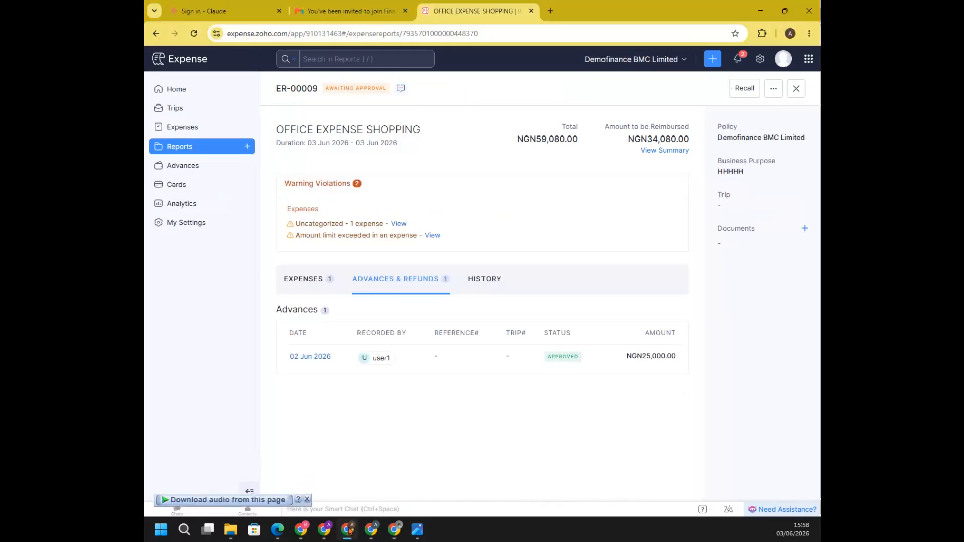
pyautogui.click(745, 60)
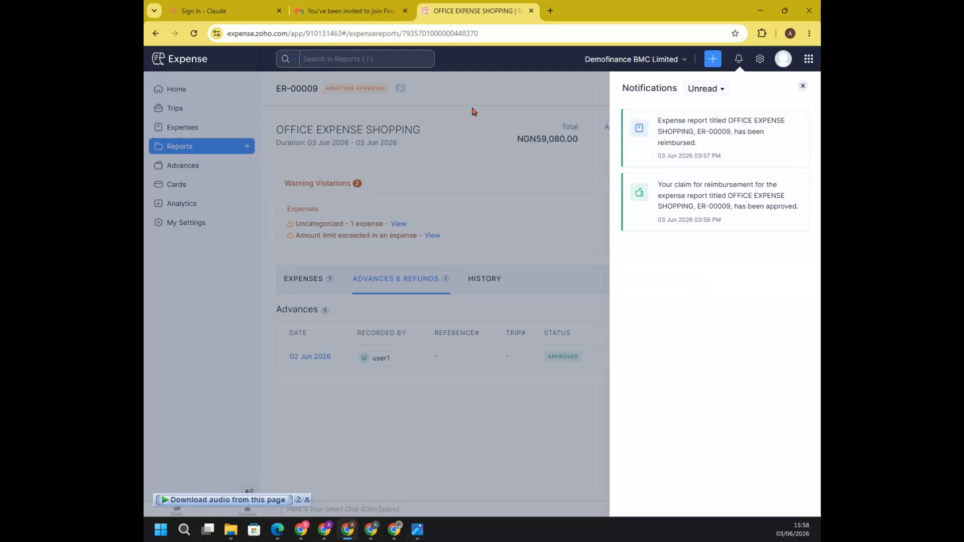
pyautogui.click(803, 87)
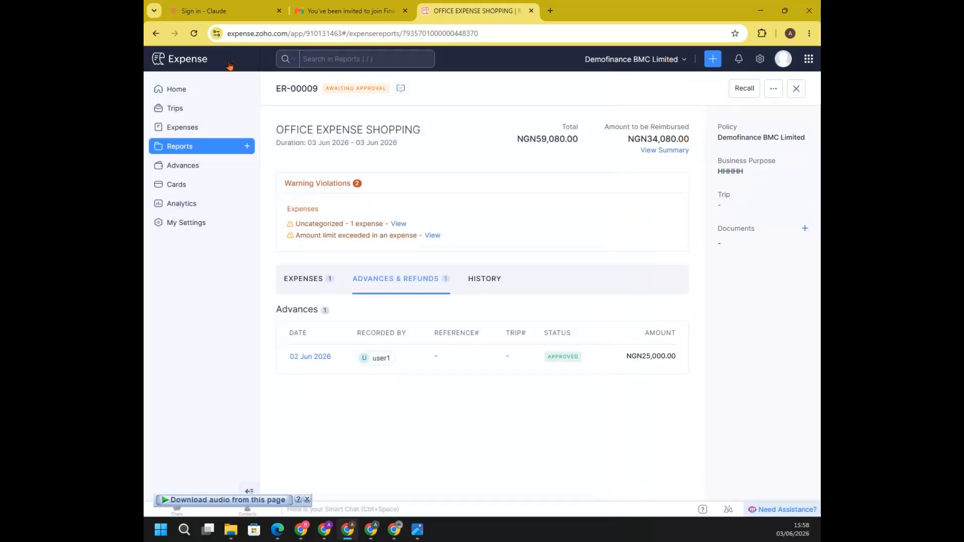
# Start a new expense from the employee's expenses list and create a new report named OSHODI EXP. for it
pyautogui.click(196, 128)
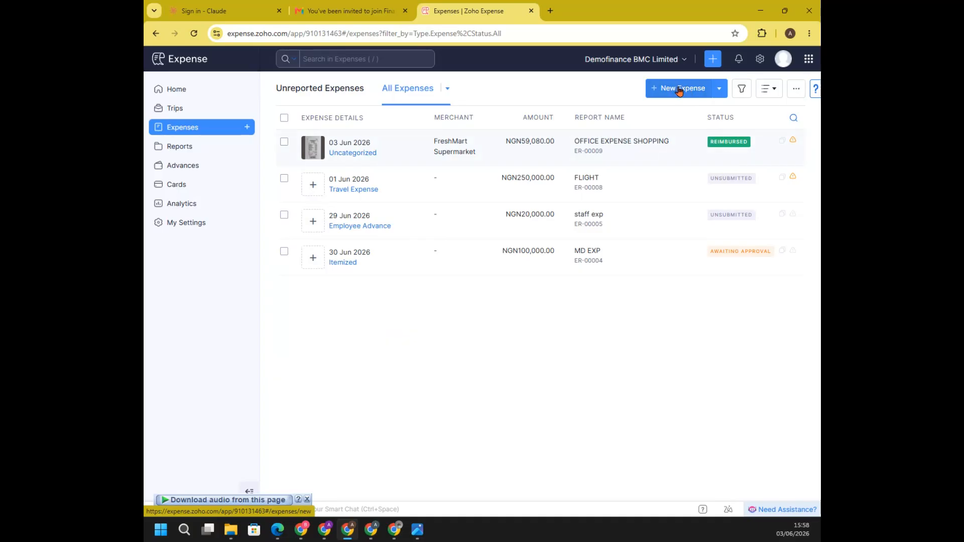
pyautogui.click(680, 90)
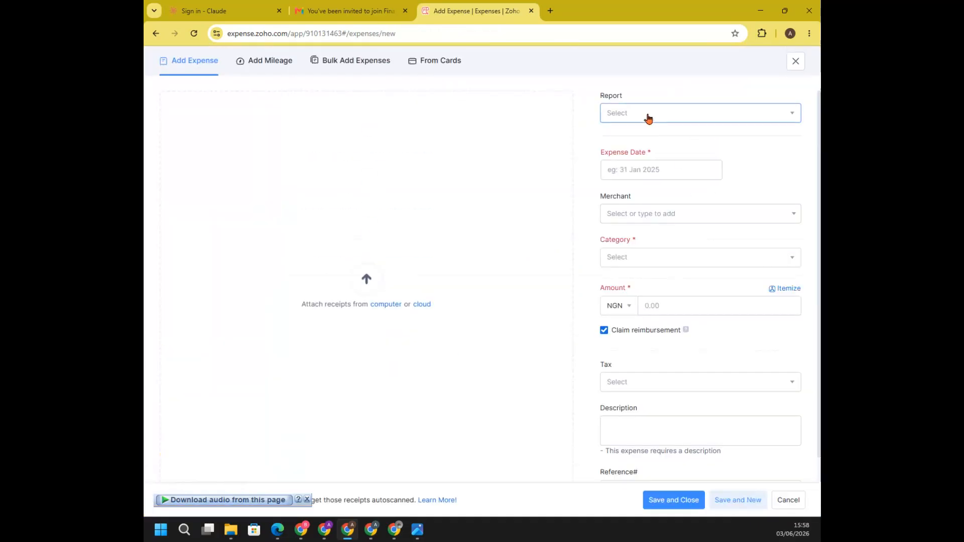
pyautogui.click(648, 115)
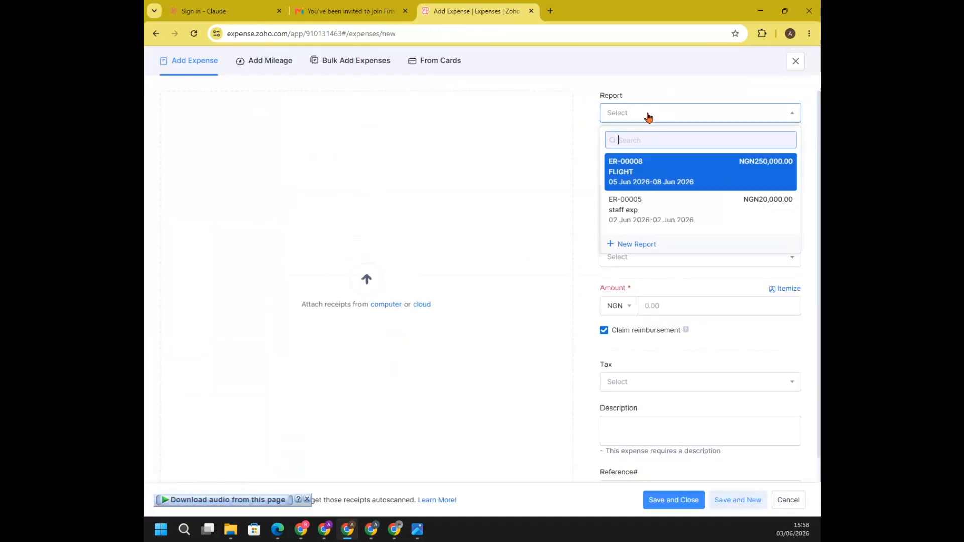
pyautogui.click(639, 243)
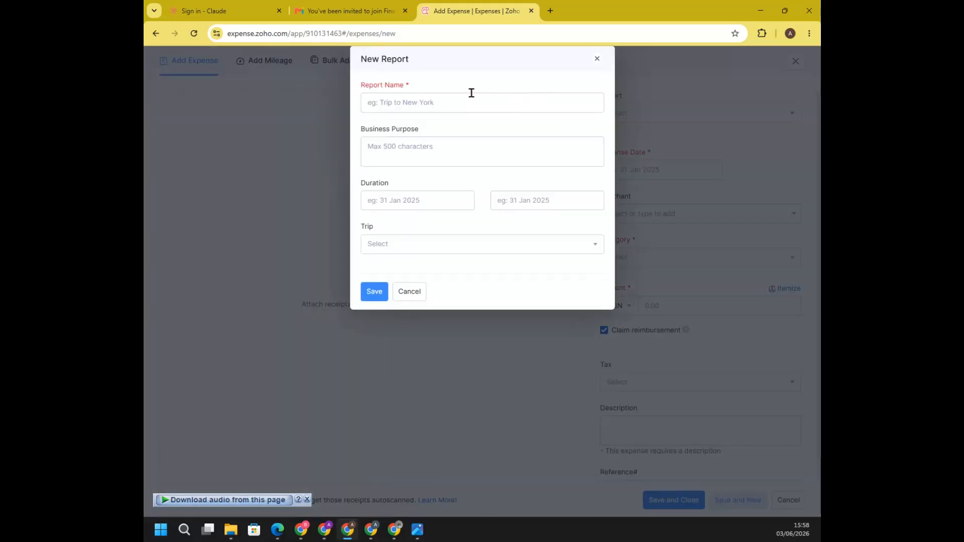
pyautogui.click(471, 94)
pyautogui.write('OD')
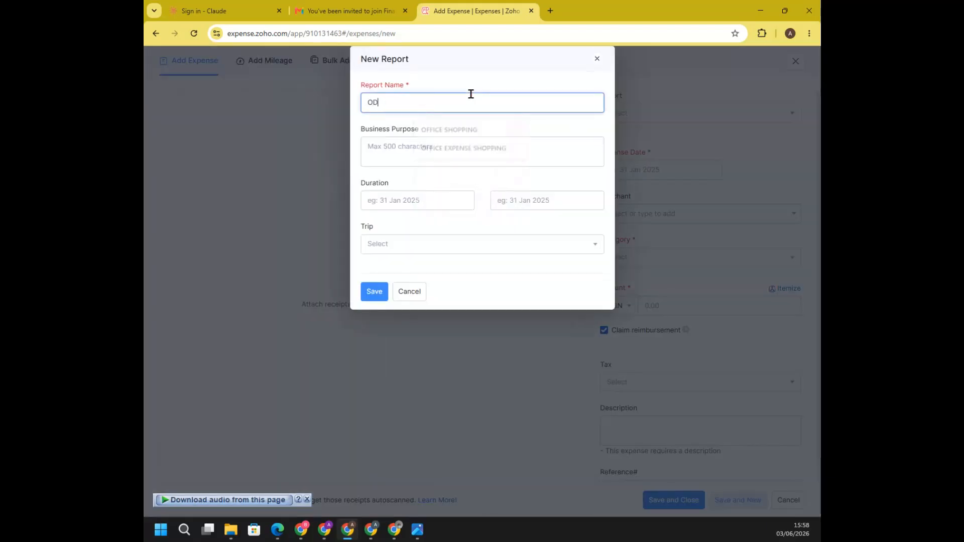
pyautogui.write('SHODI EXP.')
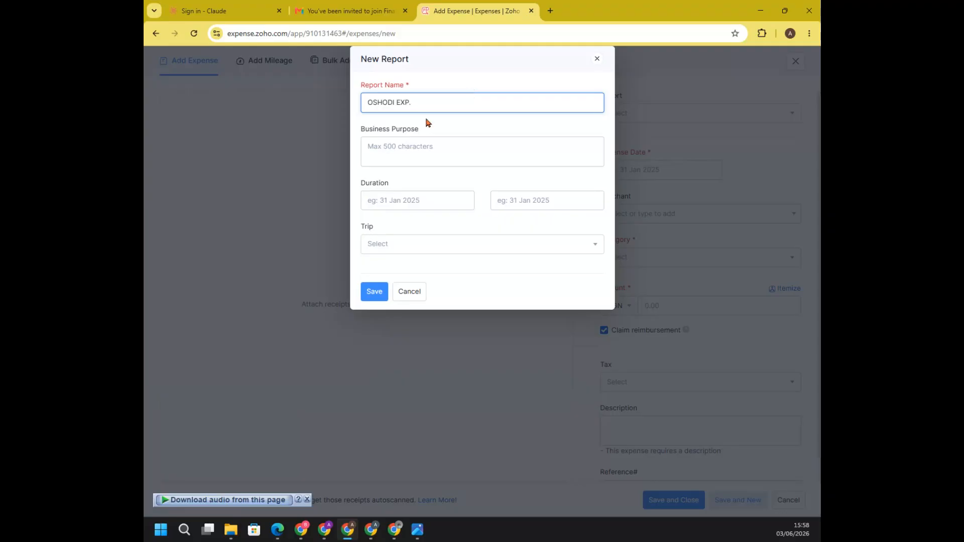
pyautogui.click(376, 296)
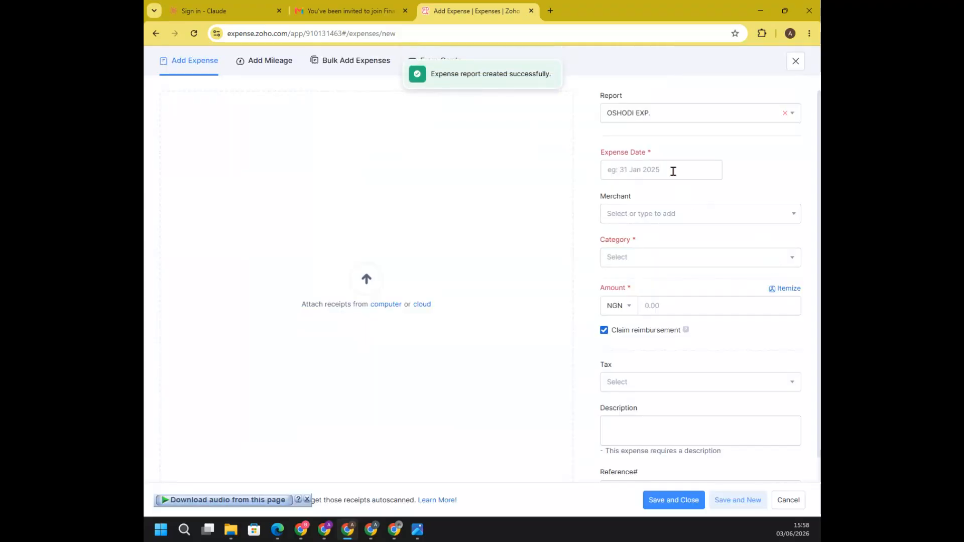
# Set the expense date to 02 Jun 2026, the category to Aquaculture Veterinary & Treatments, and the amount to NGN 3400
pyautogui.click(673, 172)
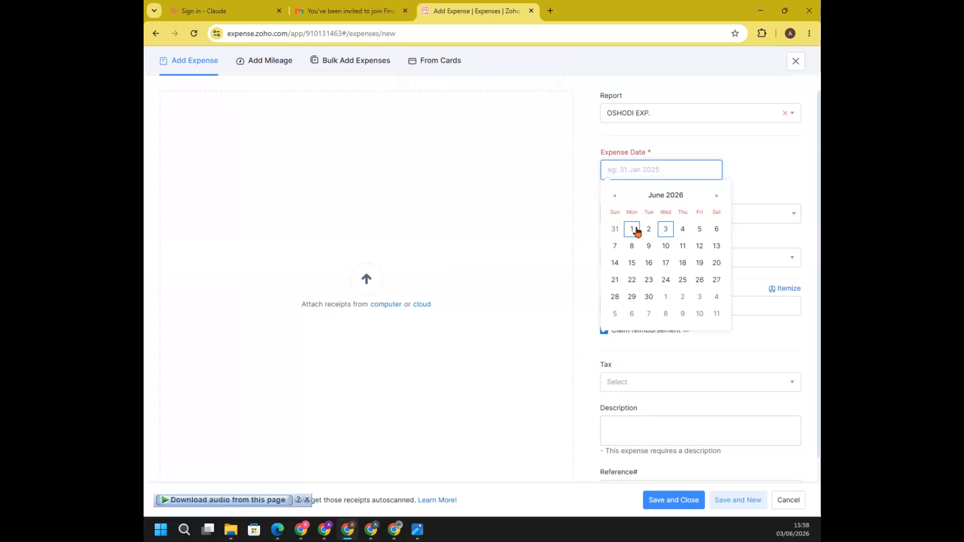
pyautogui.click(648, 229)
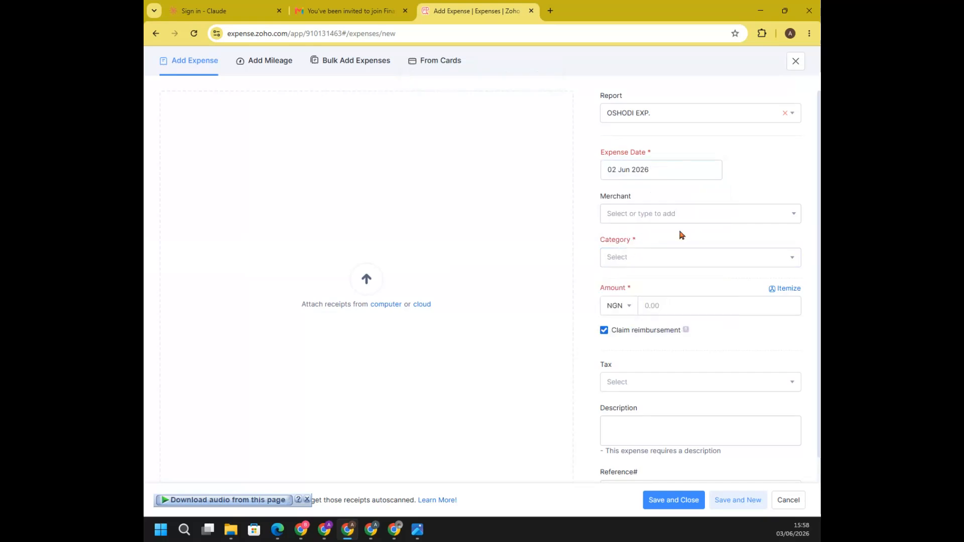
pyautogui.click(668, 259)
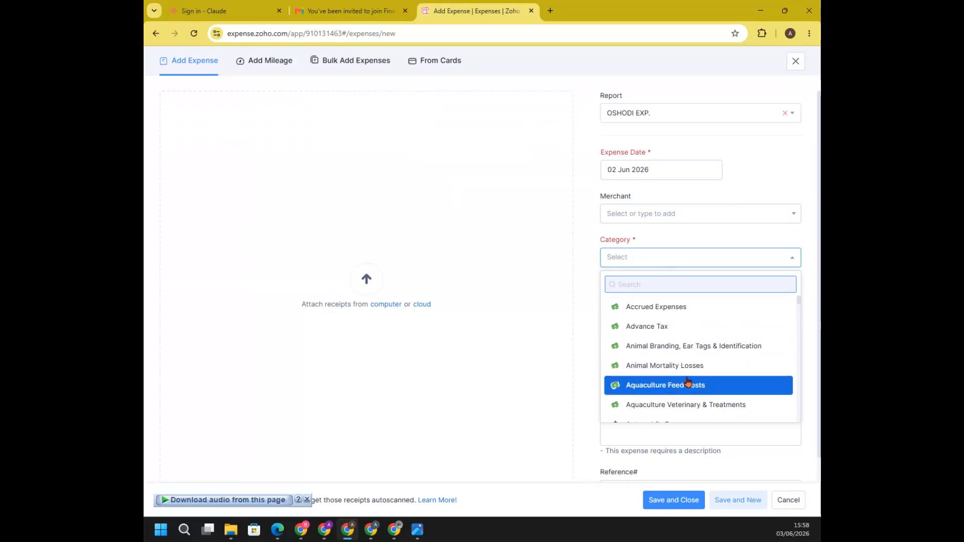
pyautogui.click(684, 405)
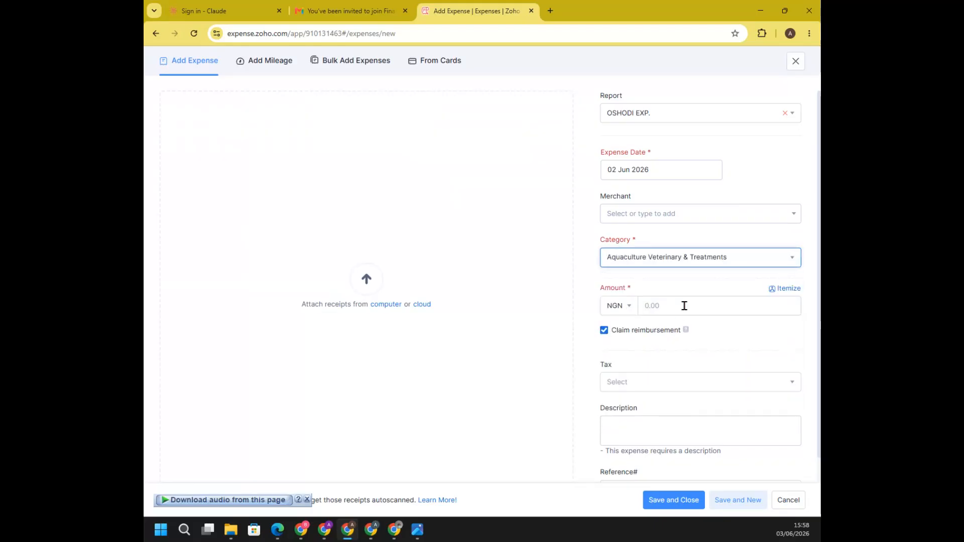
pyautogui.click(684, 305)
pyautogui.write('3400')
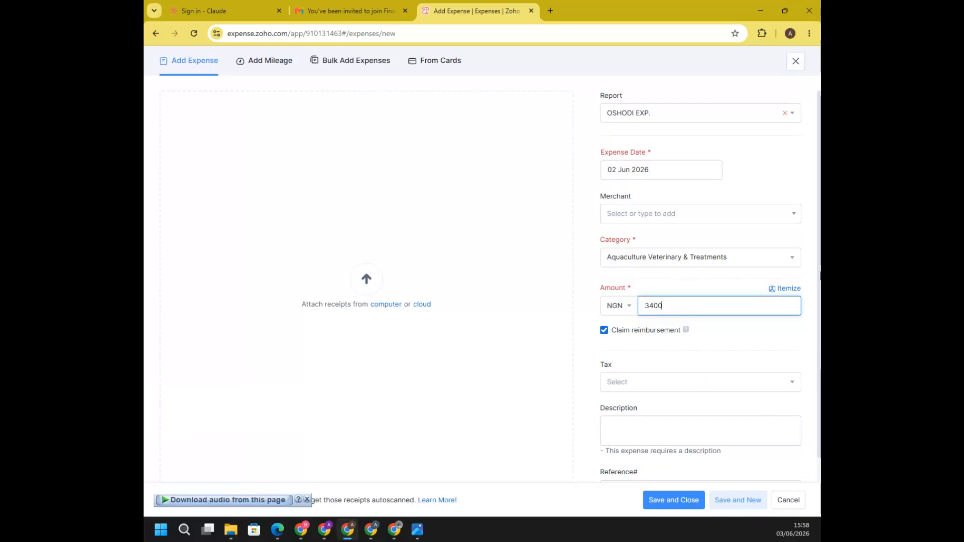
# Save the Aquaculture Veterinary & Treatments expense and open it from the full expenses list
pyautogui.click(815, 284)
pyautogui.scroll(-1, 815, 284)
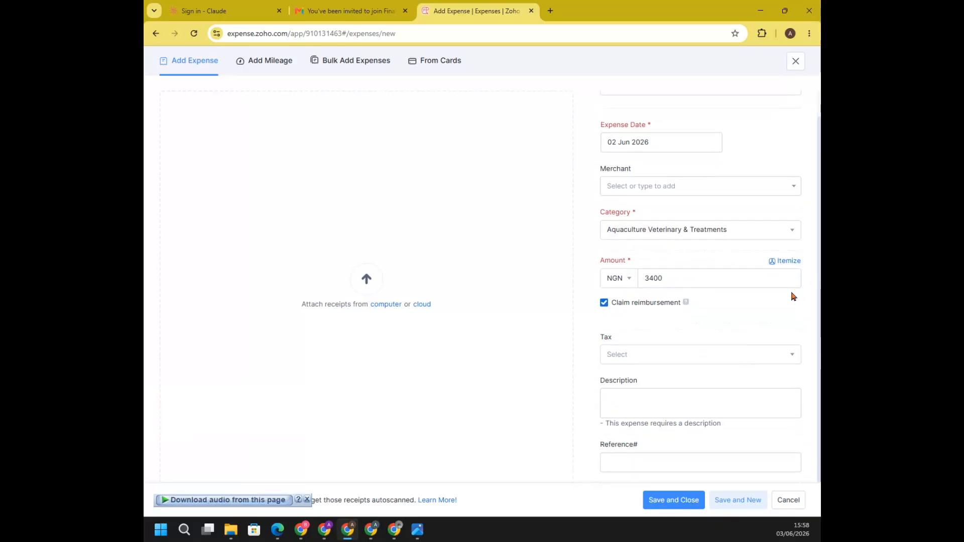
pyautogui.click(683, 504)
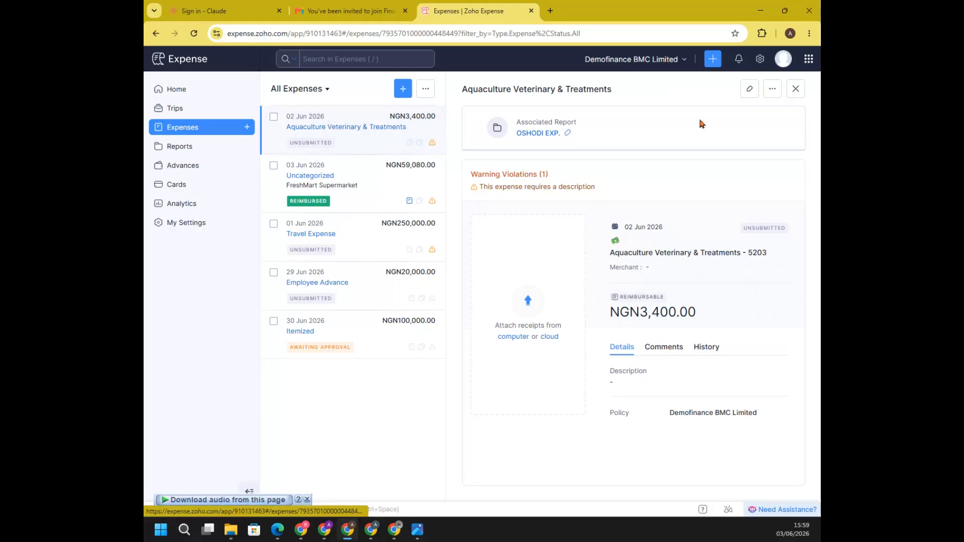
pyautogui.click(198, 127)
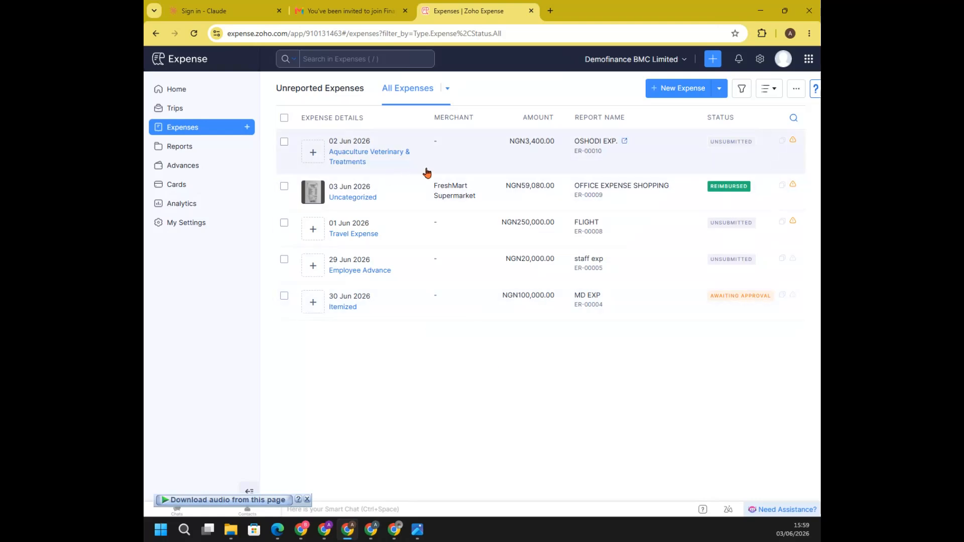
pyautogui.click(352, 153)
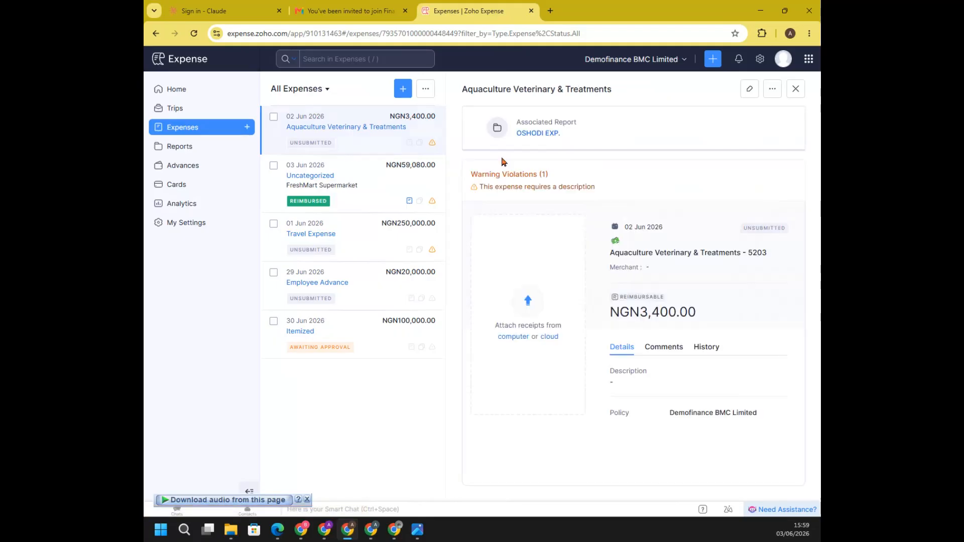
# Open the expense's associated OSHODI EXP. report, submit it without applying unused advances, and recall the submission
pyautogui.click(538, 133)
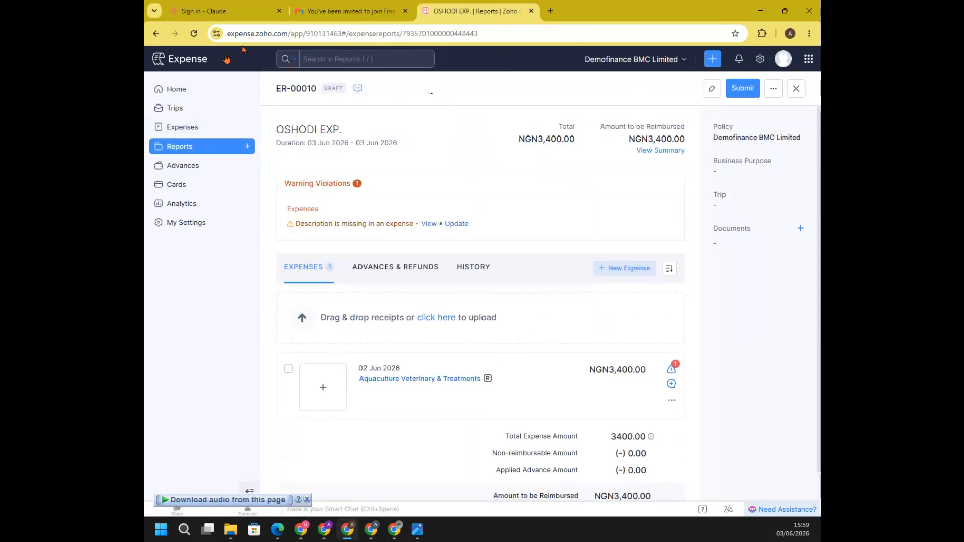
pyautogui.click(777, 96)
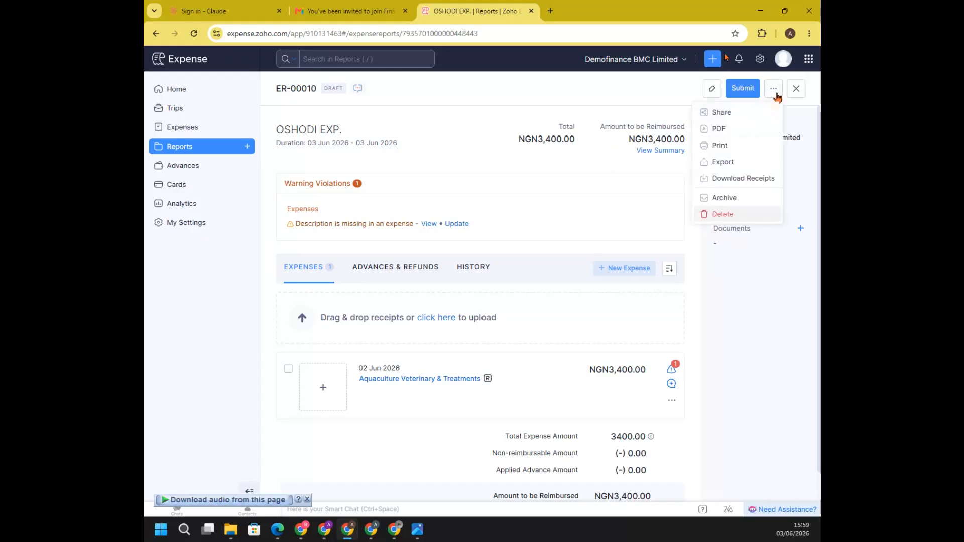
pyautogui.click(743, 88)
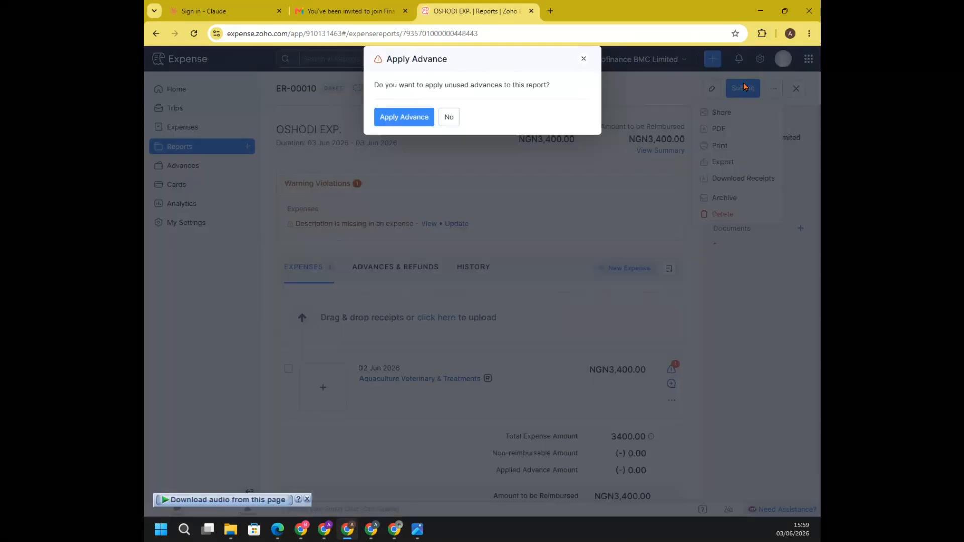
pyautogui.click(449, 118)
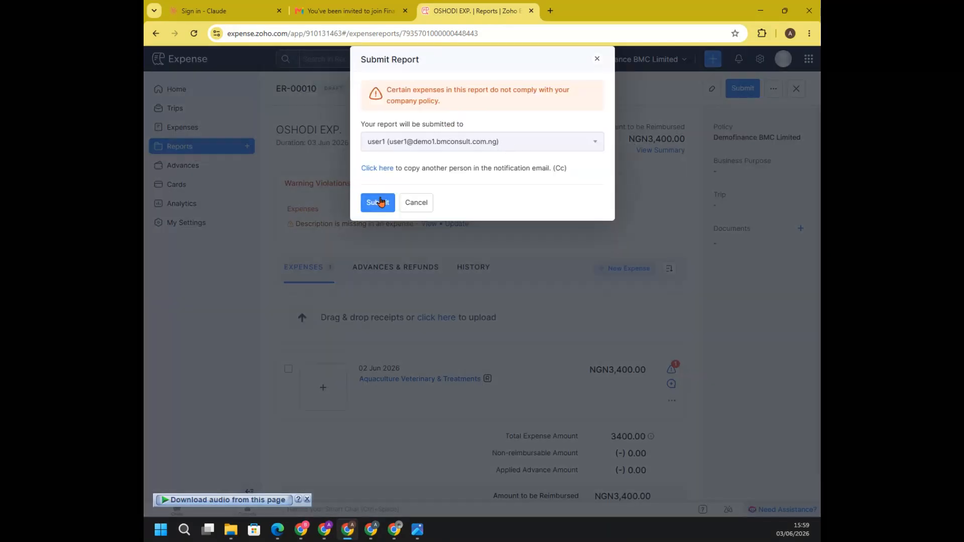
pyautogui.click(380, 202)
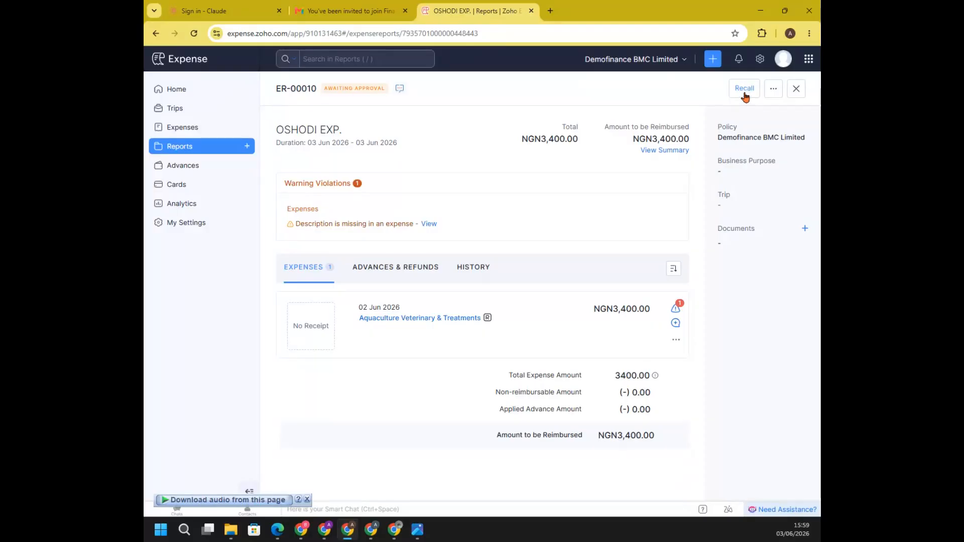
pyautogui.click(745, 89)
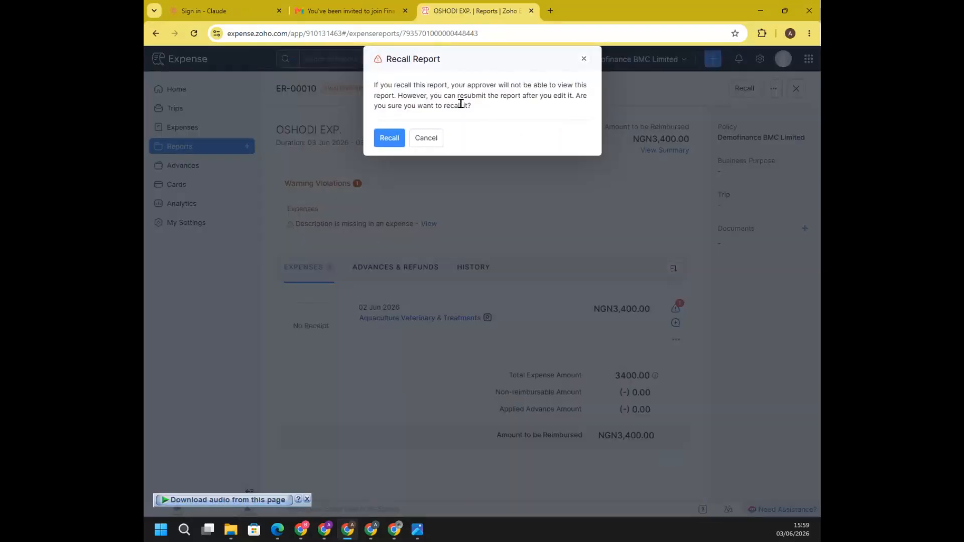
pyautogui.click(386, 145)
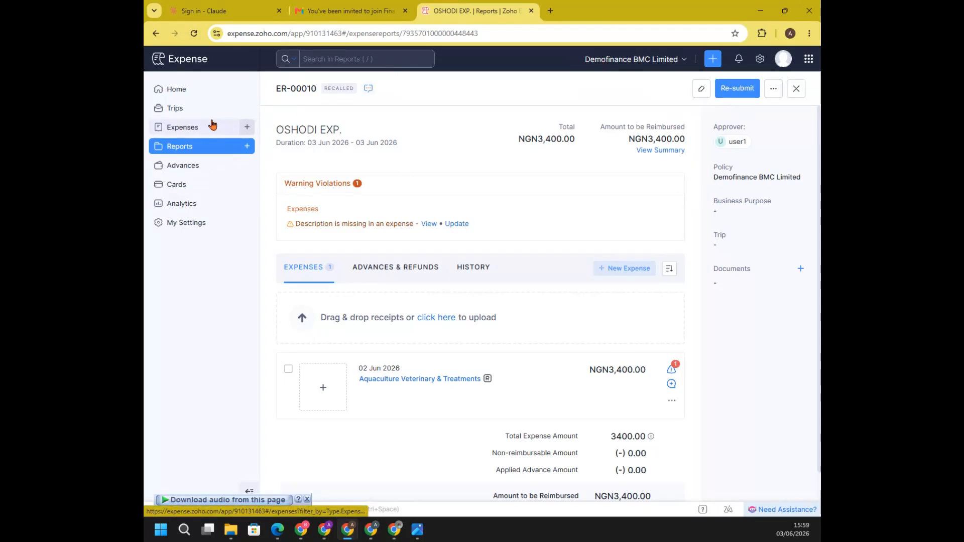
# Create a domestic trip named ABUJA TRIP and look at its hotel itinerary form without adding a booking
pyautogui.click(181, 109)
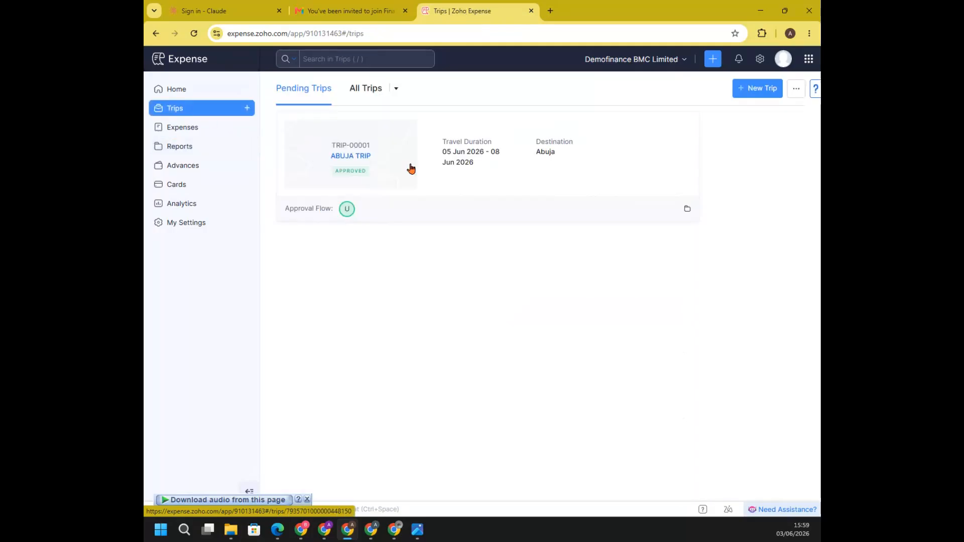
pyautogui.click(751, 92)
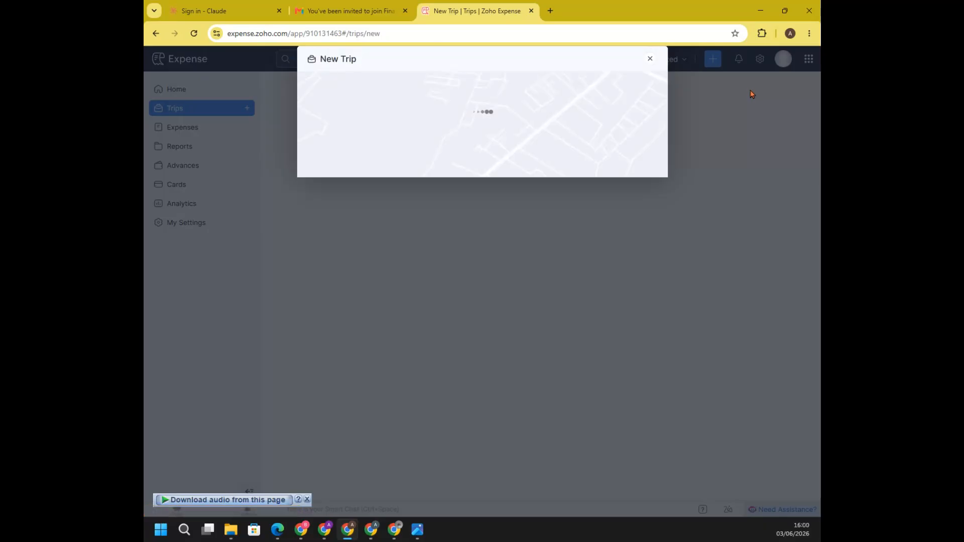
pyautogui.click(388, 108)
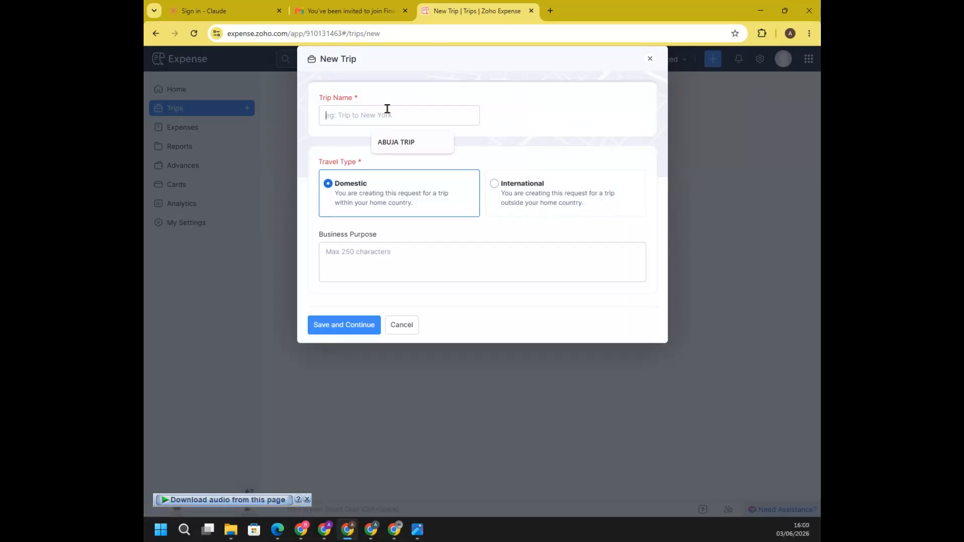
pyautogui.click(401, 145)
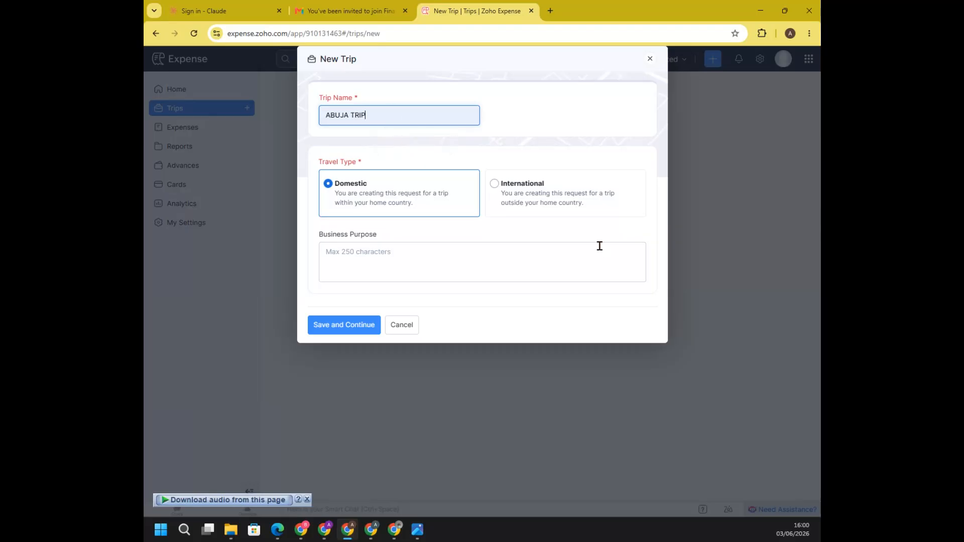
pyautogui.click(559, 195)
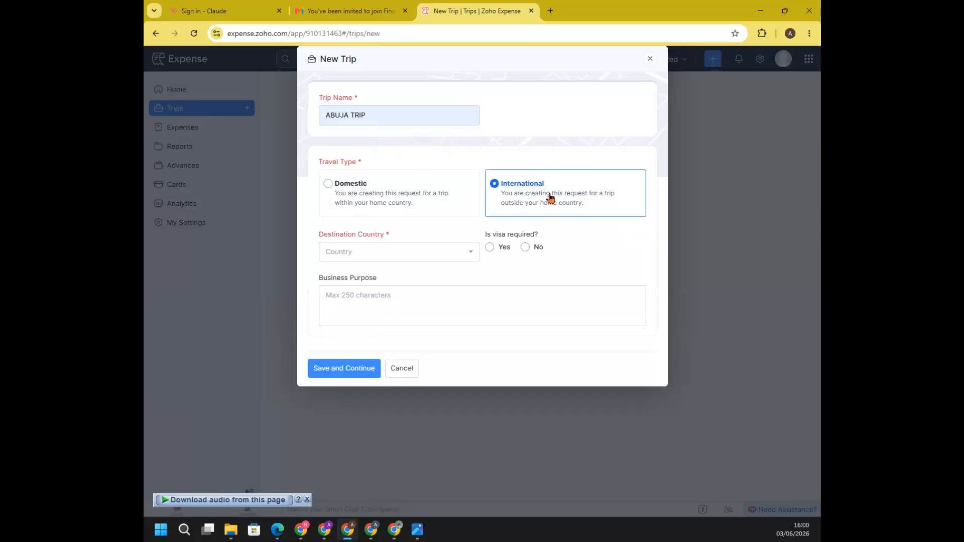
pyautogui.click(370, 189)
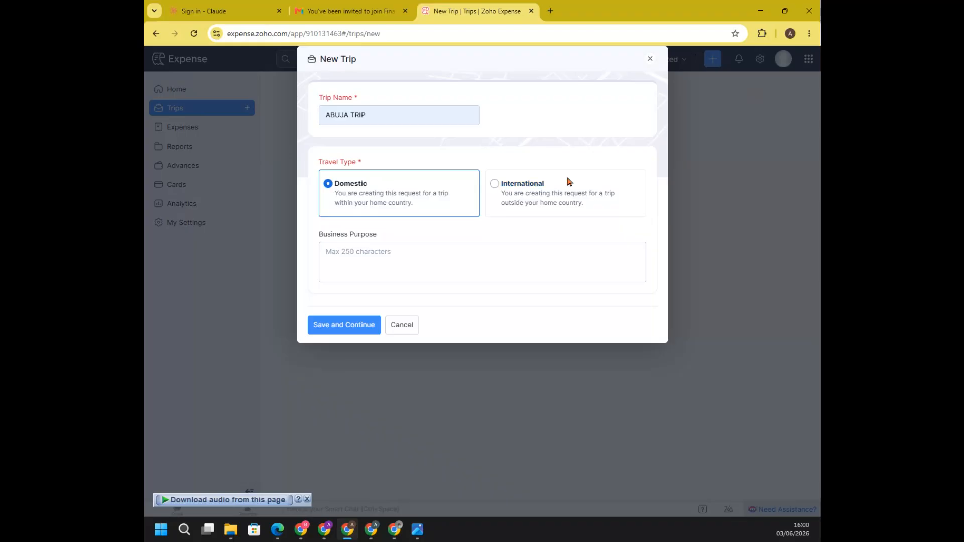
pyautogui.click(340, 326)
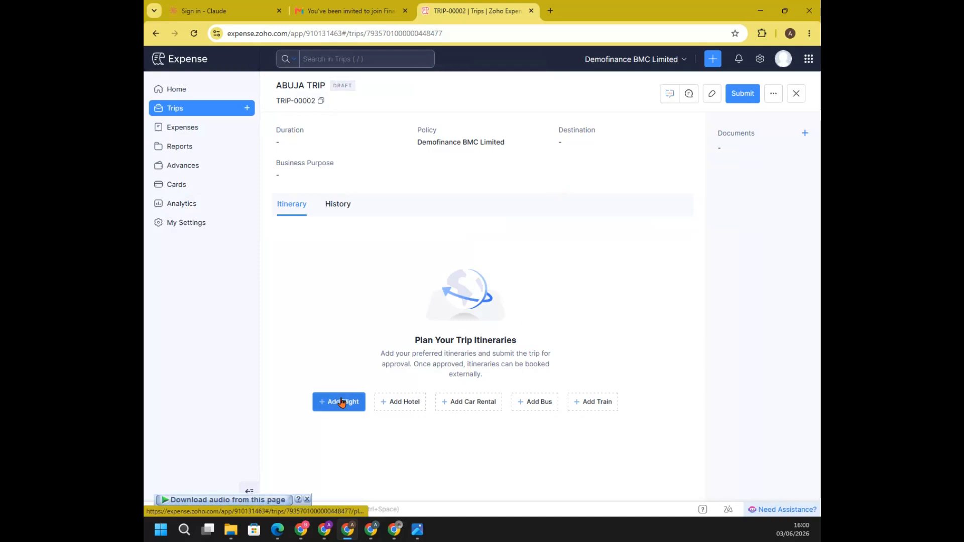
pyautogui.click(416, 405)
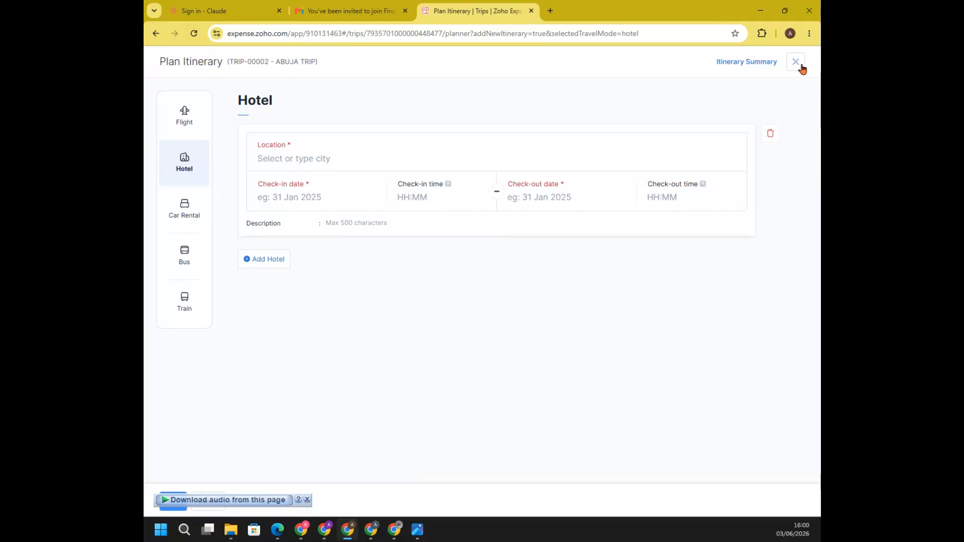
pyautogui.click(796, 61)
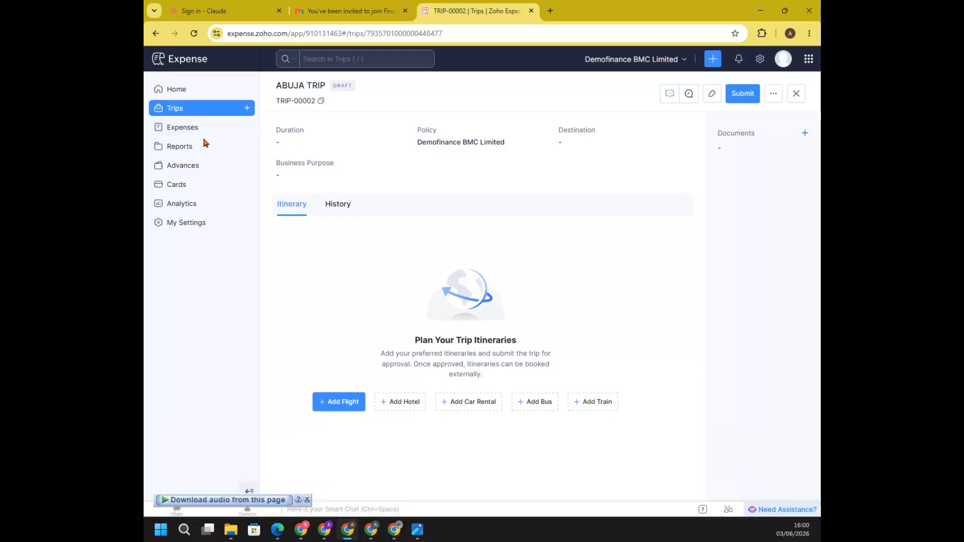
# Request an advance of NGN 45000 paid through Petty Cash and applied to TRIP-00001
pyautogui.click(182, 169)
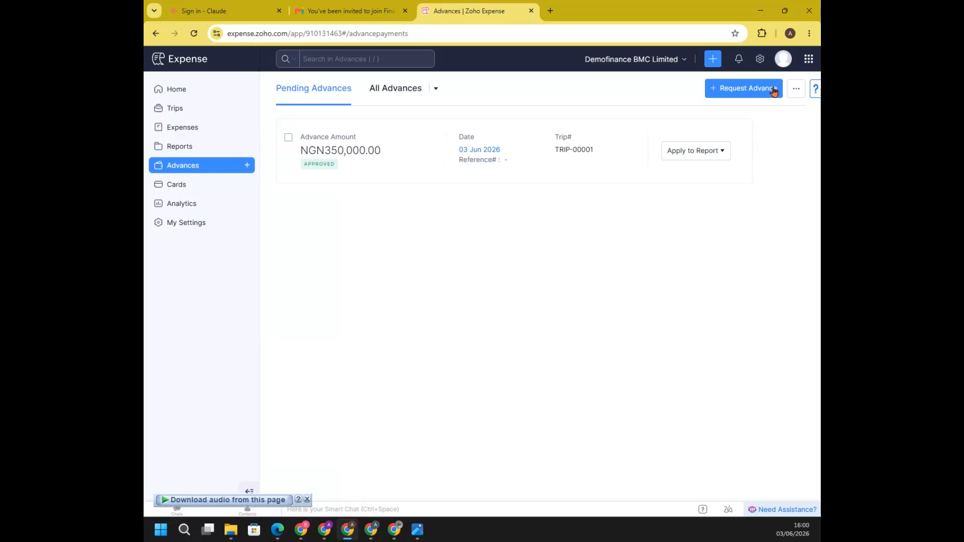
pyautogui.click(755, 90)
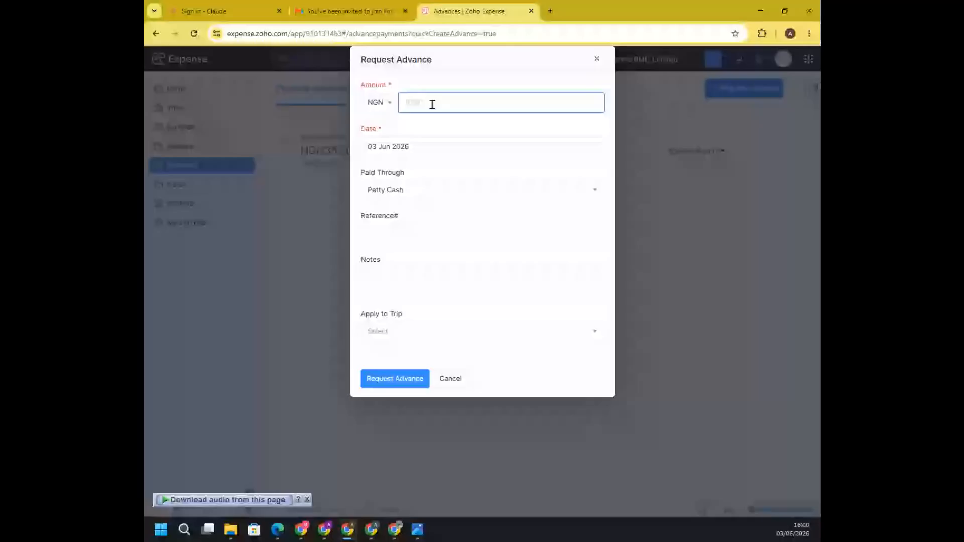
pyautogui.write('45000')
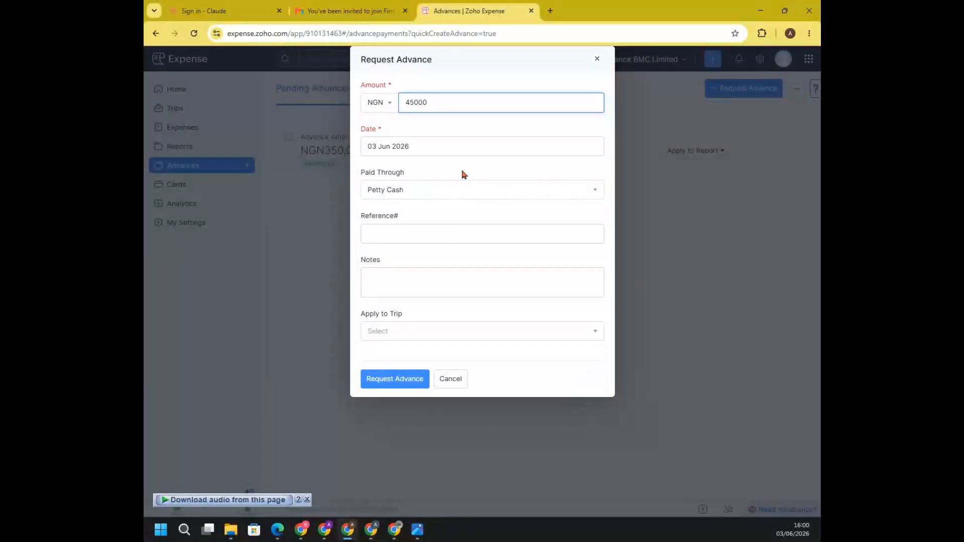
pyautogui.click(433, 189)
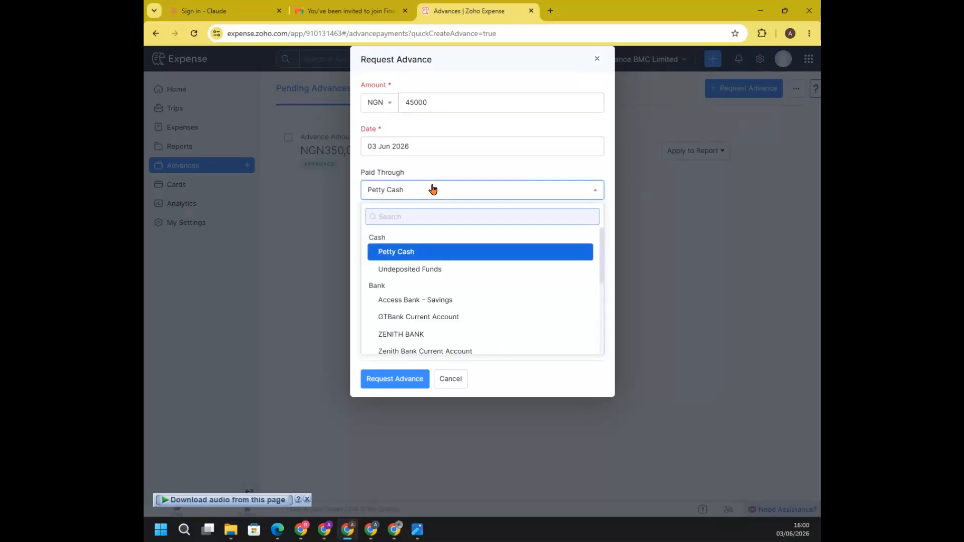
pyautogui.click(365, 423)
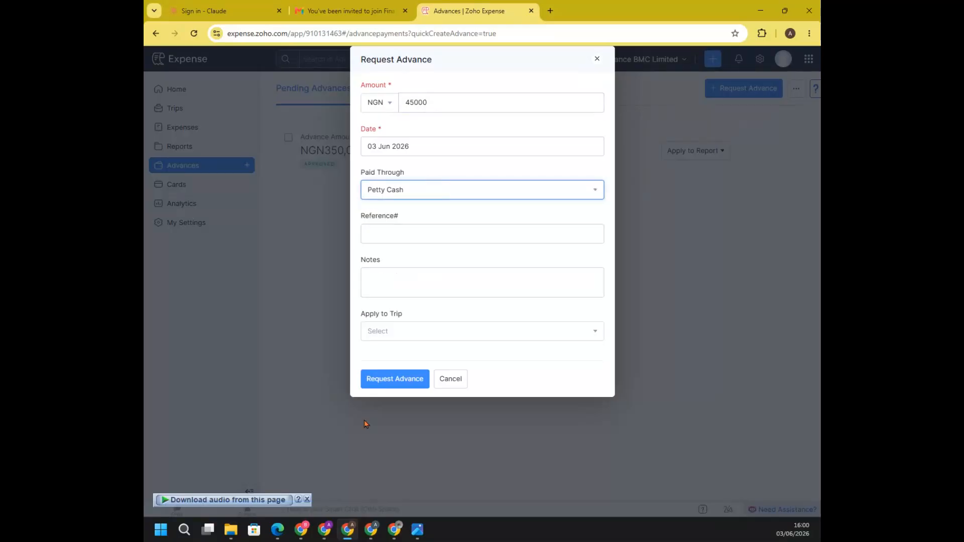
pyautogui.click(440, 337)
pyautogui.click(422, 396)
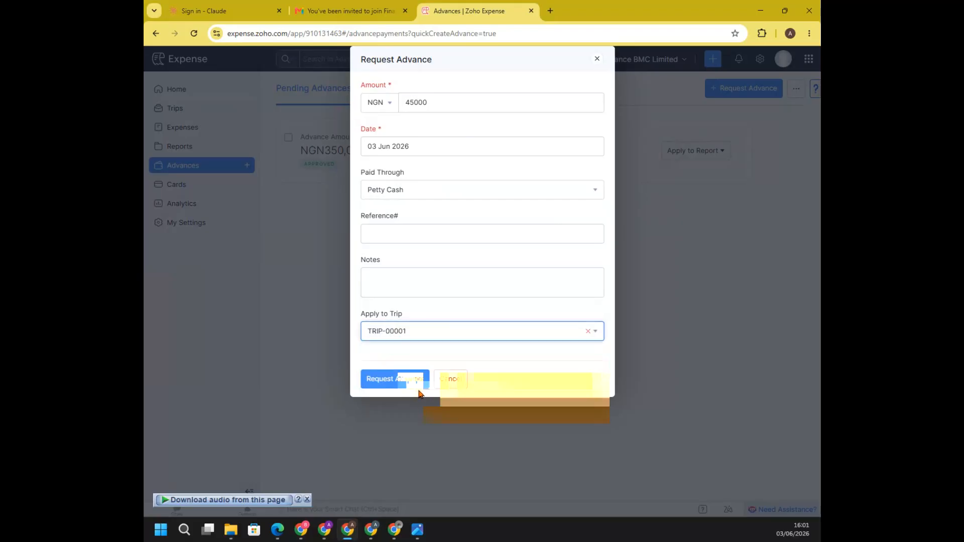
pyautogui.click(395, 383)
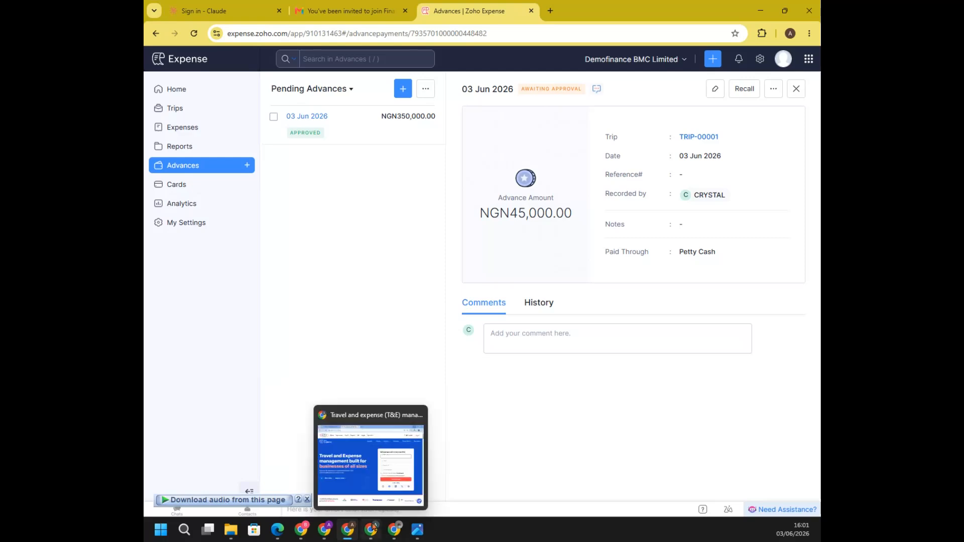
# Switch to the admin's browser window and check the unread notifications before and after reloading the page
pyautogui.moveTo(378, 534)
pyautogui.click(395, 531)
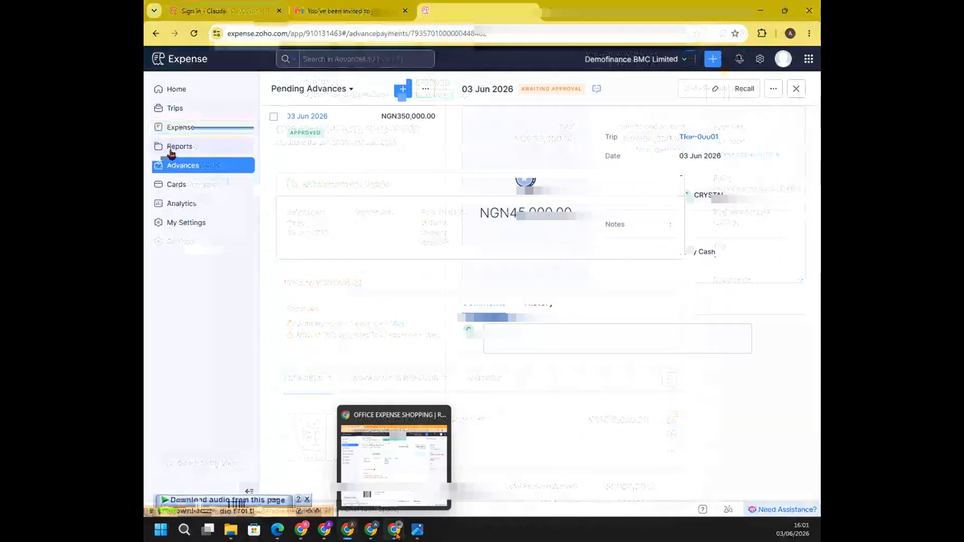
pyautogui.click(740, 60)
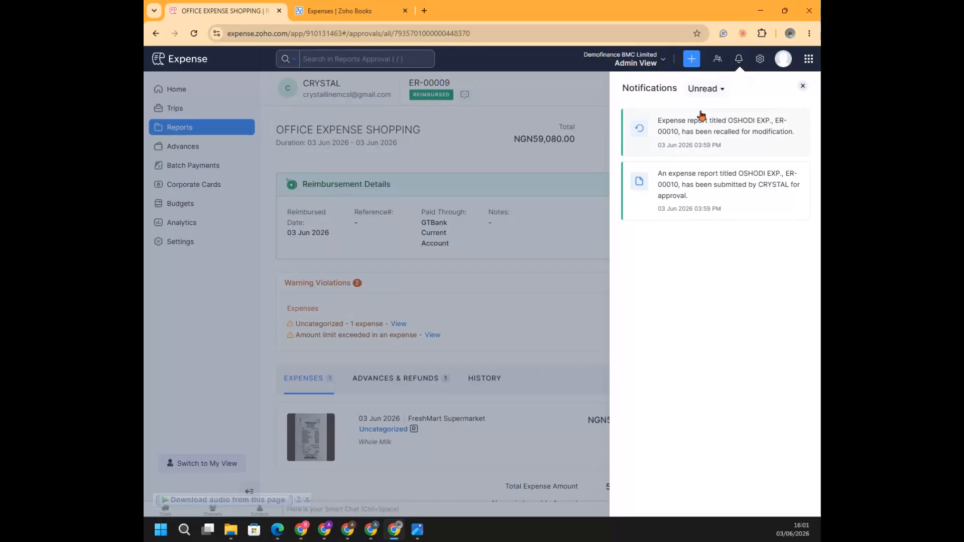
pyautogui.click(193, 33)
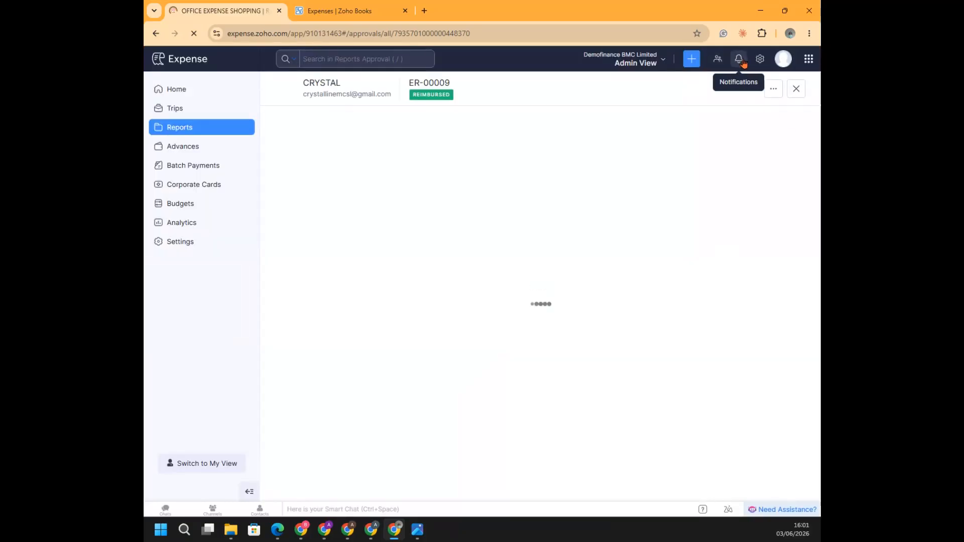
pyautogui.click(742, 61)
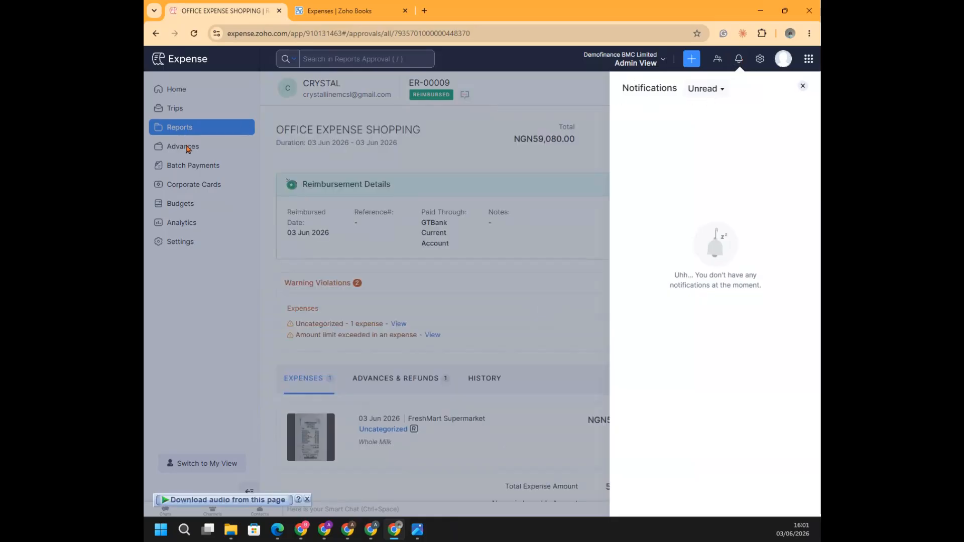
pyautogui.click(803, 86)
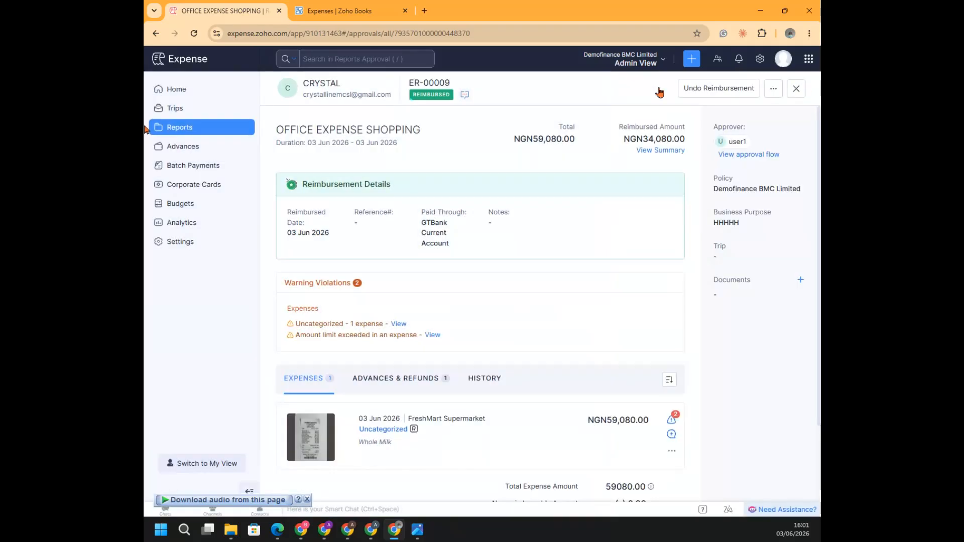
# Open the admin's list of advances and view the Record Advance form, closing it without recording anything
pyautogui.click(182, 146)
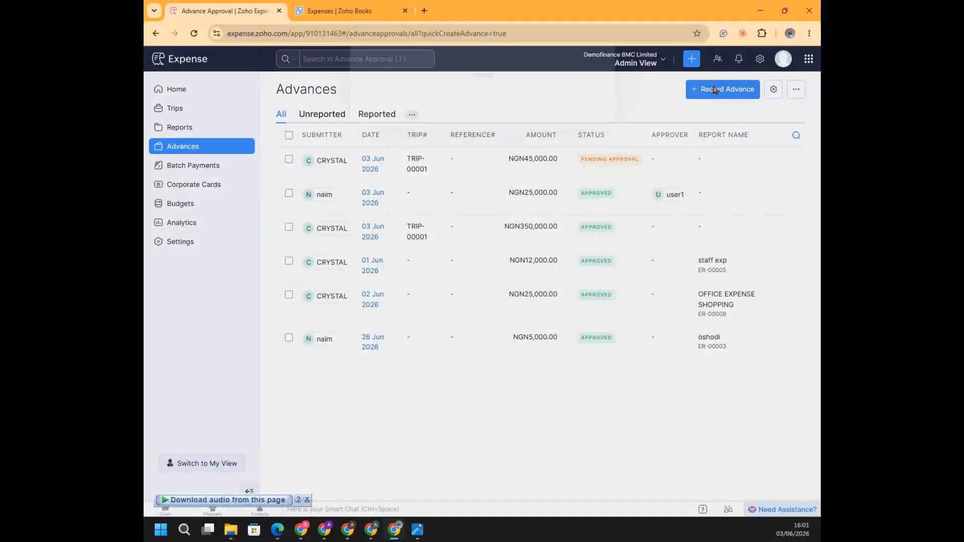
pyautogui.click(714, 91)
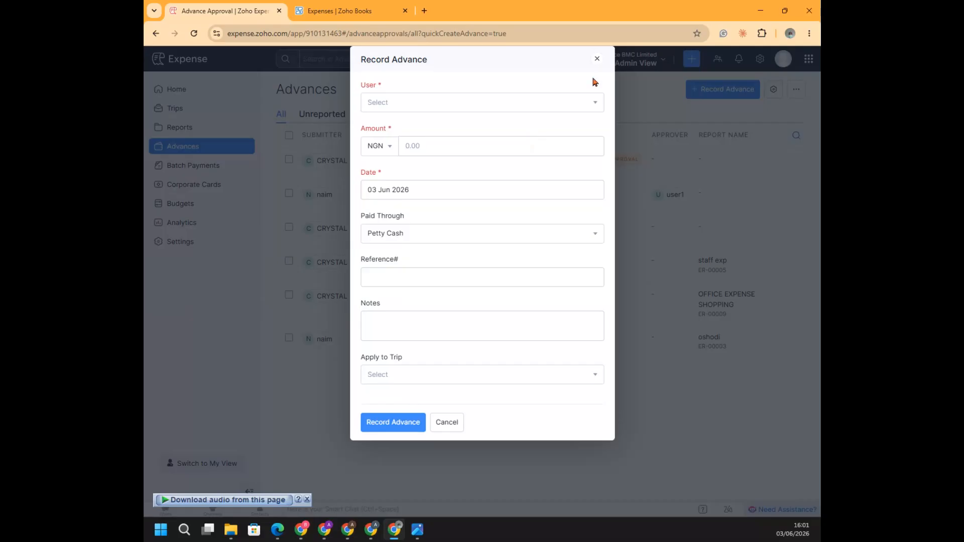
pyautogui.click(598, 59)
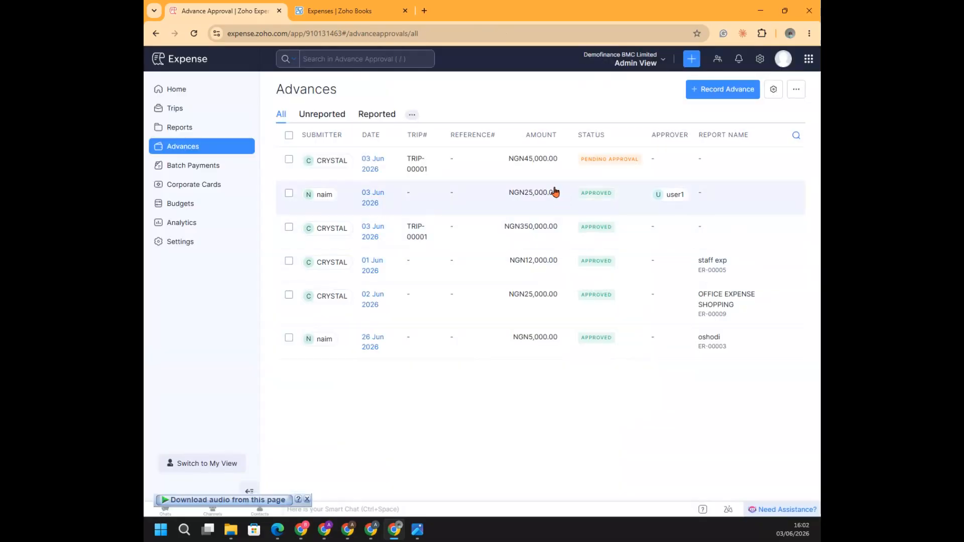
# Approve the pending NGN 45,000 advance requested for TRIP-00001
pyautogui.click(510, 160)
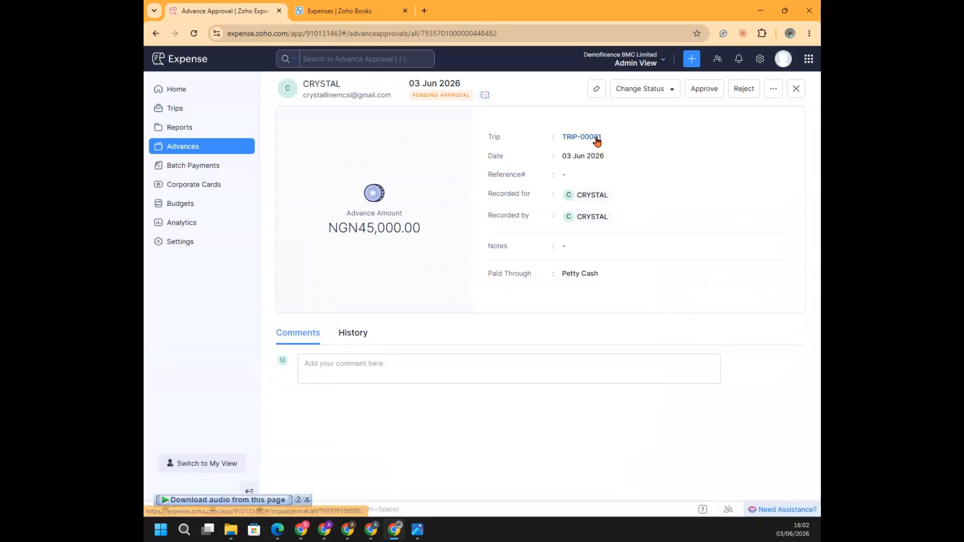
pyautogui.click(704, 90)
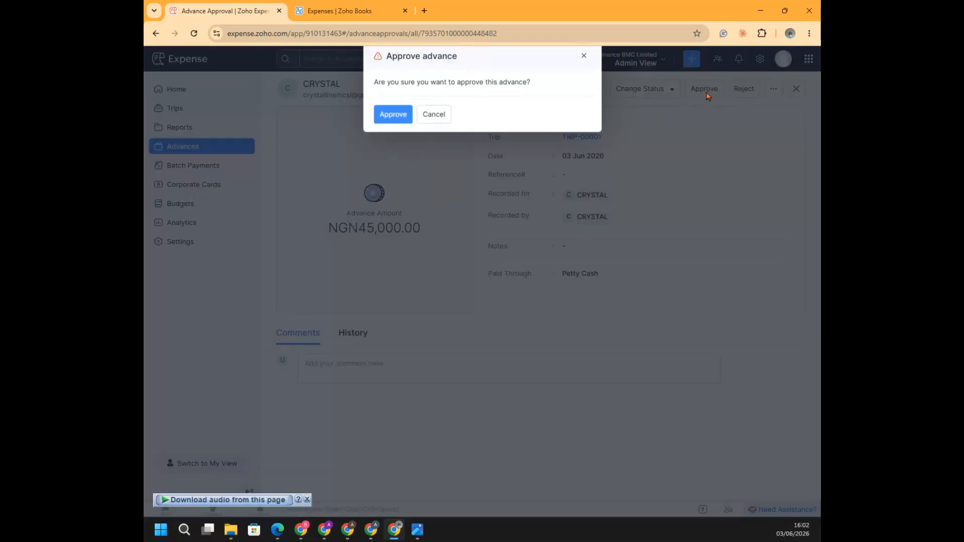
pyautogui.click(397, 116)
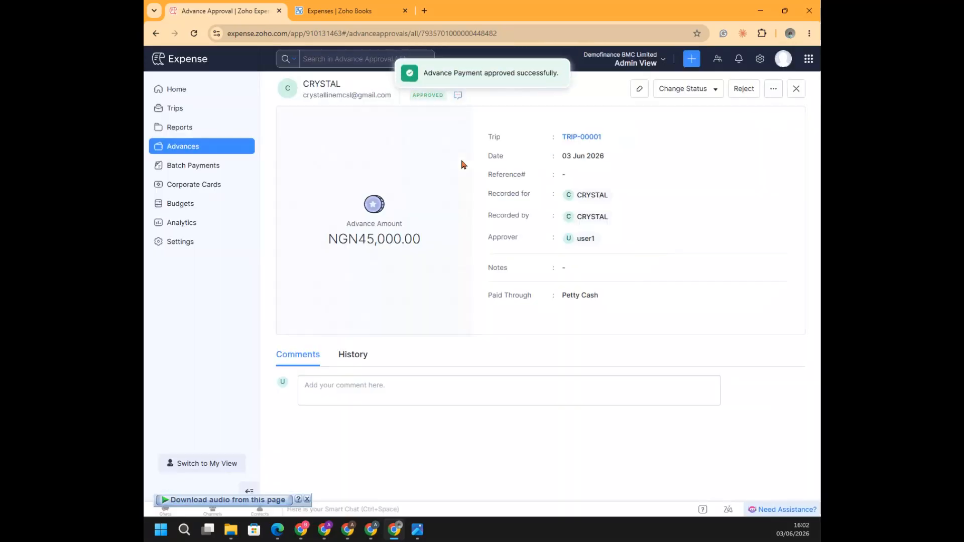
# Approve the pending MD EXP expense report and open its manual reimbursement form without recording a payment
pyautogui.click(174, 130)
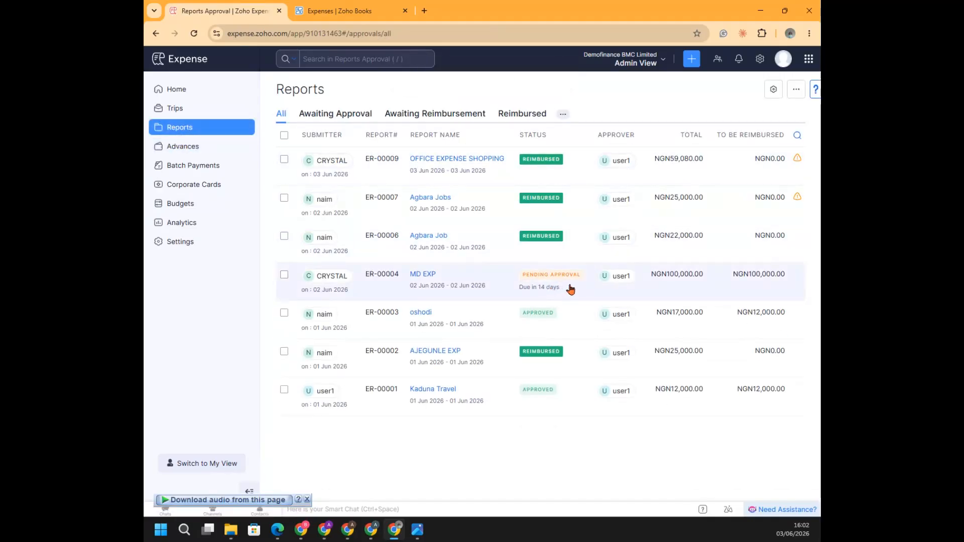
pyautogui.click(545, 270)
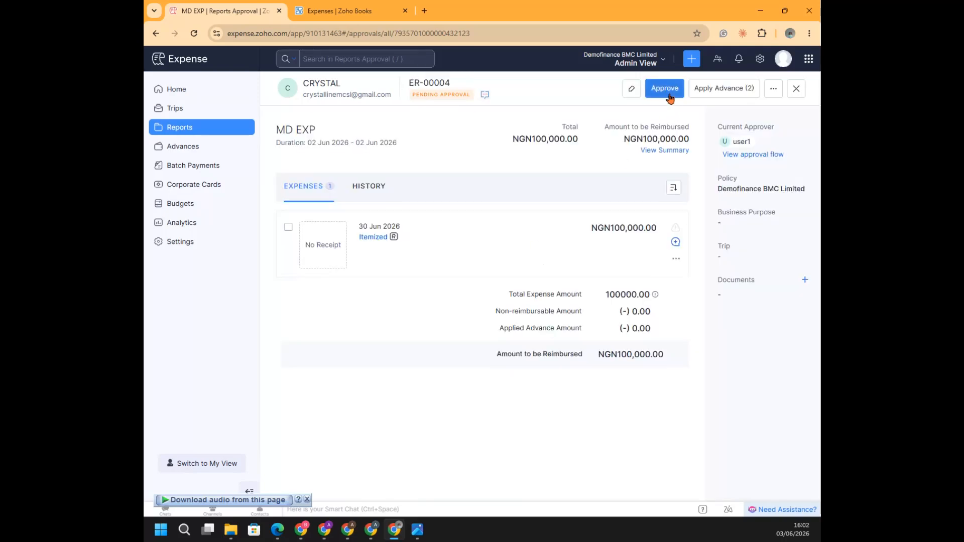
pyautogui.click(669, 91)
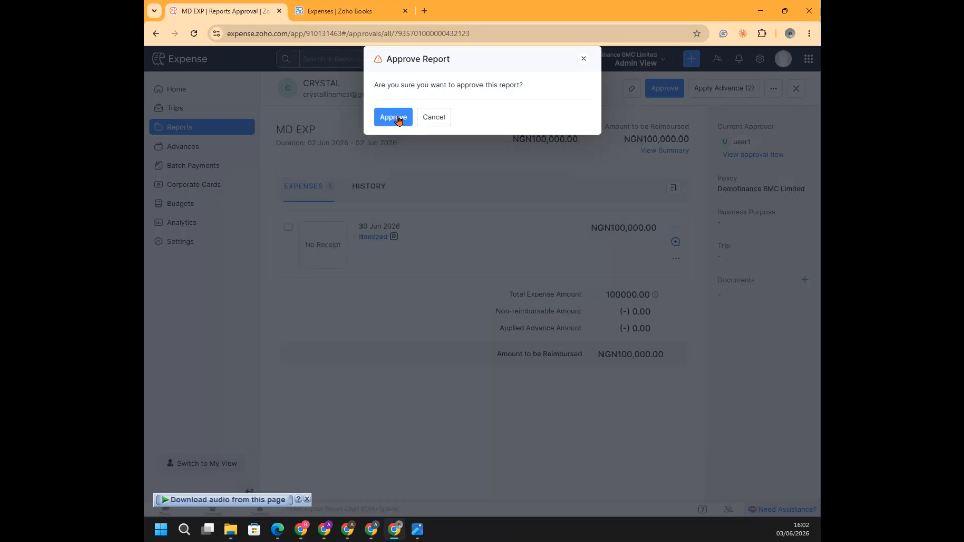
pyautogui.click(398, 120)
pyautogui.click(670, 90)
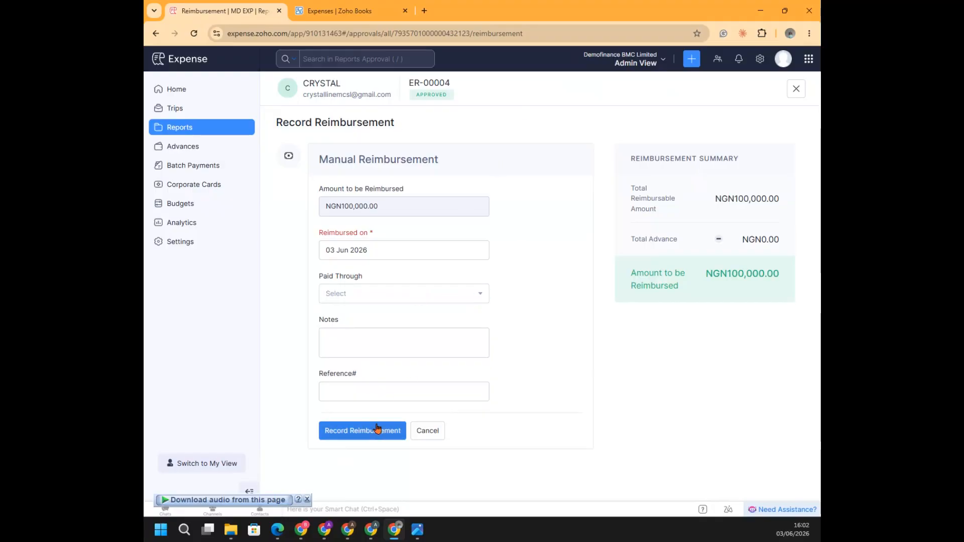
# Look at the options for connecting individual corporate cards, and look through the full list of Analytics reports
pyautogui.click(188, 189)
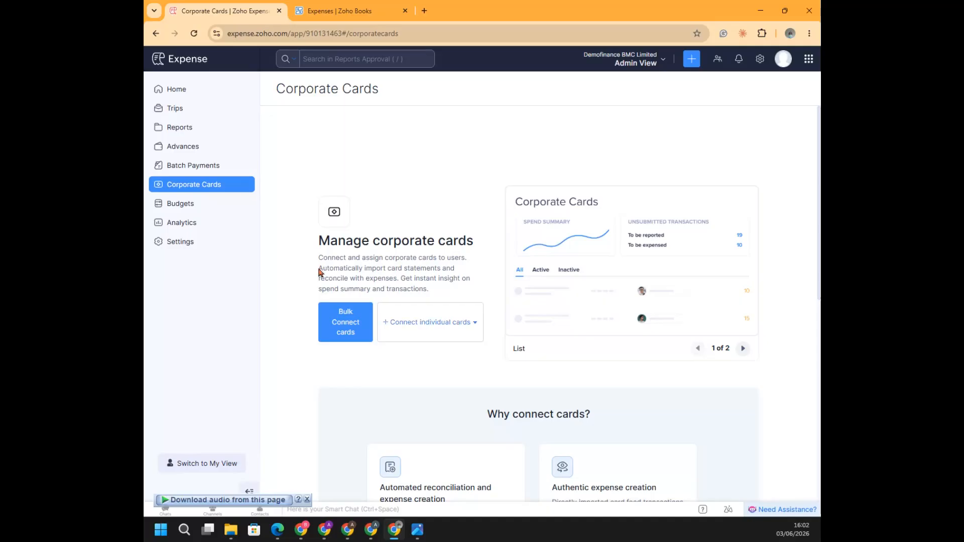
pyautogui.click(425, 322)
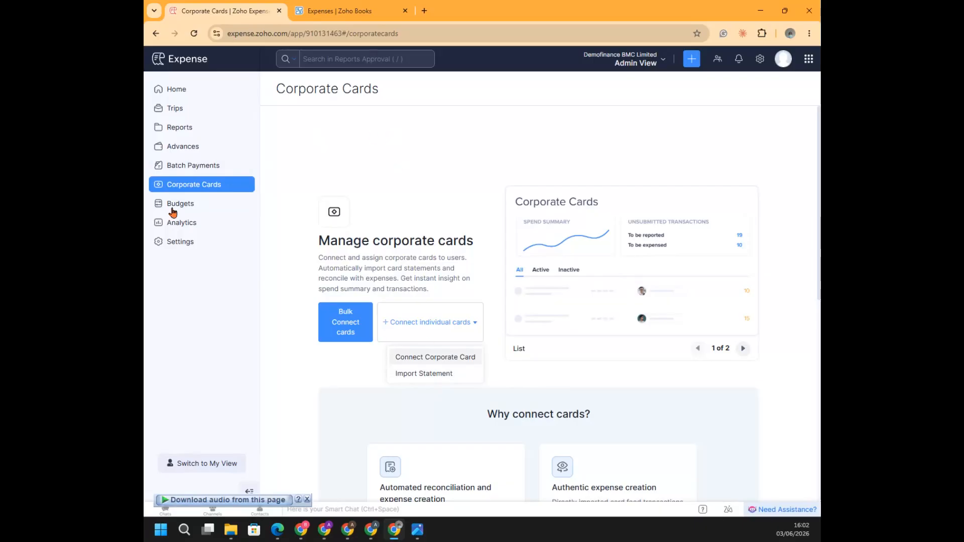
pyautogui.click(215, 229)
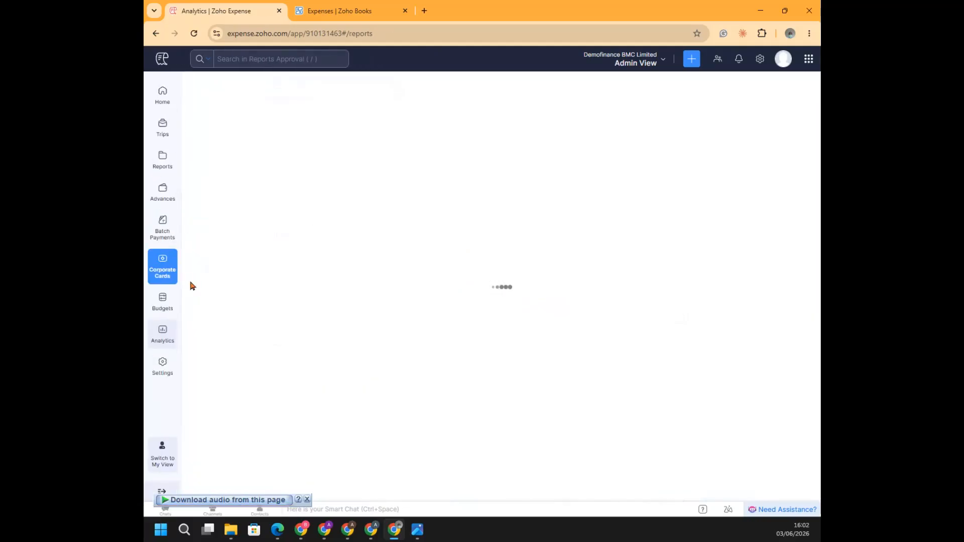
pyautogui.click(154, 339)
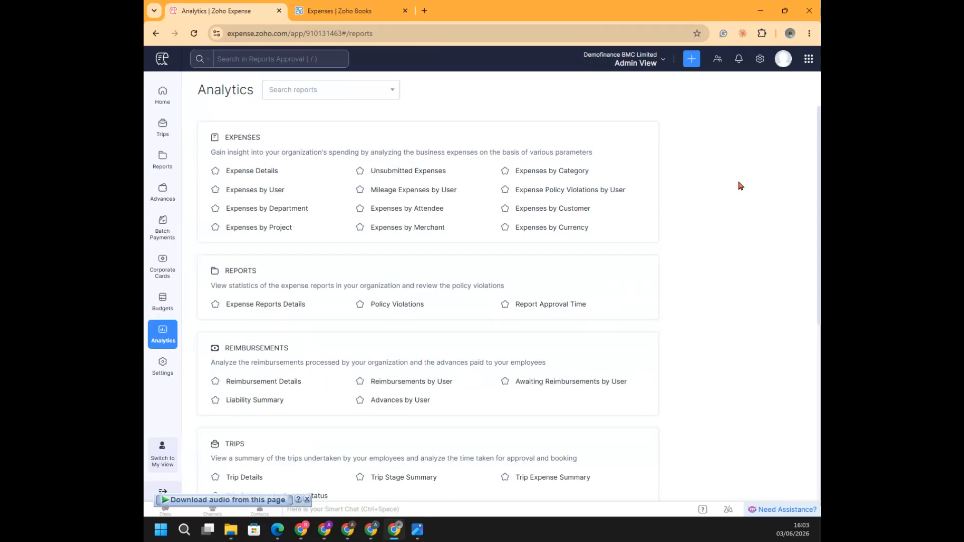
pyautogui.scroll(-2, 738, 186)
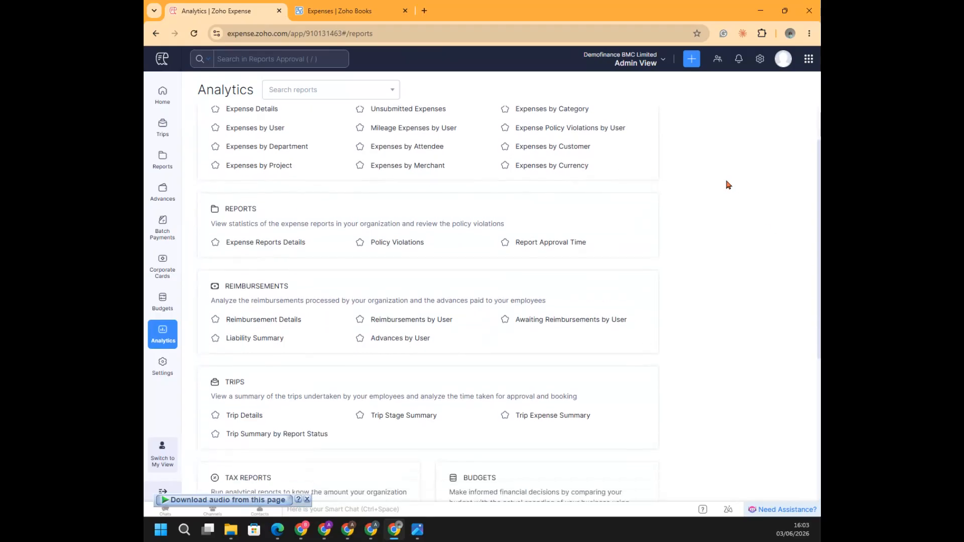
pyautogui.scroll(-3, 728, 183)
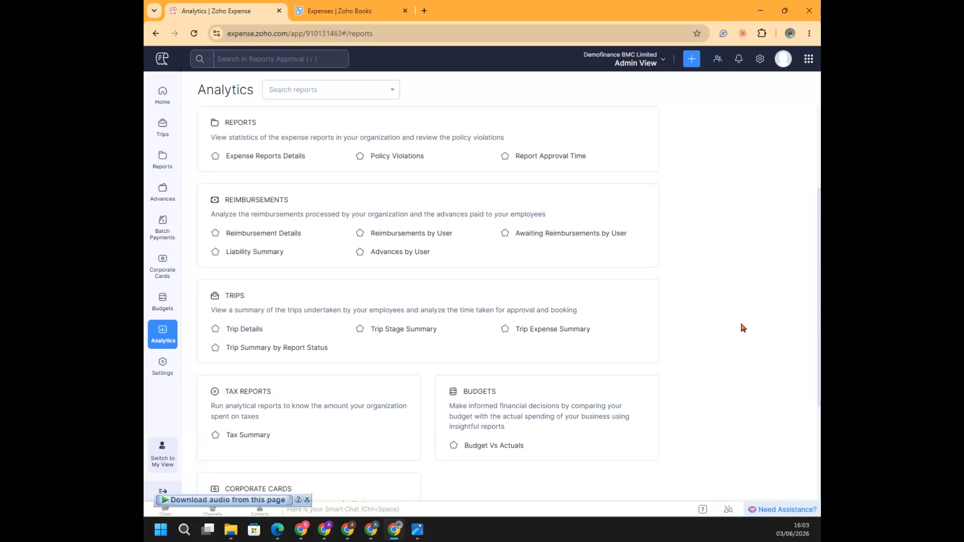
pyautogui.scroll(-3, 761, 327)
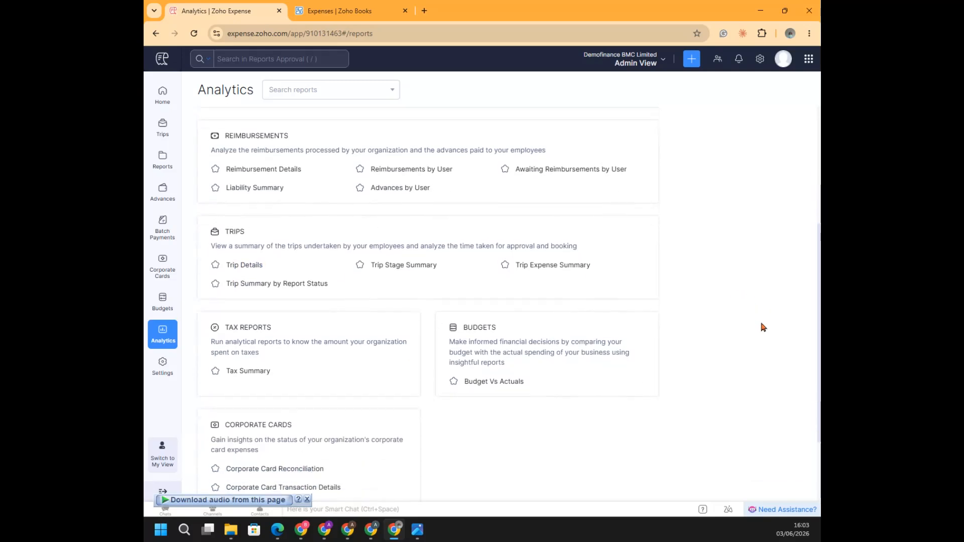
pyautogui.scroll(-3, 762, 328)
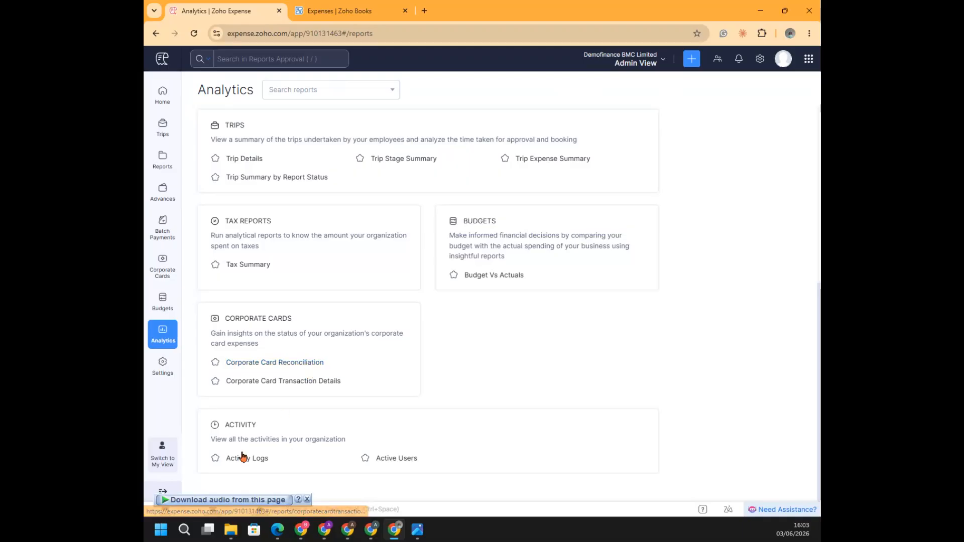
# Open the Activity Logs report for this month and read through the recorded activities
pyautogui.click(242, 458)
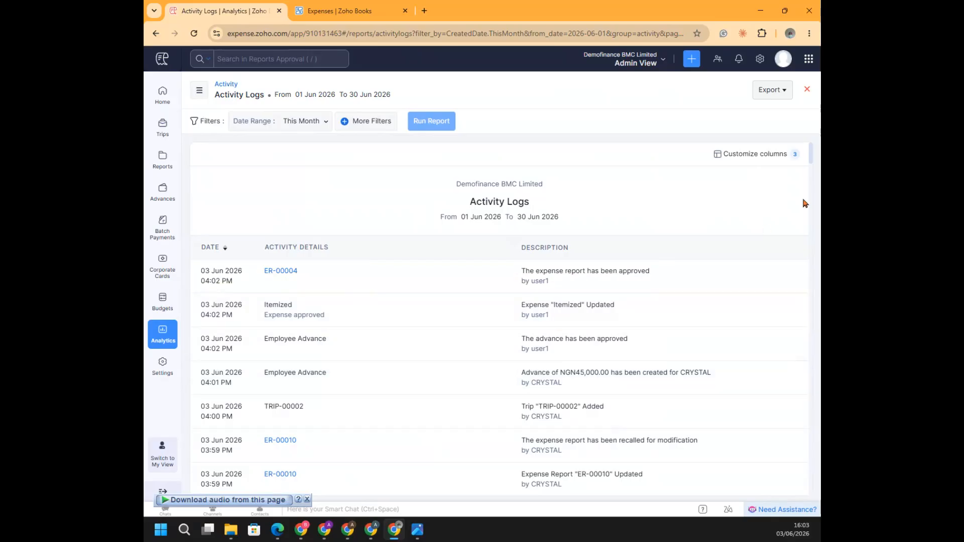
pyautogui.scroll(-2, 761, 218)
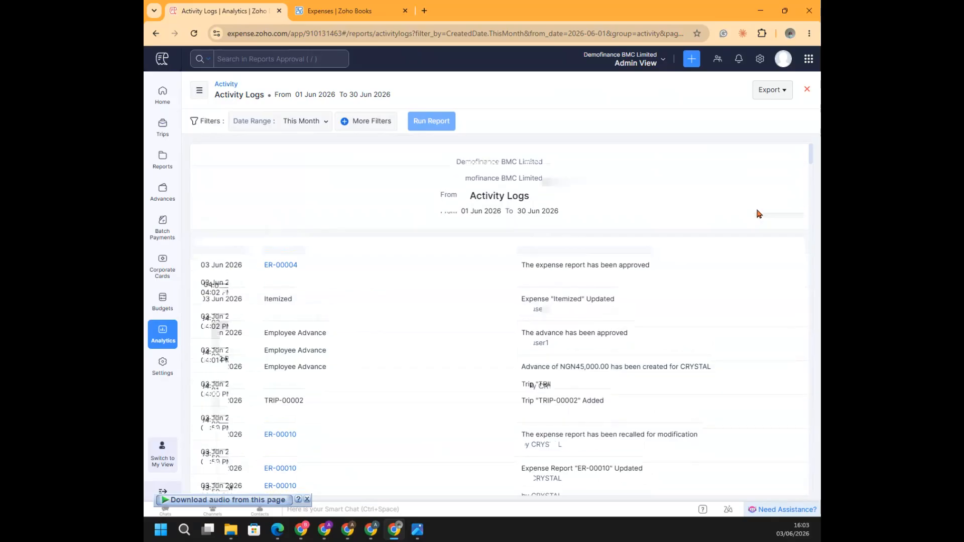
pyautogui.scroll(-4, 758, 214)
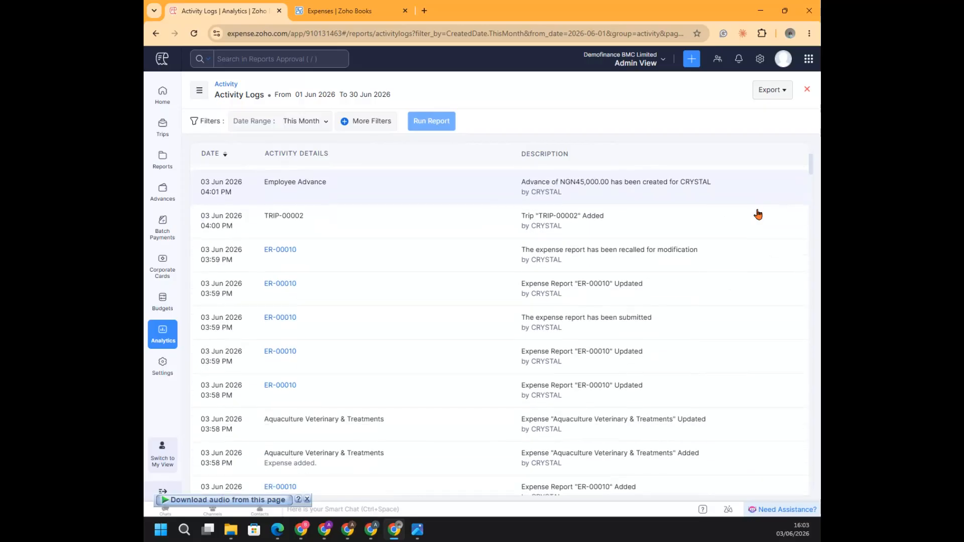
pyautogui.scroll(-5, 758, 215)
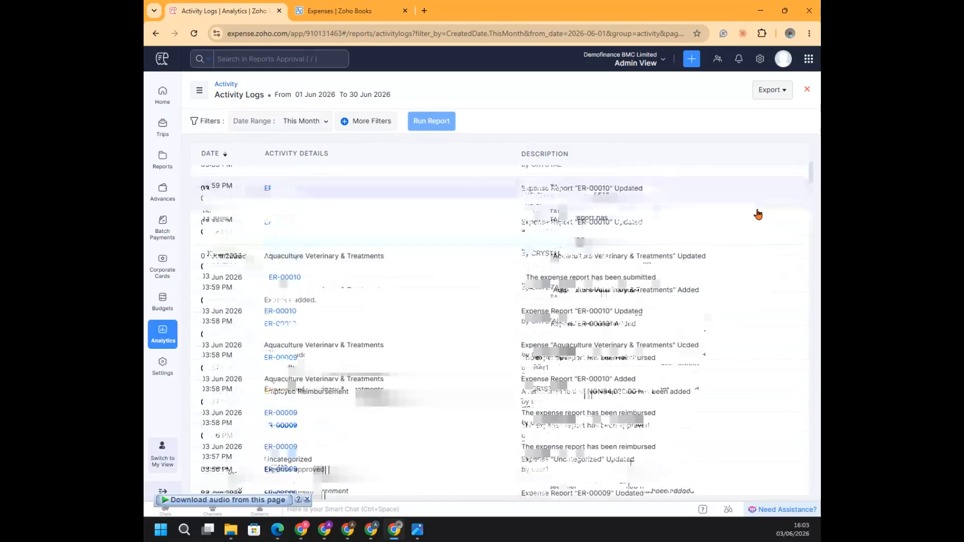
pyautogui.scroll(-2, 758, 214)
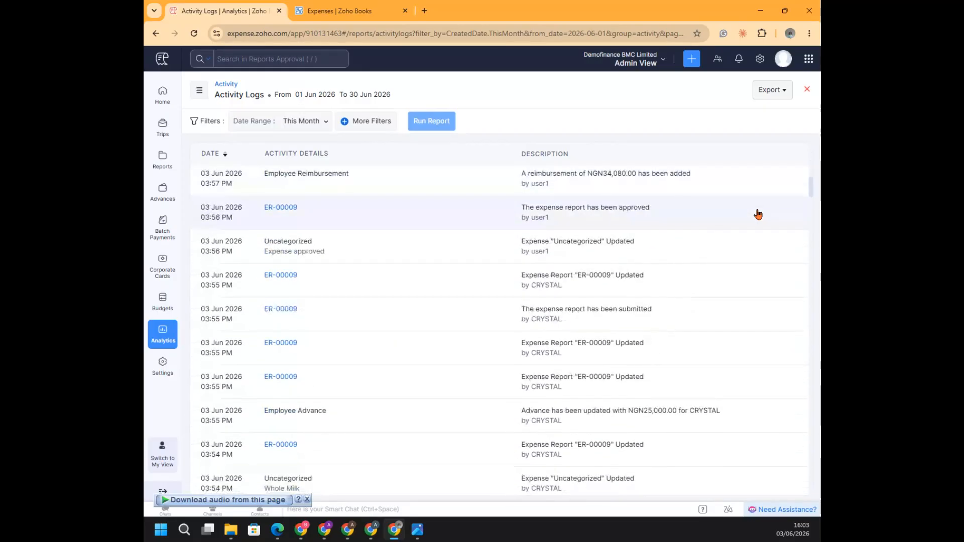
# Switch to the BMC_Zoho_Expense_Training.pdf slides in Edge and review them from Module 02 through Module 07
pyautogui.moveTo(393, 524)
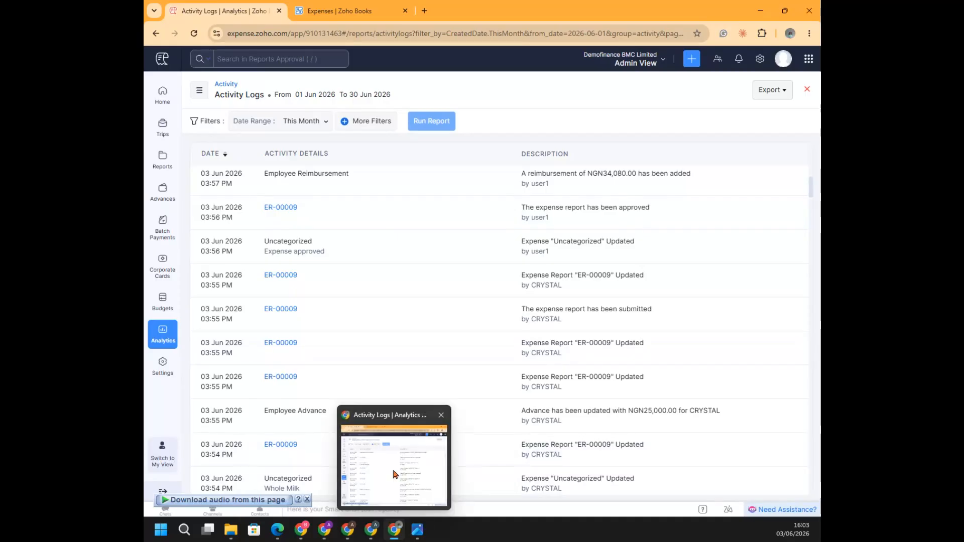
pyautogui.moveTo(279, 531)
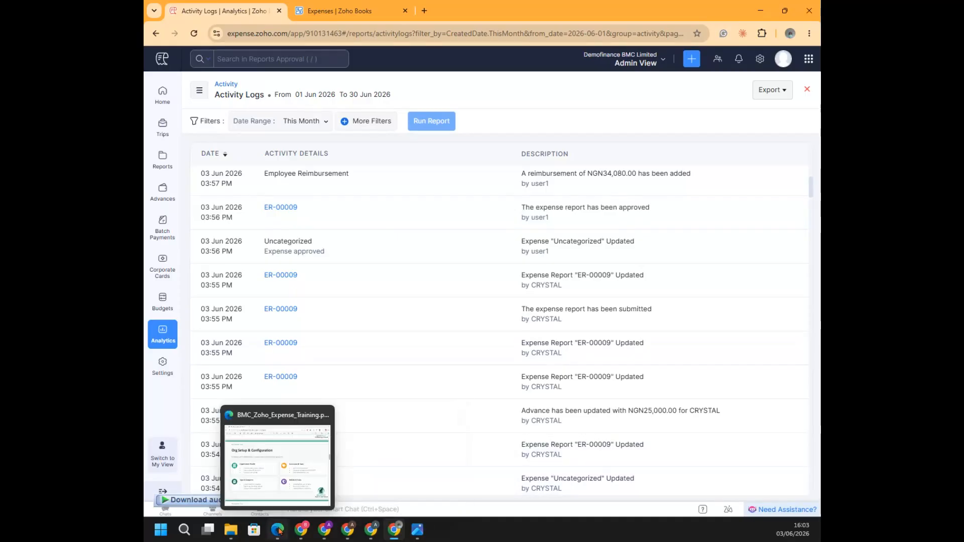
pyautogui.click(291, 476)
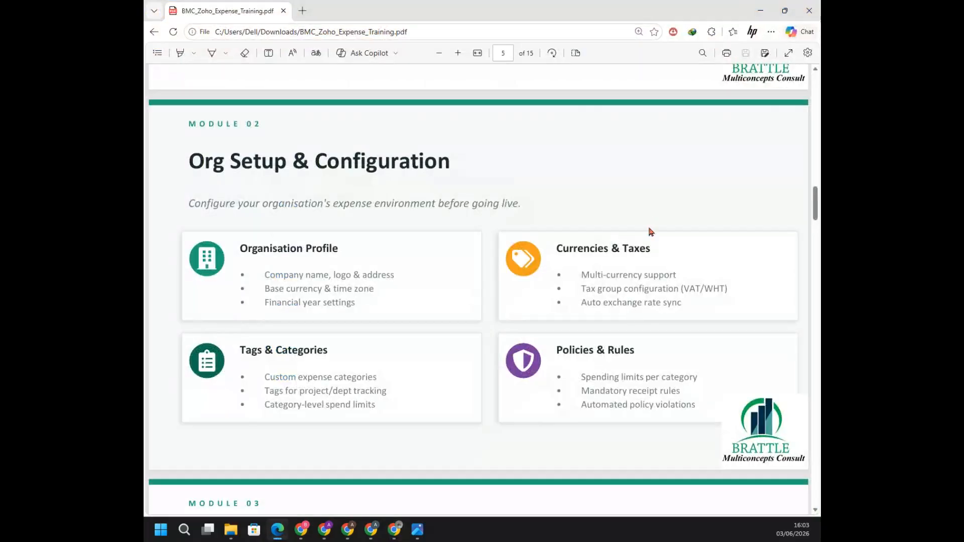
pyautogui.scroll(-4, 652, 217)
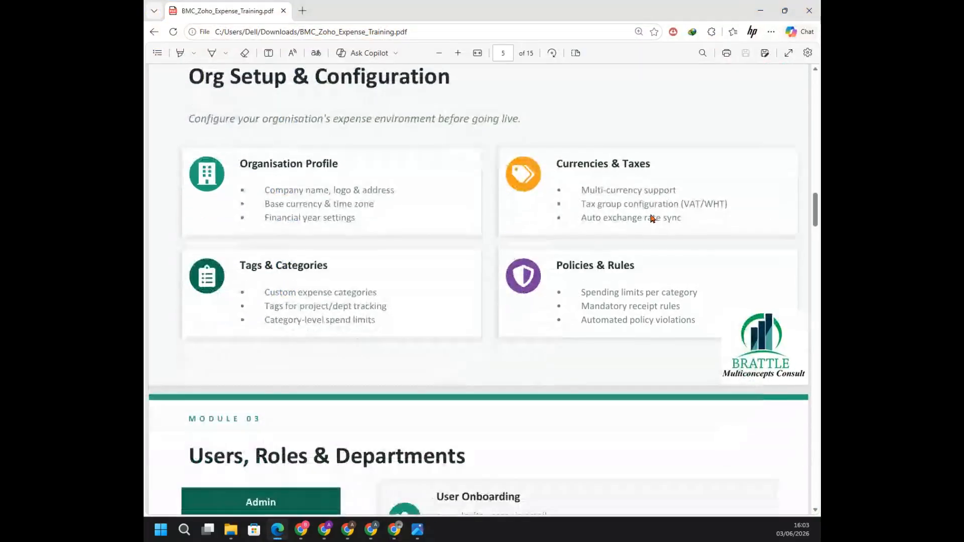
pyautogui.scroll(-4, 652, 217)
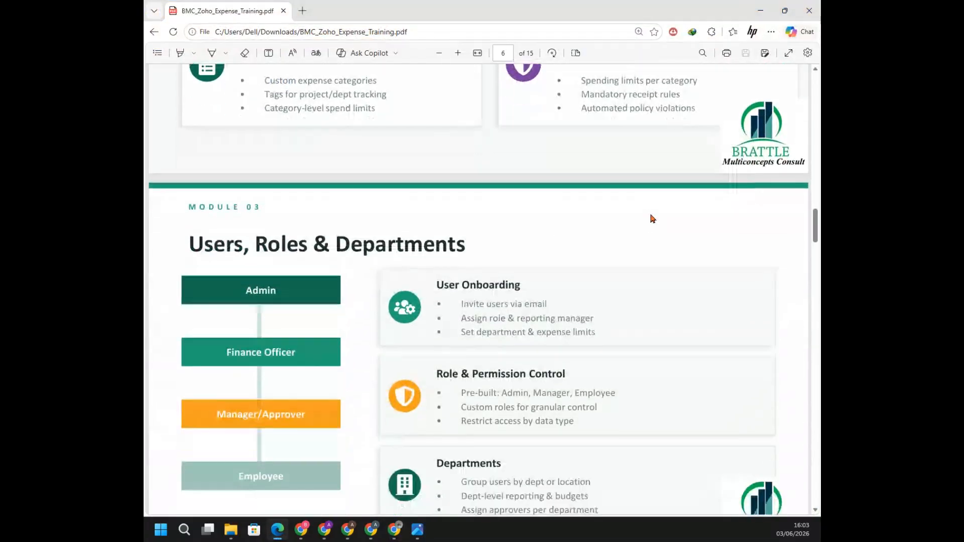
pyautogui.scroll(-4, 652, 219)
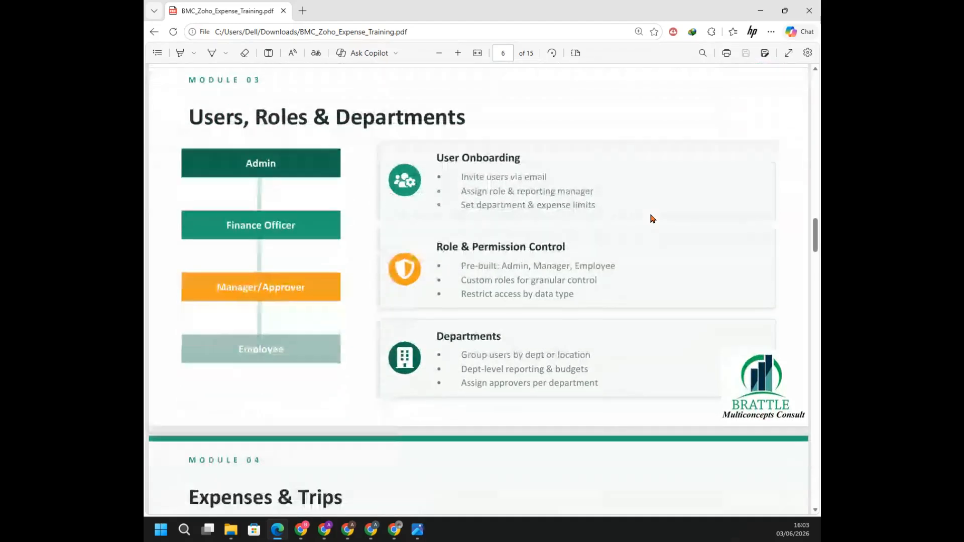
pyautogui.scroll(-2, 652, 219)
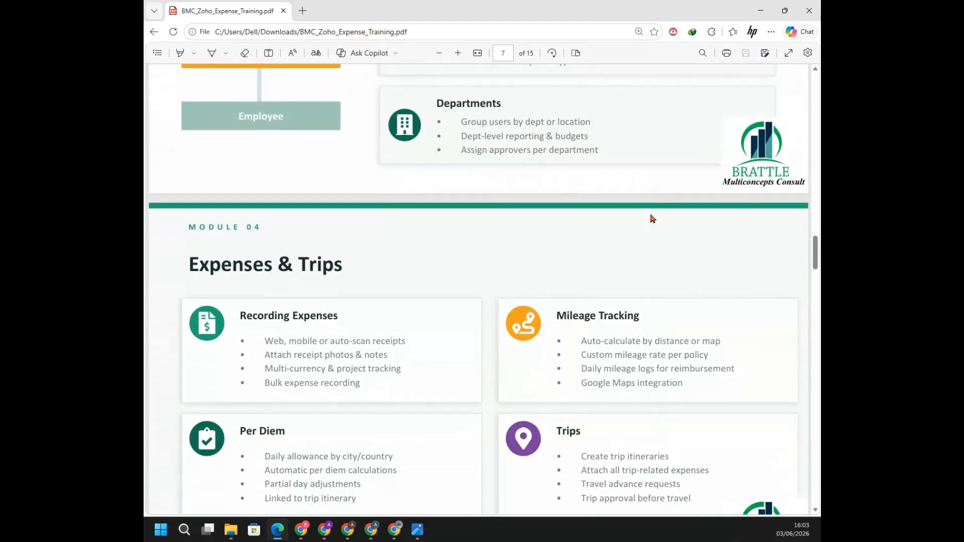
pyautogui.scroll(-4, 652, 218)
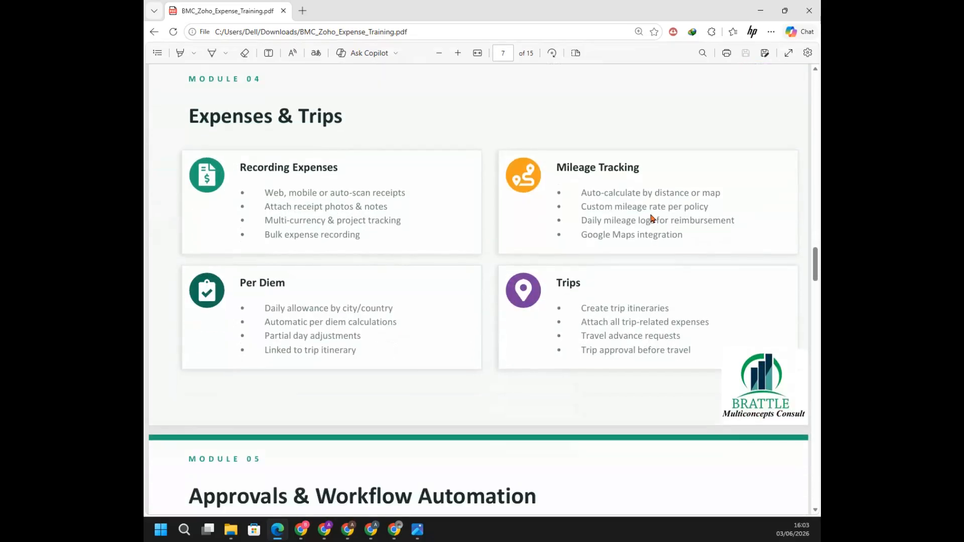
pyautogui.scroll(-4, 651, 219)
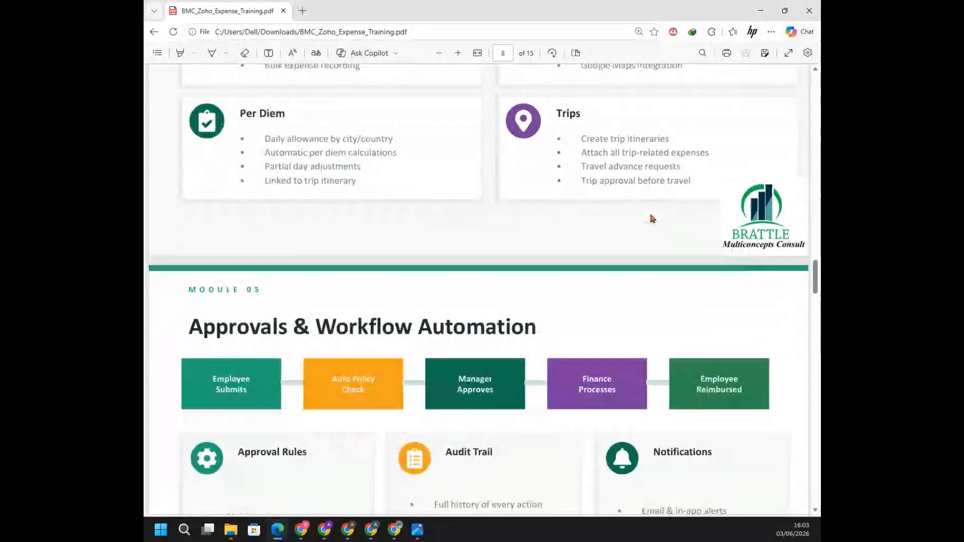
pyautogui.scroll(-2, 652, 219)
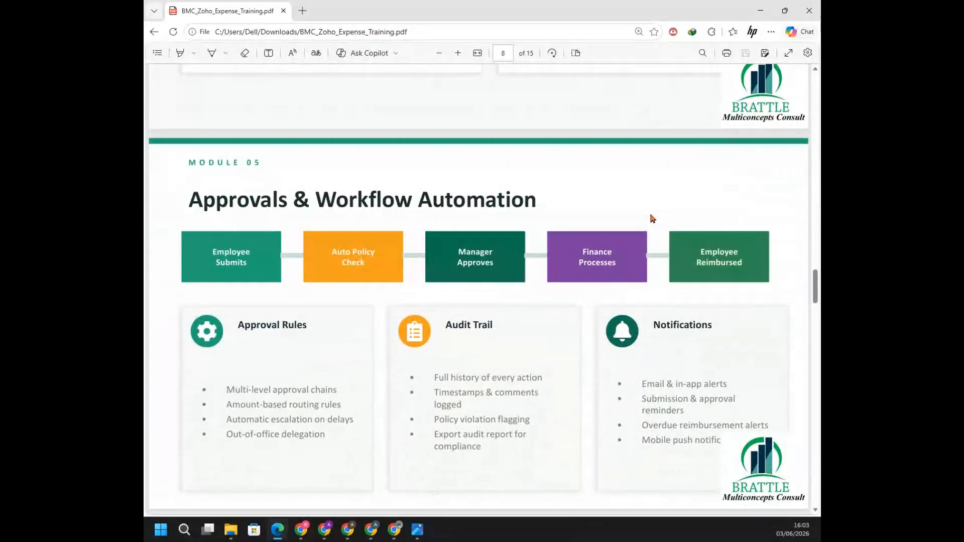
pyautogui.scroll(-4, 652, 219)
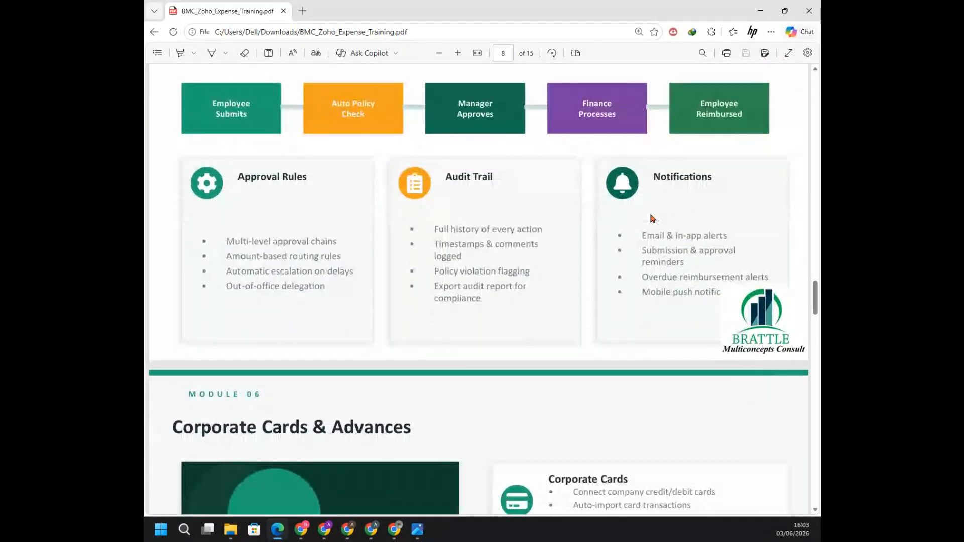
pyautogui.scroll(-6, 651, 219)
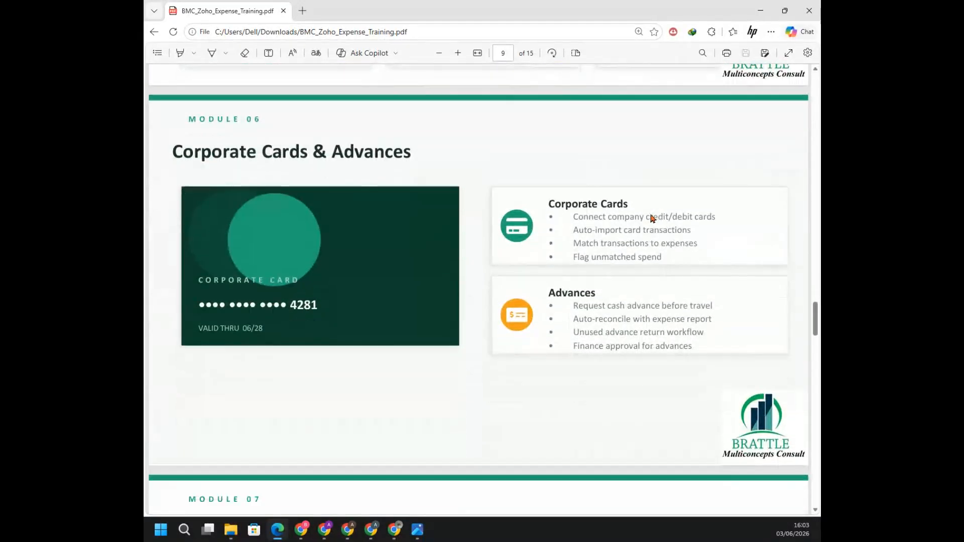
pyautogui.scroll(-4, 651, 218)
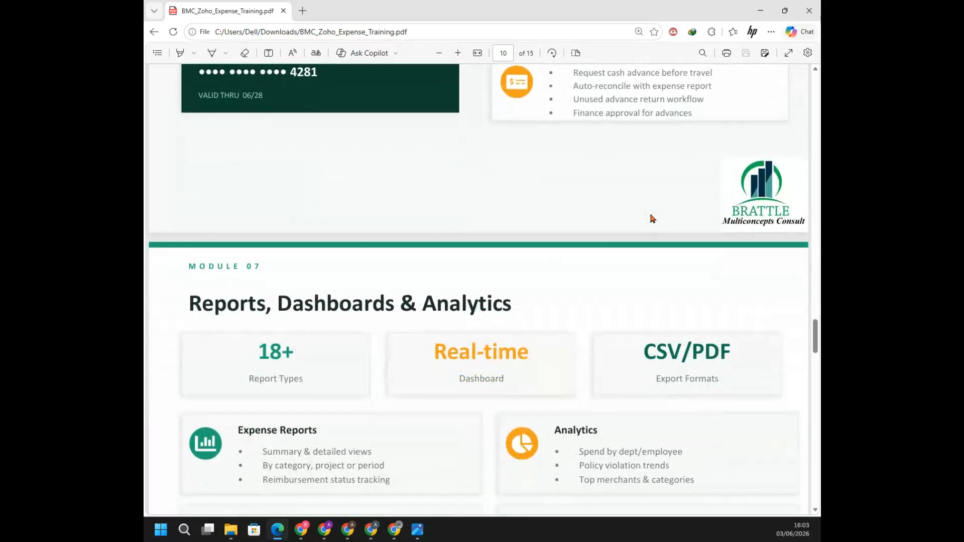
pyautogui.scroll(-1, 652, 219)
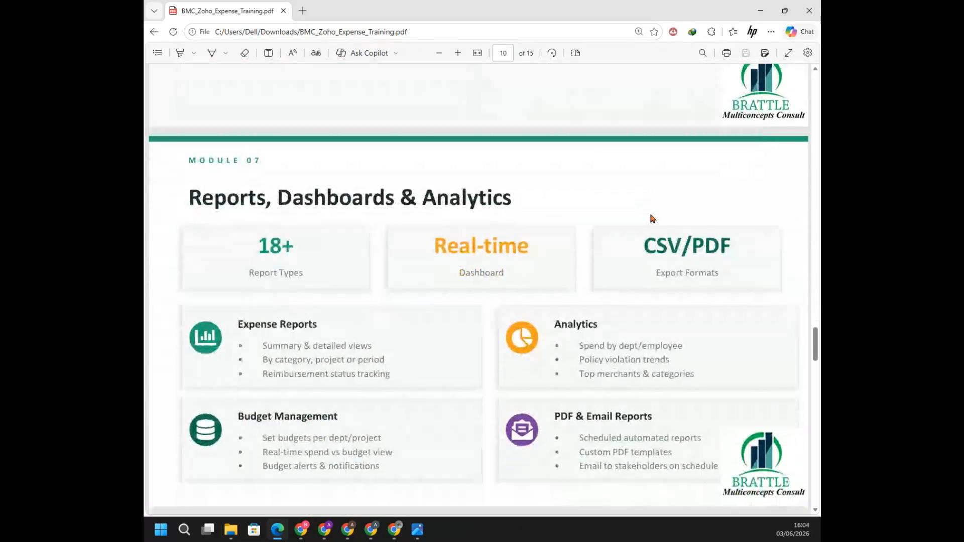
pyautogui.scroll(-1, 652, 218)
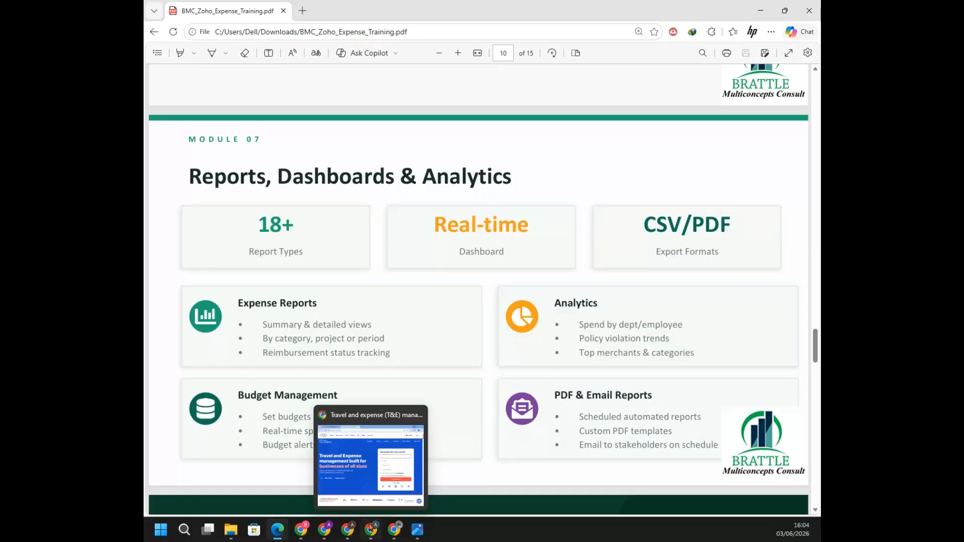
# Switch to the submitter's Zoho Expense window and review the bank account and My Delegate sections in the user's personal settings
pyautogui.moveTo(394, 530)
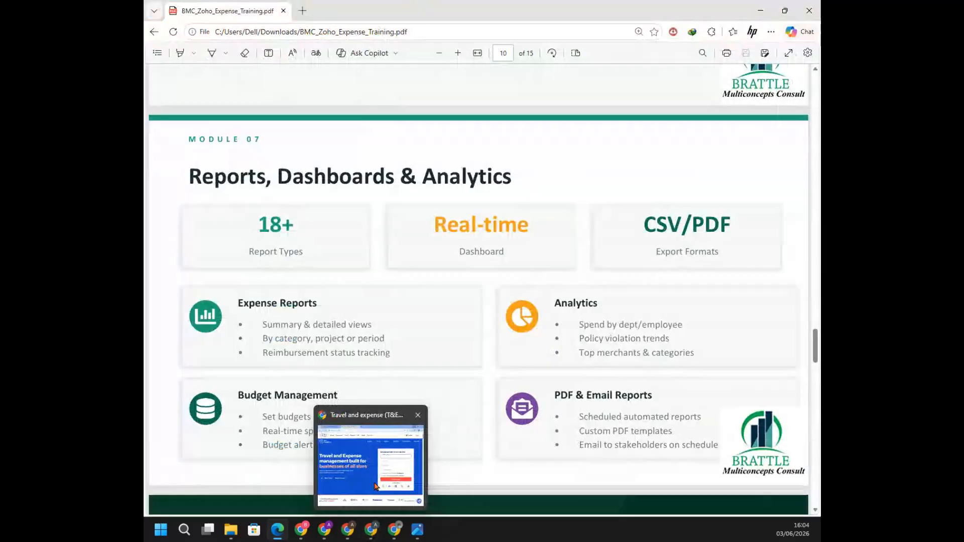
pyautogui.moveTo(375, 483)
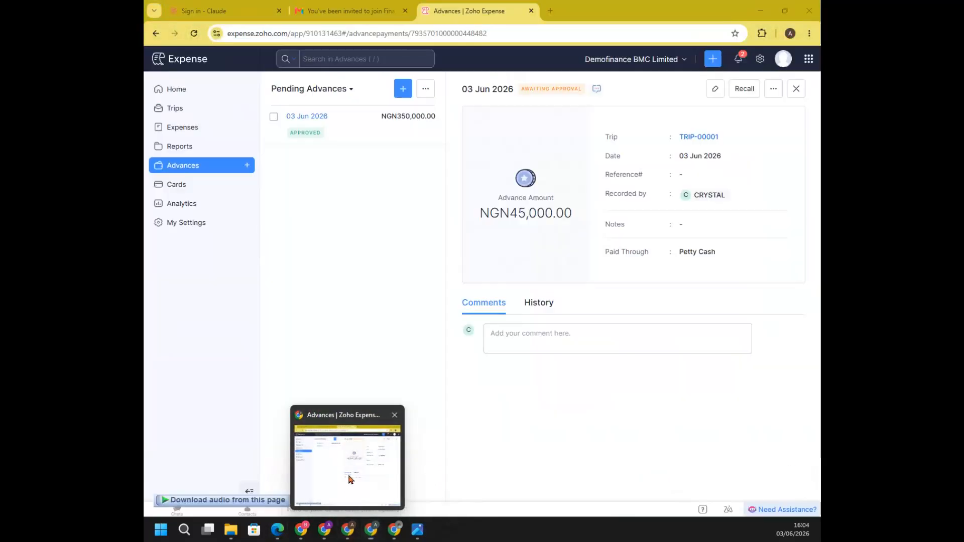
pyautogui.click(350, 479)
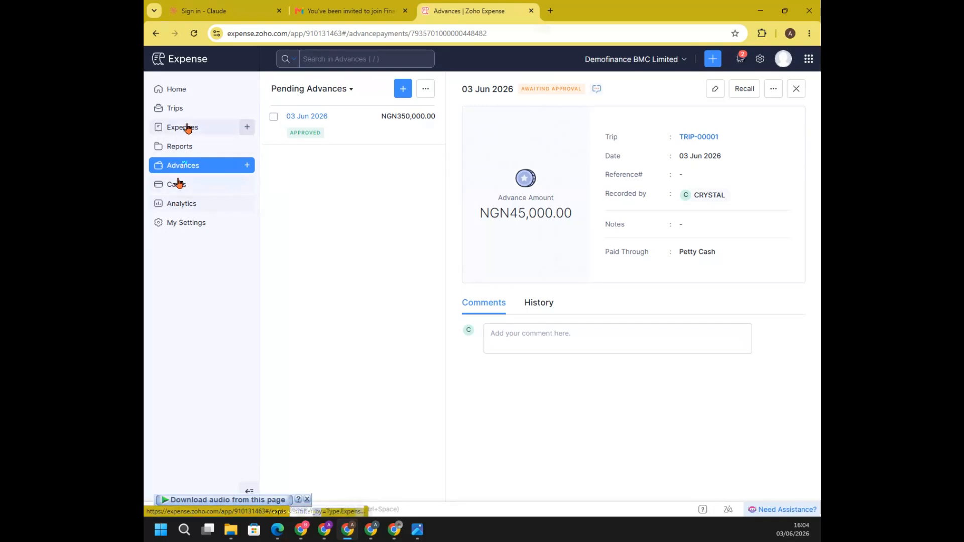
pyautogui.click(186, 226)
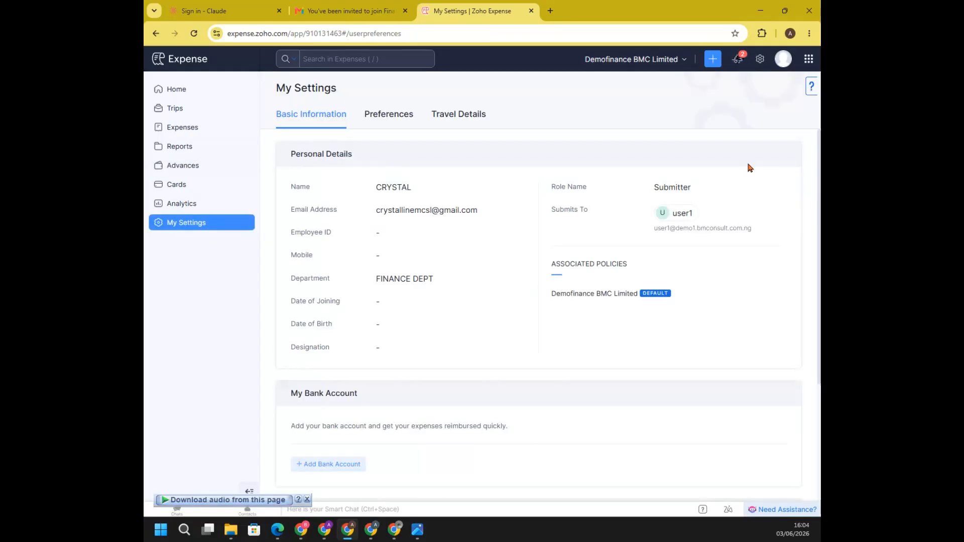
pyautogui.scroll(-5, 750, 167)
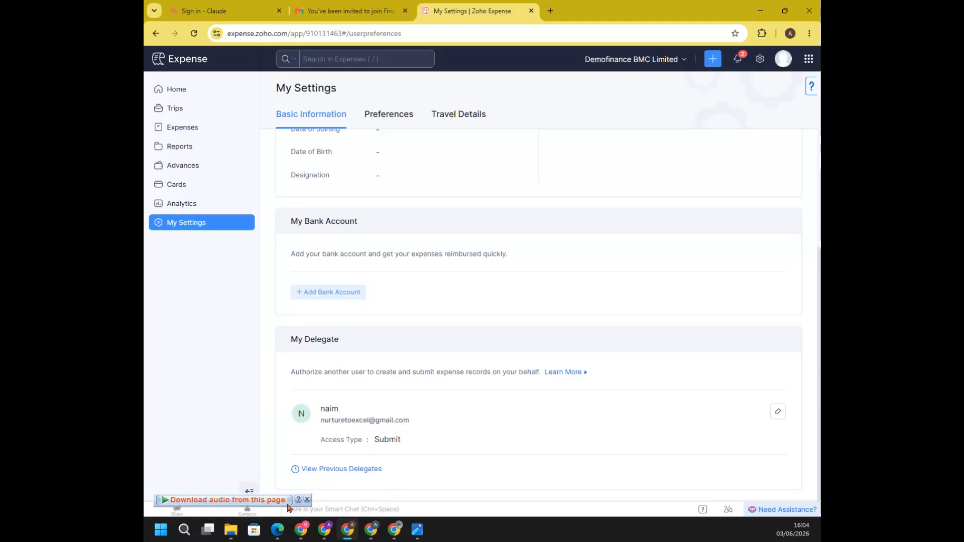
# Switch to the delegate's Zoho Expense window, enter the delegating user's view from Delegated To Me, and look at the assistance chat
pyautogui.moveTo(347, 533)
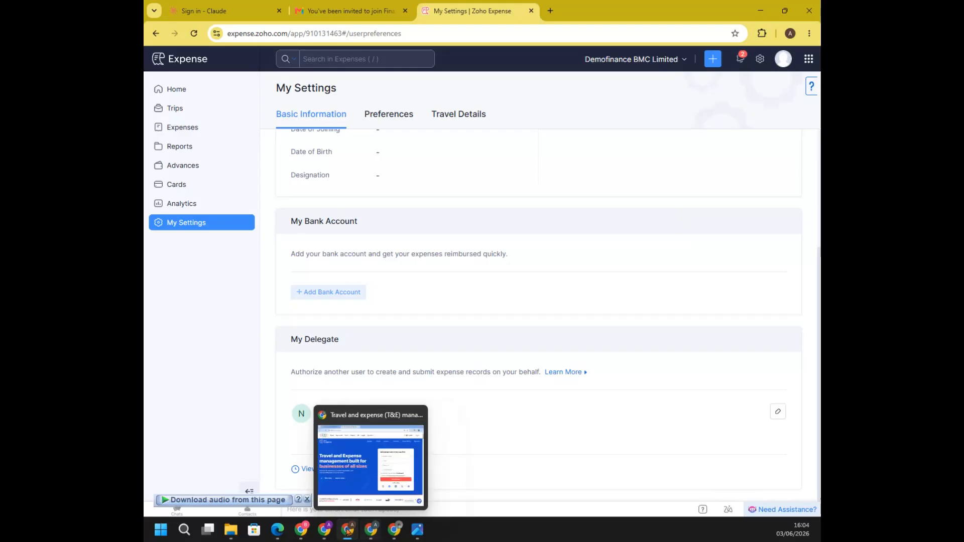
pyautogui.click(325, 530)
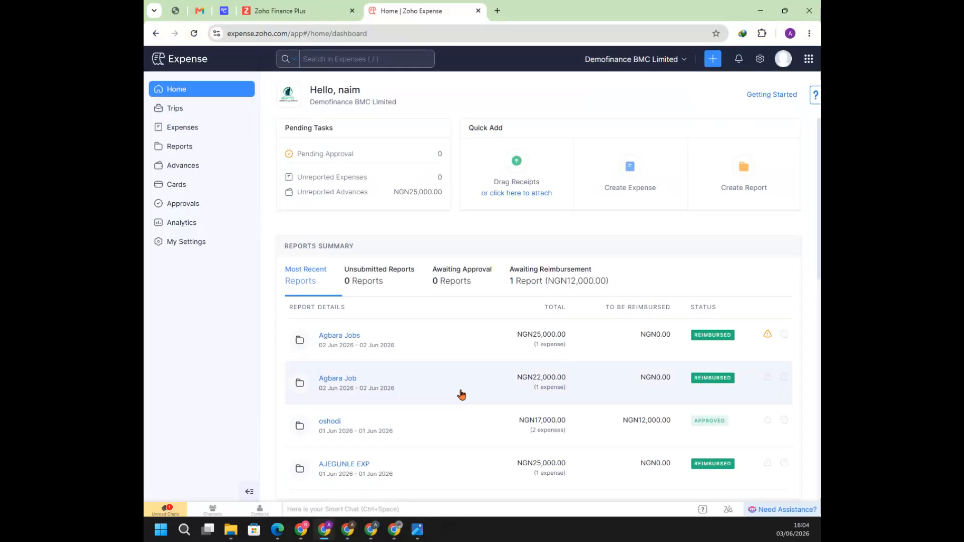
pyautogui.click(783, 73)
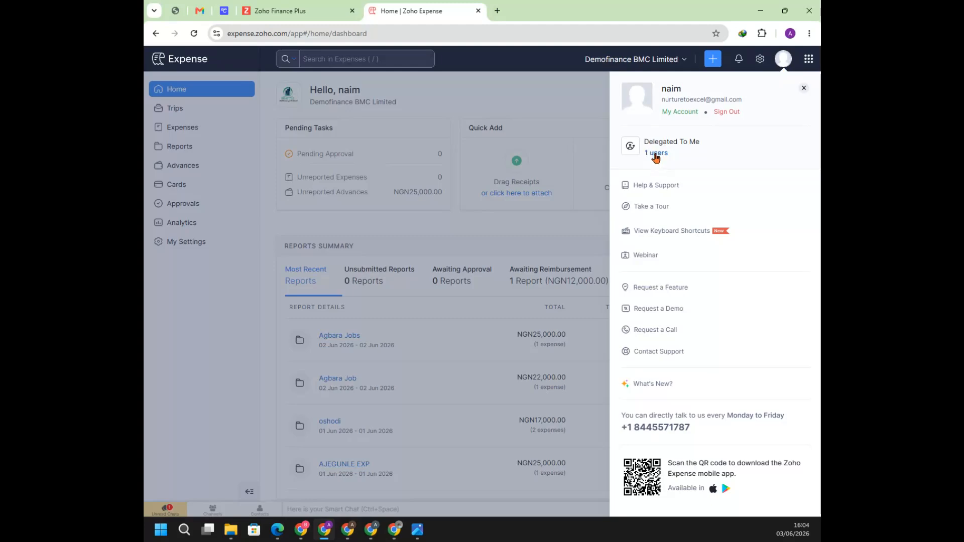
pyautogui.click(657, 153)
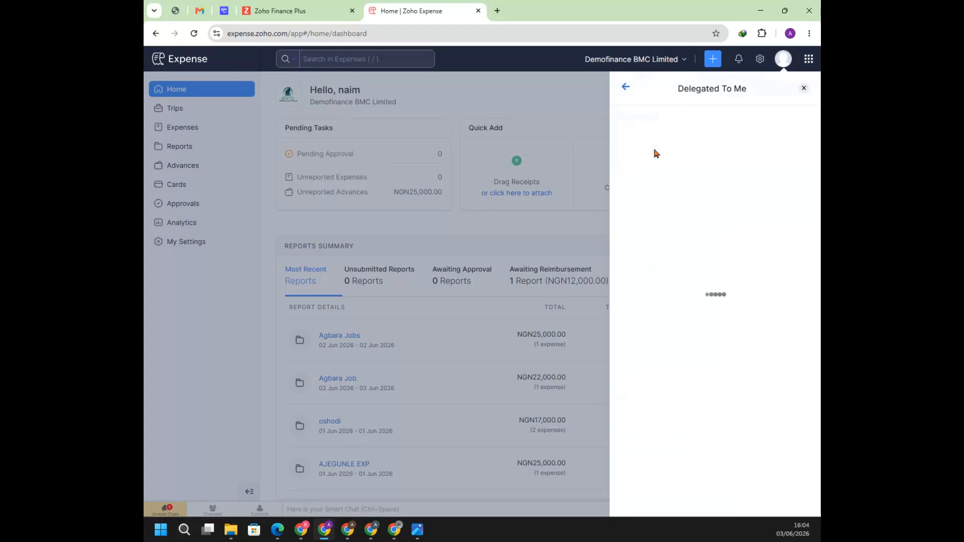
pyautogui.click(673, 129)
pyautogui.click(654, 159)
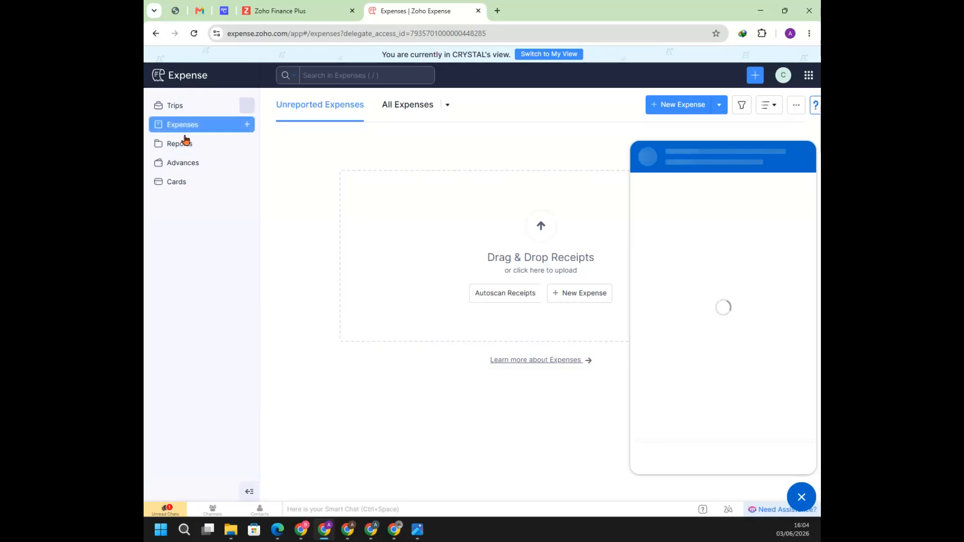
pyautogui.click(778, 509)
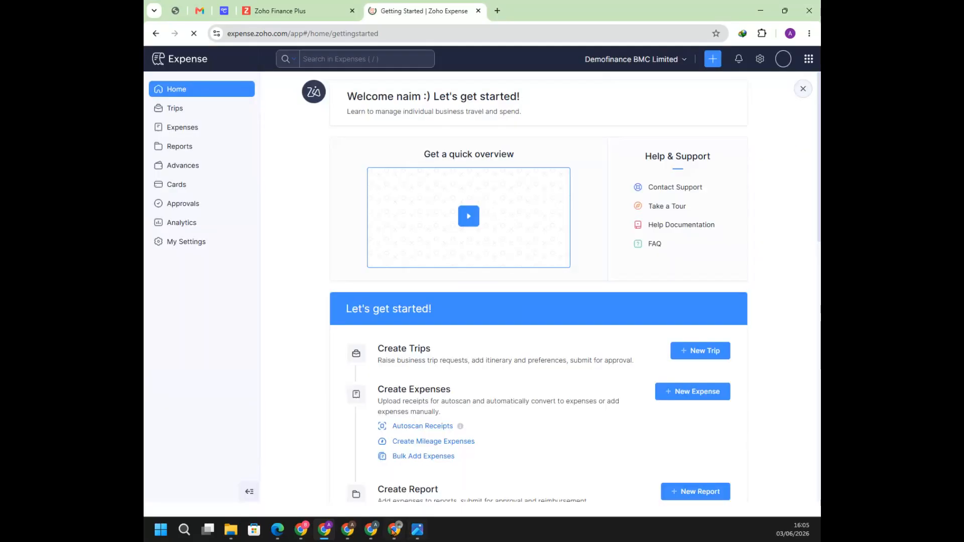
# Switch back to the BMC_Zoho_Expense_Training.pdf slides in Edge and review them from Module 07 through Key Takeaways
pyautogui.moveTo(277, 529)
pyautogui.click(299, 469)
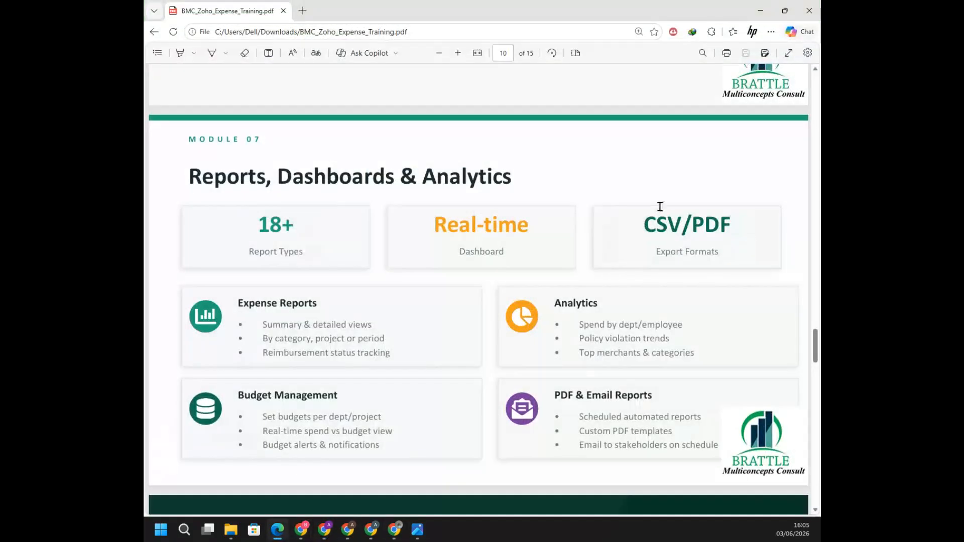
pyautogui.scroll(-4, 655, 177)
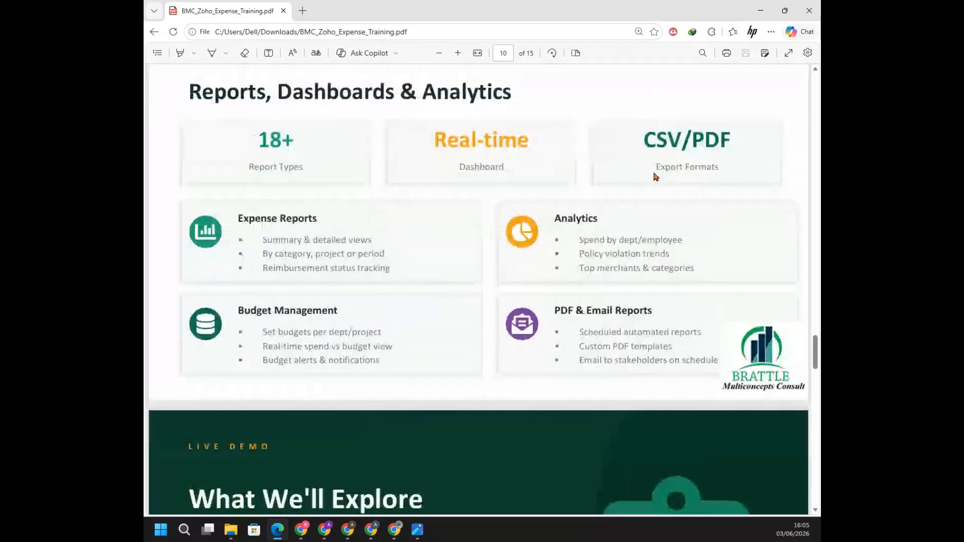
pyautogui.scroll(-4, 655, 177)
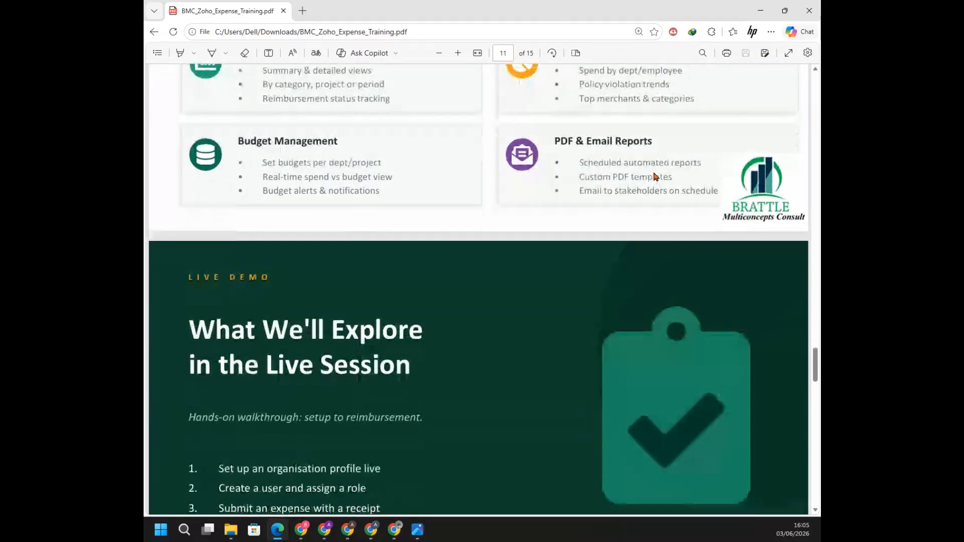
pyautogui.scroll(-4, 654, 176)
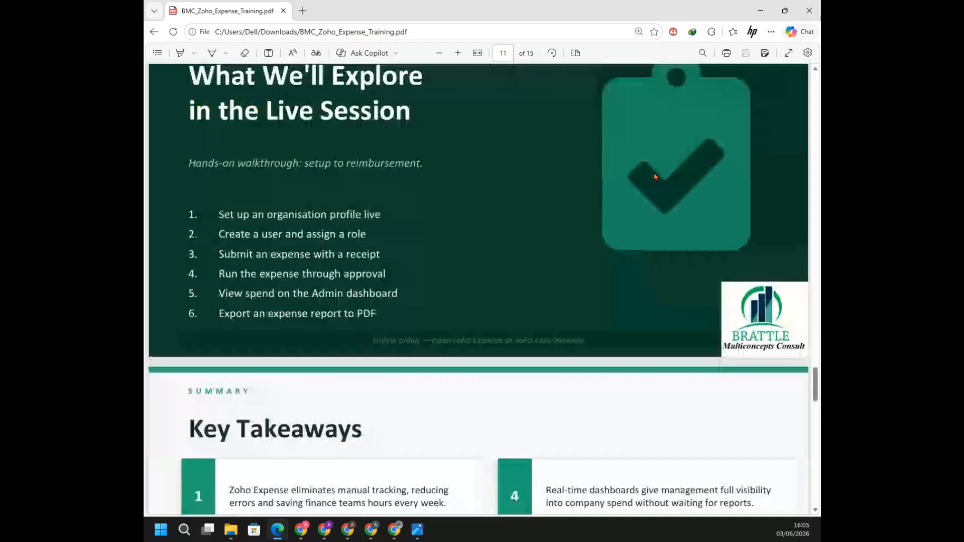
pyautogui.scroll(-1, 653, 176)
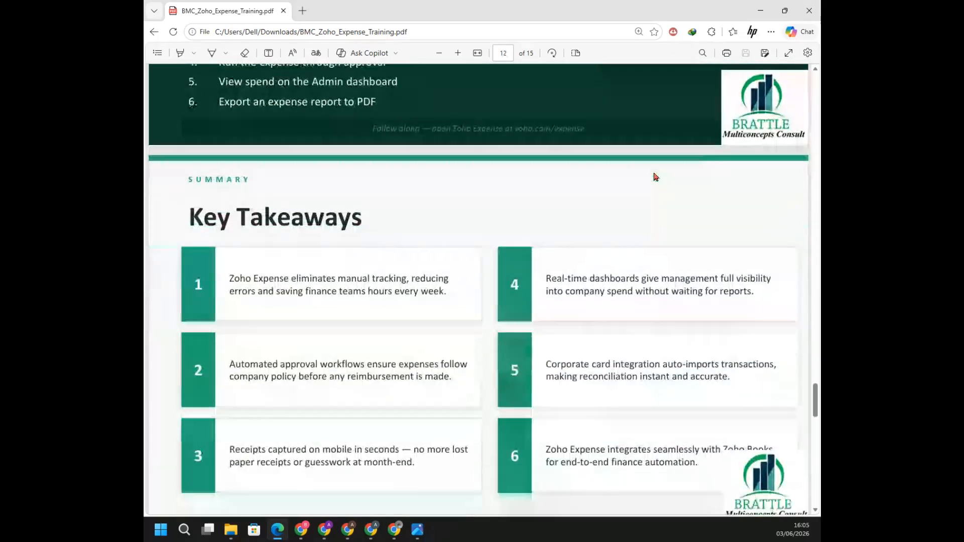
pyautogui.scroll(-1, 655, 176)
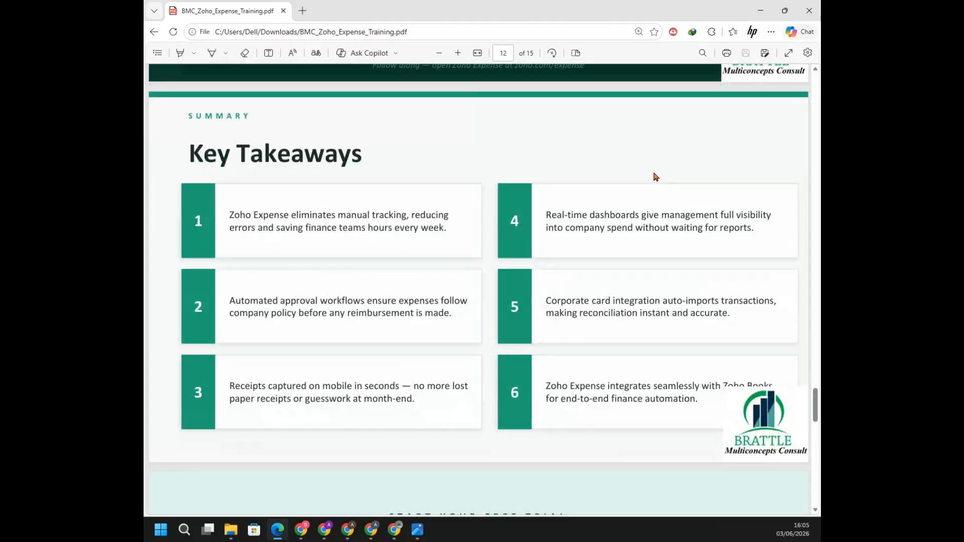
pyautogui.scroll(-1, 653, 176)
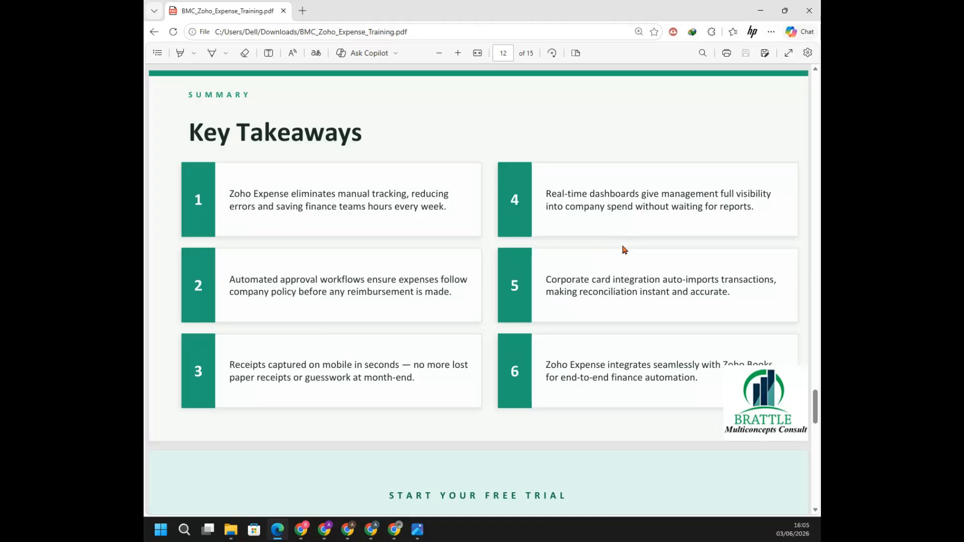
pyautogui.scroll(-3, 624, 249)
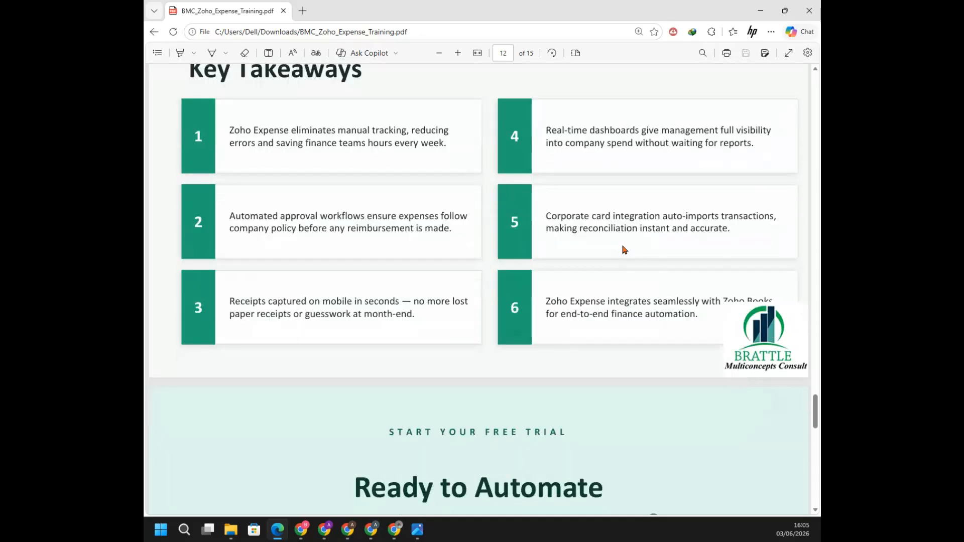
# Review the remaining slides on the free trial and Forthcoming BMC Trainings, through the closing Thank You page
pyautogui.scroll(-5, 624, 250)
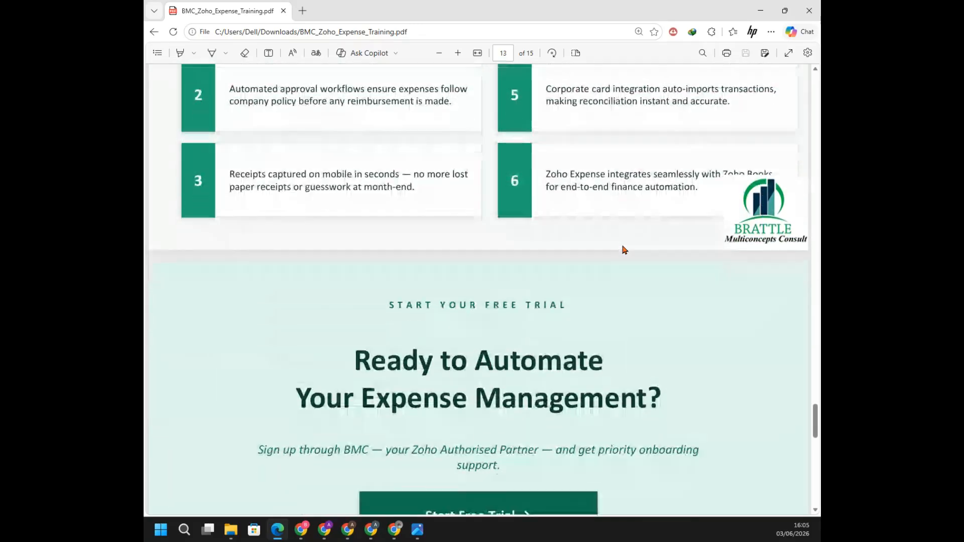
pyautogui.scroll(-5, 624, 250)
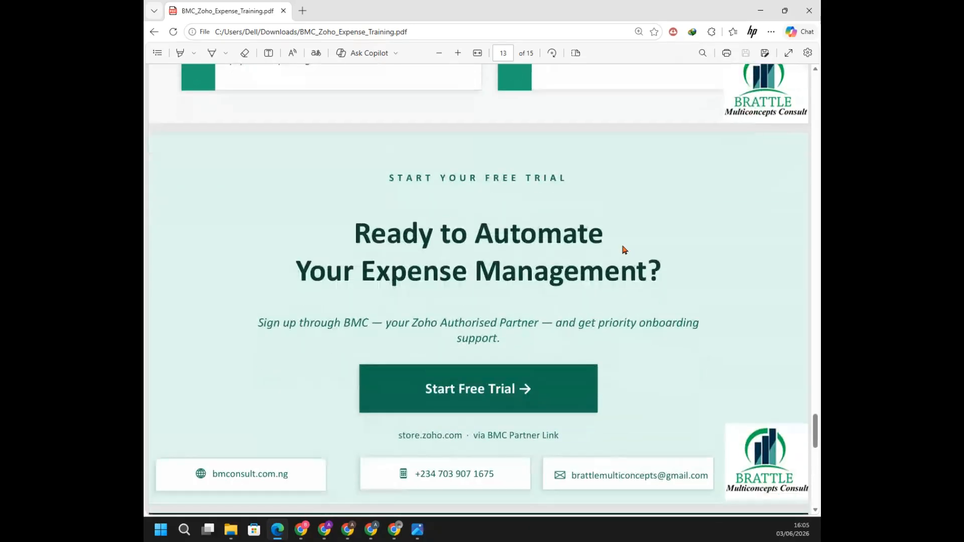
pyautogui.scroll(-2, 624, 249)
pyautogui.scroll(-3, 624, 250)
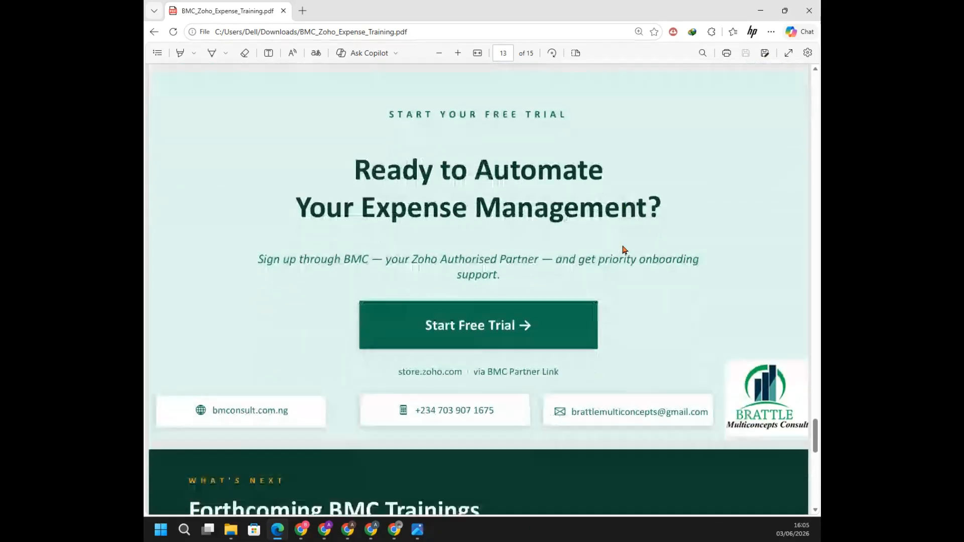
pyautogui.scroll(-1, 624, 249)
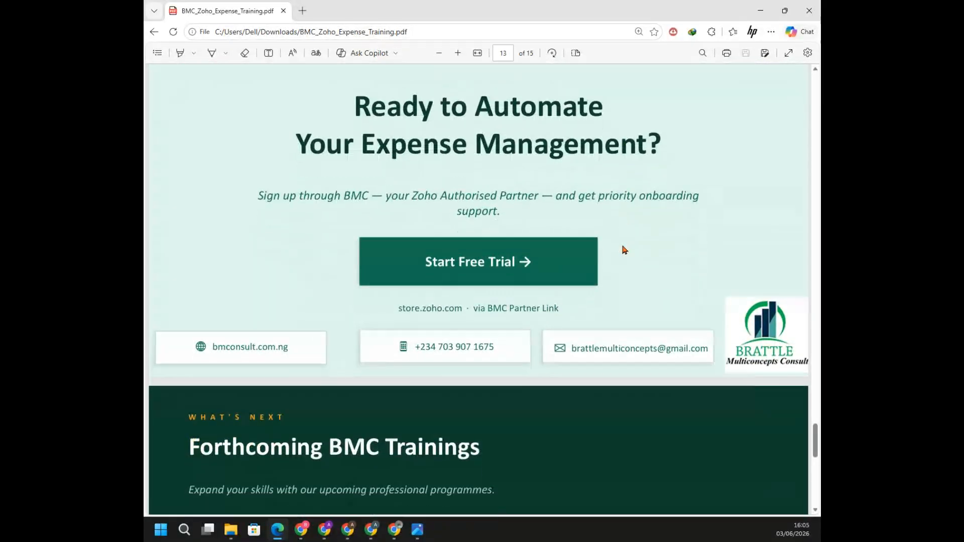
pyautogui.scroll(-10, 624, 250)
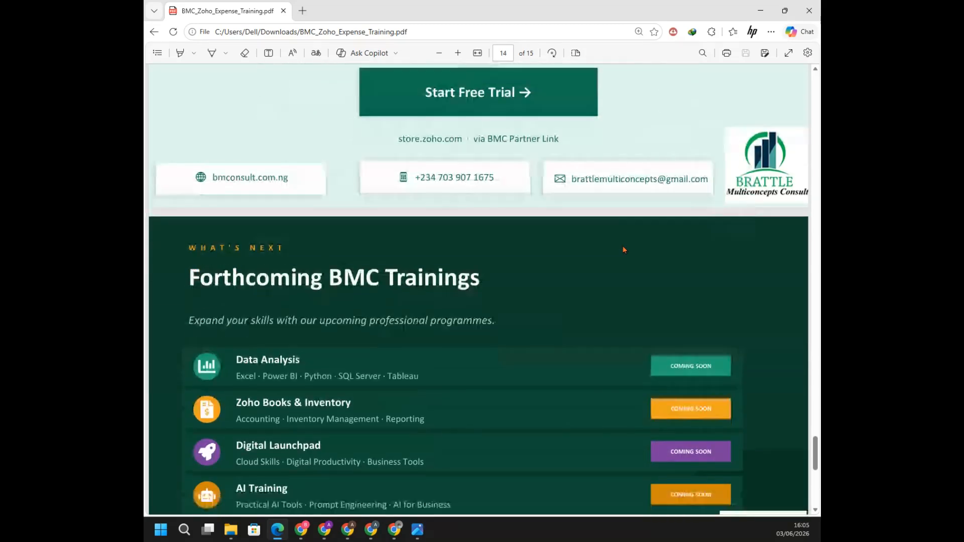
pyautogui.scroll(-4, 624, 250)
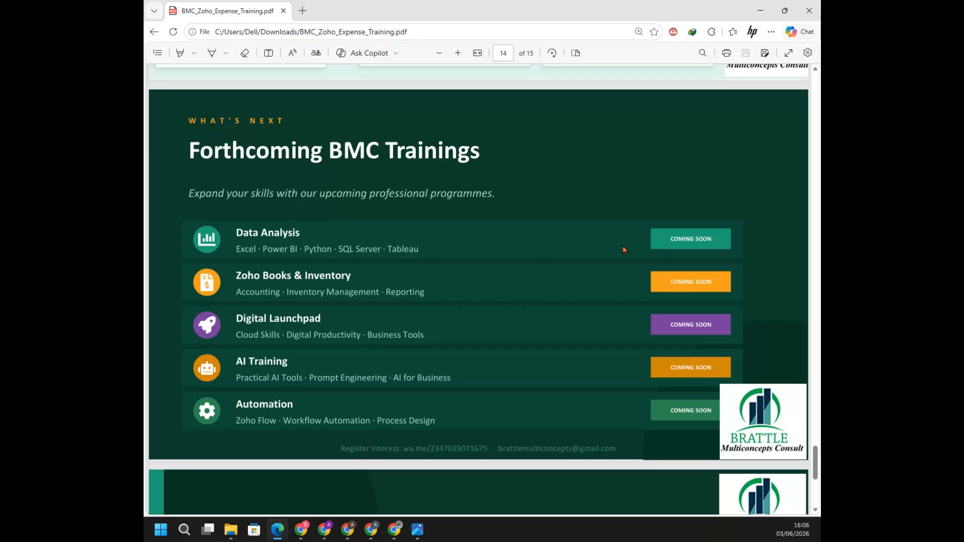
pyautogui.scroll(-5, 623, 249)
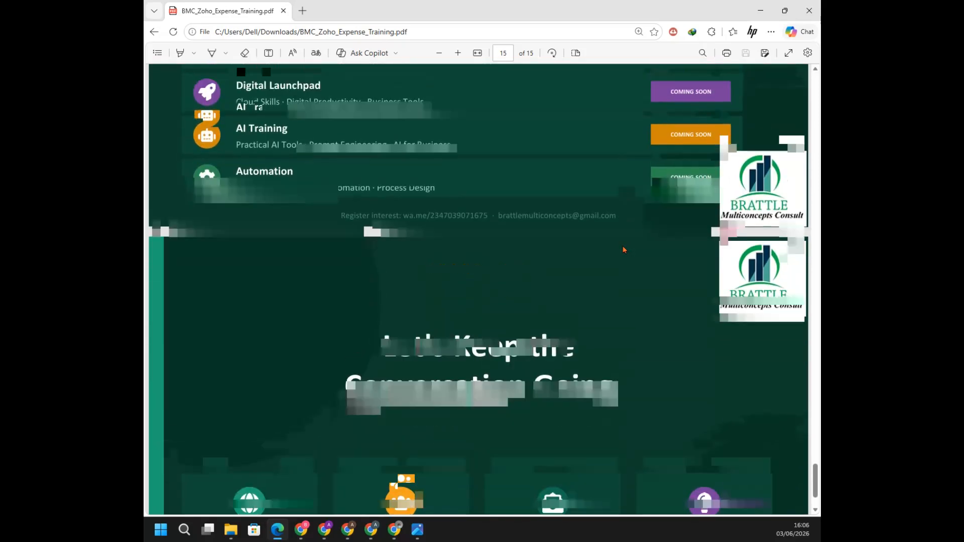
pyautogui.scroll(-2, 624, 249)
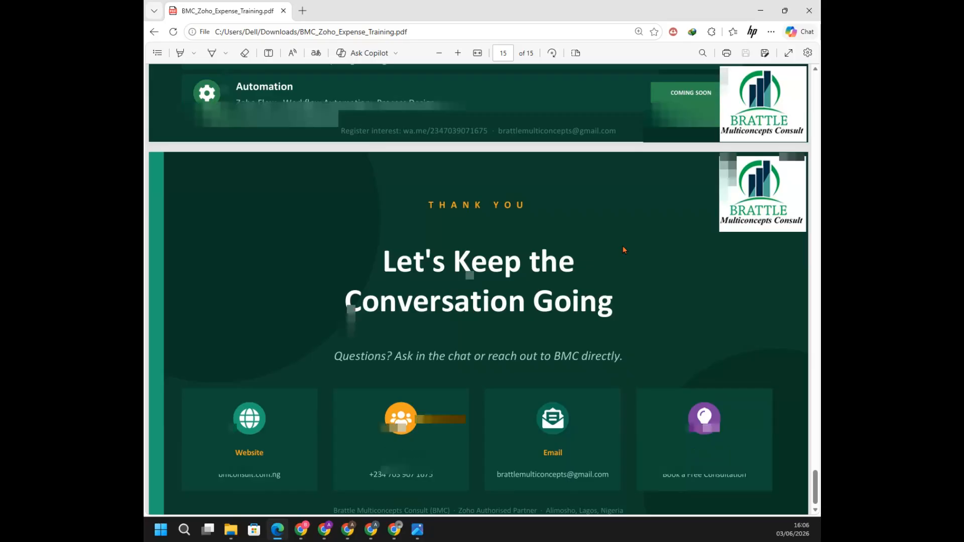
pyautogui.scroll(-1, 623, 250)
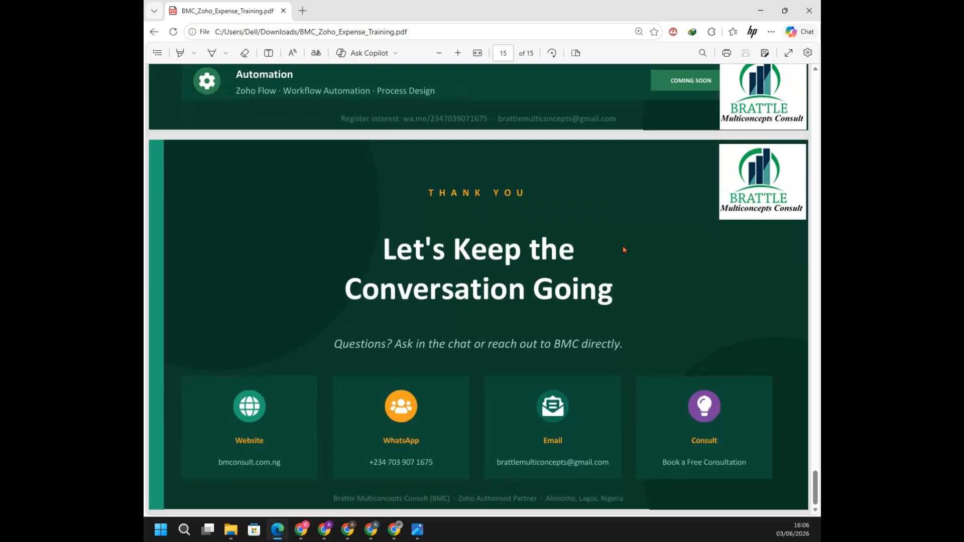
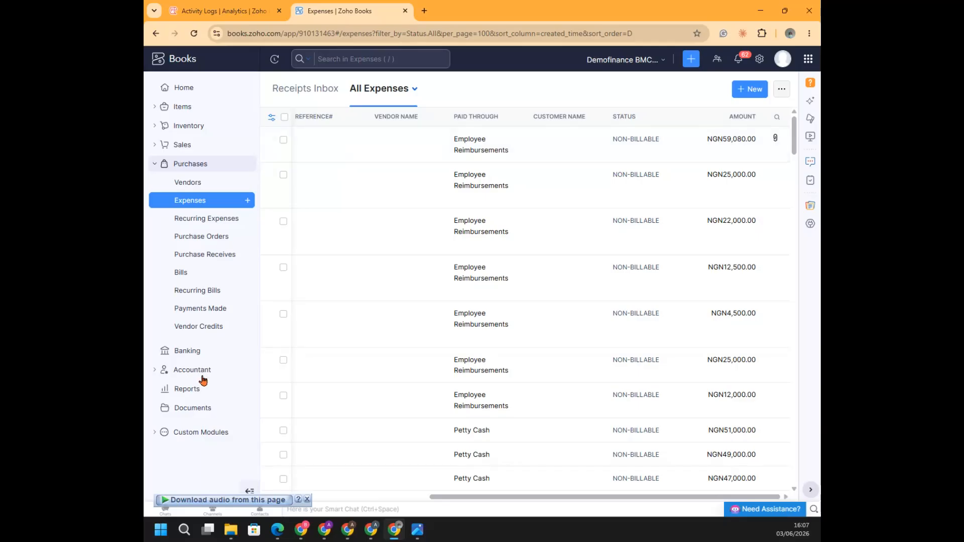
# Open the Access Bank – Savings account in Banking and view its Reconcile Account page
pyautogui.click(185, 351)
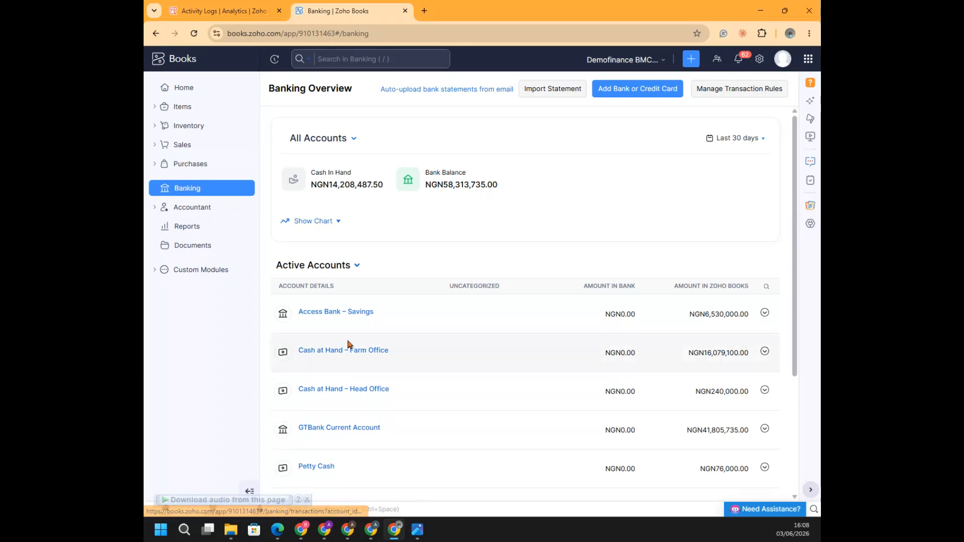
pyautogui.click(340, 318)
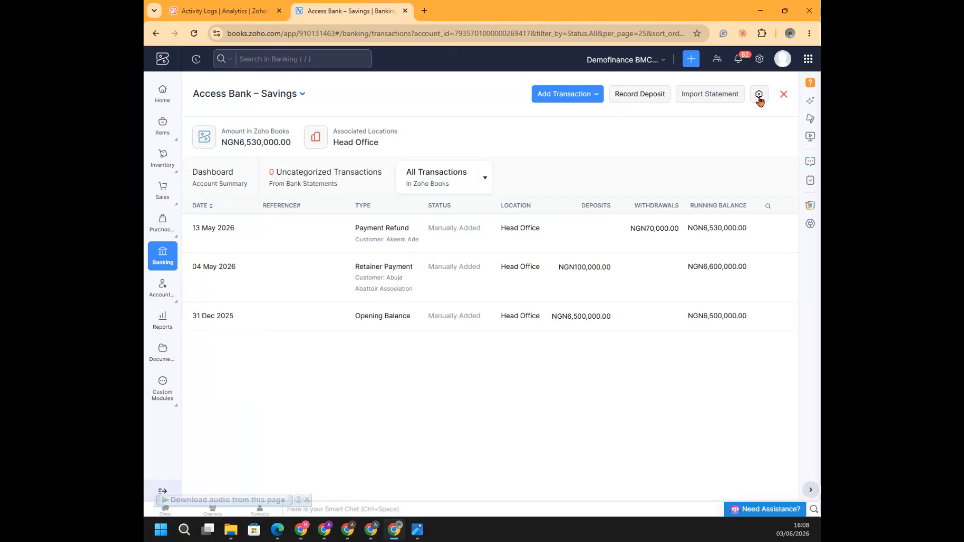
pyautogui.click(759, 94)
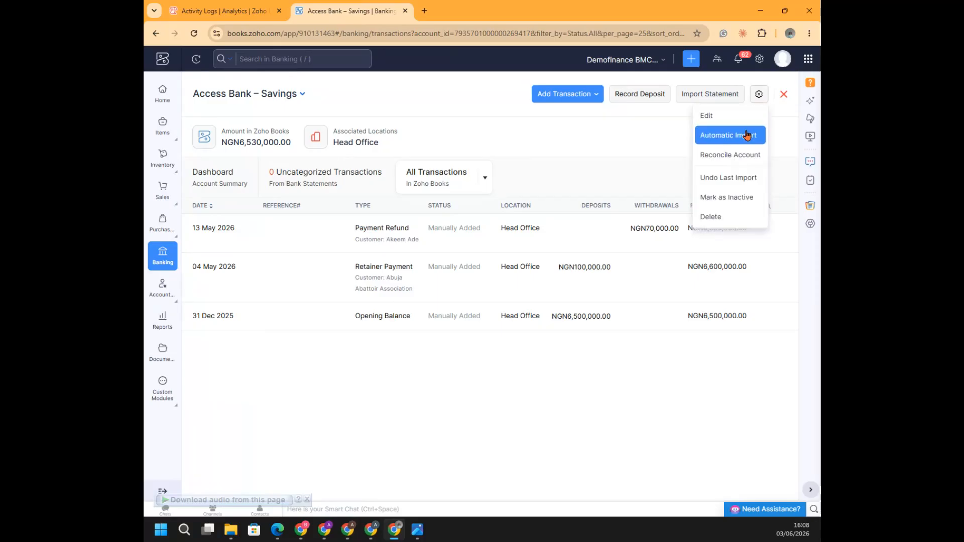
pyautogui.click(725, 158)
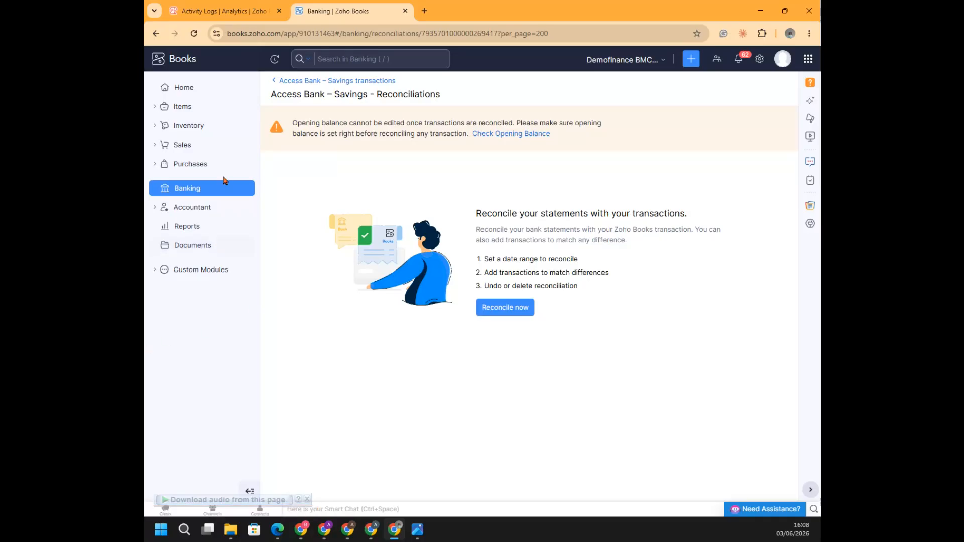
# Return to the Banking overview, view the statement import form's file source options, and look at the Documents inbox
pyautogui.click(182, 194)
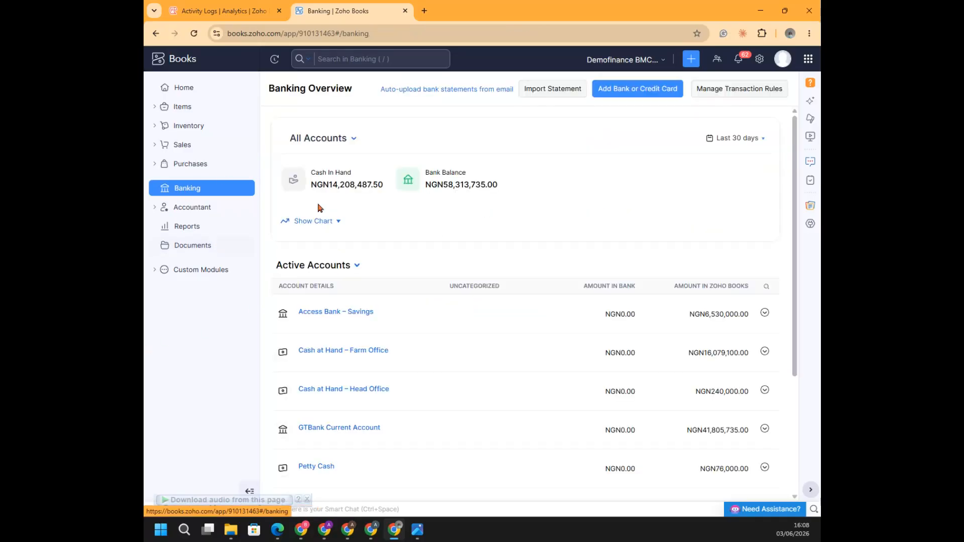
pyautogui.click(553, 91)
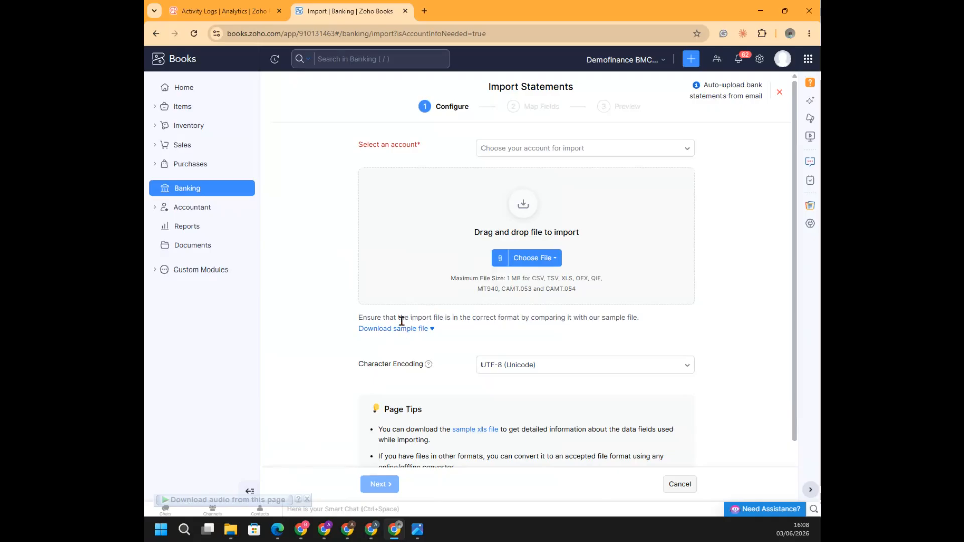
pyautogui.click(533, 259)
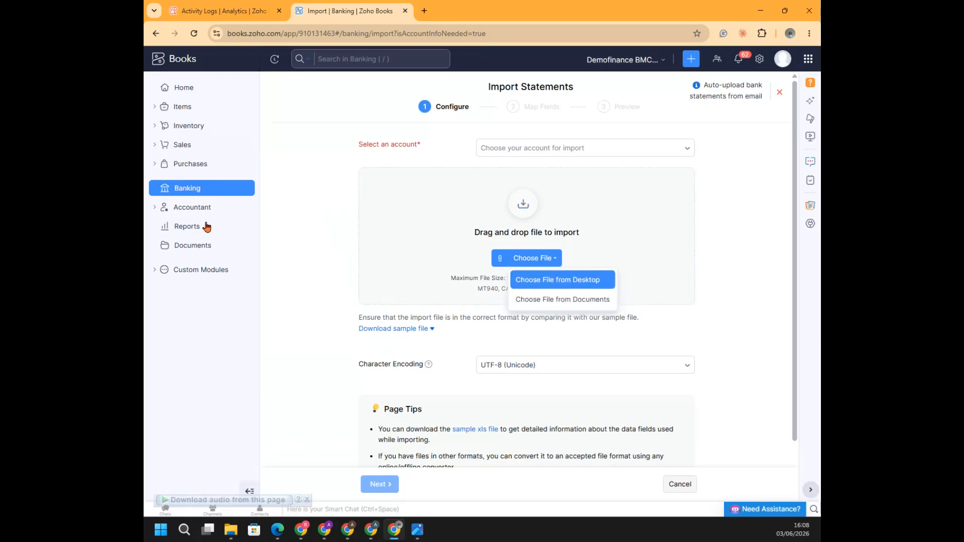
pyautogui.click(185, 250)
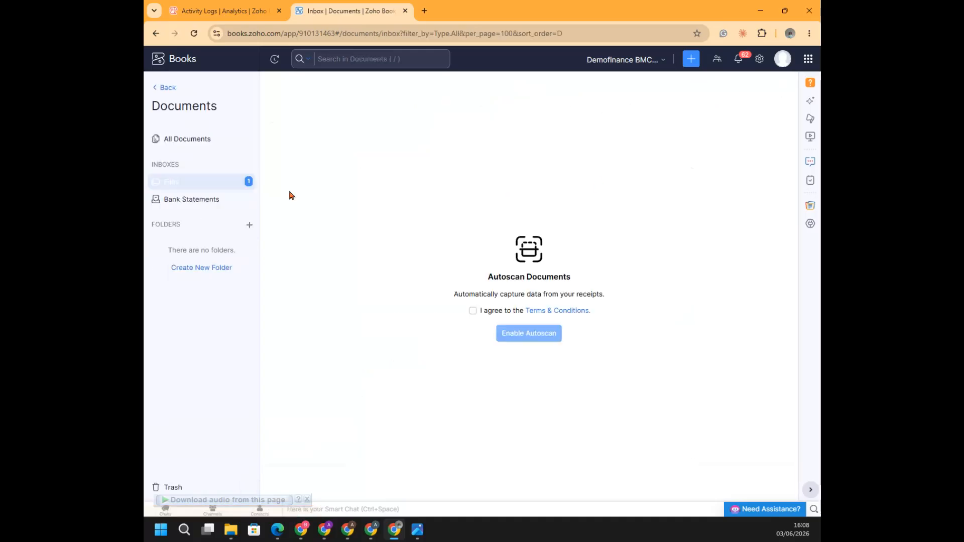
pyautogui.click(169, 86)
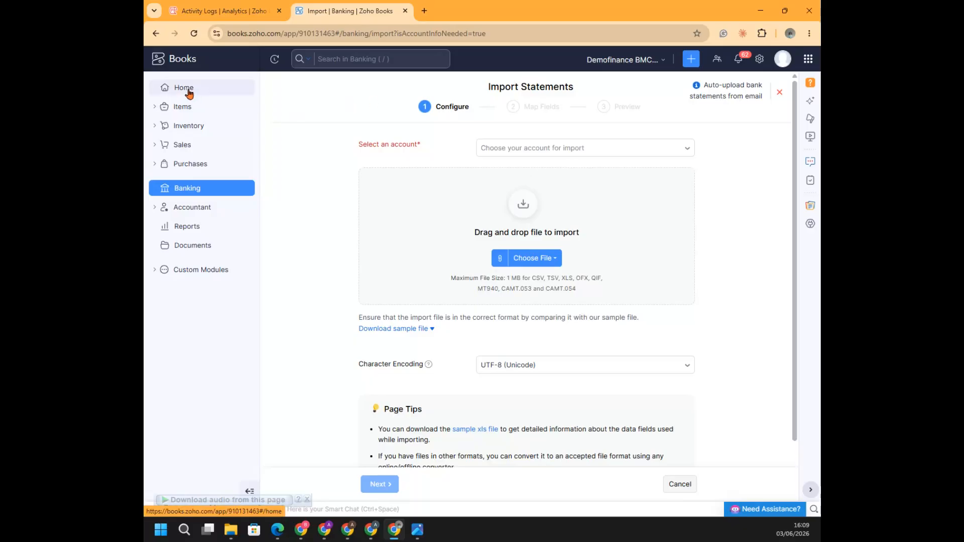
# Show the functions available under the Sales, Purchases and Accountant modules
pyautogui.click(182, 146)
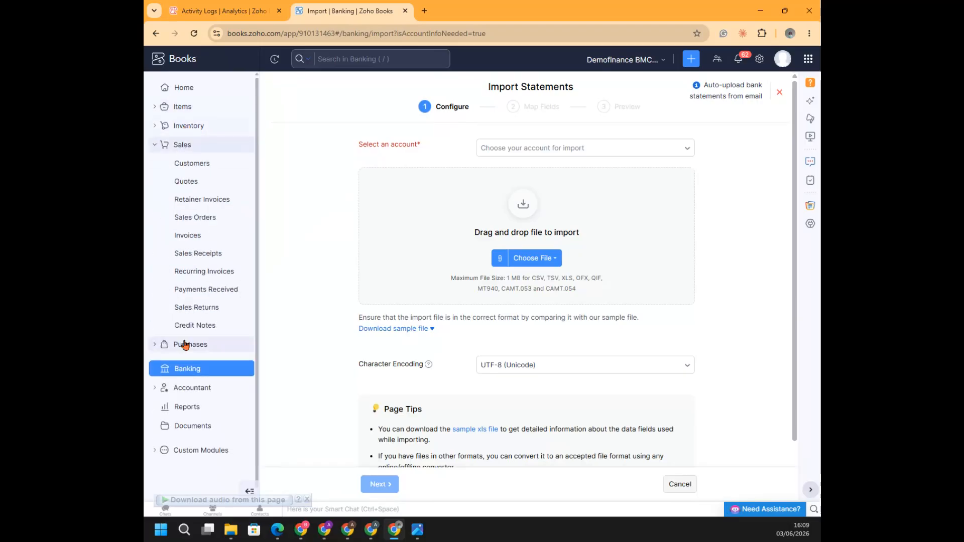
pyautogui.click(185, 345)
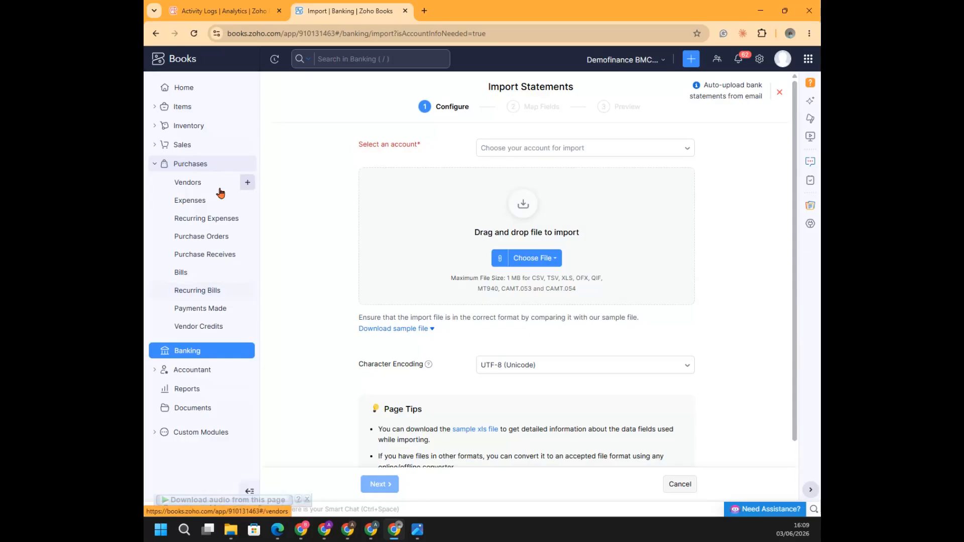
pyautogui.click(194, 369)
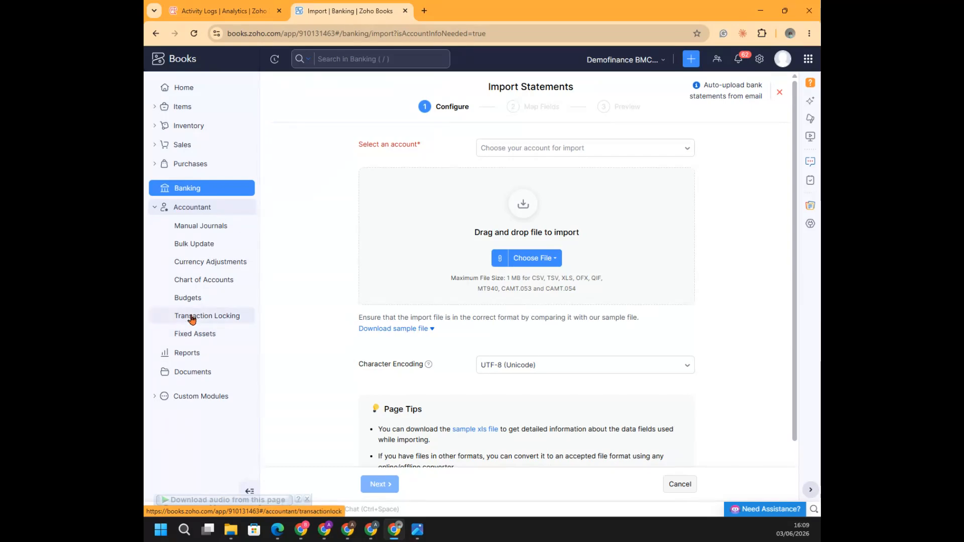
# Open the Reports Center and look through the All Reports list
pyautogui.click(189, 353)
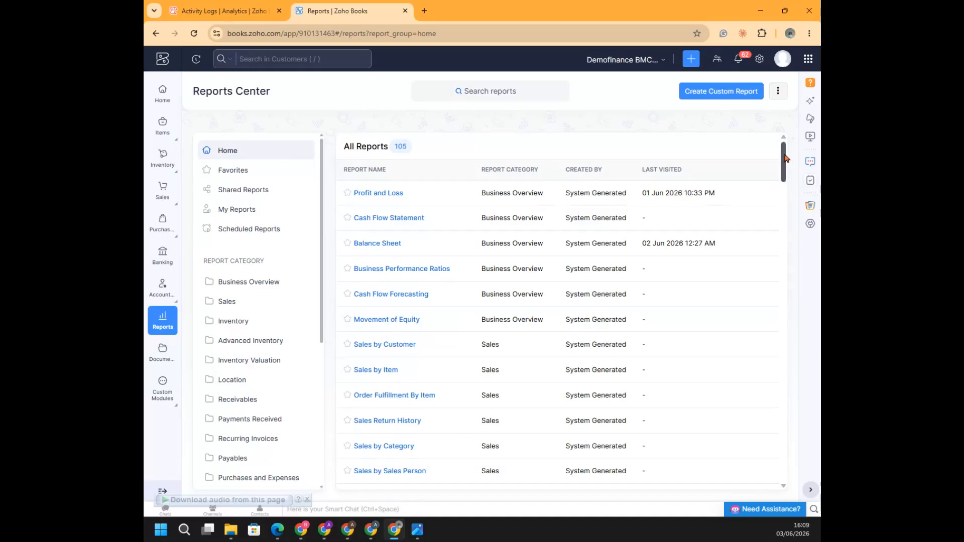
pyautogui.scroll(-1, 786, 162)
pyautogui.moveTo(787, 162); pyautogui.dragTo(784, 131)
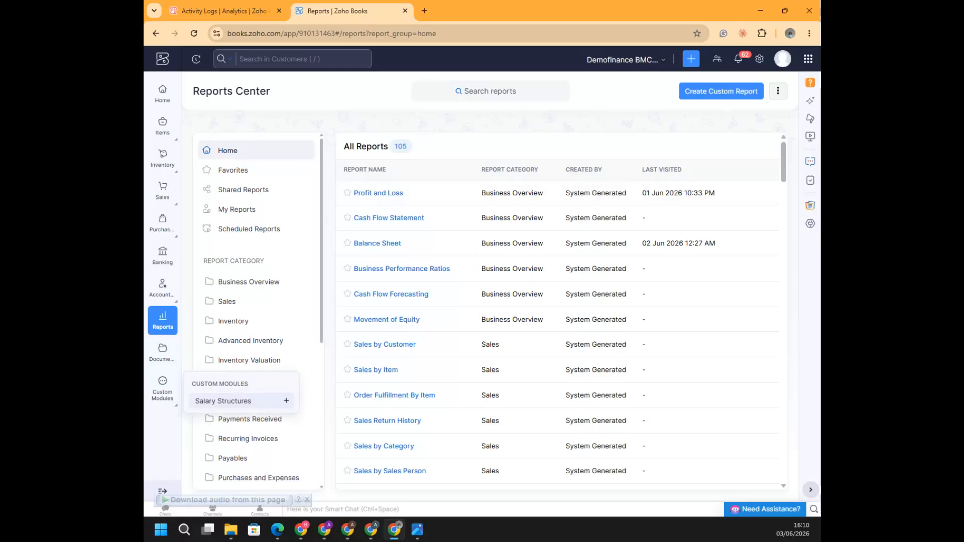
# Switch to the BMC_Zoho_Expense_Training.pdf slides in Edge and go back to the Forthcoming BMC Trainings page
pyautogui.hotkey('alt', 'Tab')
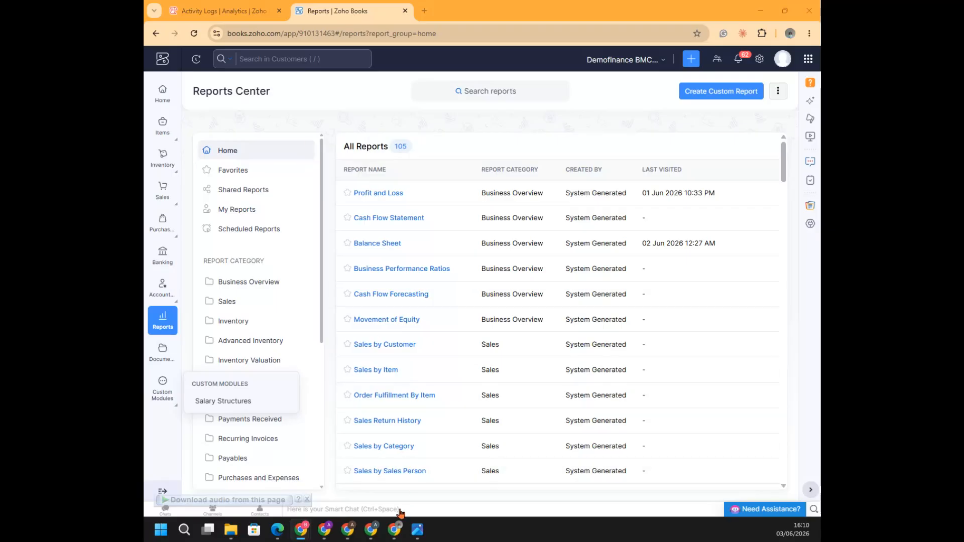
pyautogui.moveTo(377, 534)
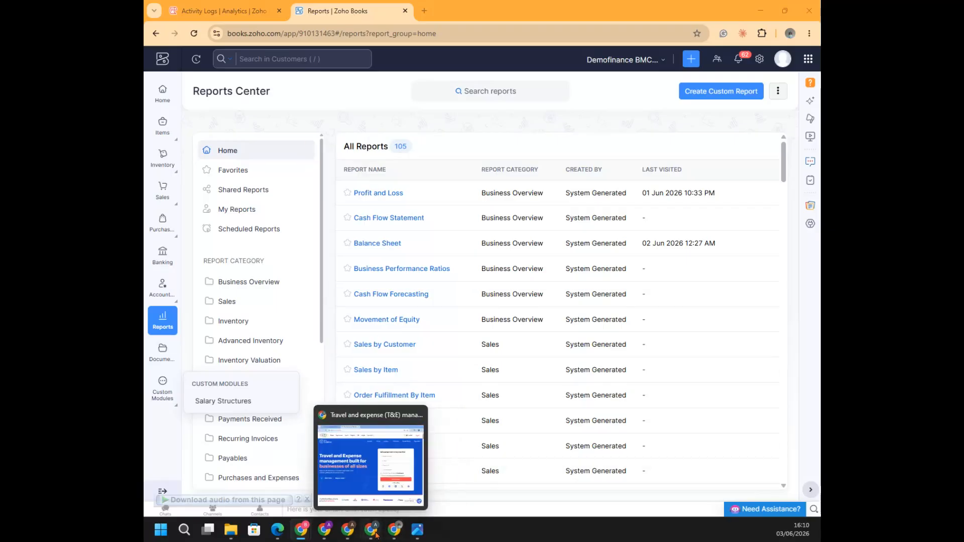
pyautogui.moveTo(278, 532)
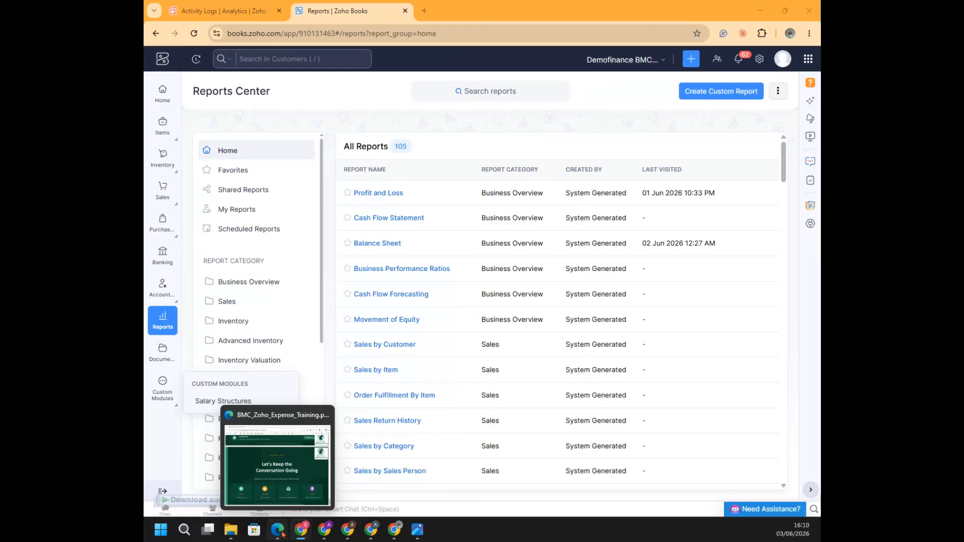
pyautogui.click(279, 492)
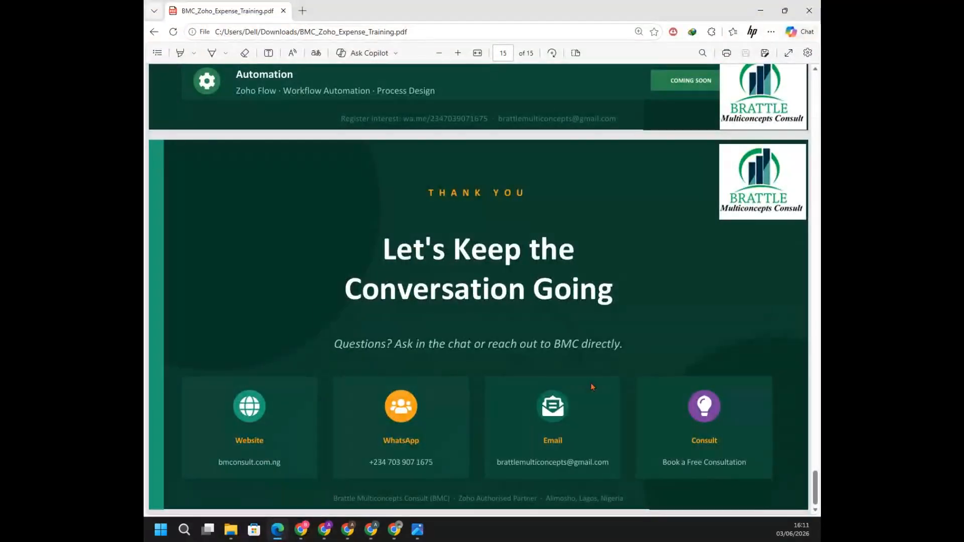
pyautogui.scroll(3, 591, 383)
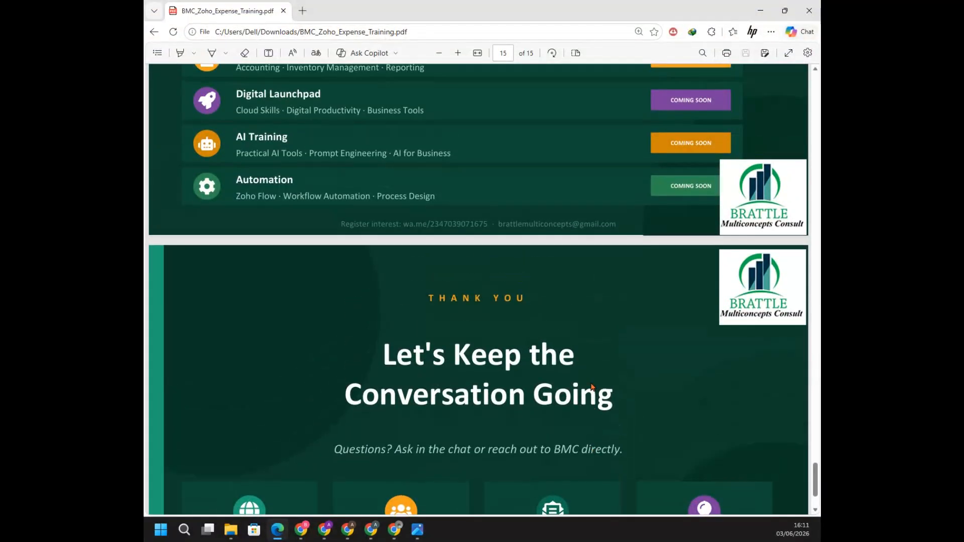
pyautogui.scroll(5, 591, 386)
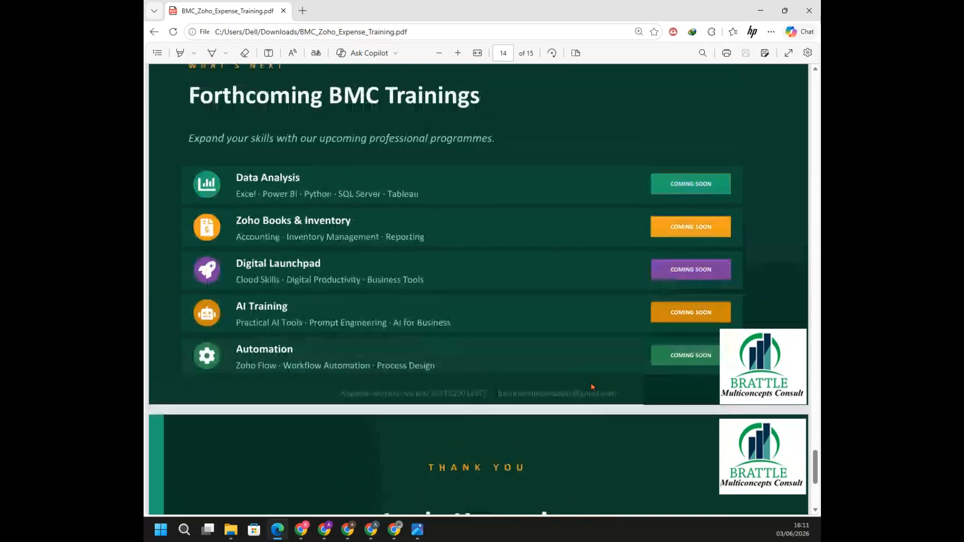
pyautogui.scroll(1, 592, 386)
pyautogui.scroll(1, 592, 387)
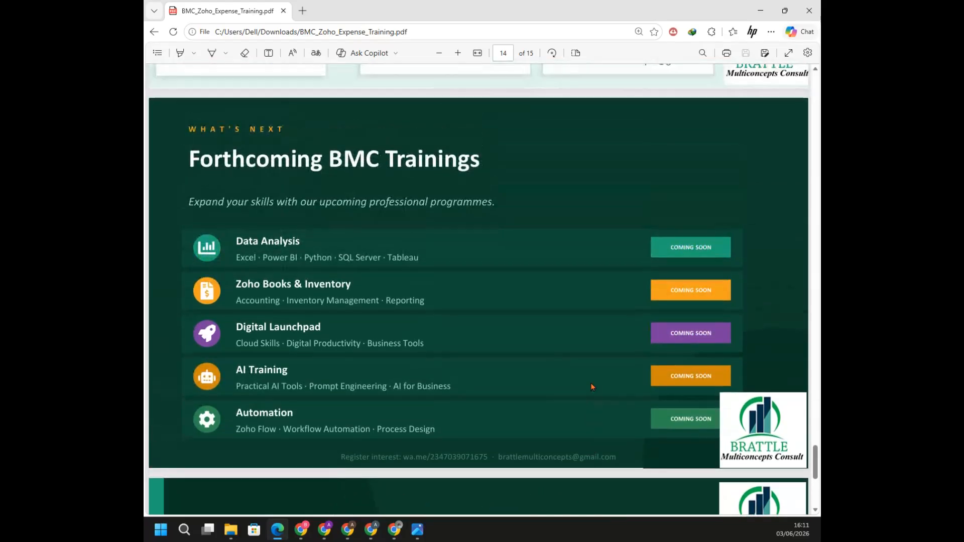